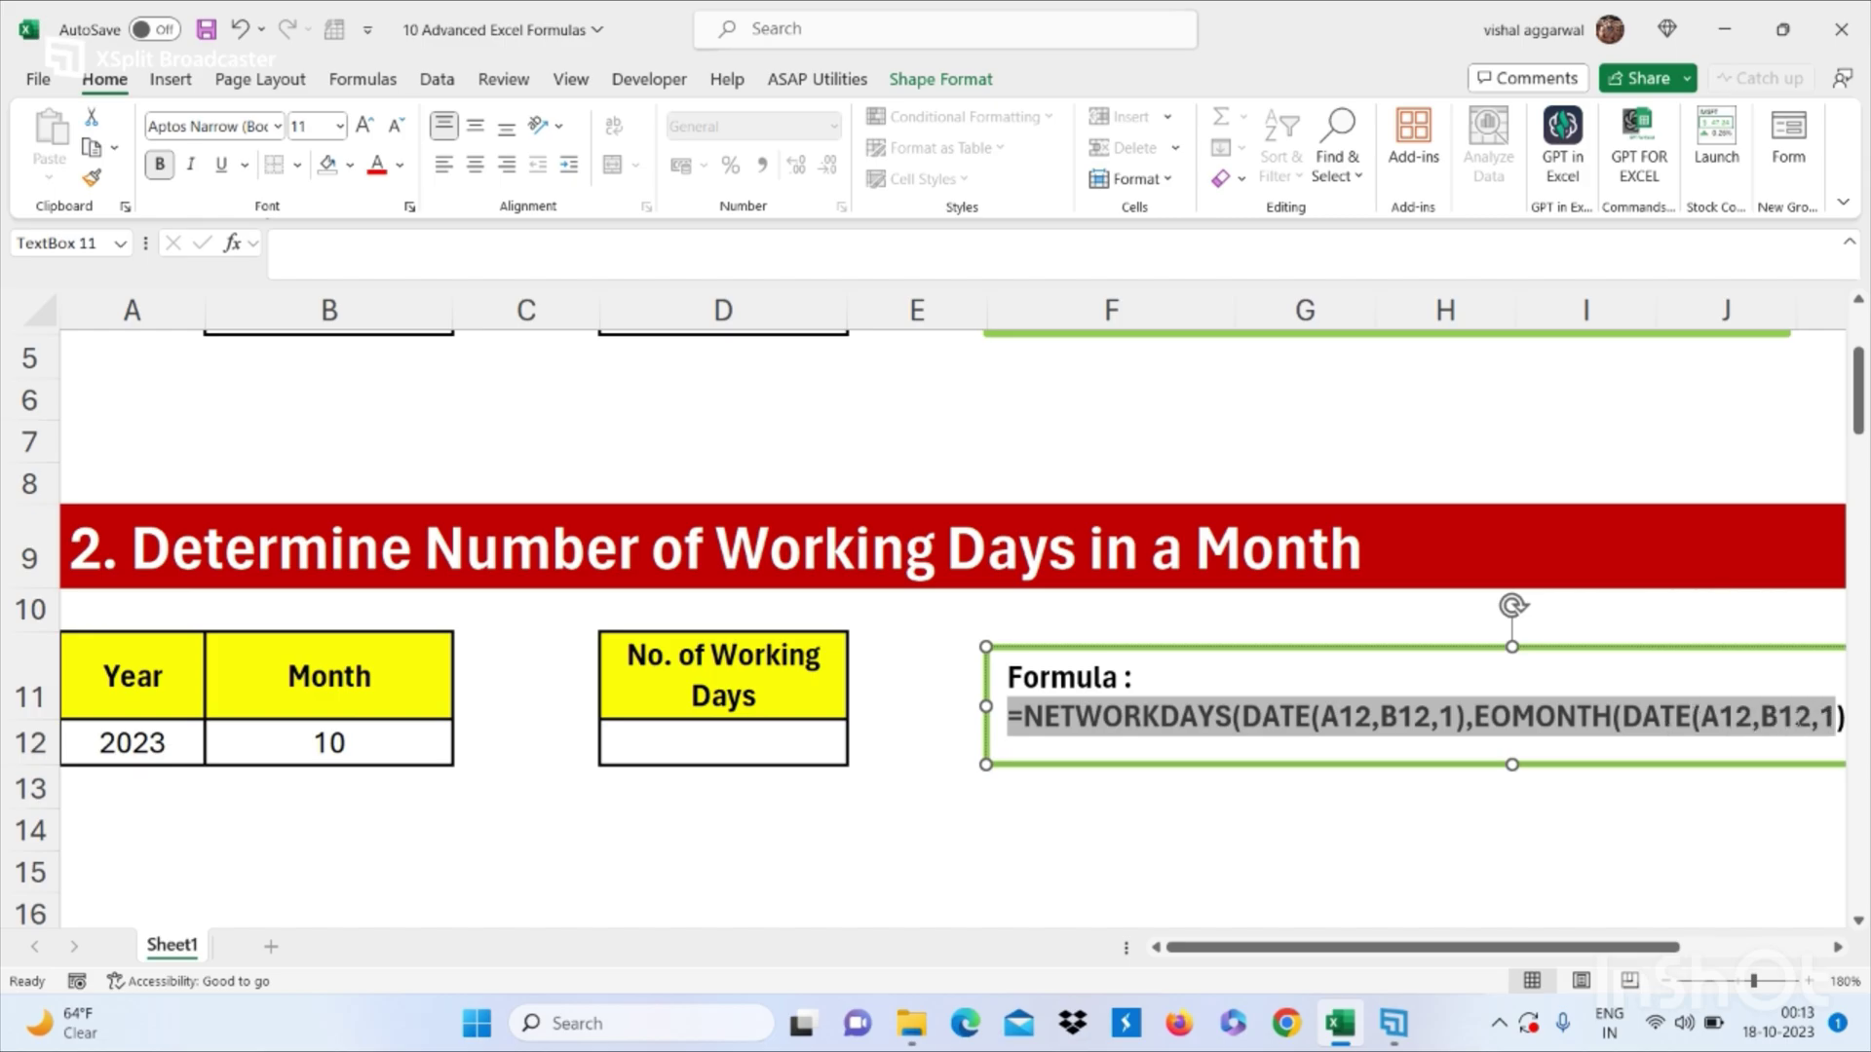
Step: Copy the provided NETWORKDAYS formula into D12: =NETWORKDAYS(DATE(A12,B12,1),EOMONTH(DATE(A12,B12,1),0))
{"action": "key", "text": "ctrl+c"}
{"action": "scroll", "coordinate": [1353, 830], "scroll_direction": "left", "scroll_amount": 5}
{"action": "left_click", "coordinate": [697, 753]}
{"action": "key", "text": "ctrl+v"}
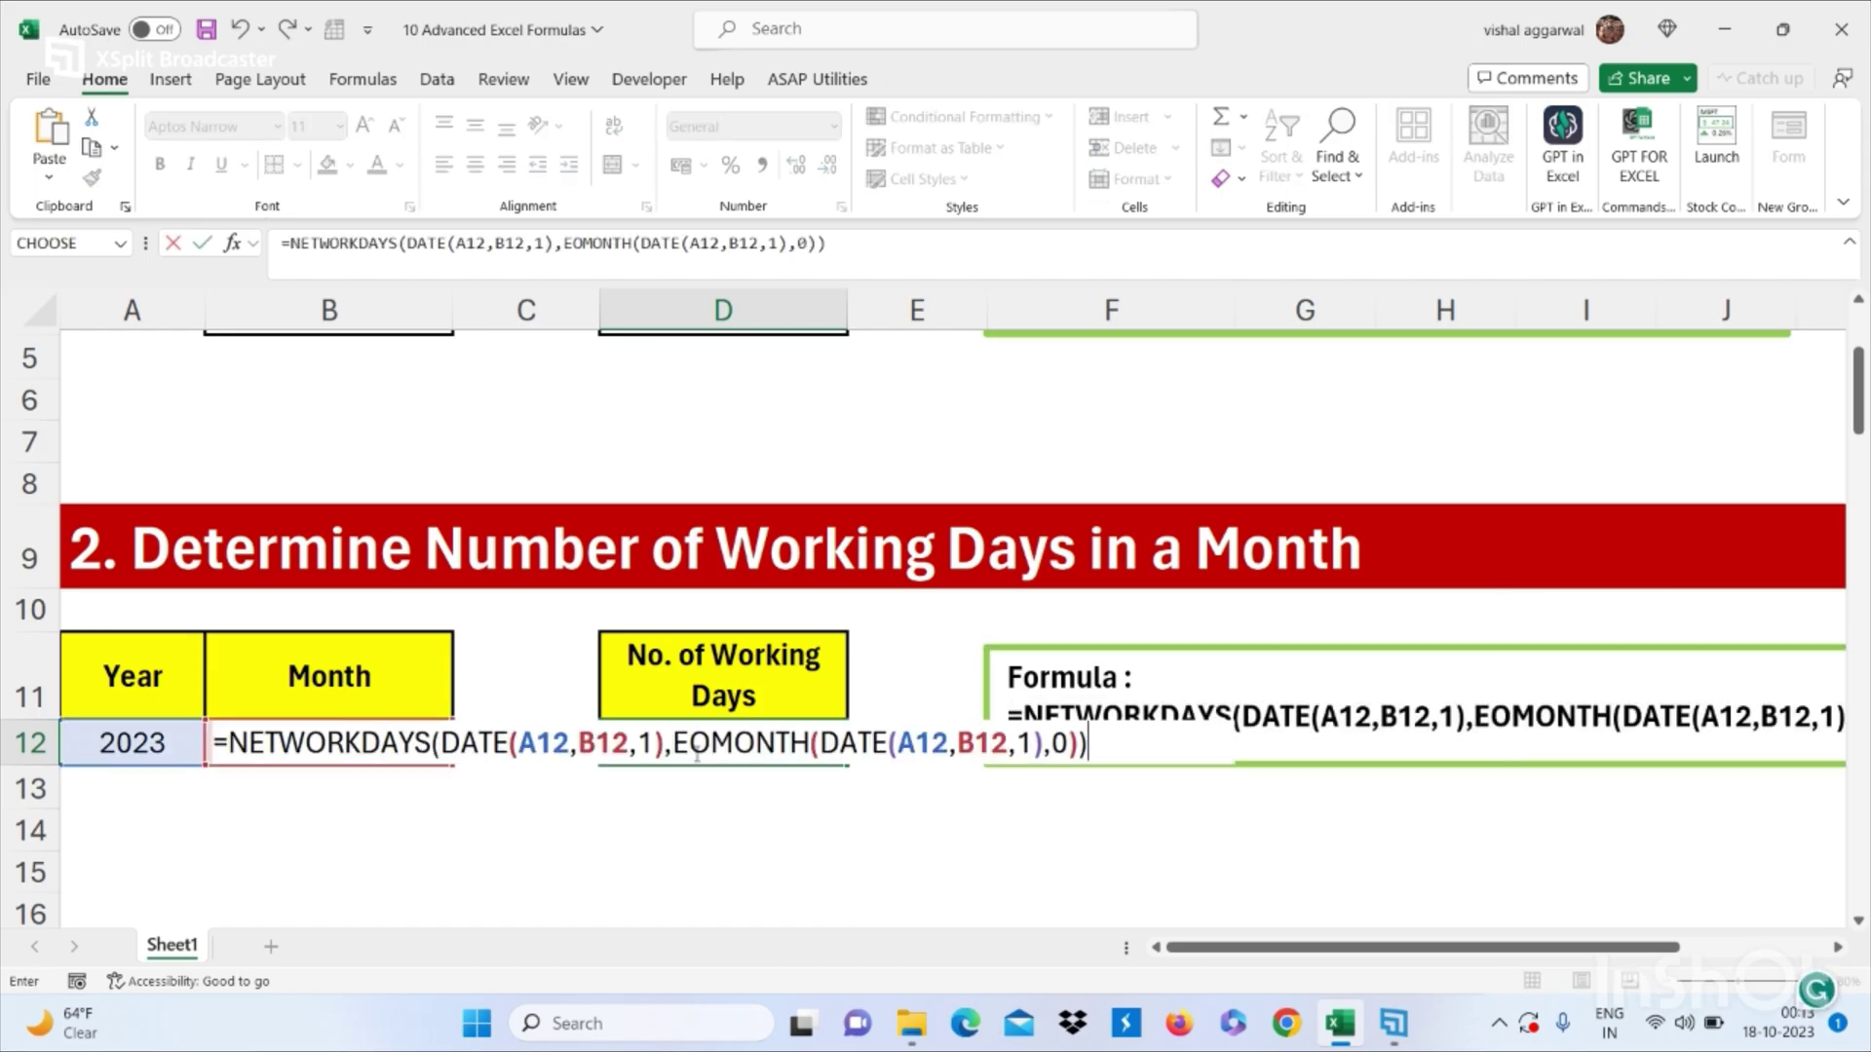
{"action": "key", "text": "Return"}
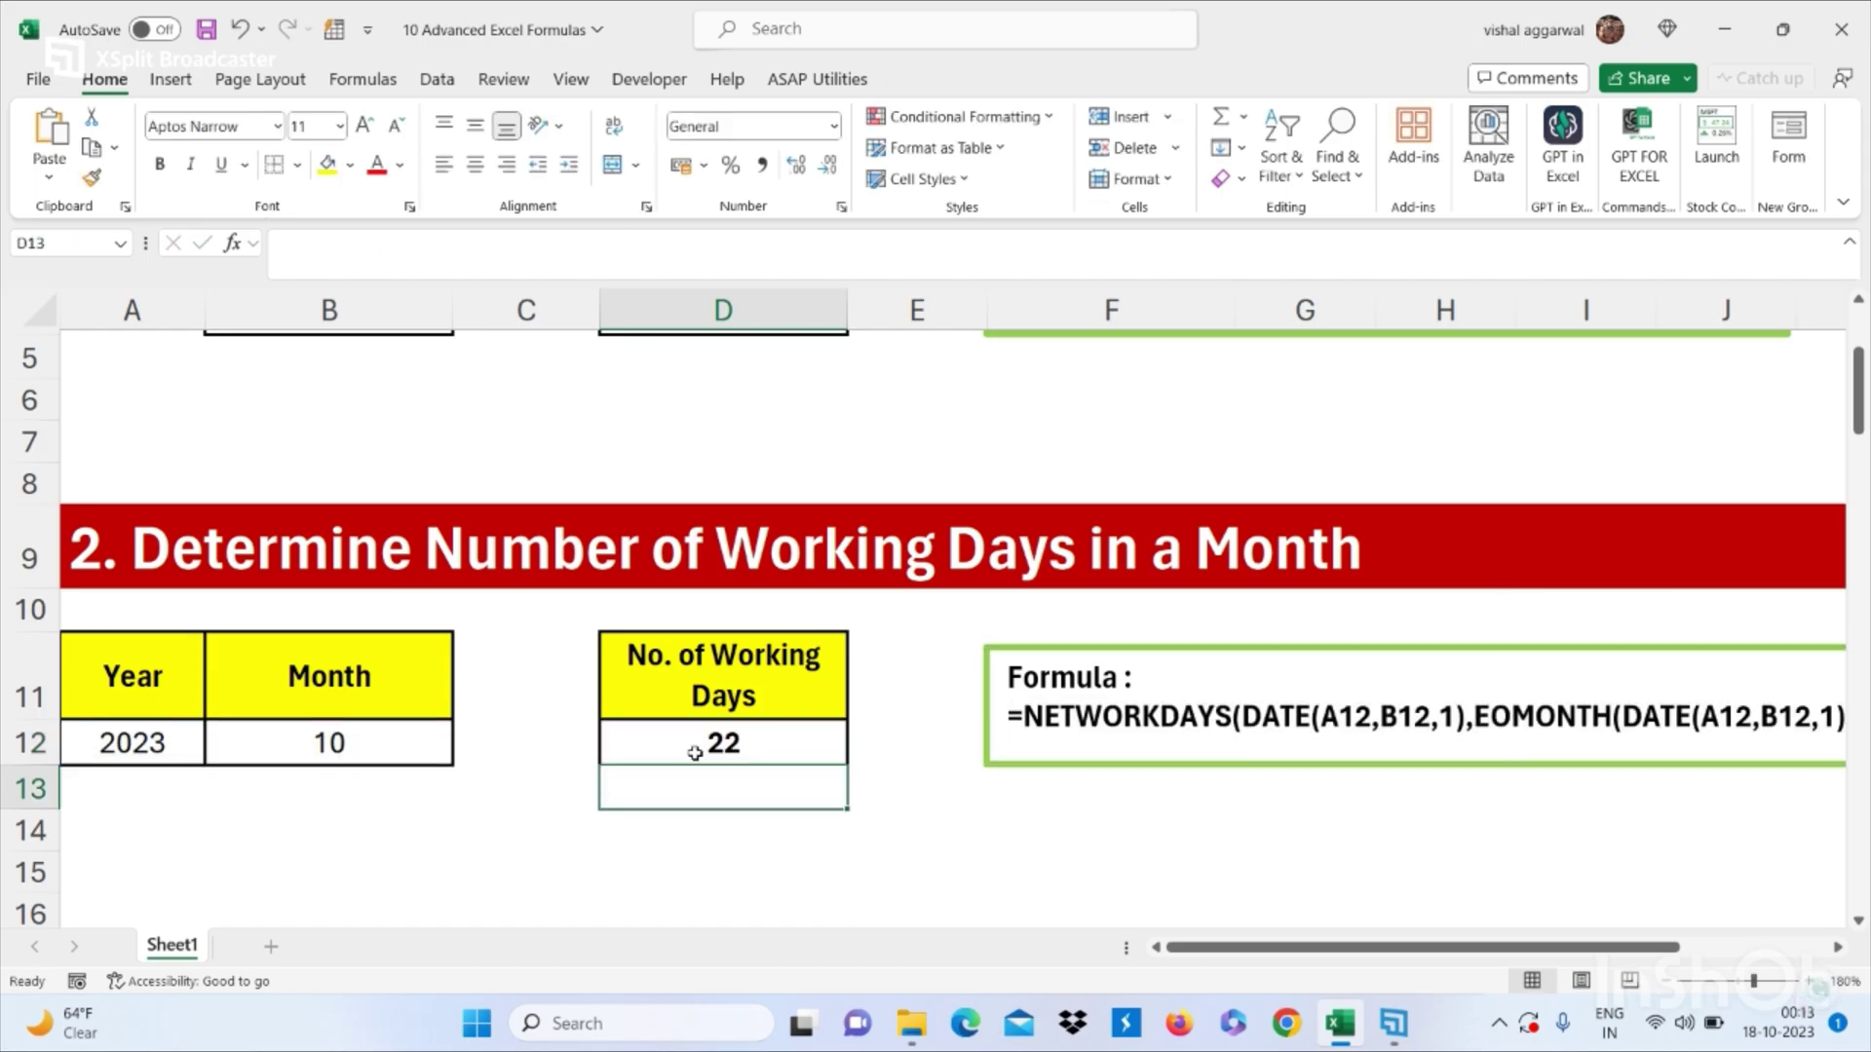
{"action": "left_click", "coordinate": [196, 748]}
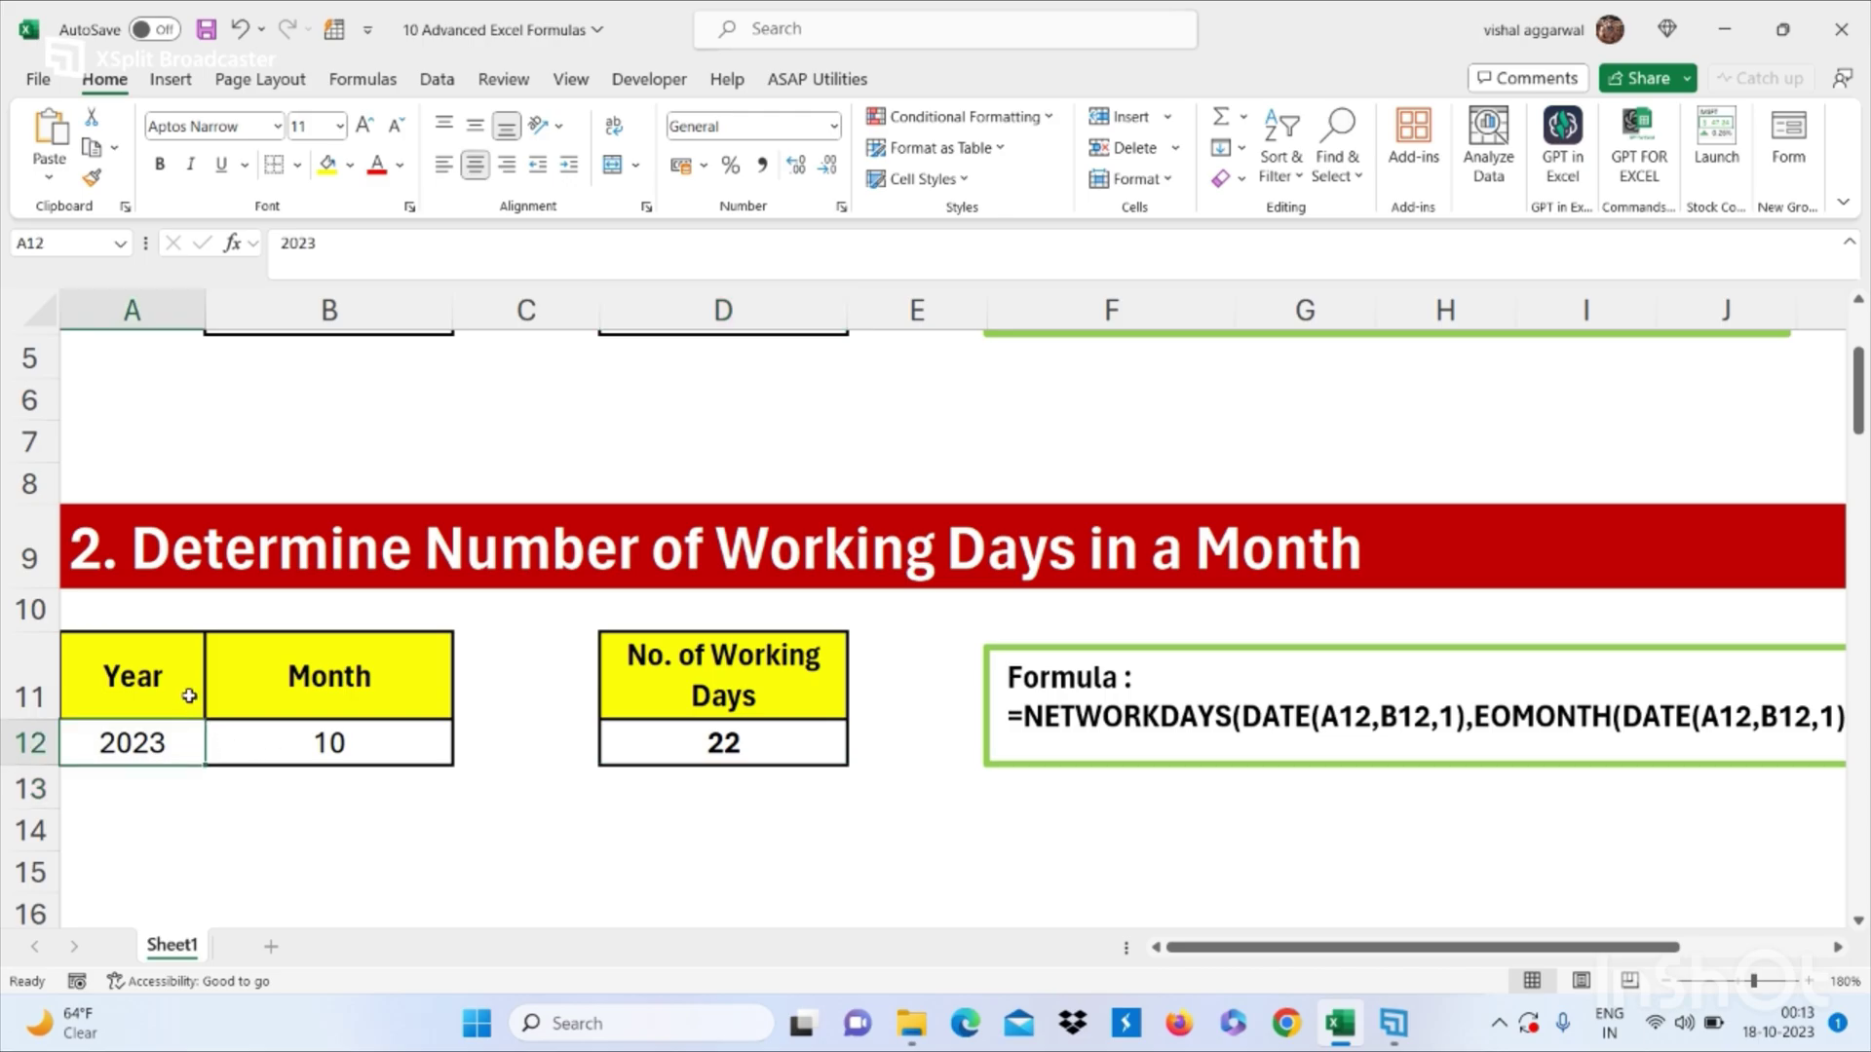
{"action": "left_click", "coordinate": [685, 751]}
{"action": "key", "text": "ctrl+b"}
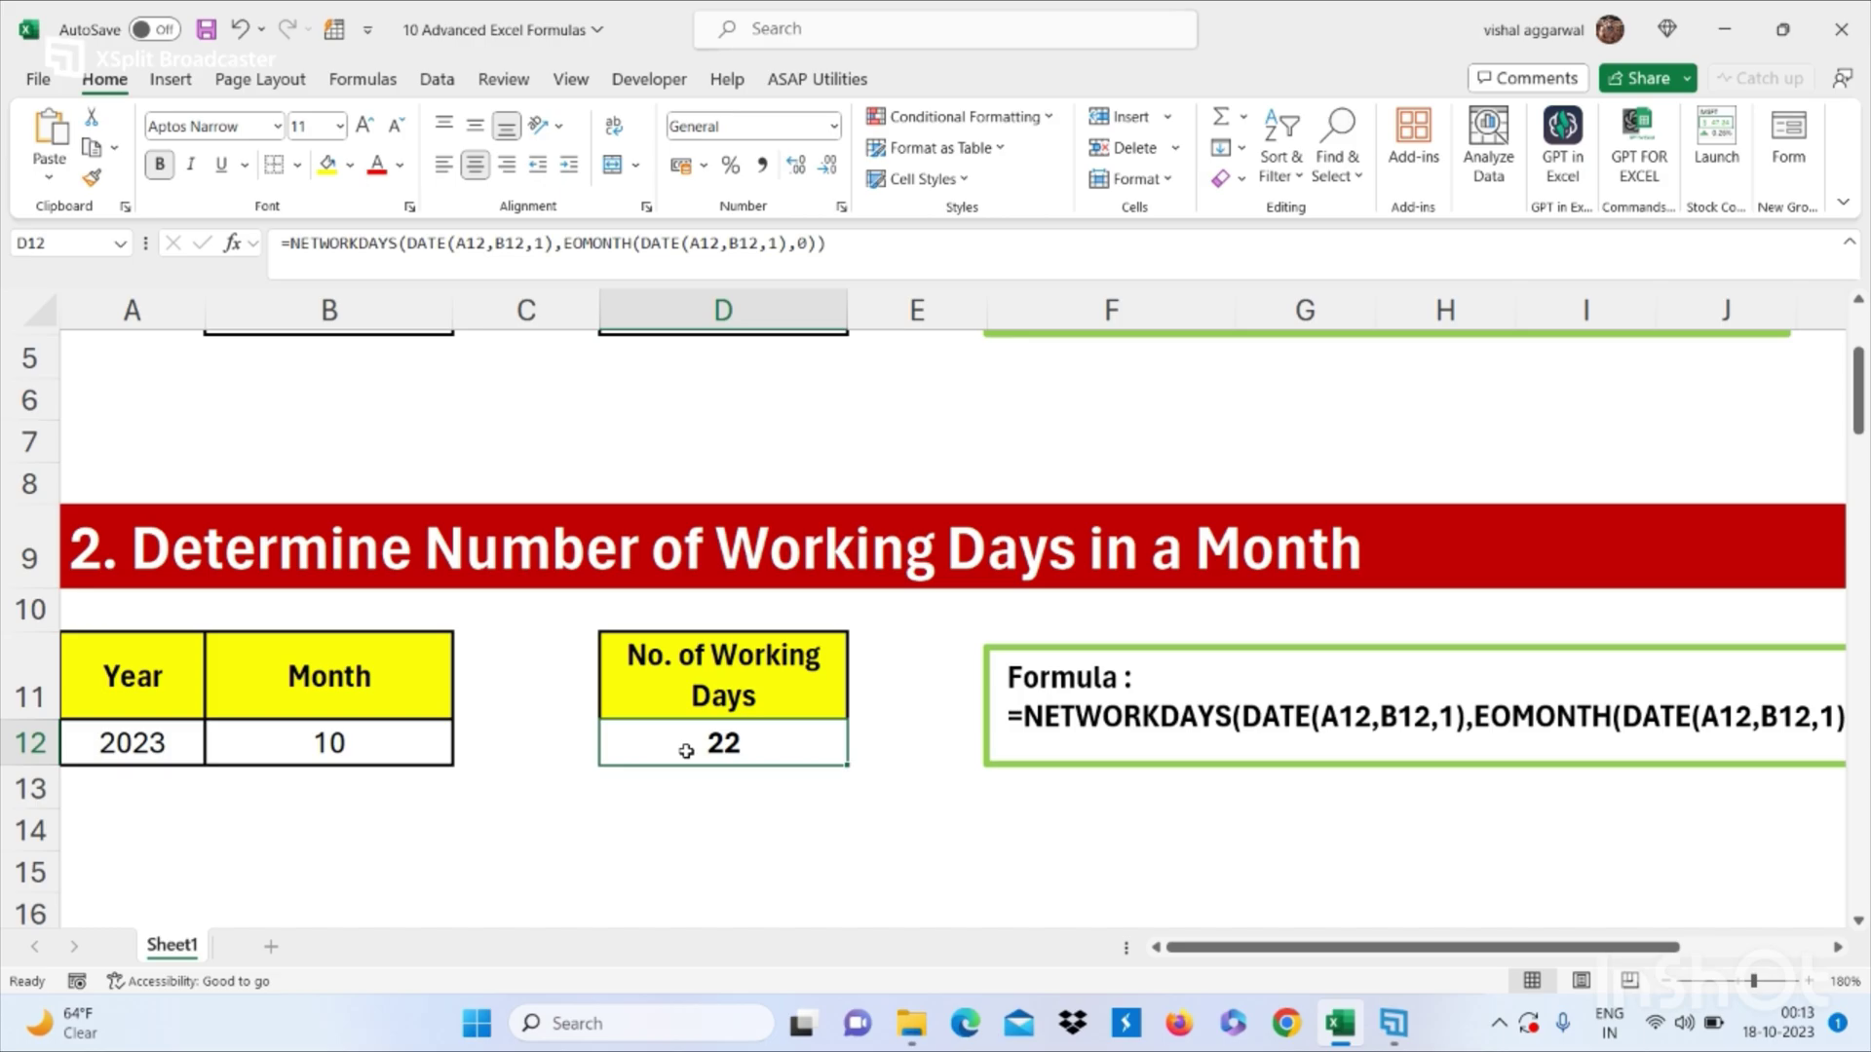
Step: Set the month in B12 to 9 and check the working-days result in D12
{"action": "scroll", "coordinate": [686, 751], "scroll_direction": "down", "scroll_amount": 1}
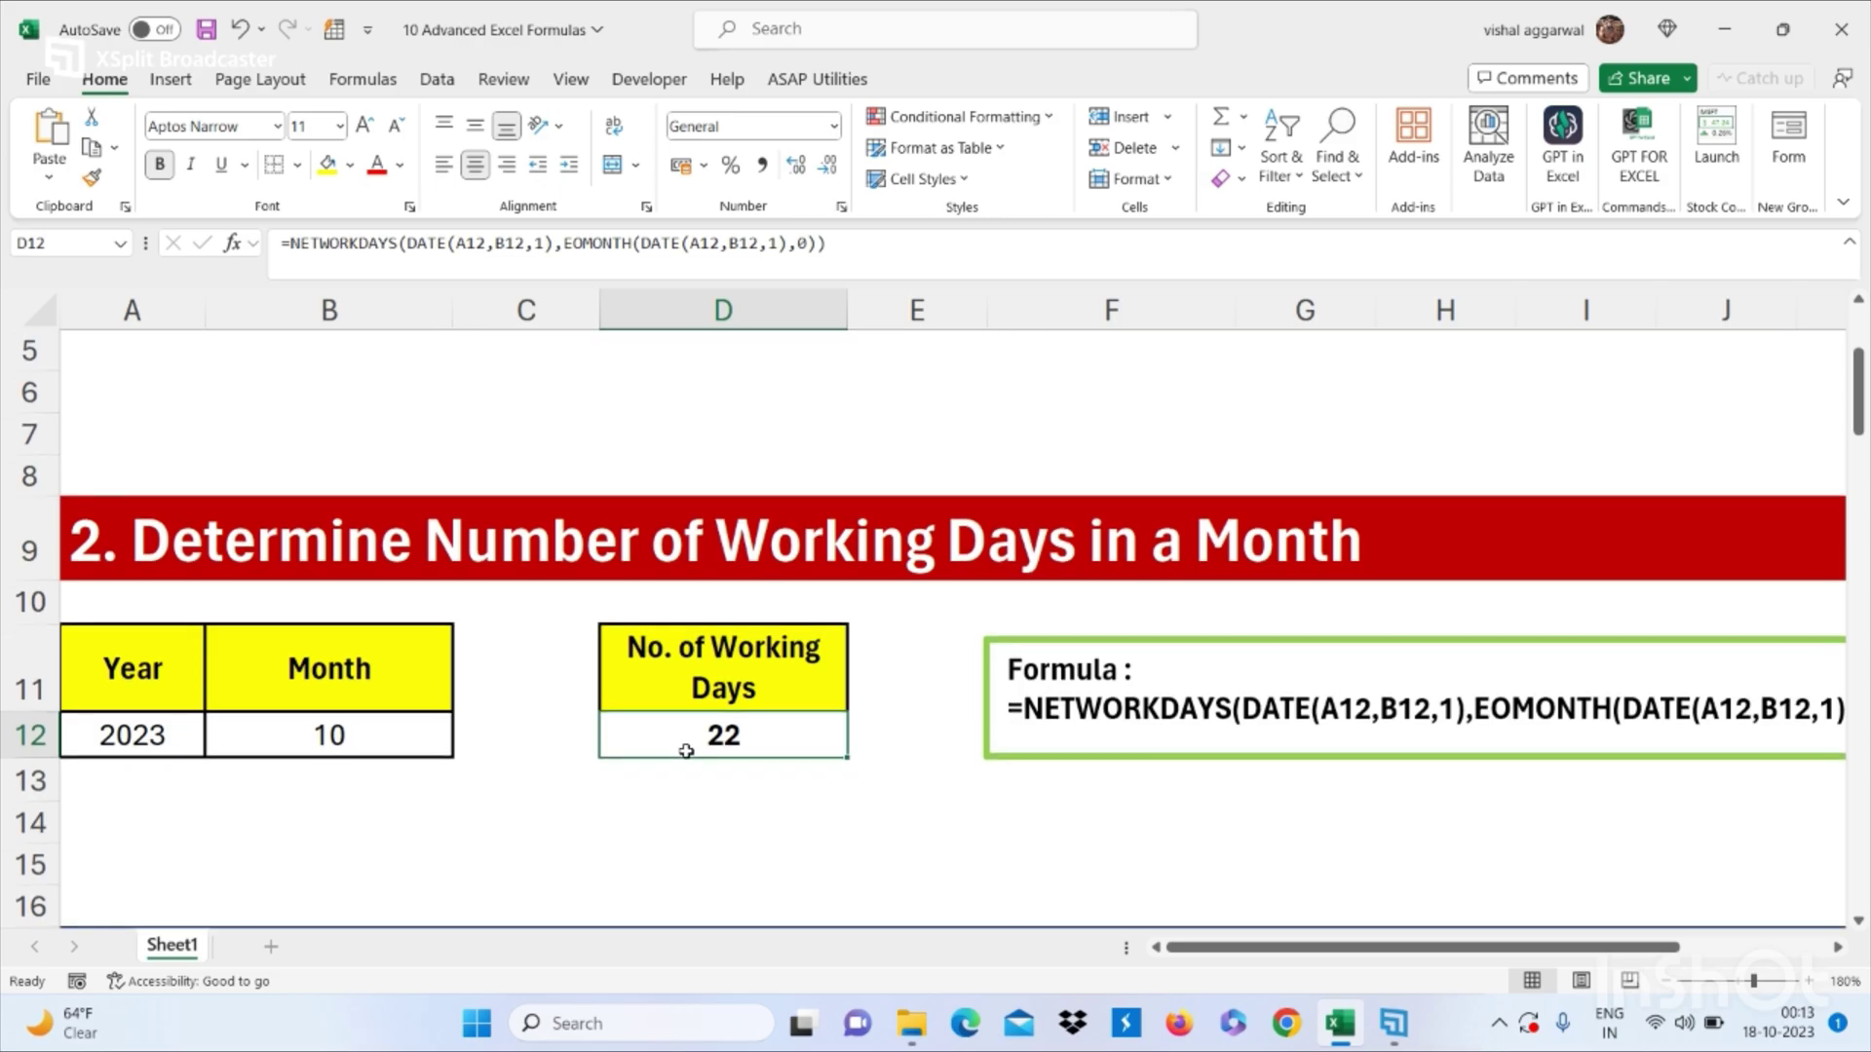
{"action": "left_click", "coordinate": [341, 726]}
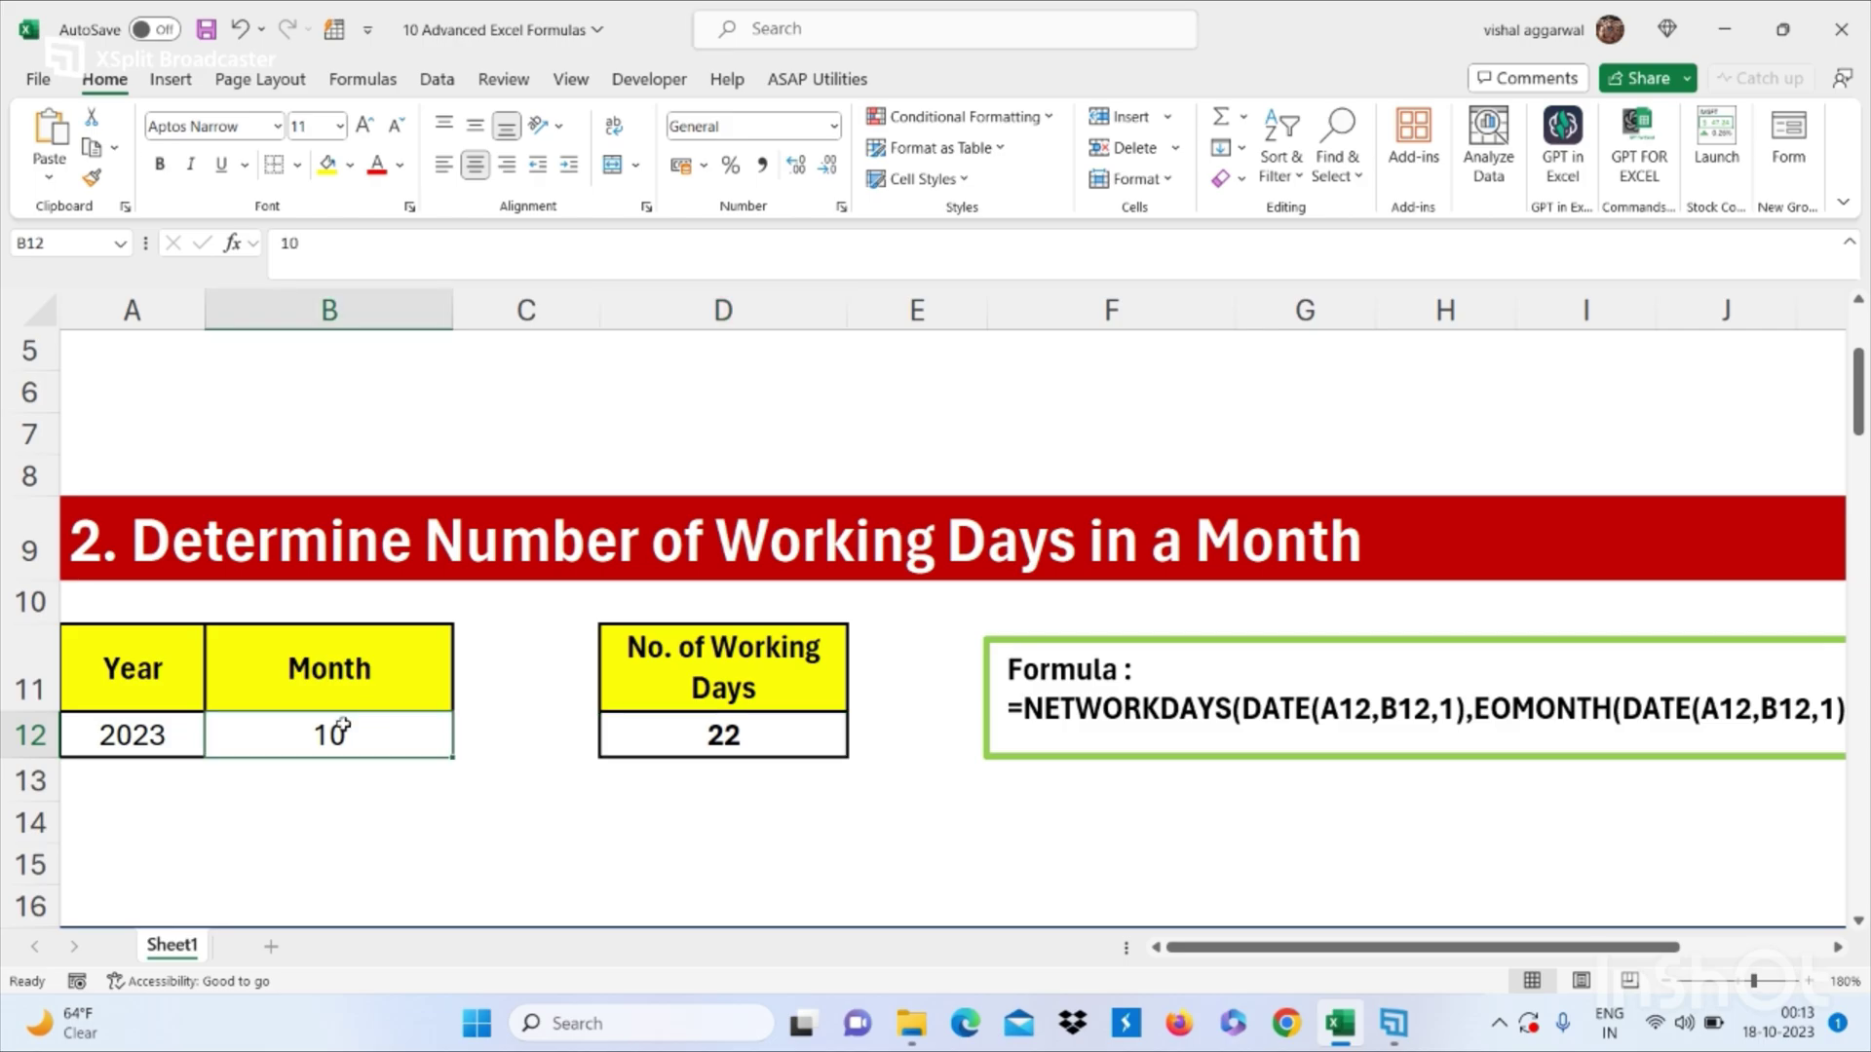
{"action": "type", "text": "9"}
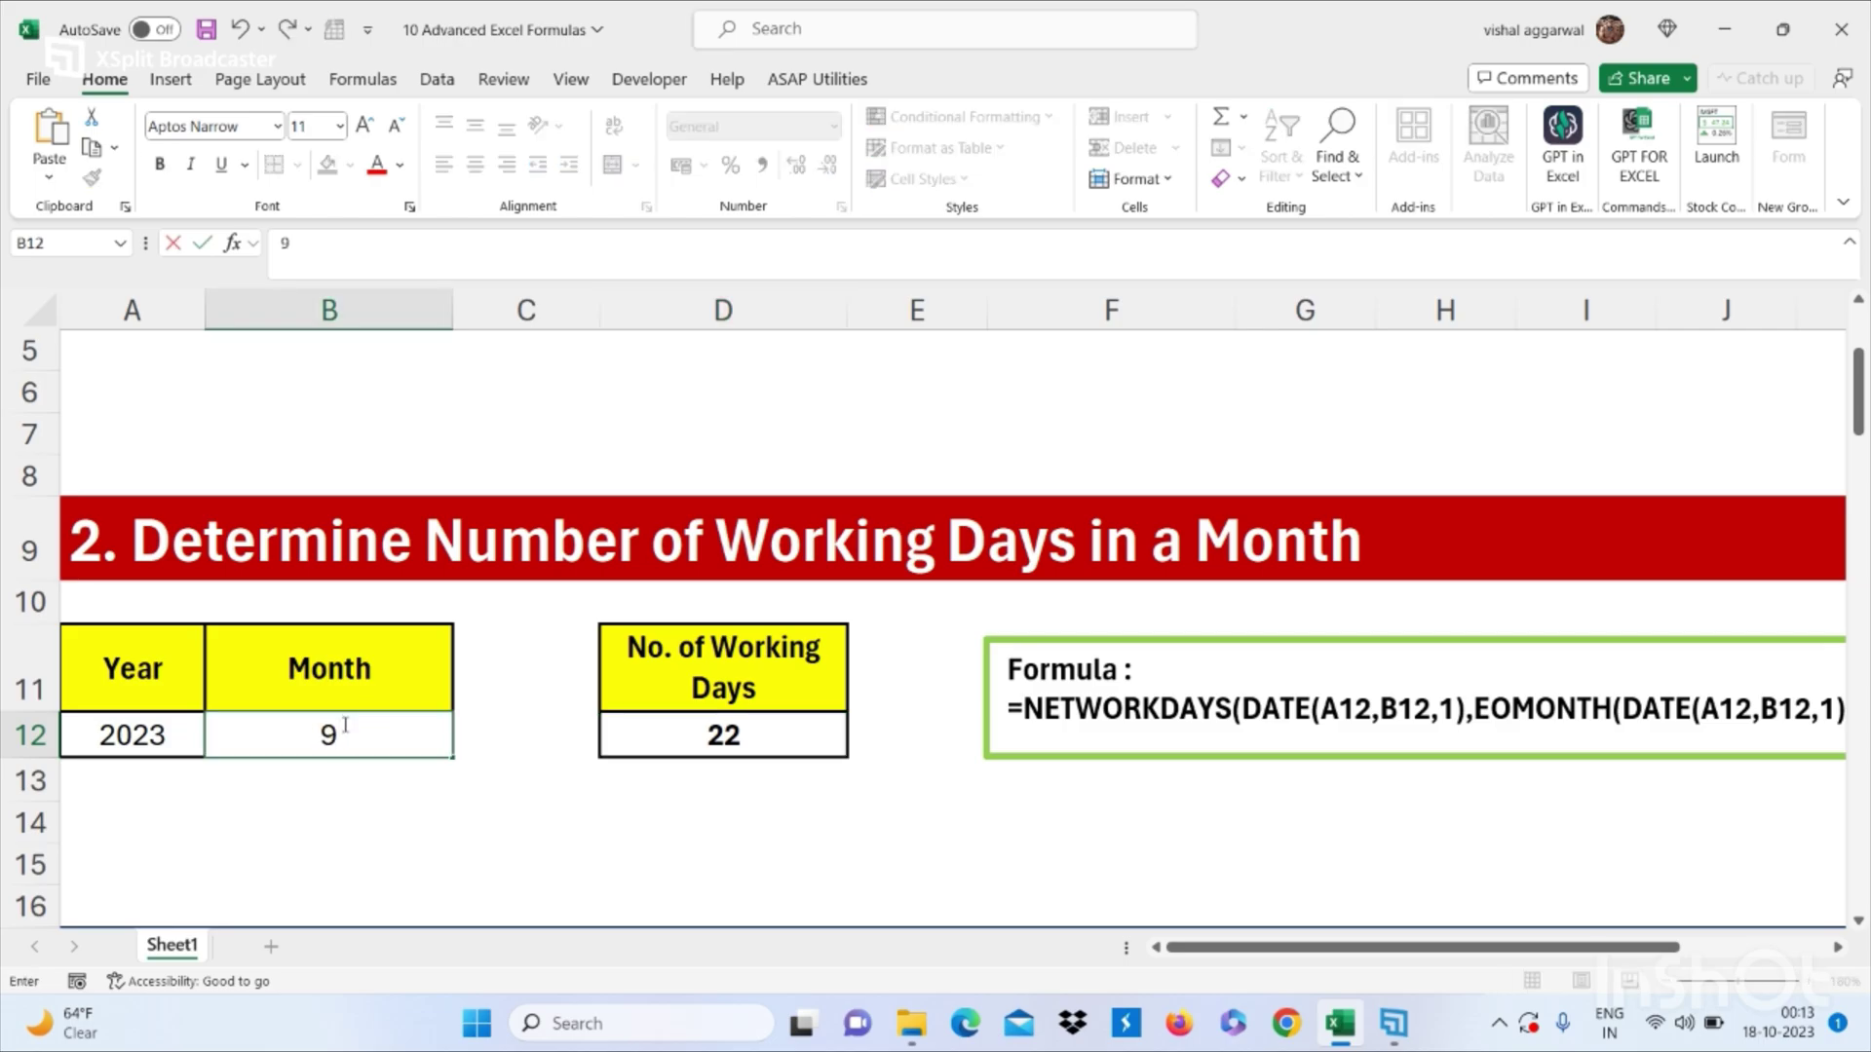
{"action": "key", "text": "Return"}
{"action": "left_click", "coordinate": [798, 733]}
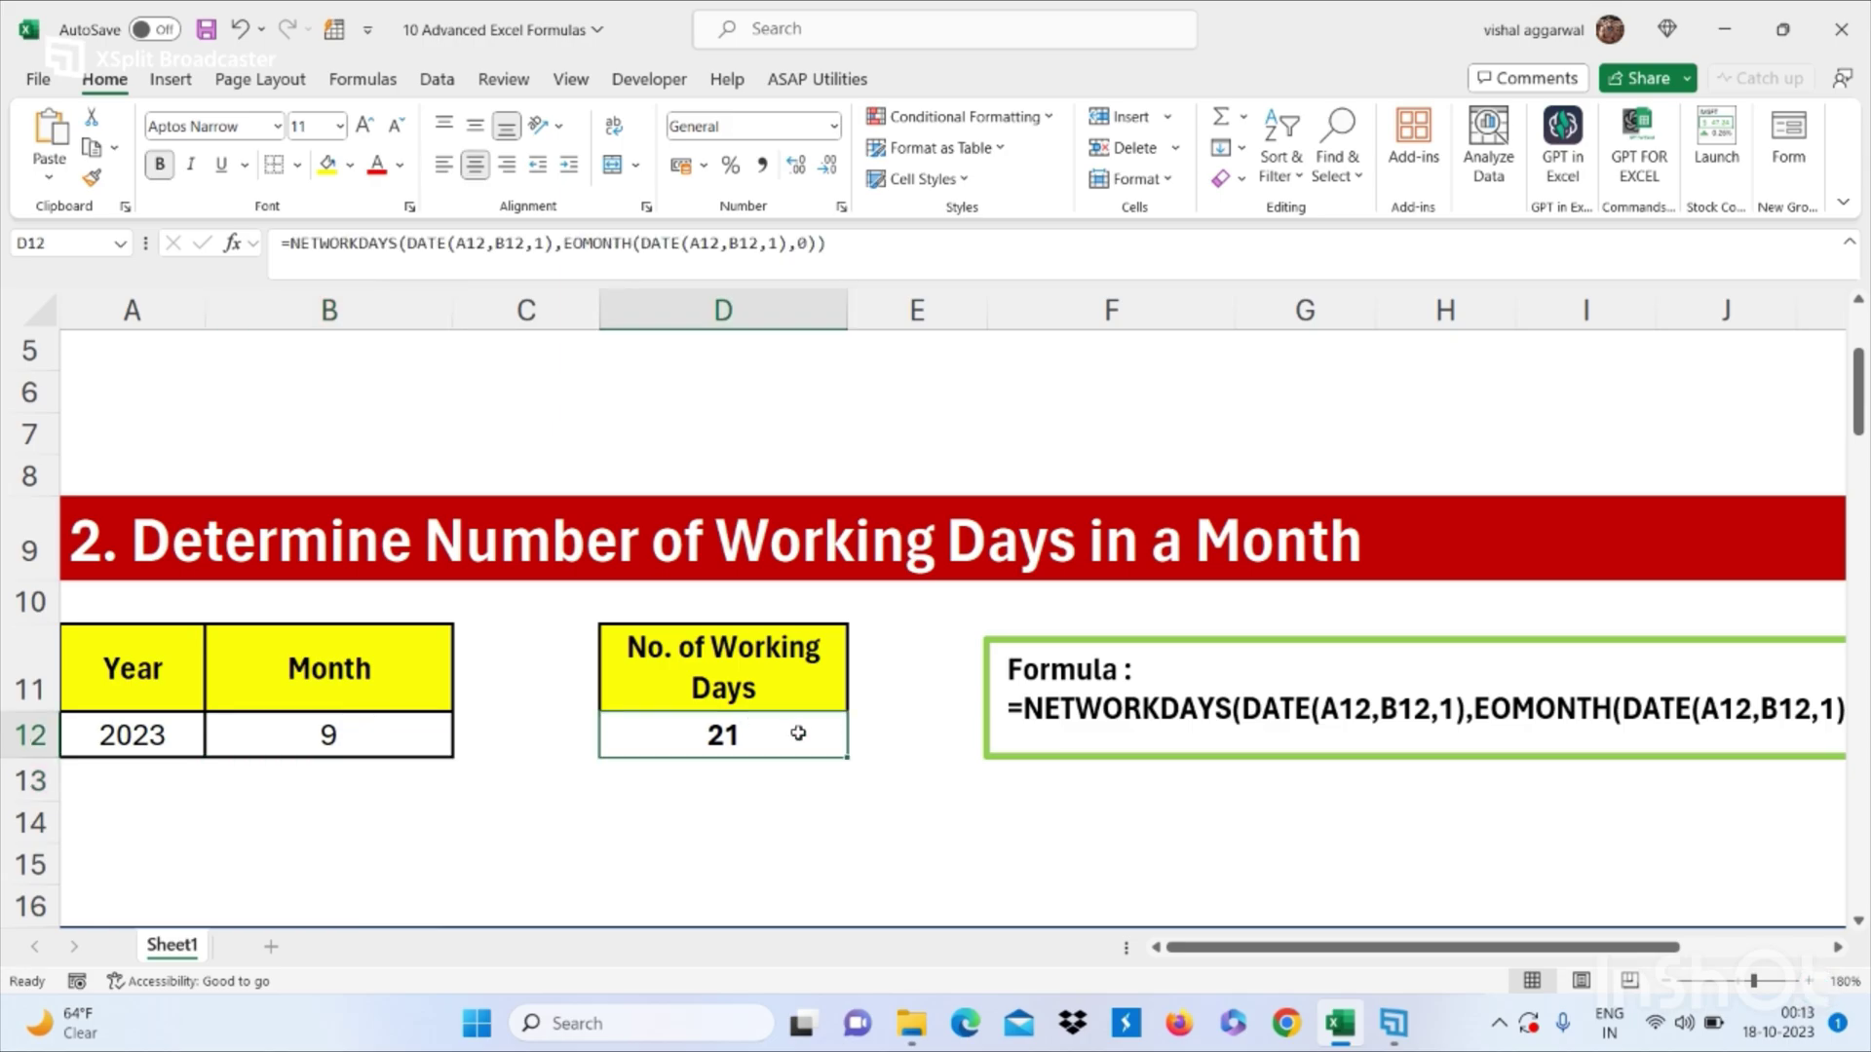
Step: Copy the provided Monday-count formula into D20: =Sum(--(WEEKDAY(ROW(INDIRECT(A20&":"&B20)))=2))
{"action": "scroll", "coordinate": [798, 733], "scroll_direction": "down", "scroll_amount": 1}
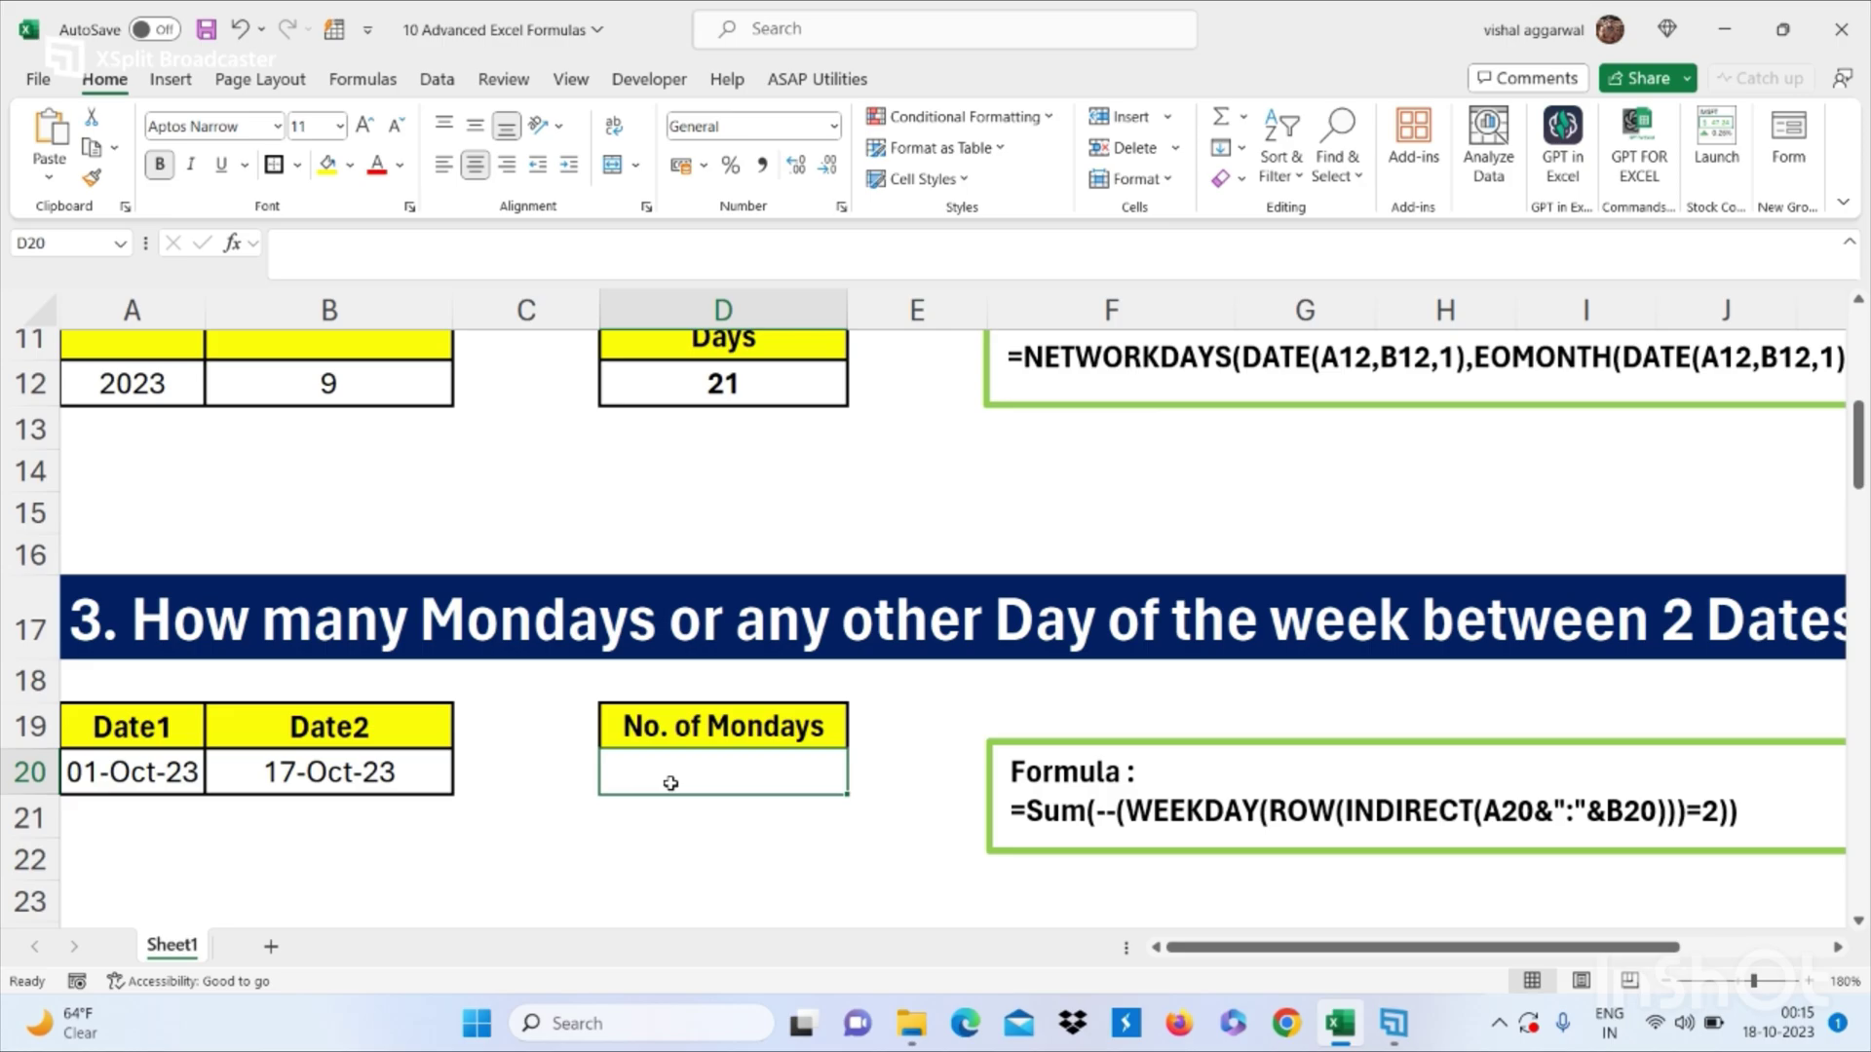
{"action": "scroll", "coordinate": [670, 784], "scroll_direction": "down", "scroll_amount": 1}
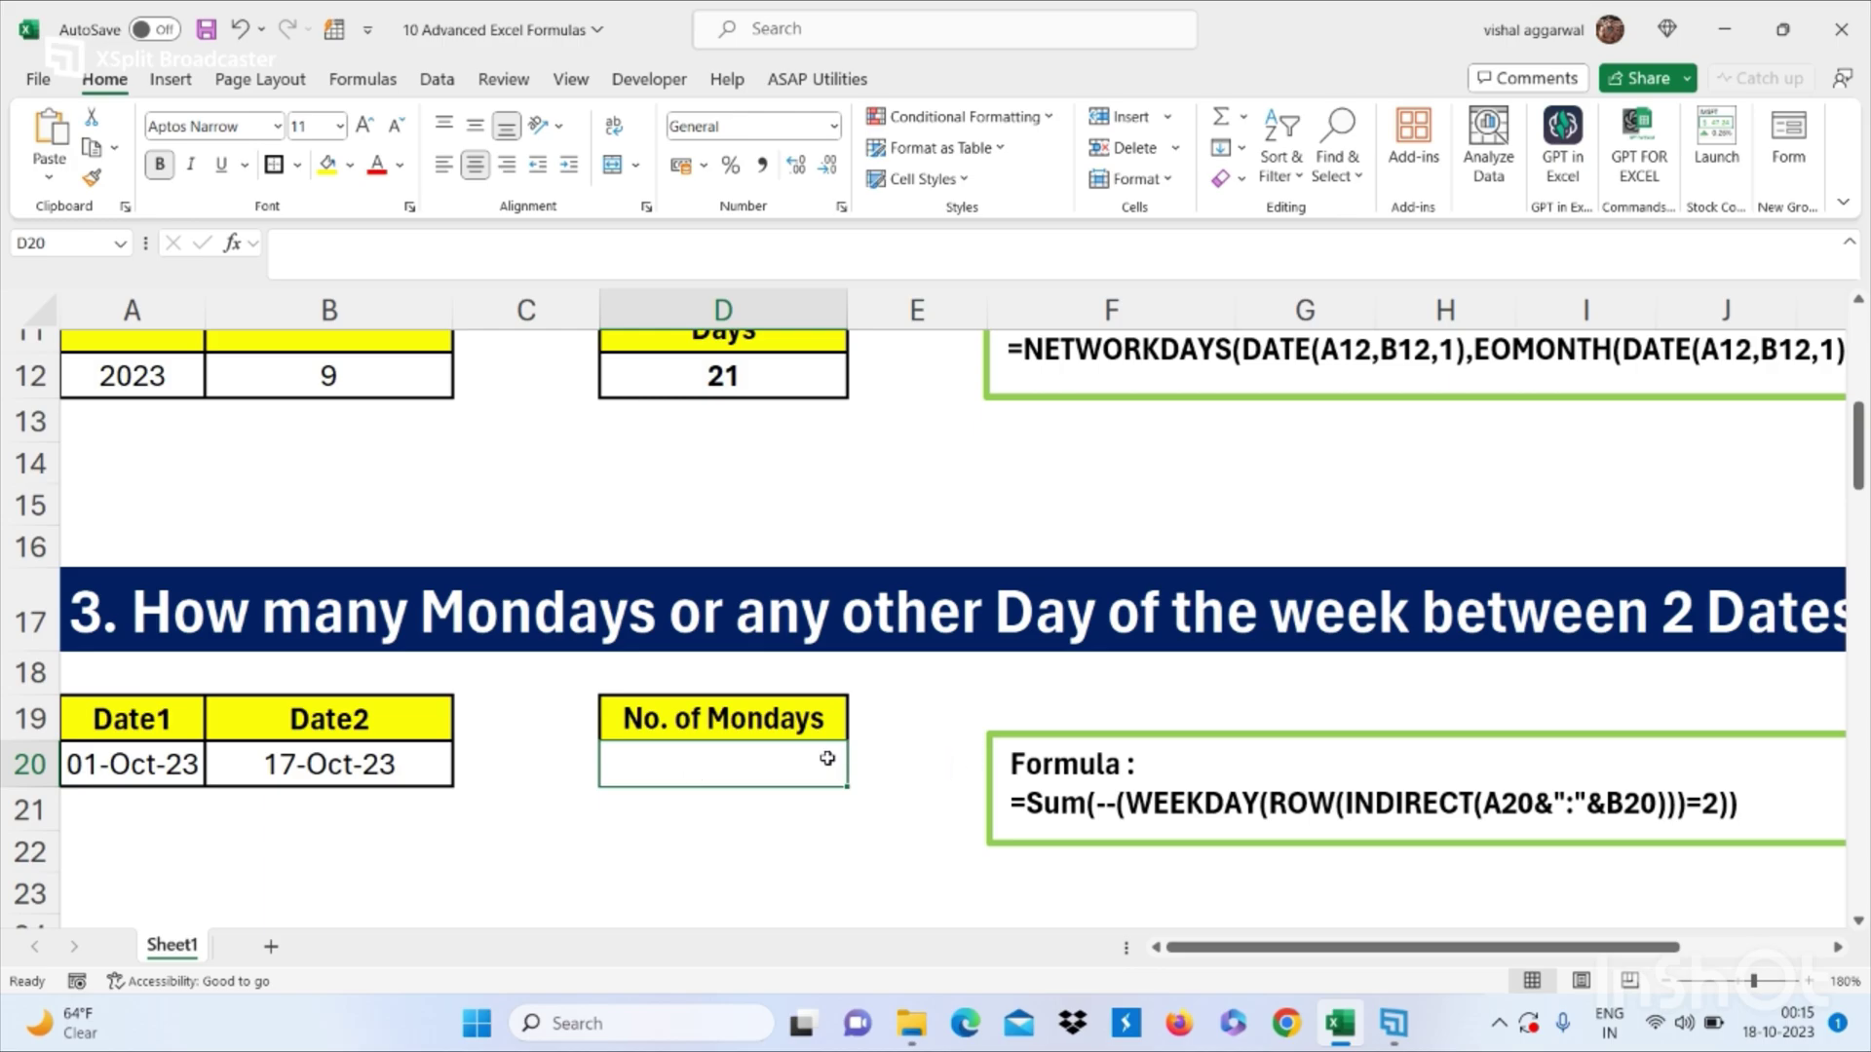
{"action": "left_click_drag", "start_coordinate": [1775, 804], "coordinate": [1010, 791]}
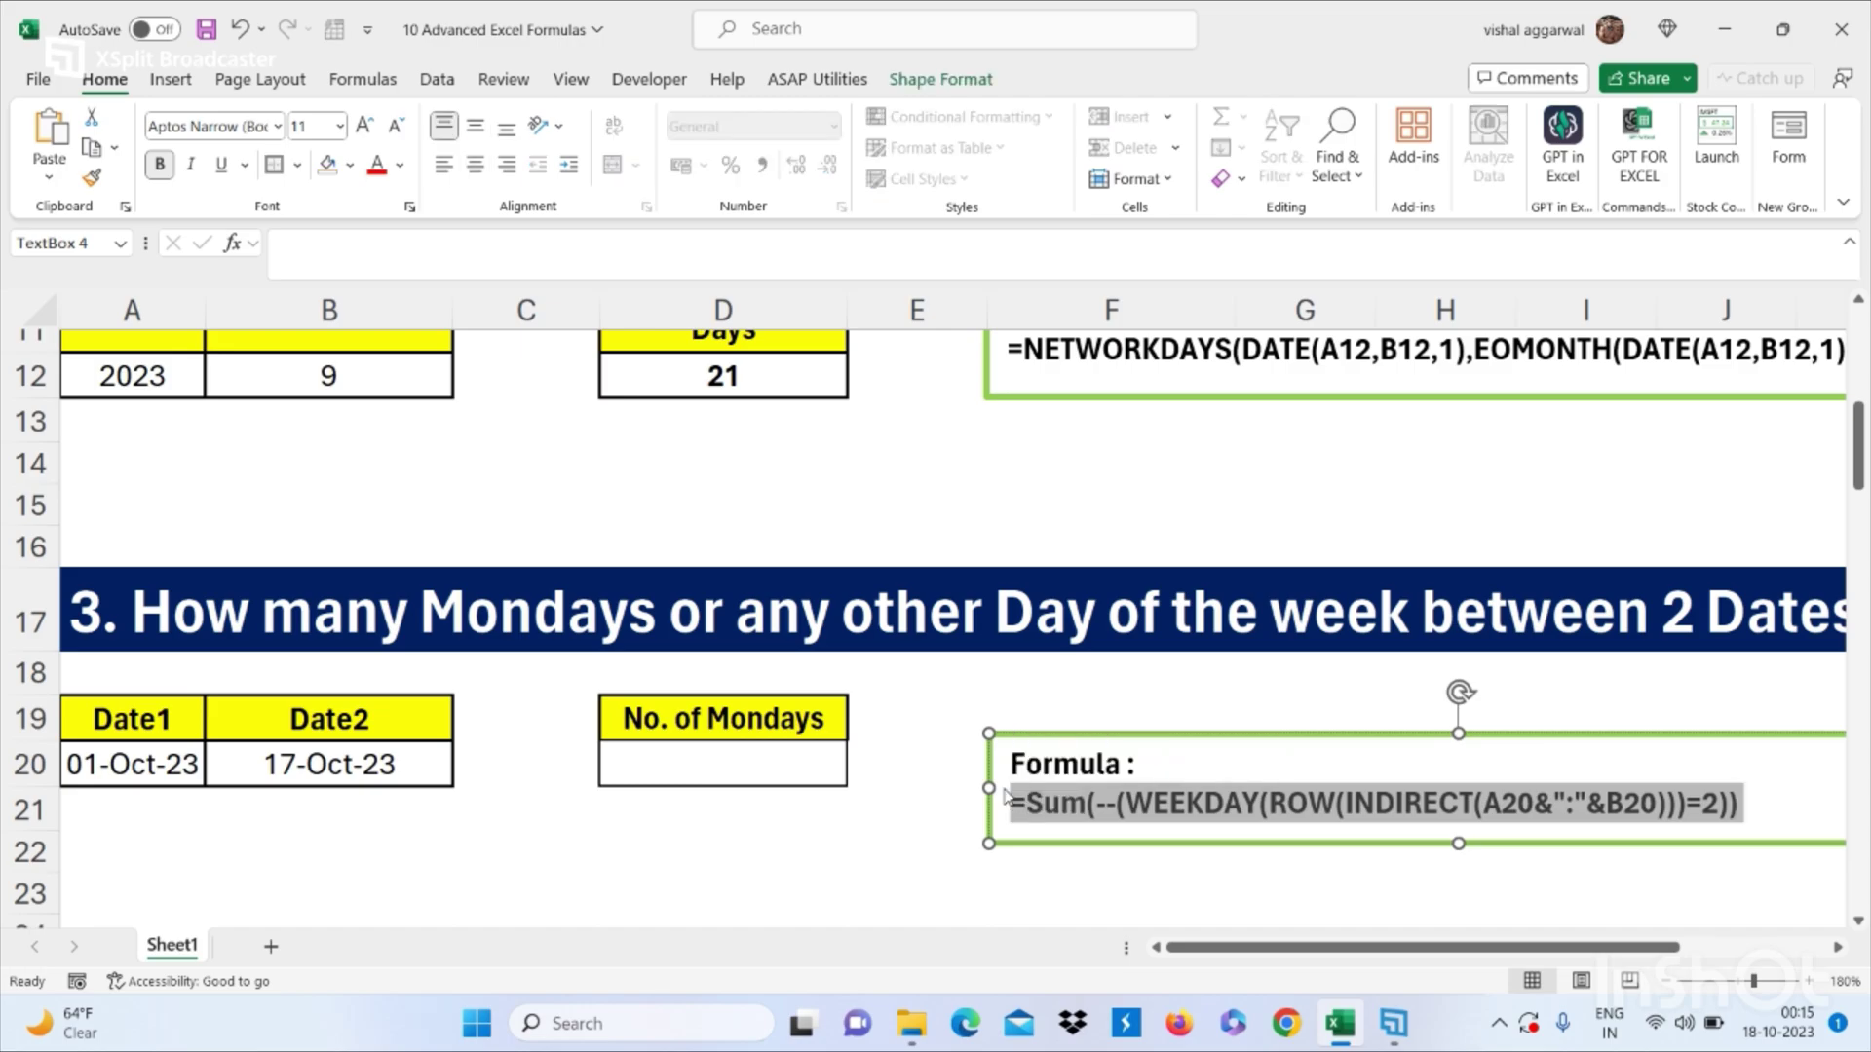
{"action": "left_click", "coordinate": [729, 753]}
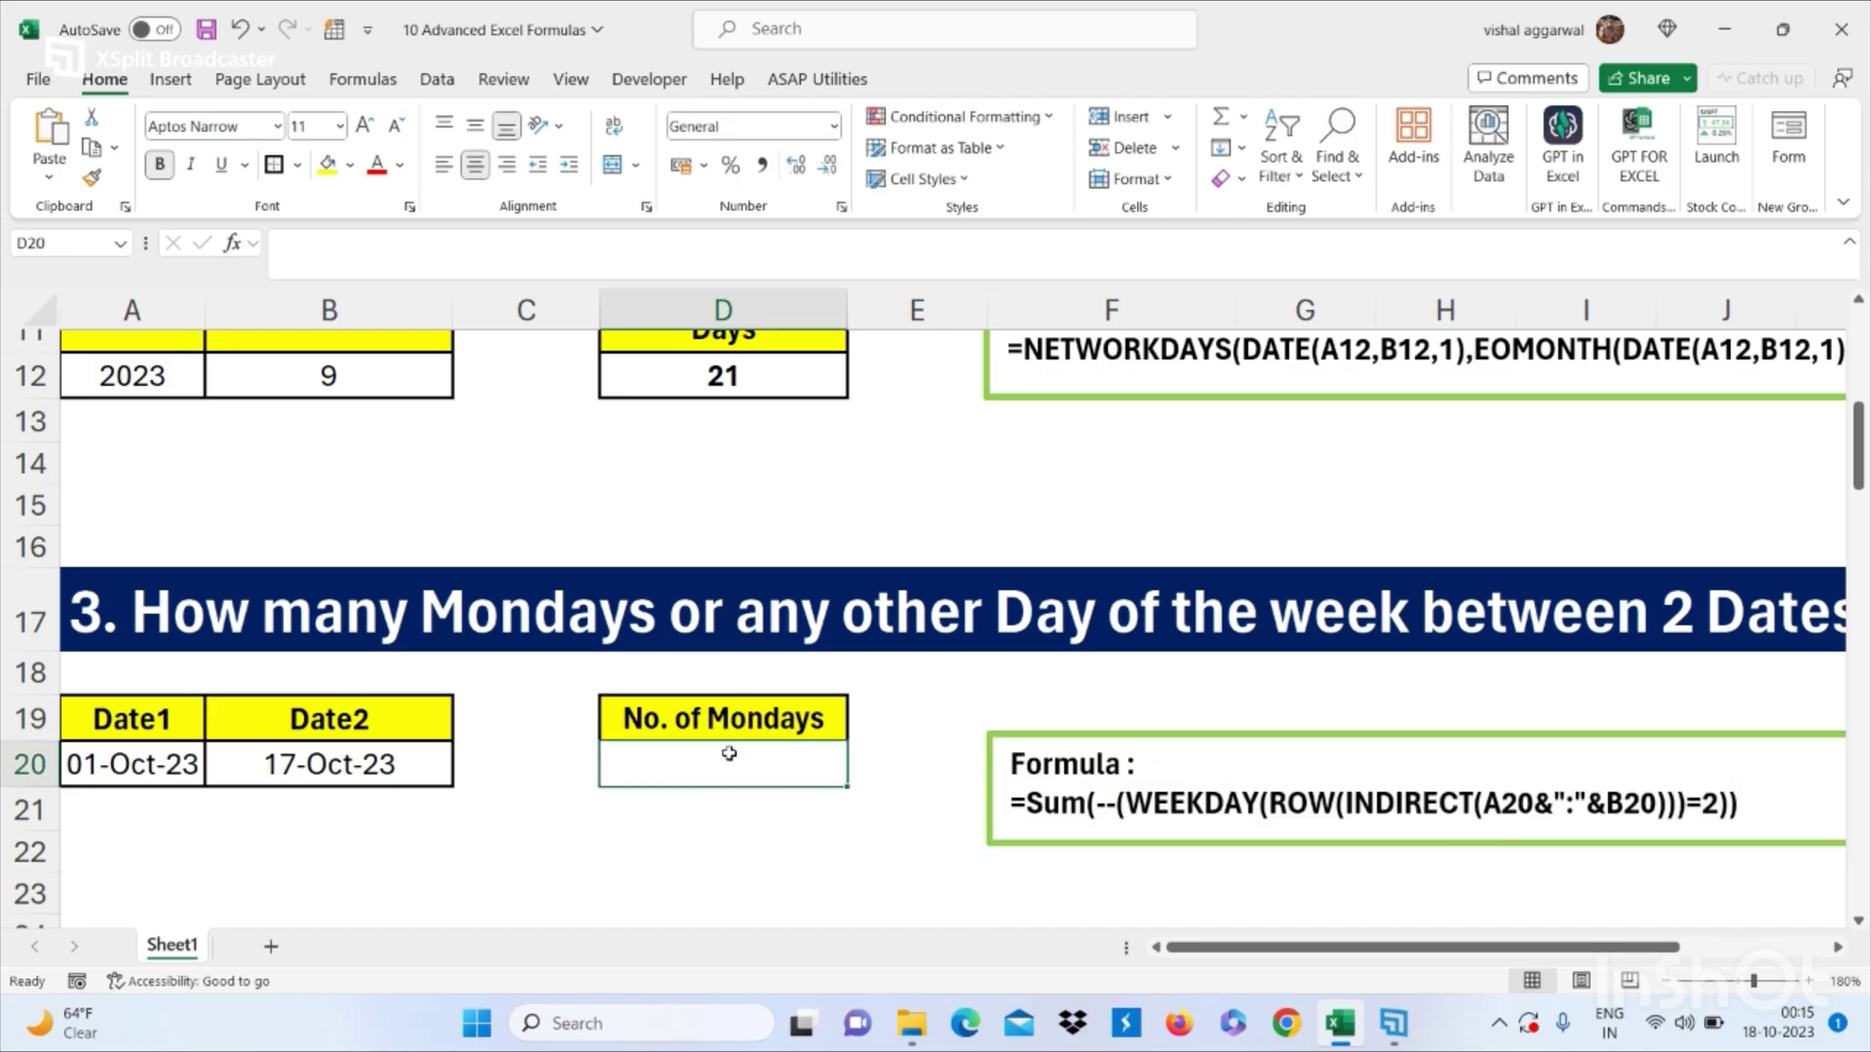
{"action": "type", "text": "V"}
{"action": "key", "text": "BackSpace"}
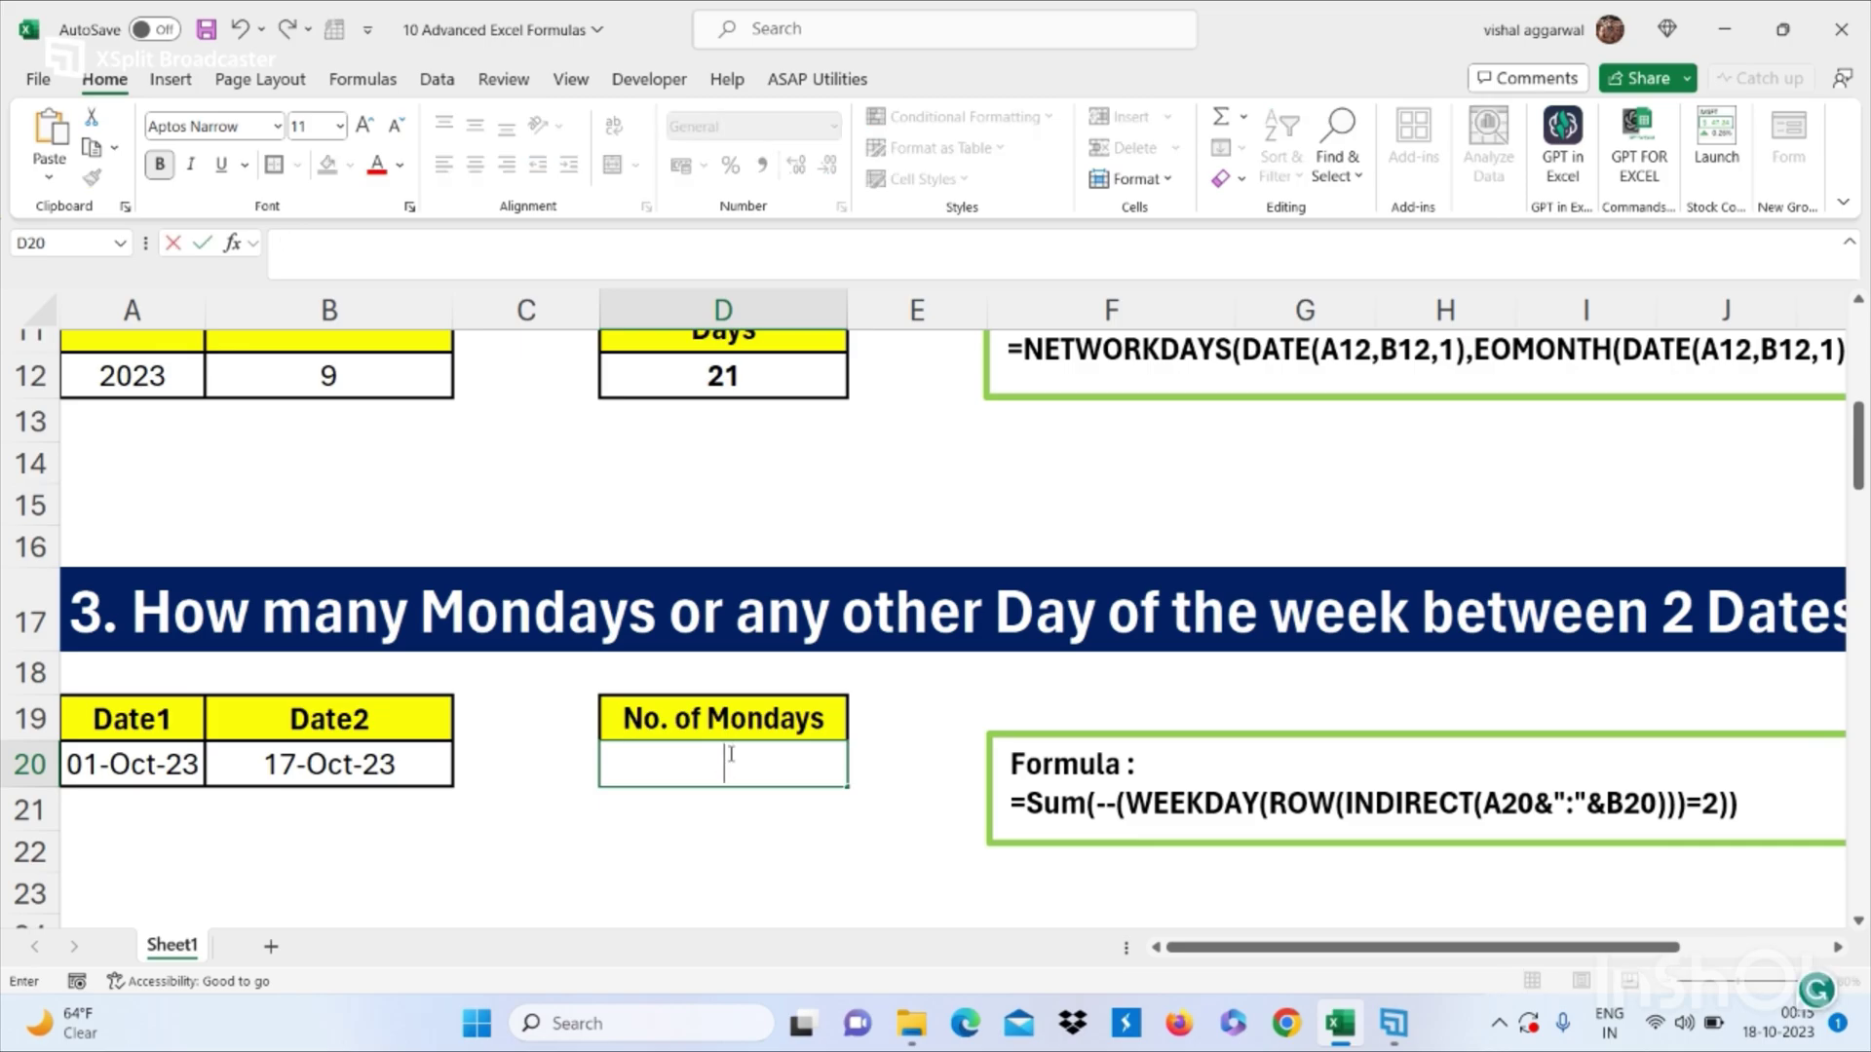
{"action": "key", "text": "ctrl+v"}
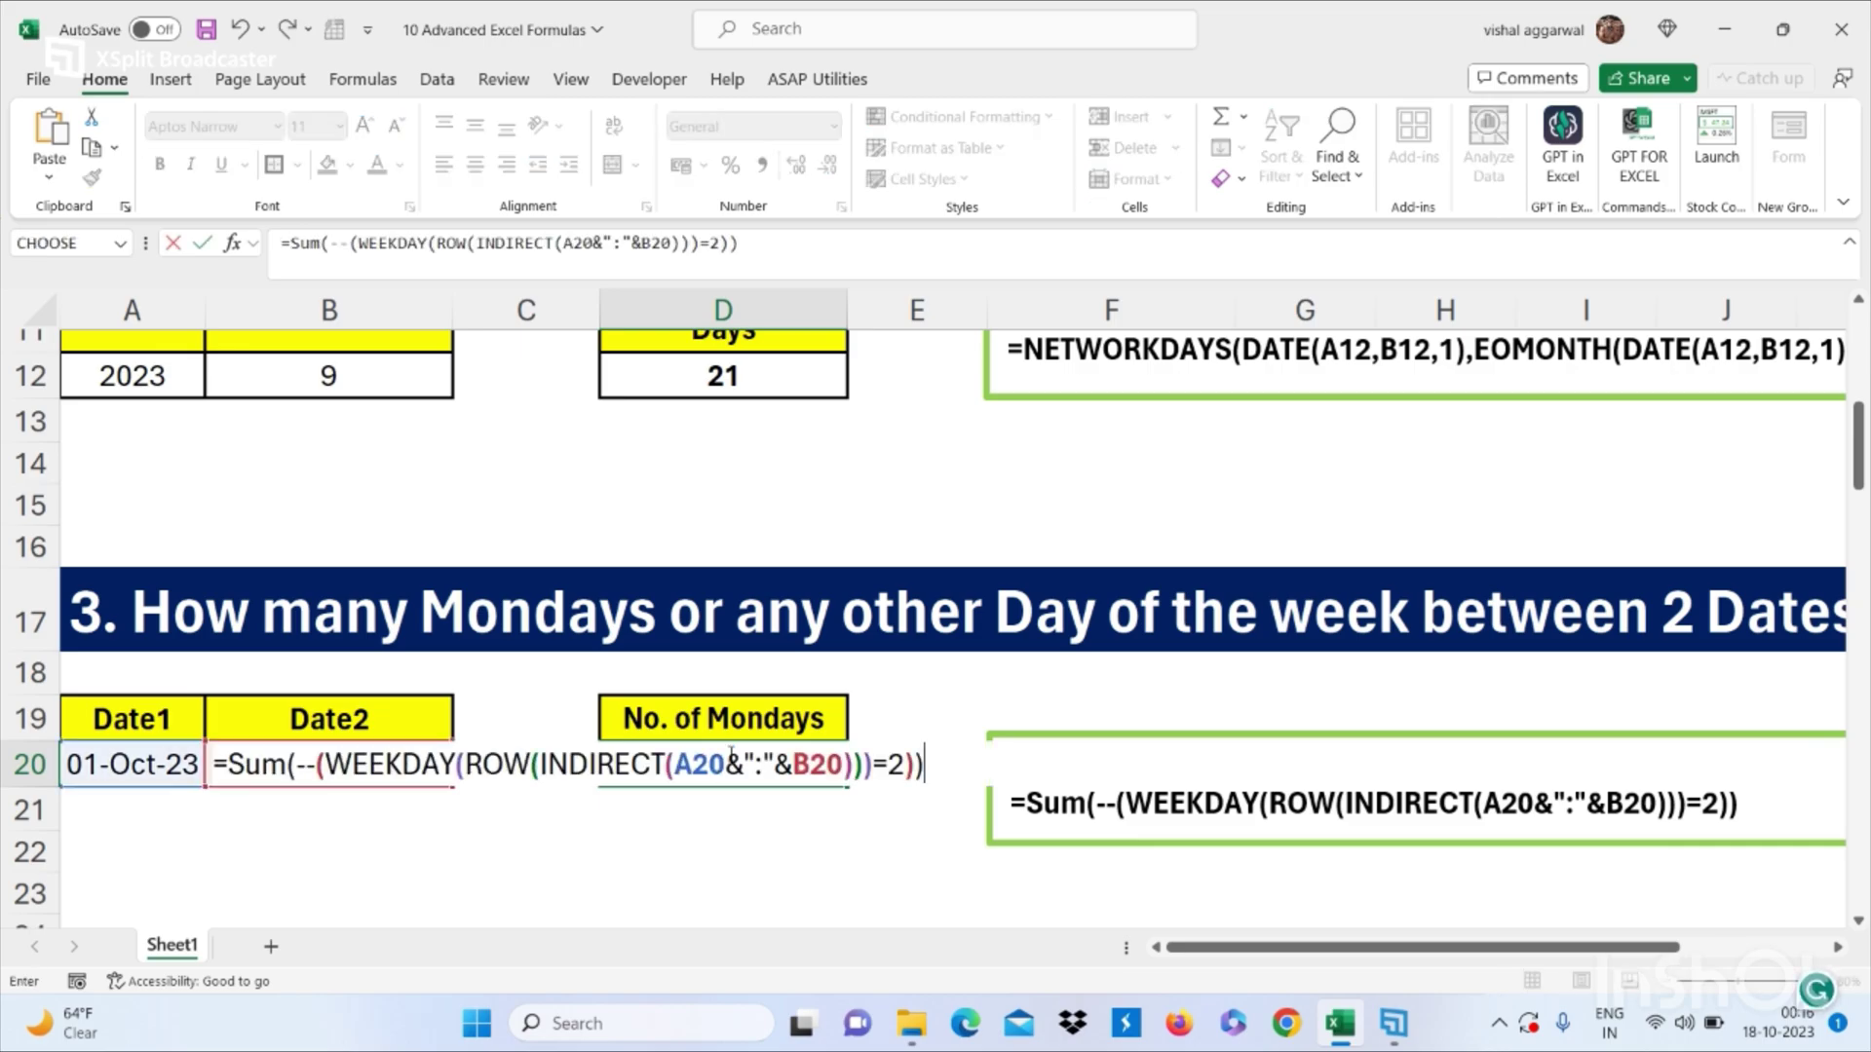
{"action": "key", "text": "Return"}
{"action": "left_click", "coordinate": [812, 761]}
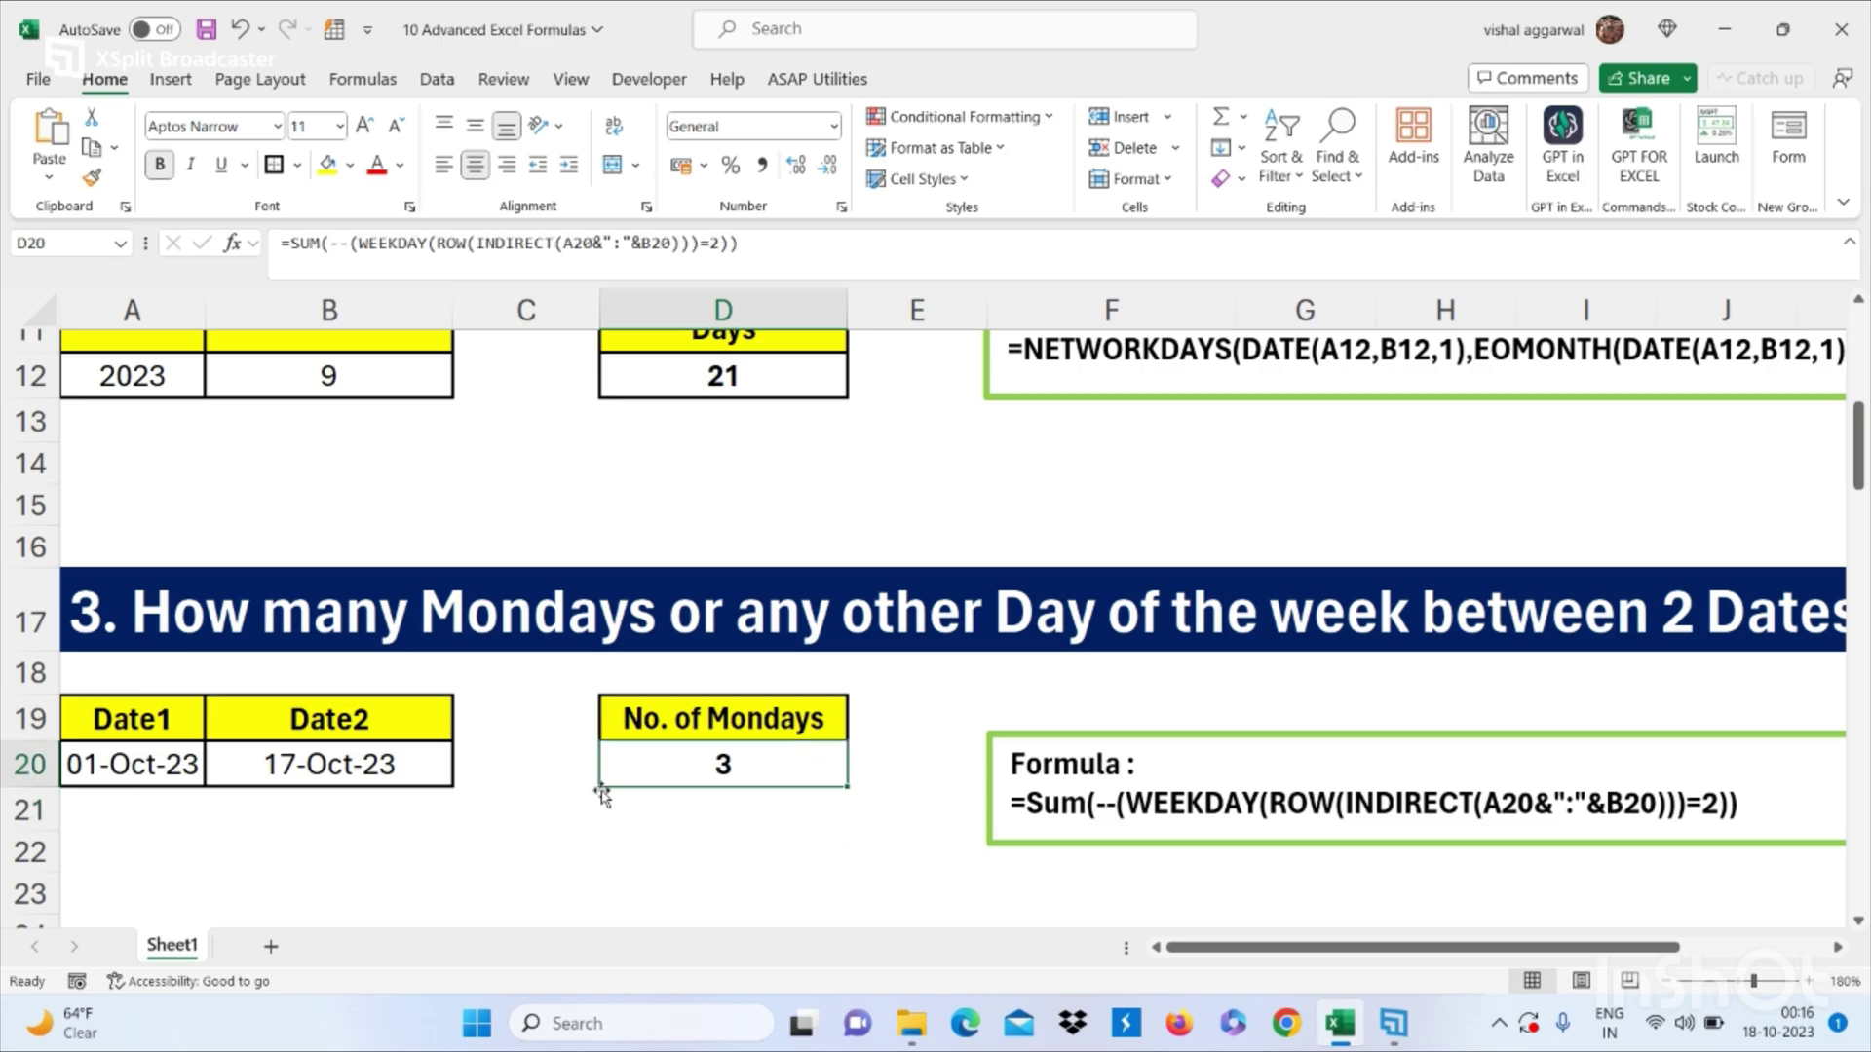
Step: Edit the formula in D20 so the WEEKDAY comparison equals 1, counting Sundays instead of Mondays
{"action": "scroll", "coordinate": [601, 794], "scroll_direction": "down", "scroll_amount": 2}
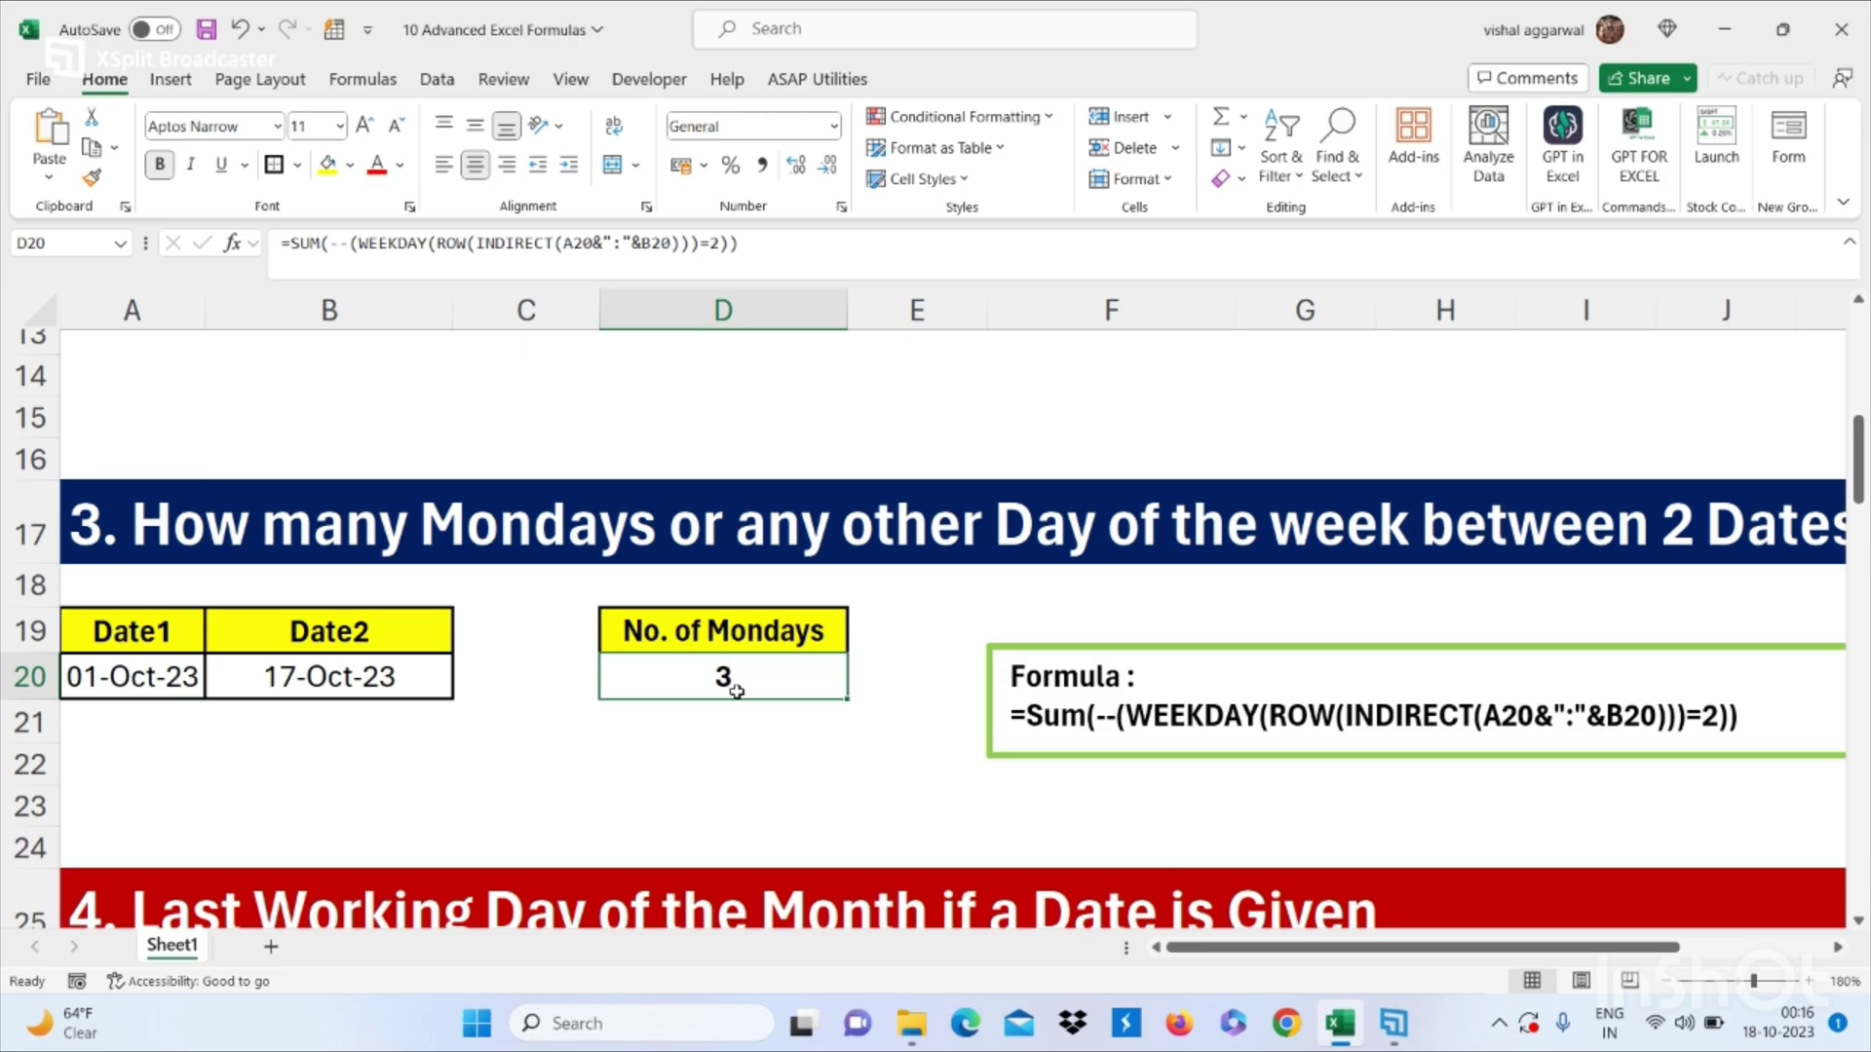
{"action": "double_click", "coordinate": [723, 682]}
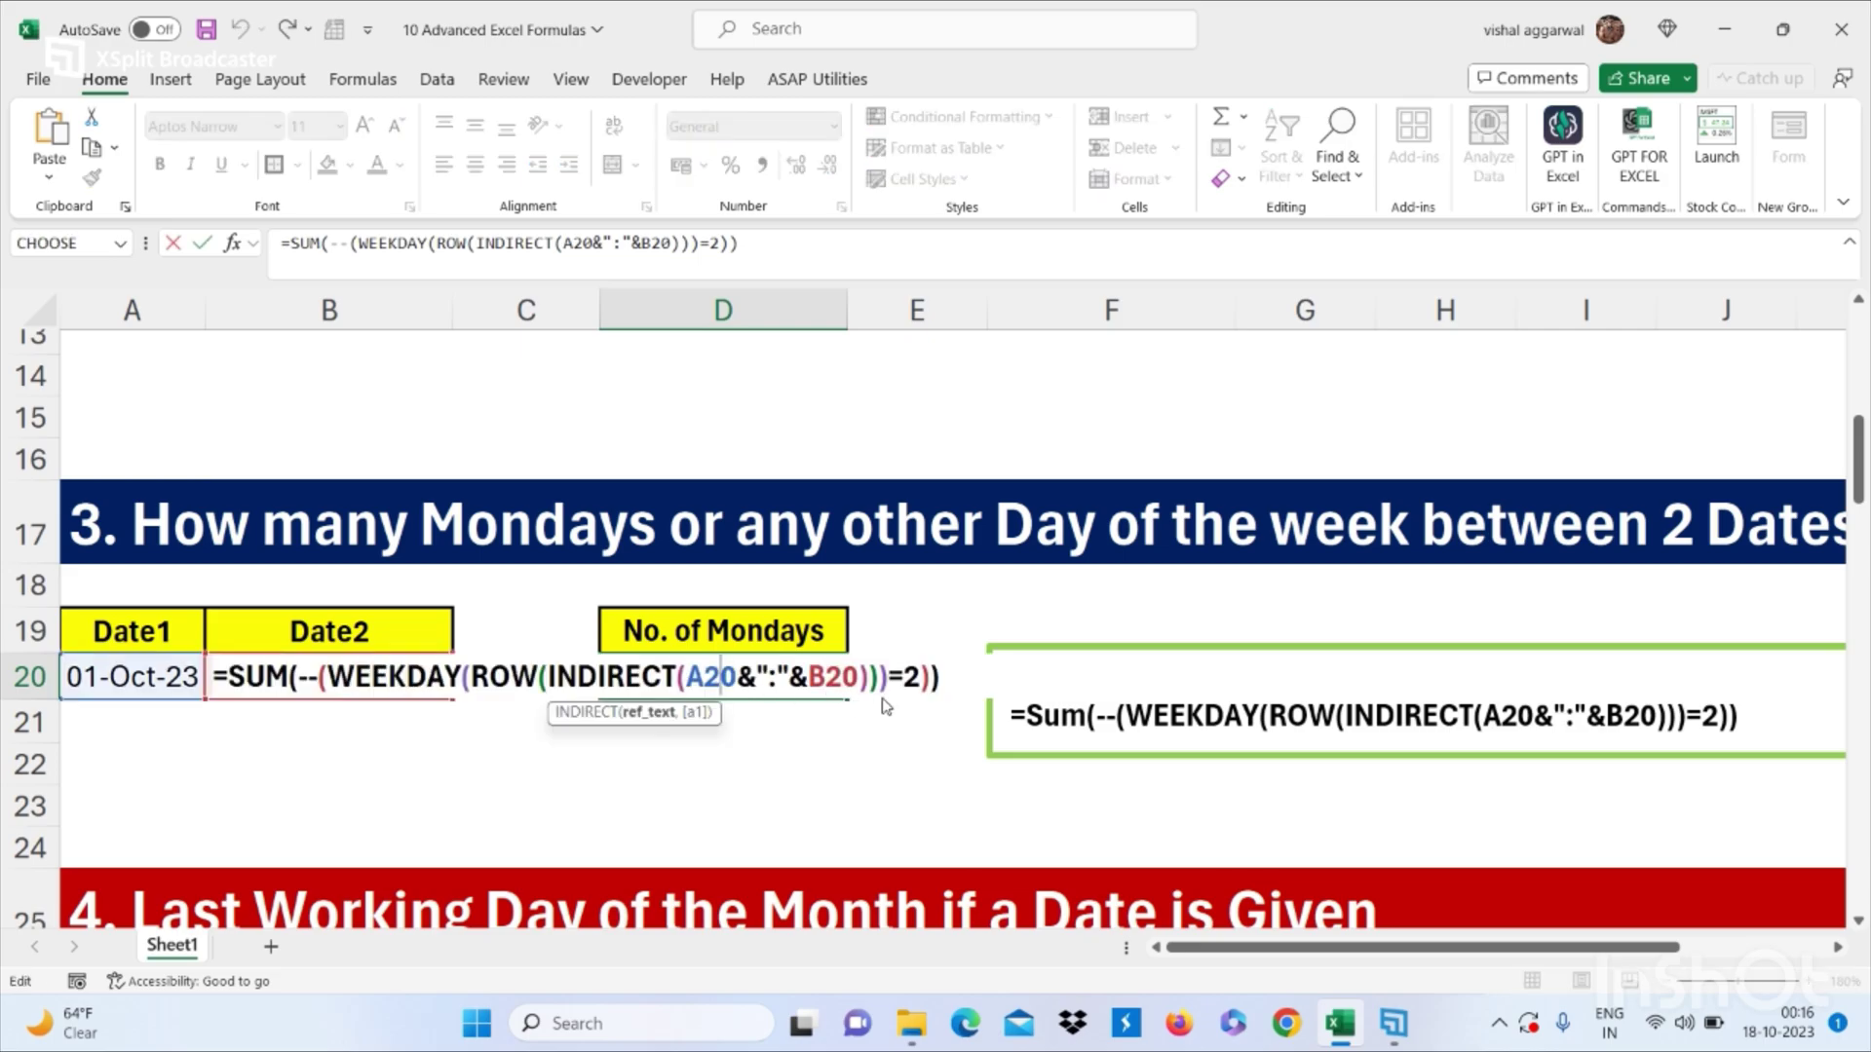
{"action": "left_click", "coordinate": [921, 679]}
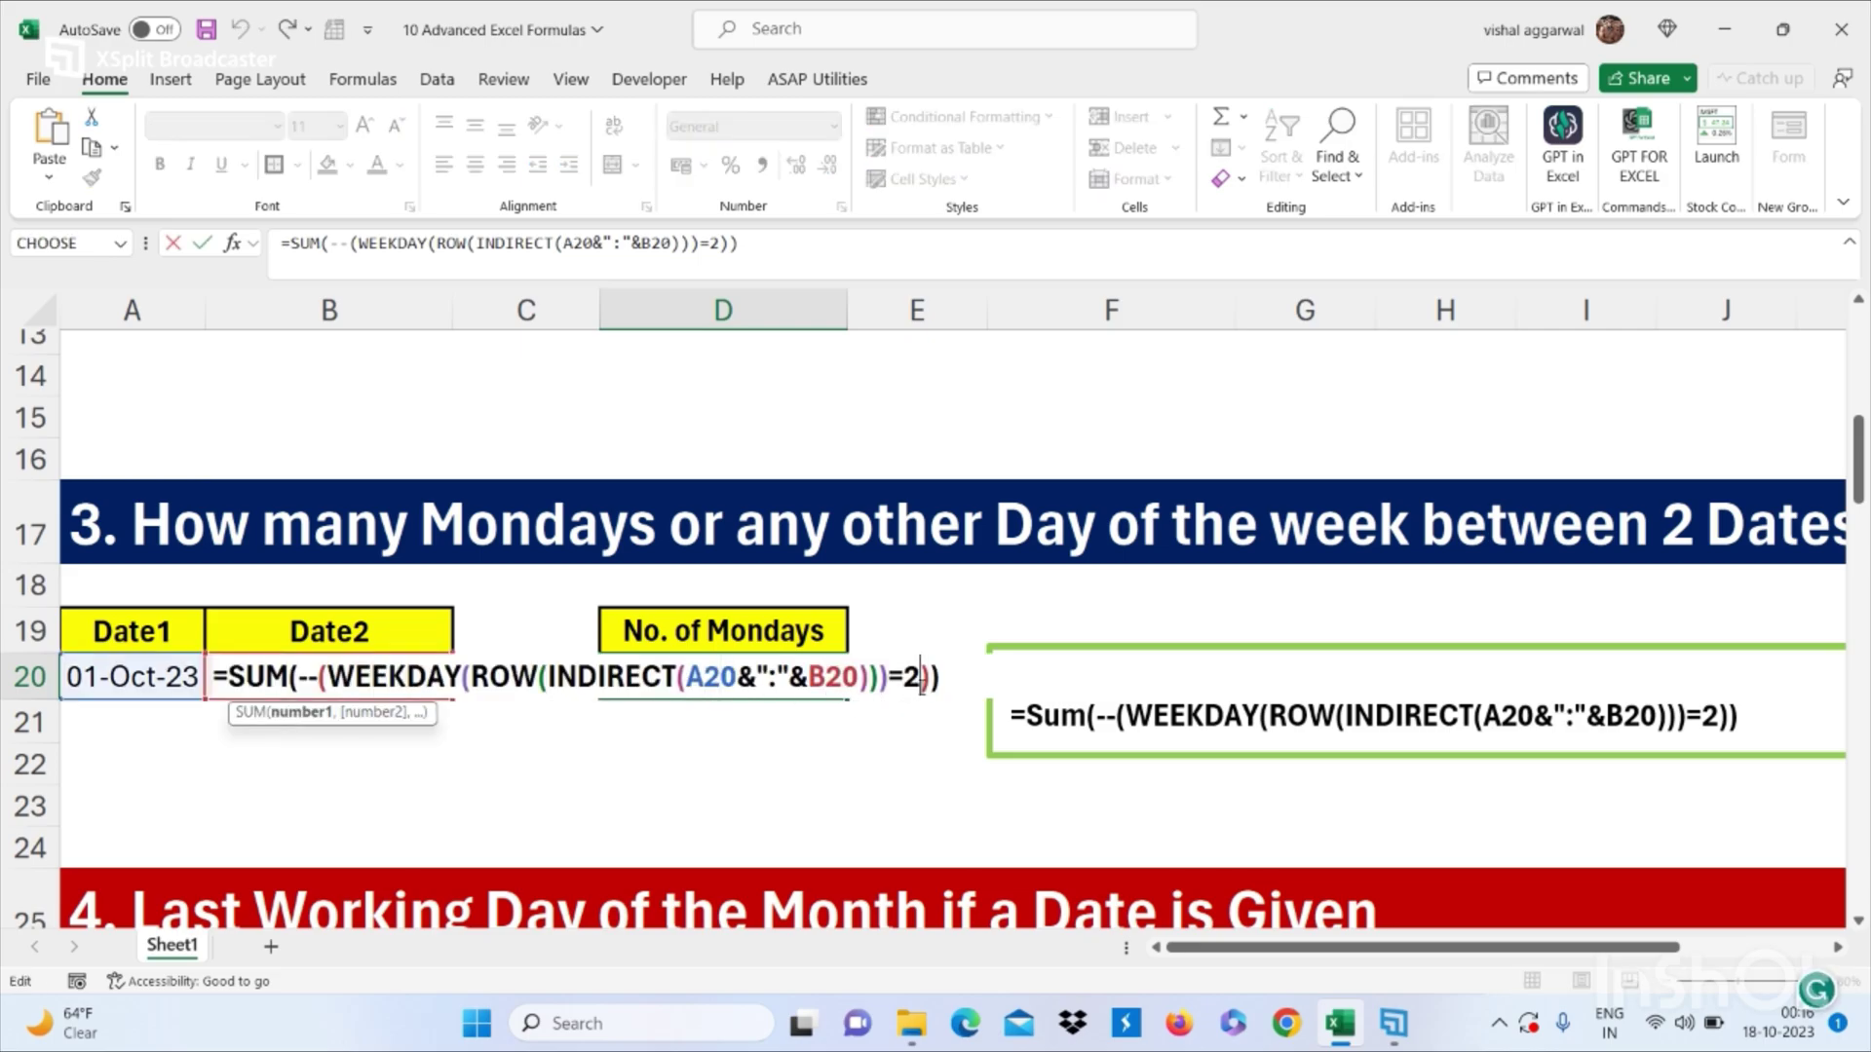
{"action": "key", "text": "BackSpace"}
{"action": "type", "text": "1"}
{"action": "key", "text": "Return"}
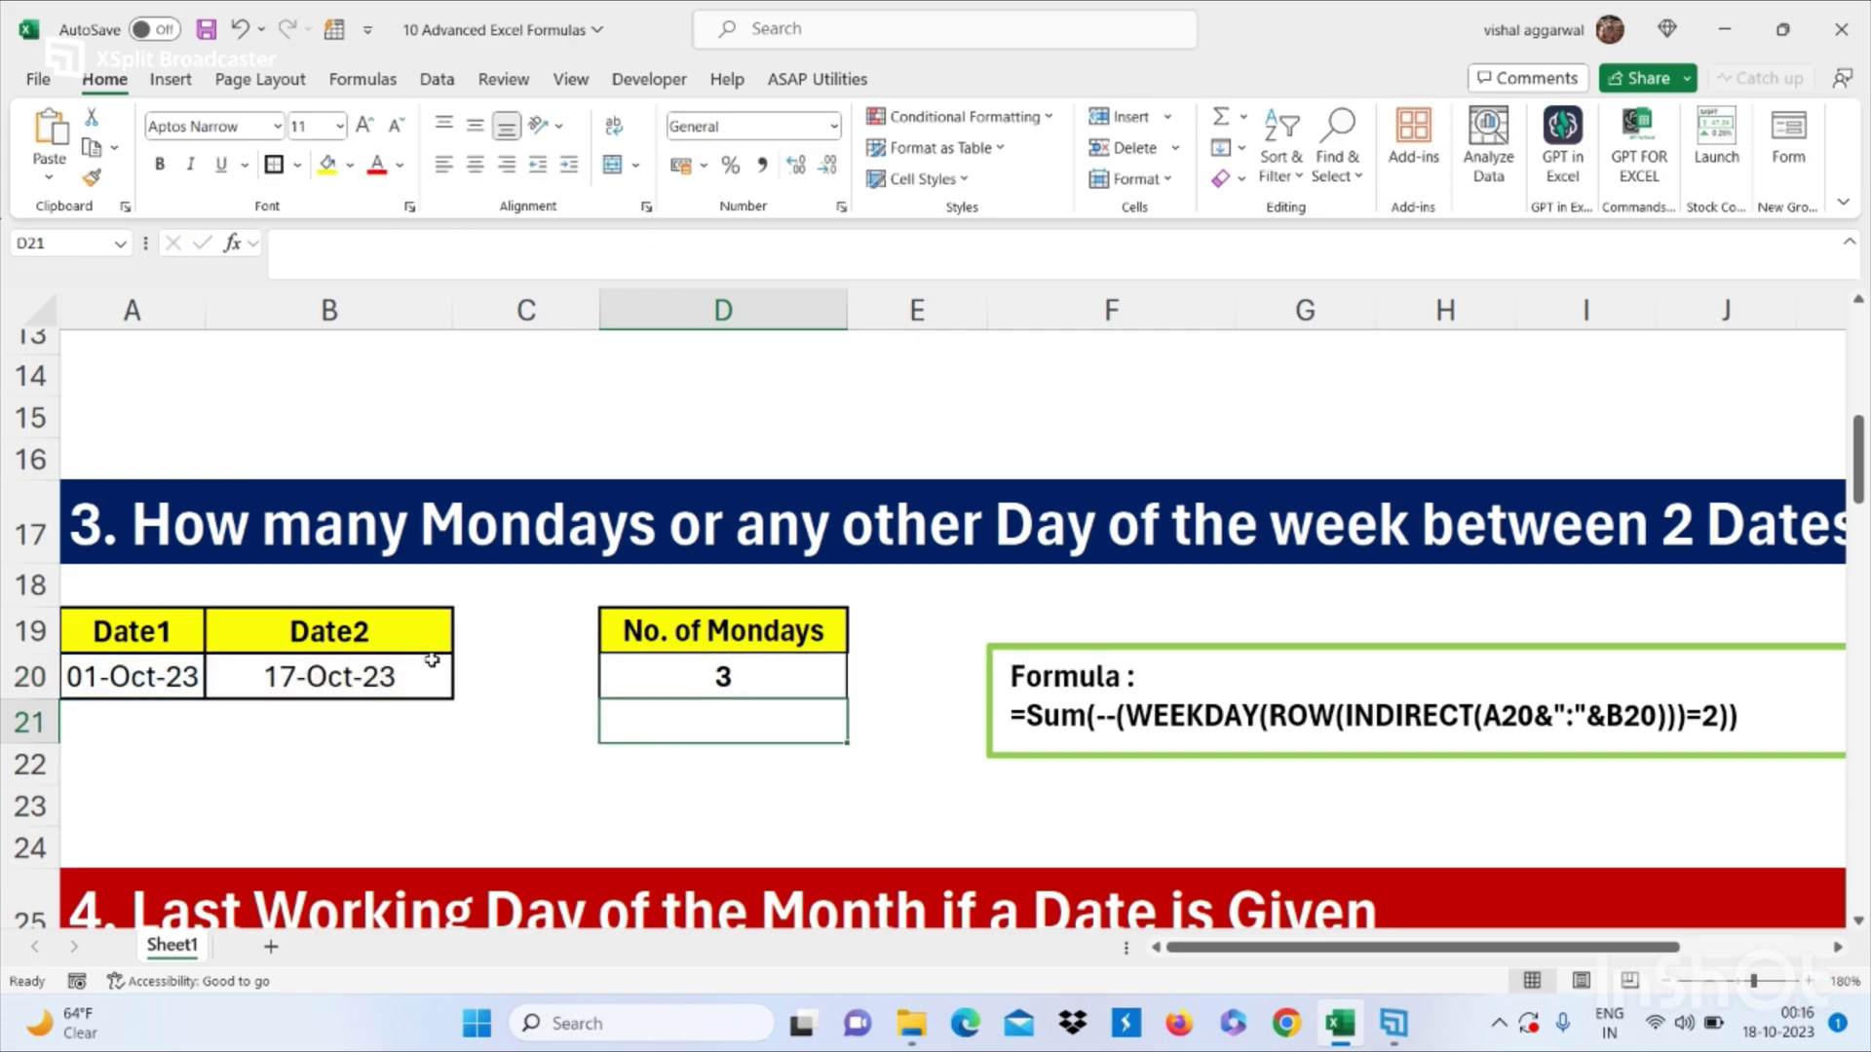
Step: Set Date2 in B20 to 22-Oct-23 and check the count in D20
{"action": "left_click", "coordinate": [269, 668]}
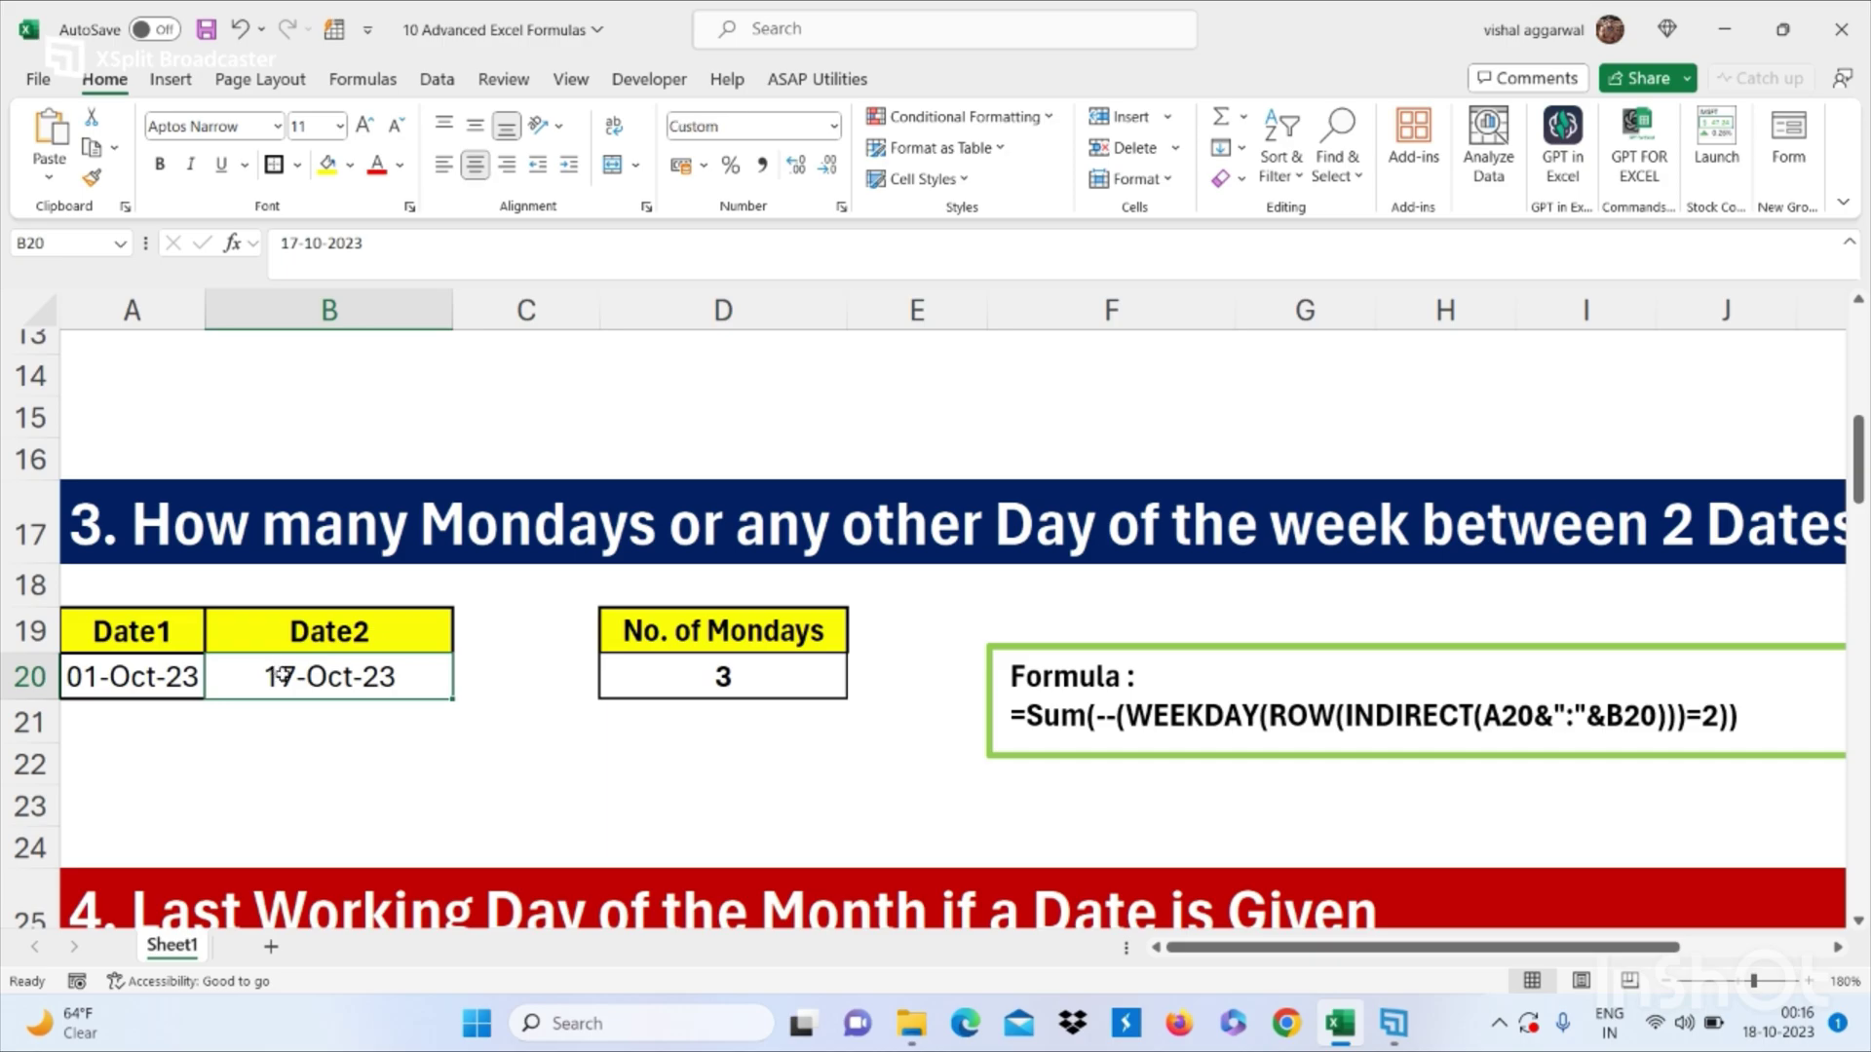
{"action": "double_click", "coordinate": [287, 675]}
{"action": "key", "text": "BackSpace"}
{"action": "key", "text": "BackSpace"}
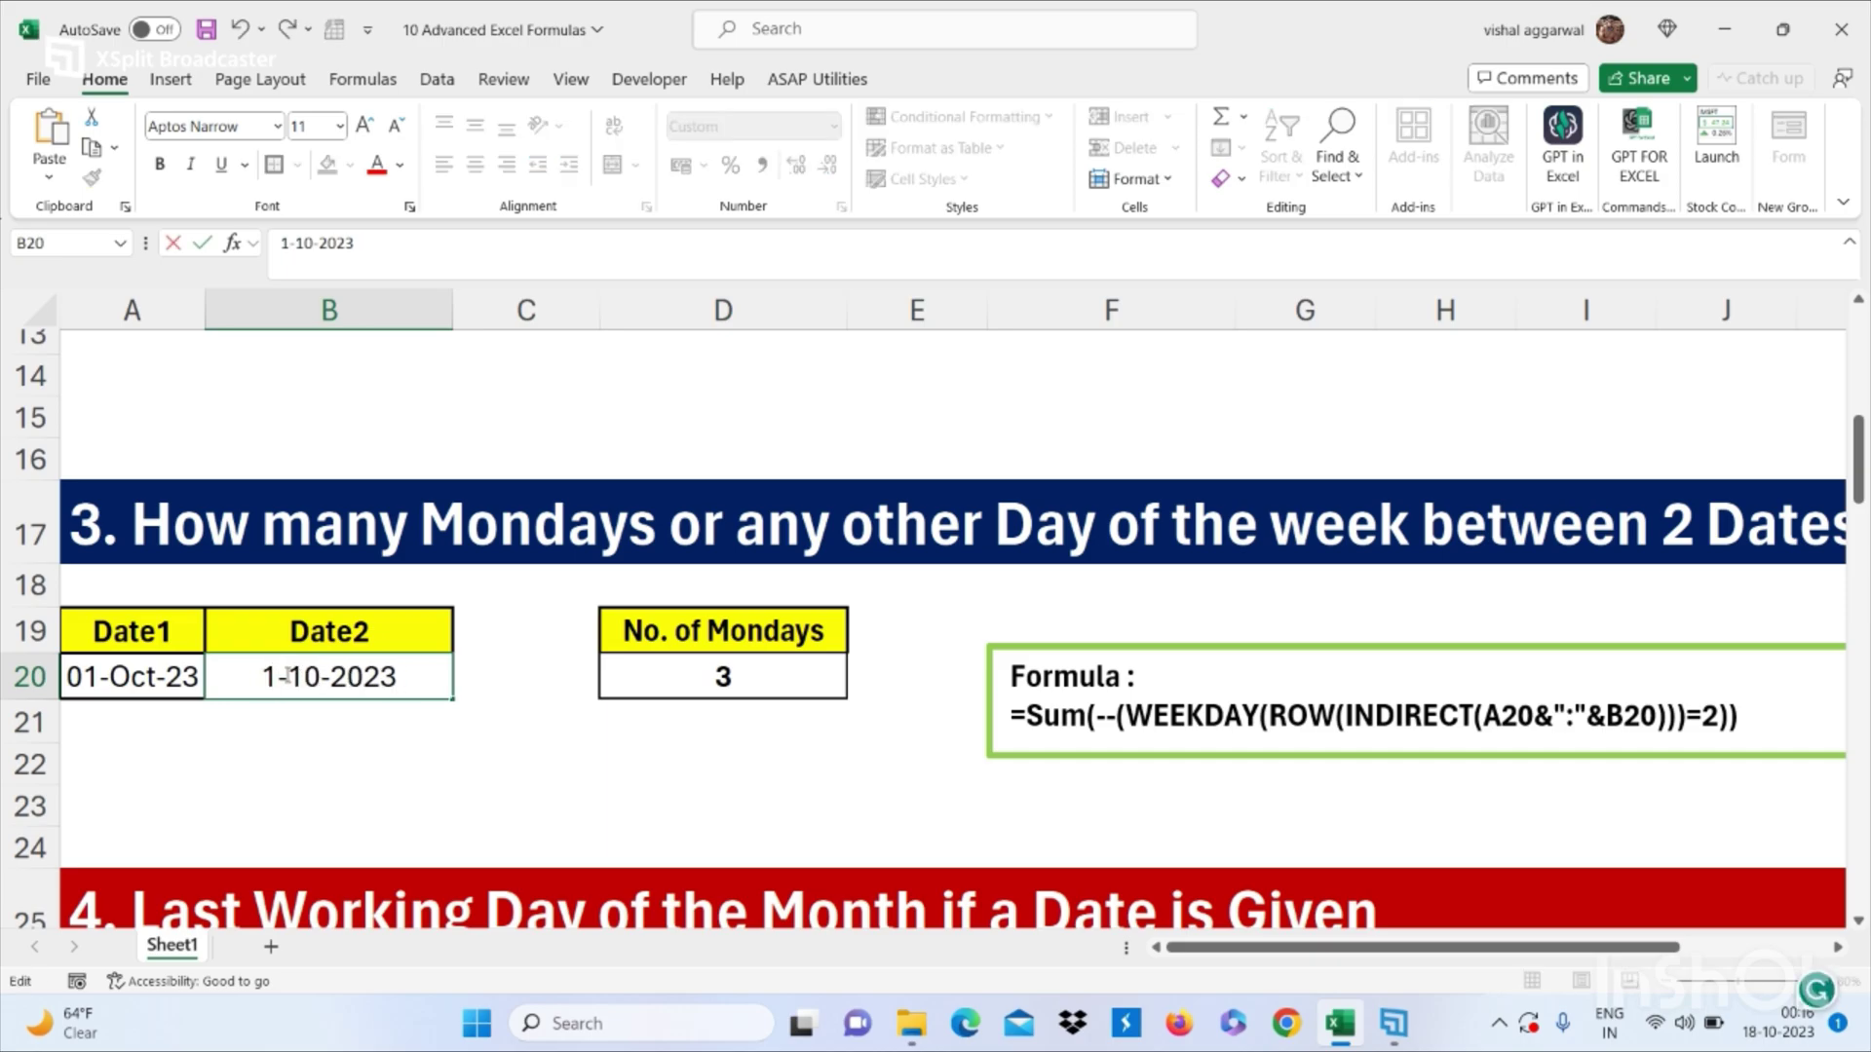
{"action": "type", "text": "22"}
{"action": "key", "text": "Return"}
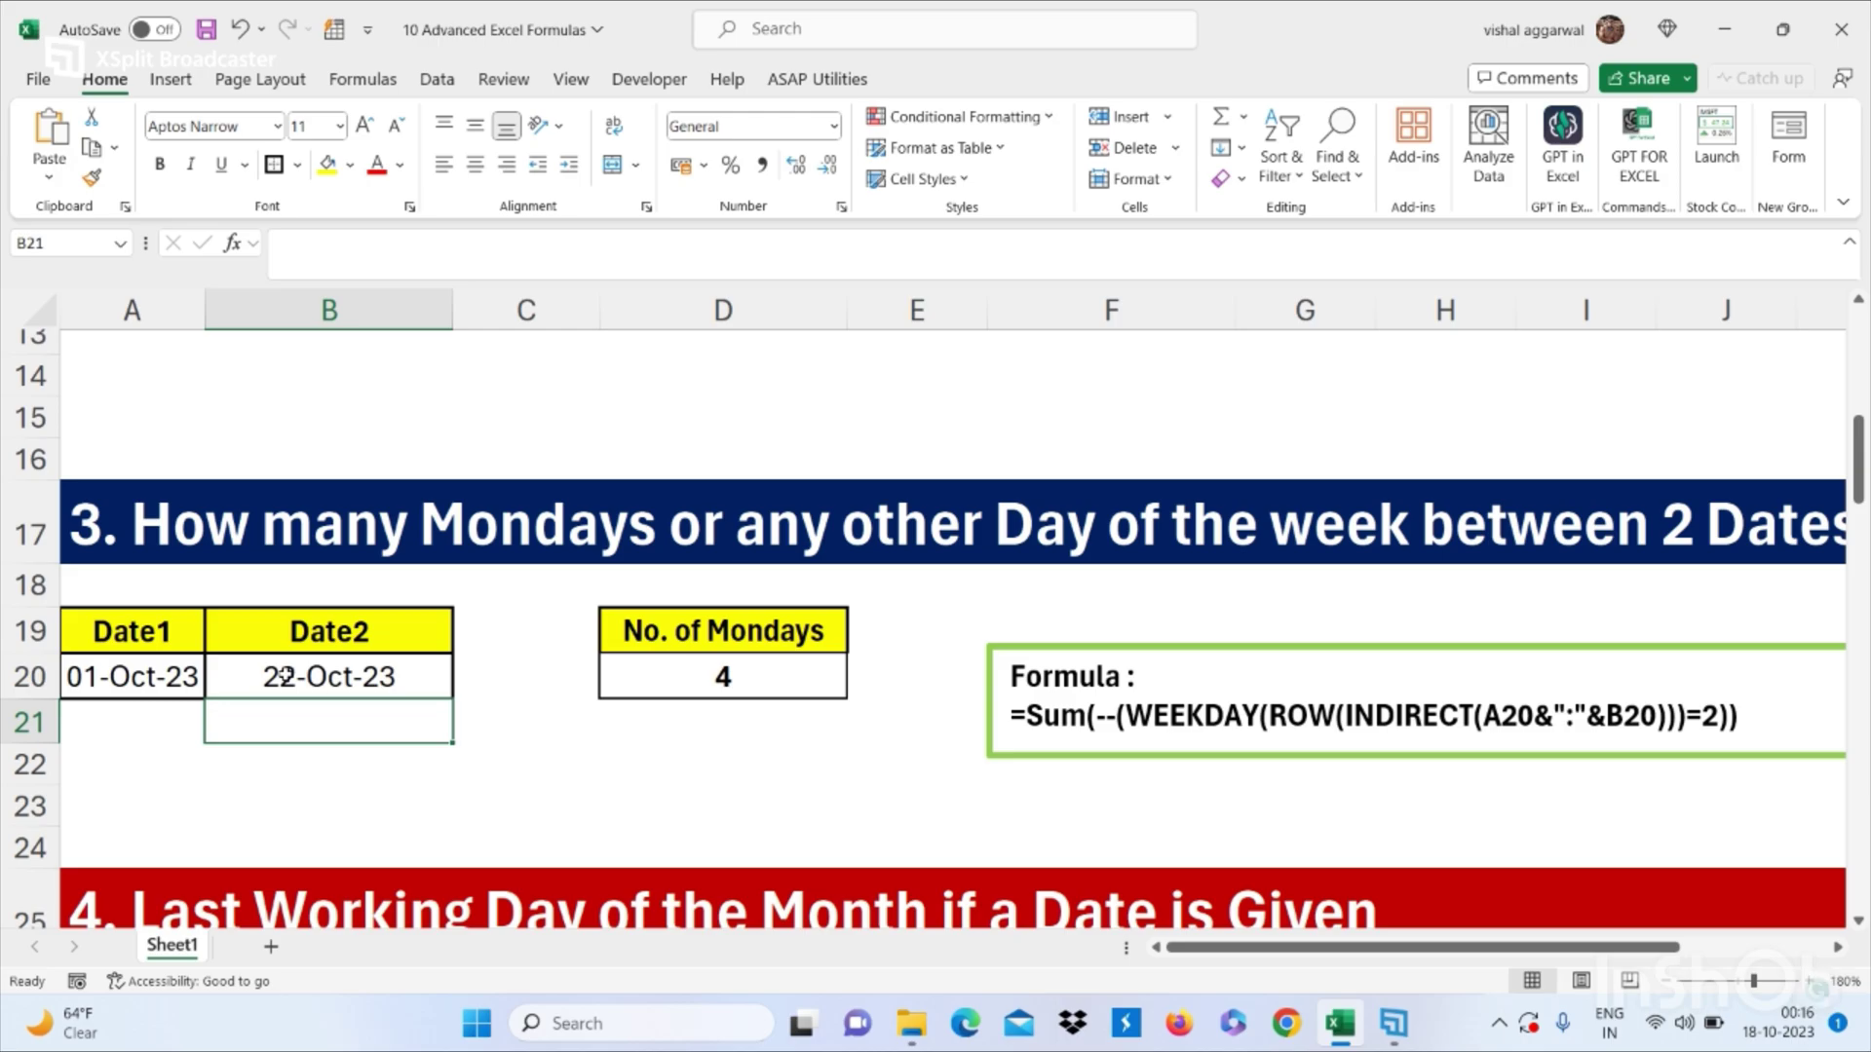
{"action": "left_click", "coordinate": [626, 671]}
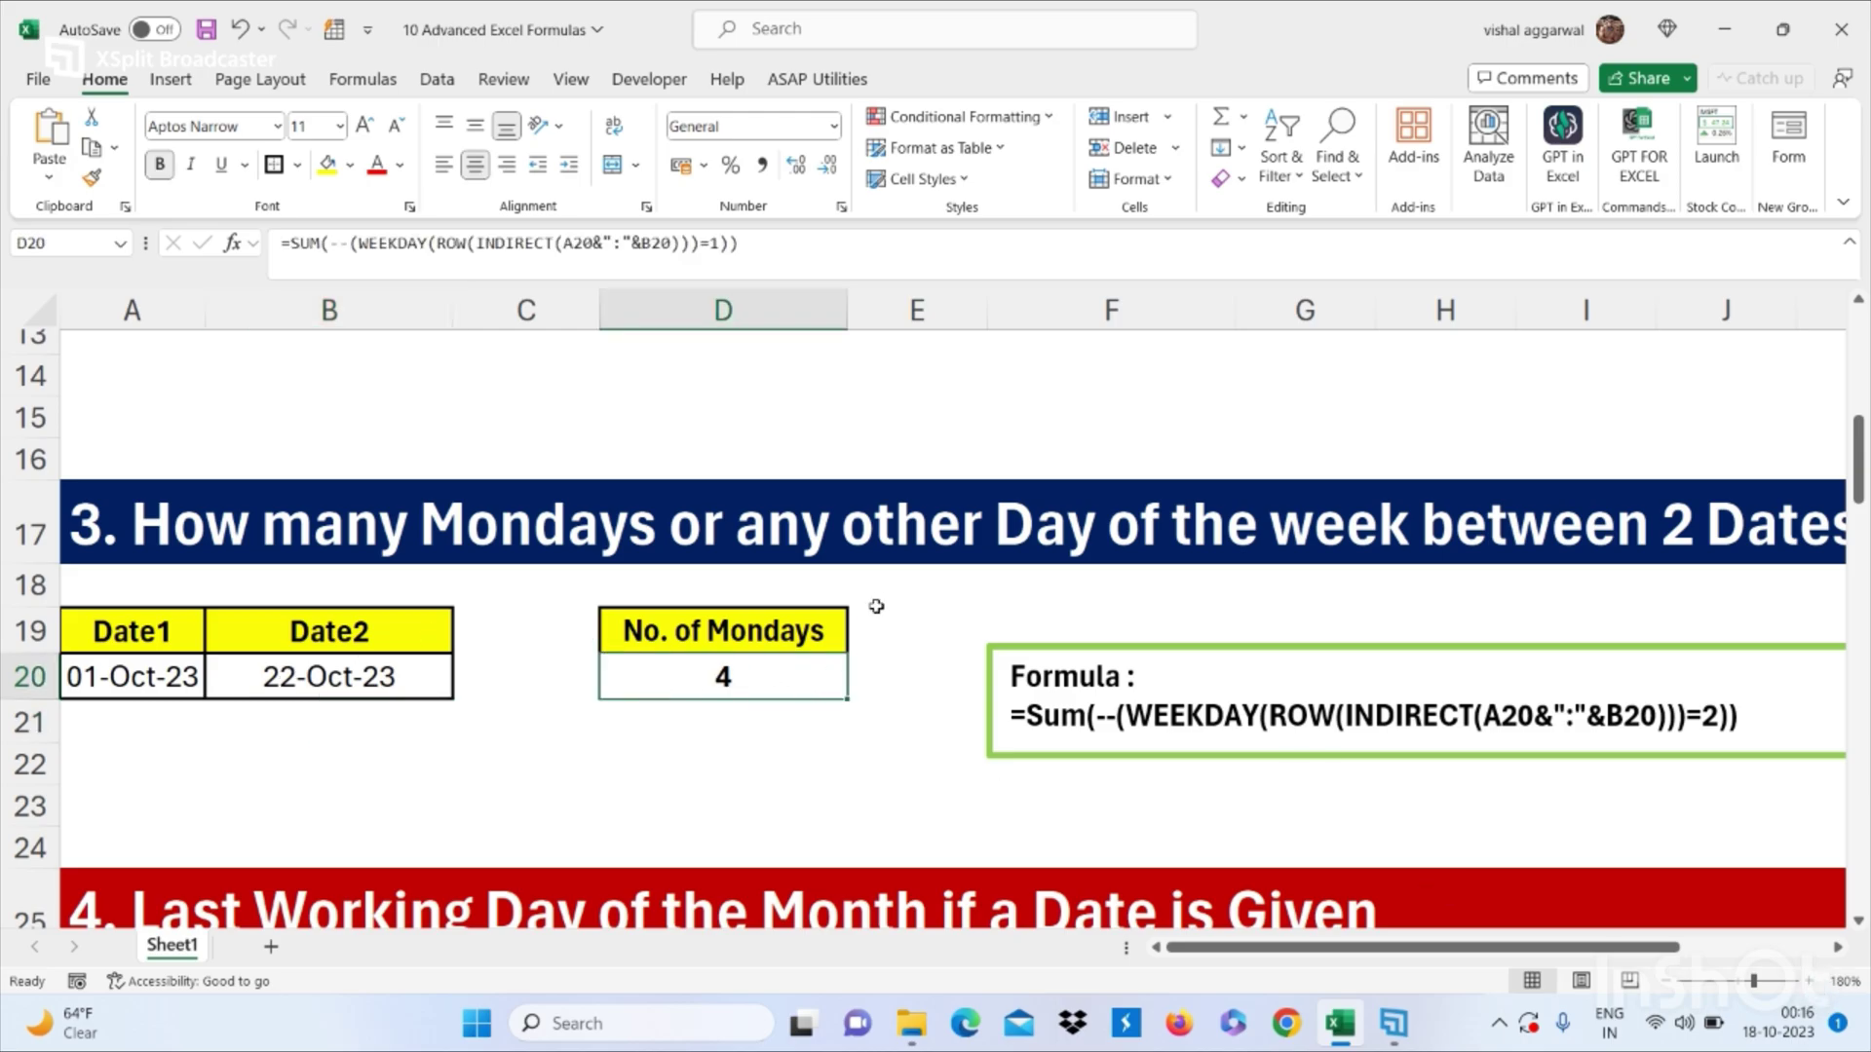
Step: Change the heading in D19 to "No. of Sundays"
{"action": "double_click", "coordinate": [826, 635]}
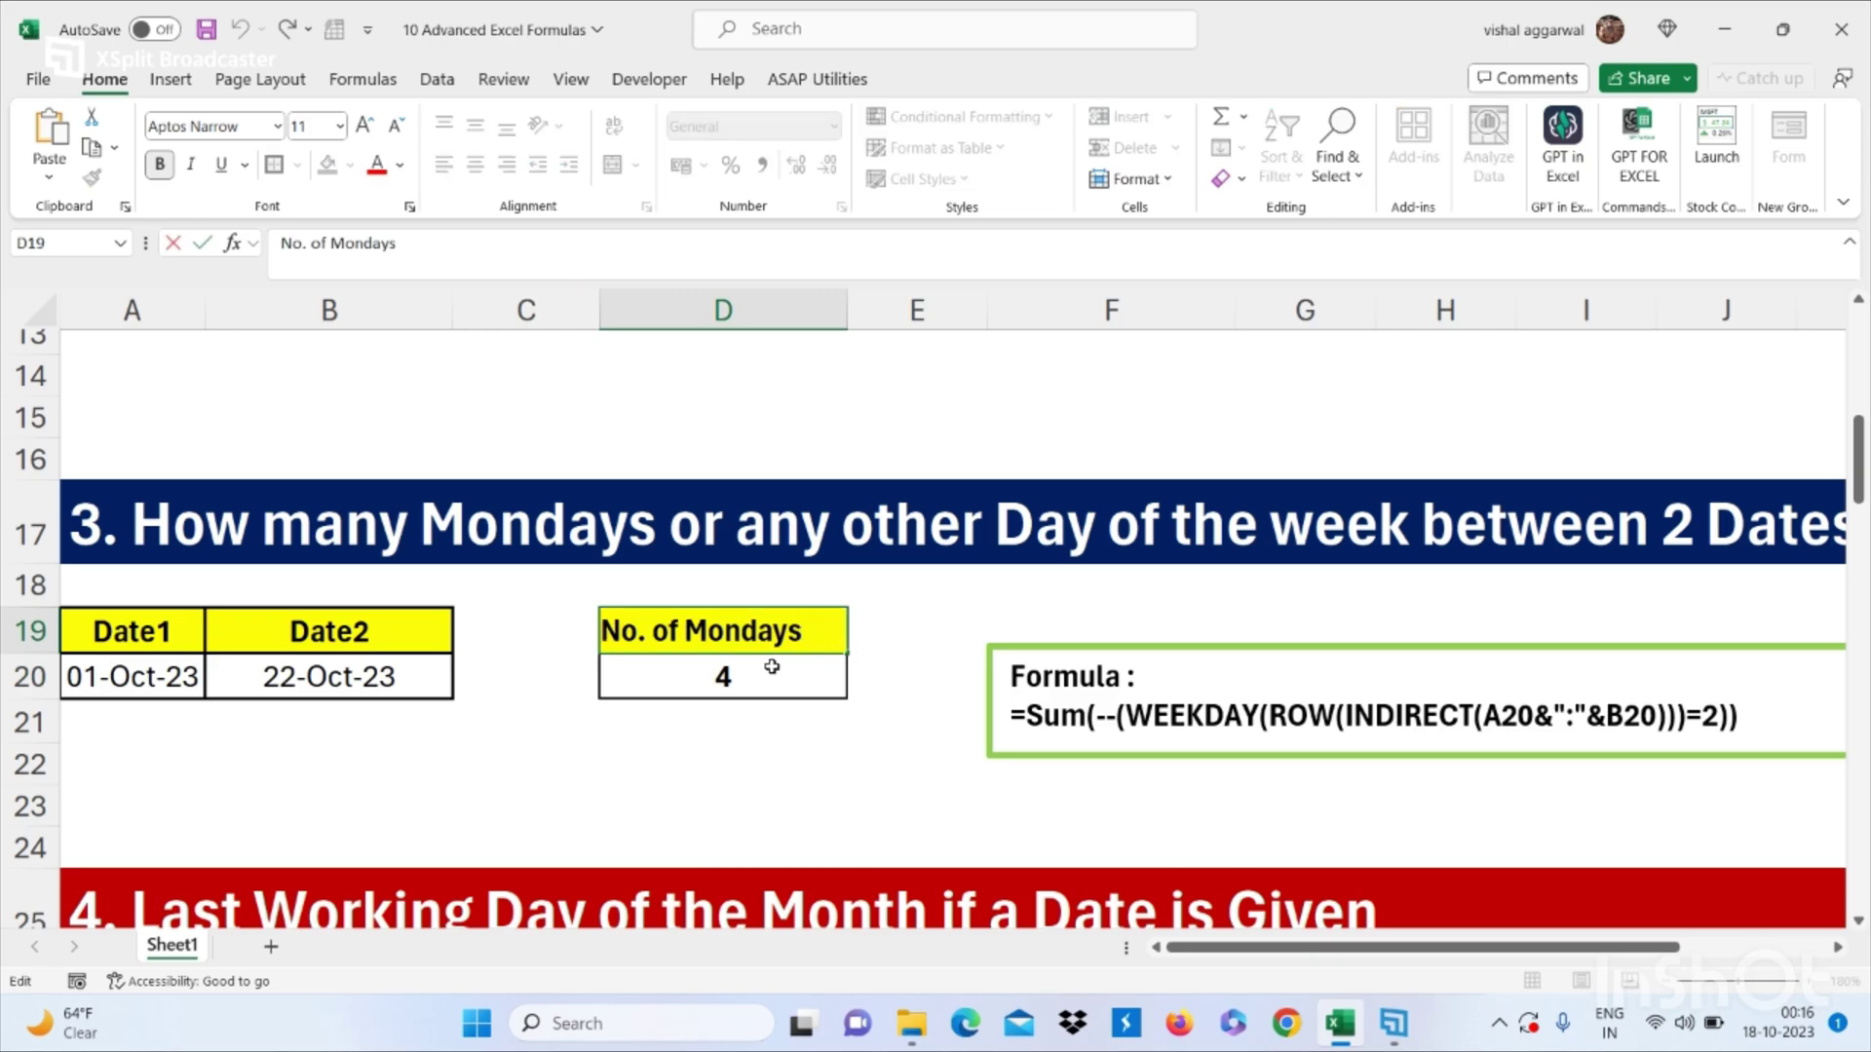
{"action": "key", "text": "BackSpace"}
{"action": "key", "text": "BackSpace"}
{"action": "key", "text": "BackSpace"}
{"action": "key", "text": "BackSpace"}
{"action": "key", "text": "BackSpace"}
{"action": "key", "text": "BackSpace"}
{"action": "key", "text": "BackSpace"}
{"action": "key", "text": "BackSpace"}
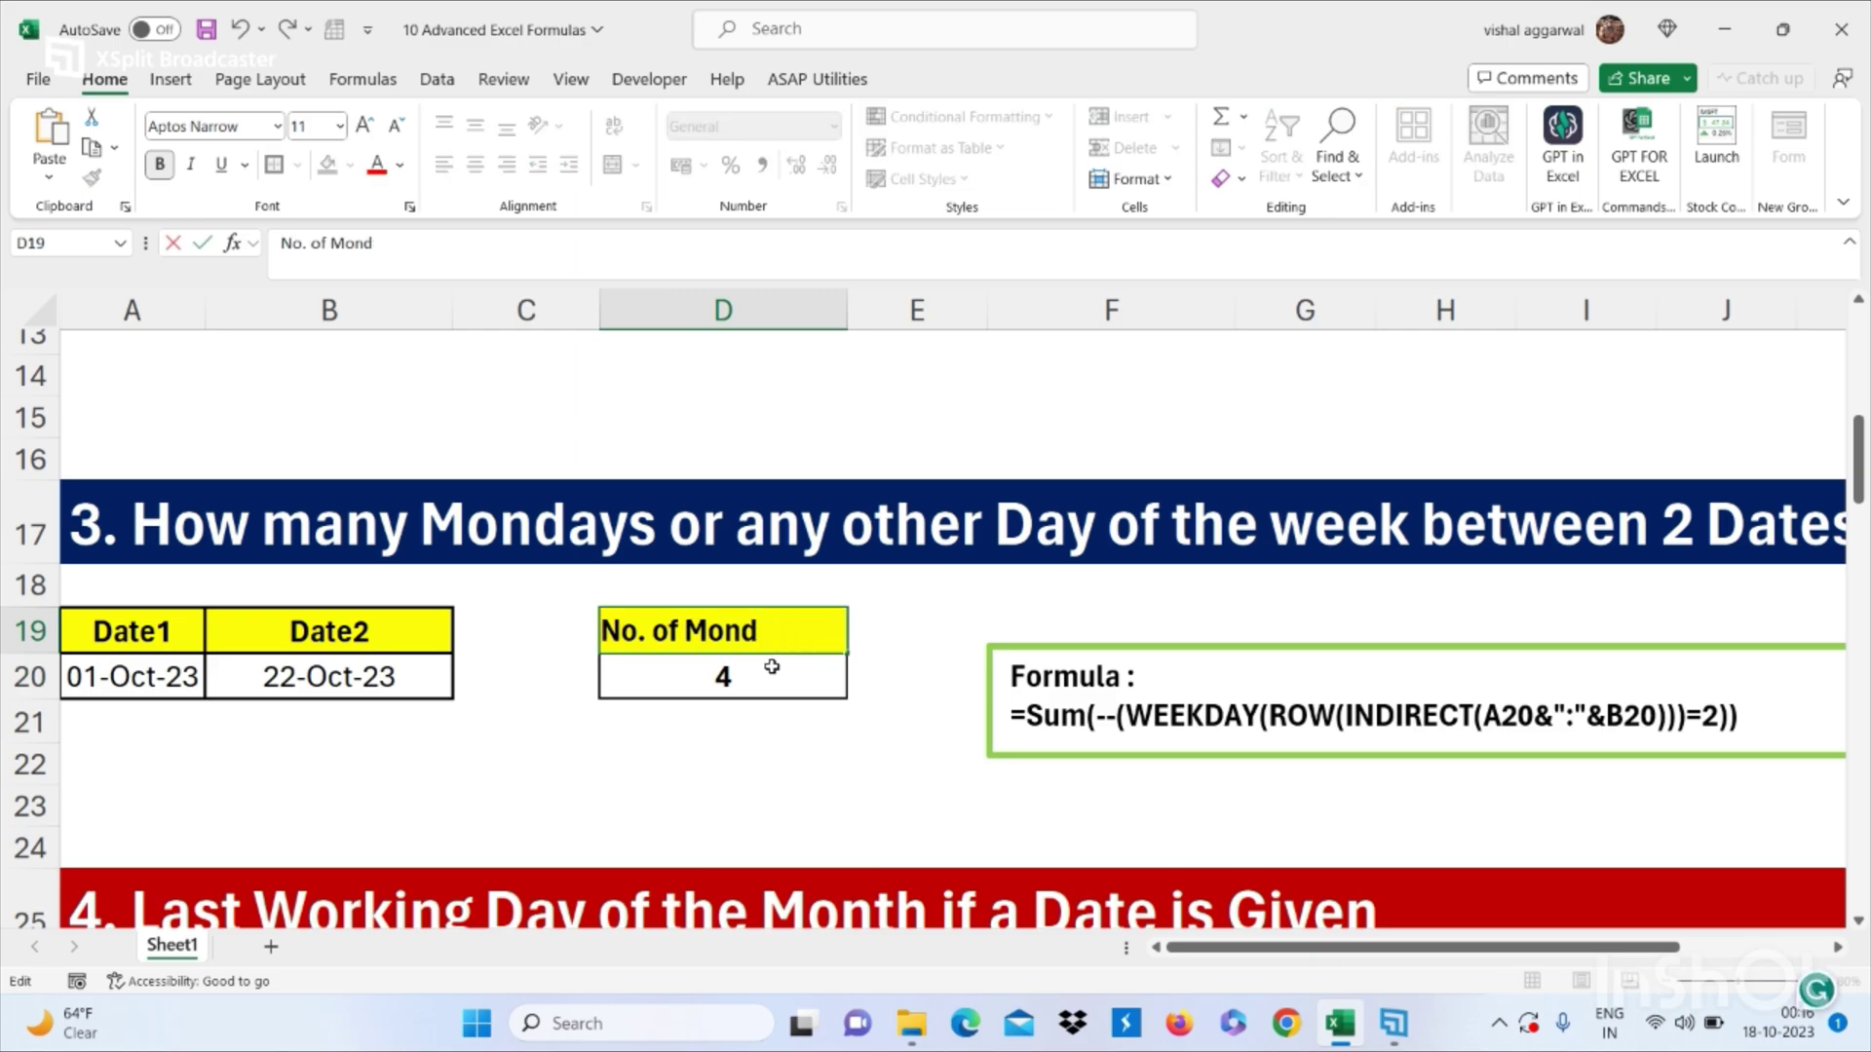
{"action": "type", "text": "sUN"}
{"action": "key", "text": "BackSpace"}
{"action": "key", "text": "BackSpace"}
{"action": "key", "text": "BackSpace"}
{"action": "type", "text": "Sundays"}
{"action": "key", "text": "Return"}
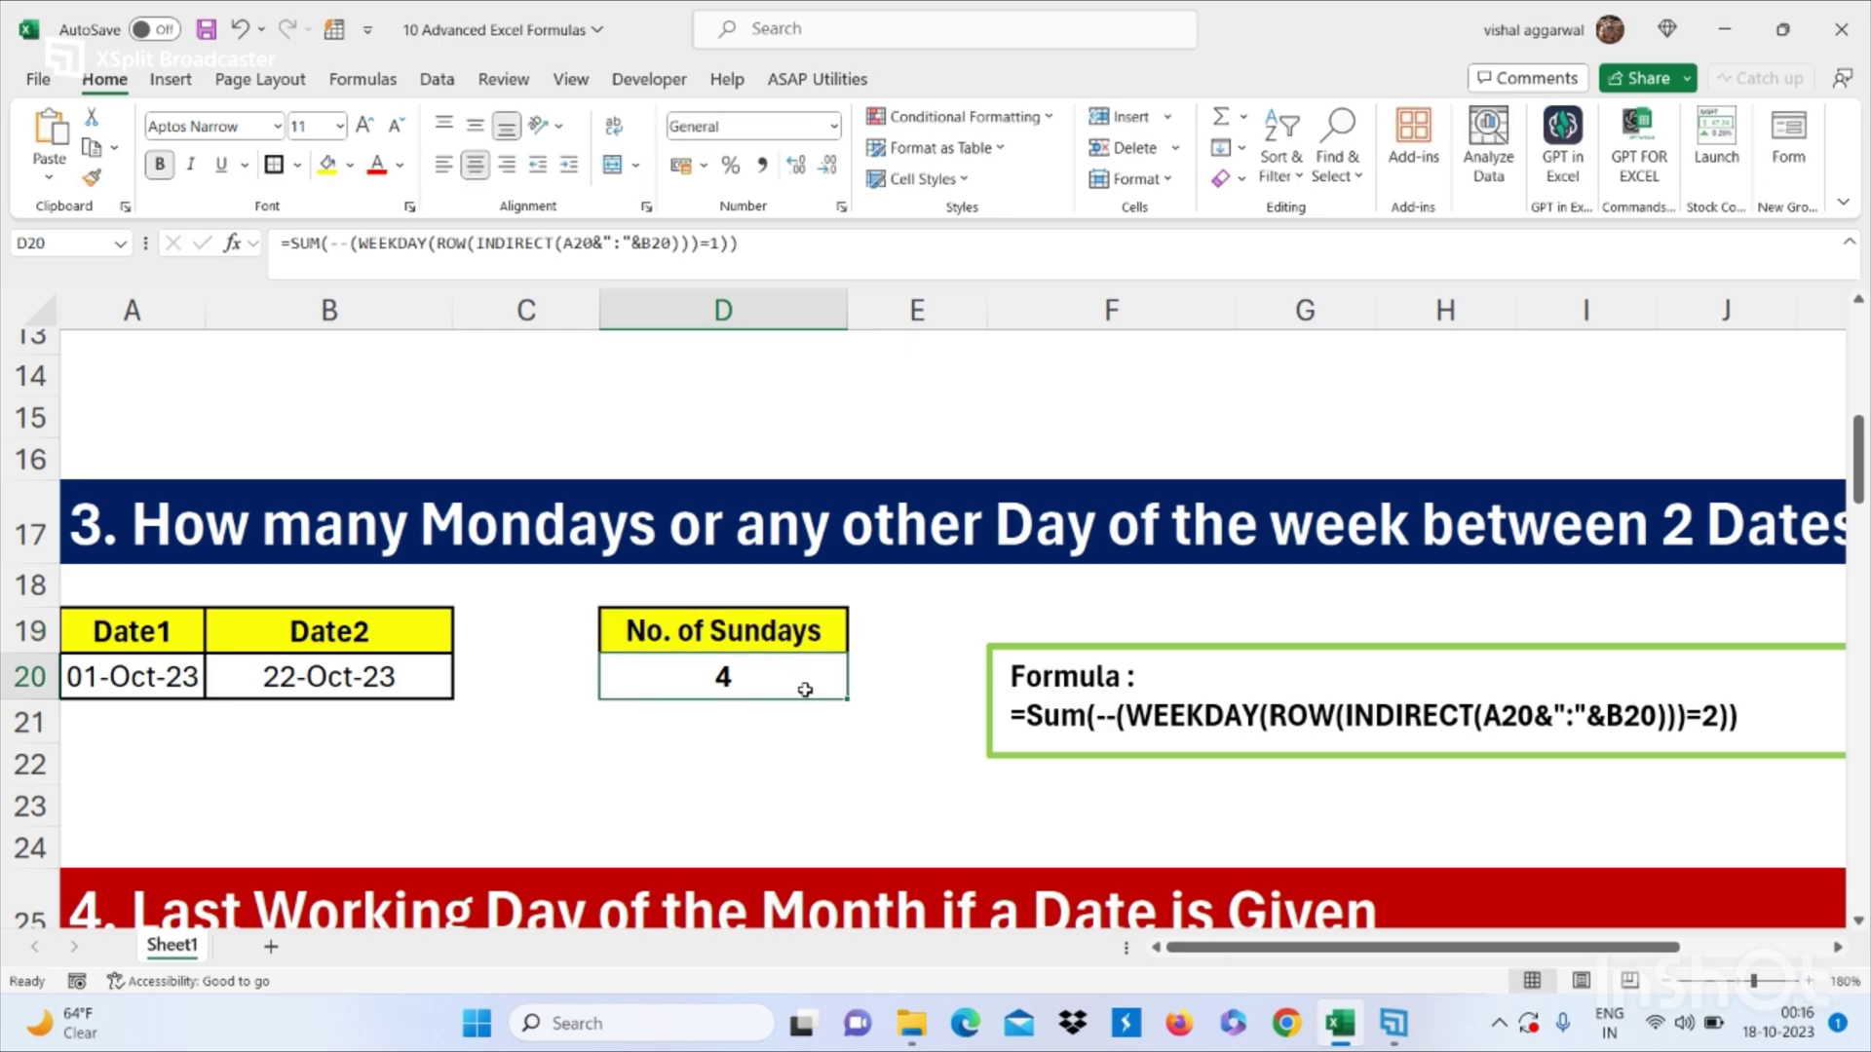
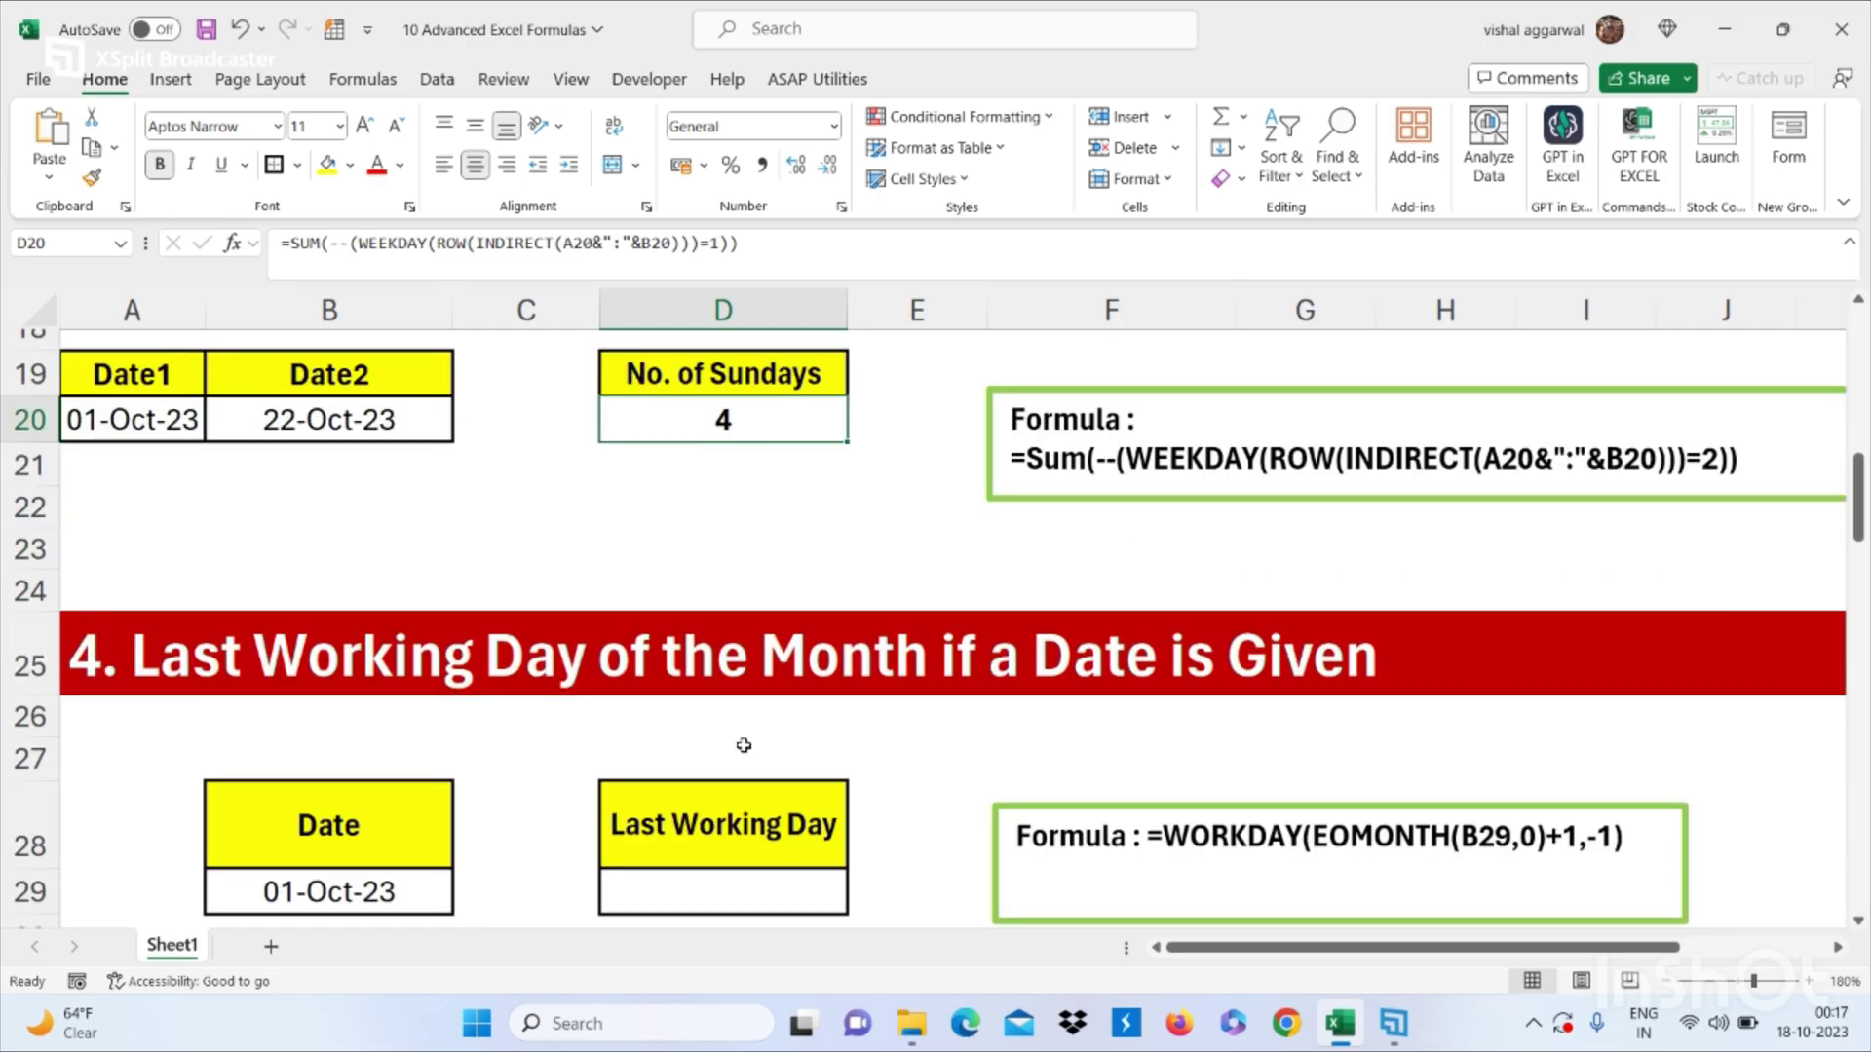
Step: Enter the last-working-day formula in D29: =WORKDAY(EOMONTH(B29,0)+1,-1)
{"action": "scroll", "coordinate": [743, 745], "scroll_direction": "down", "scroll_amount": 2}
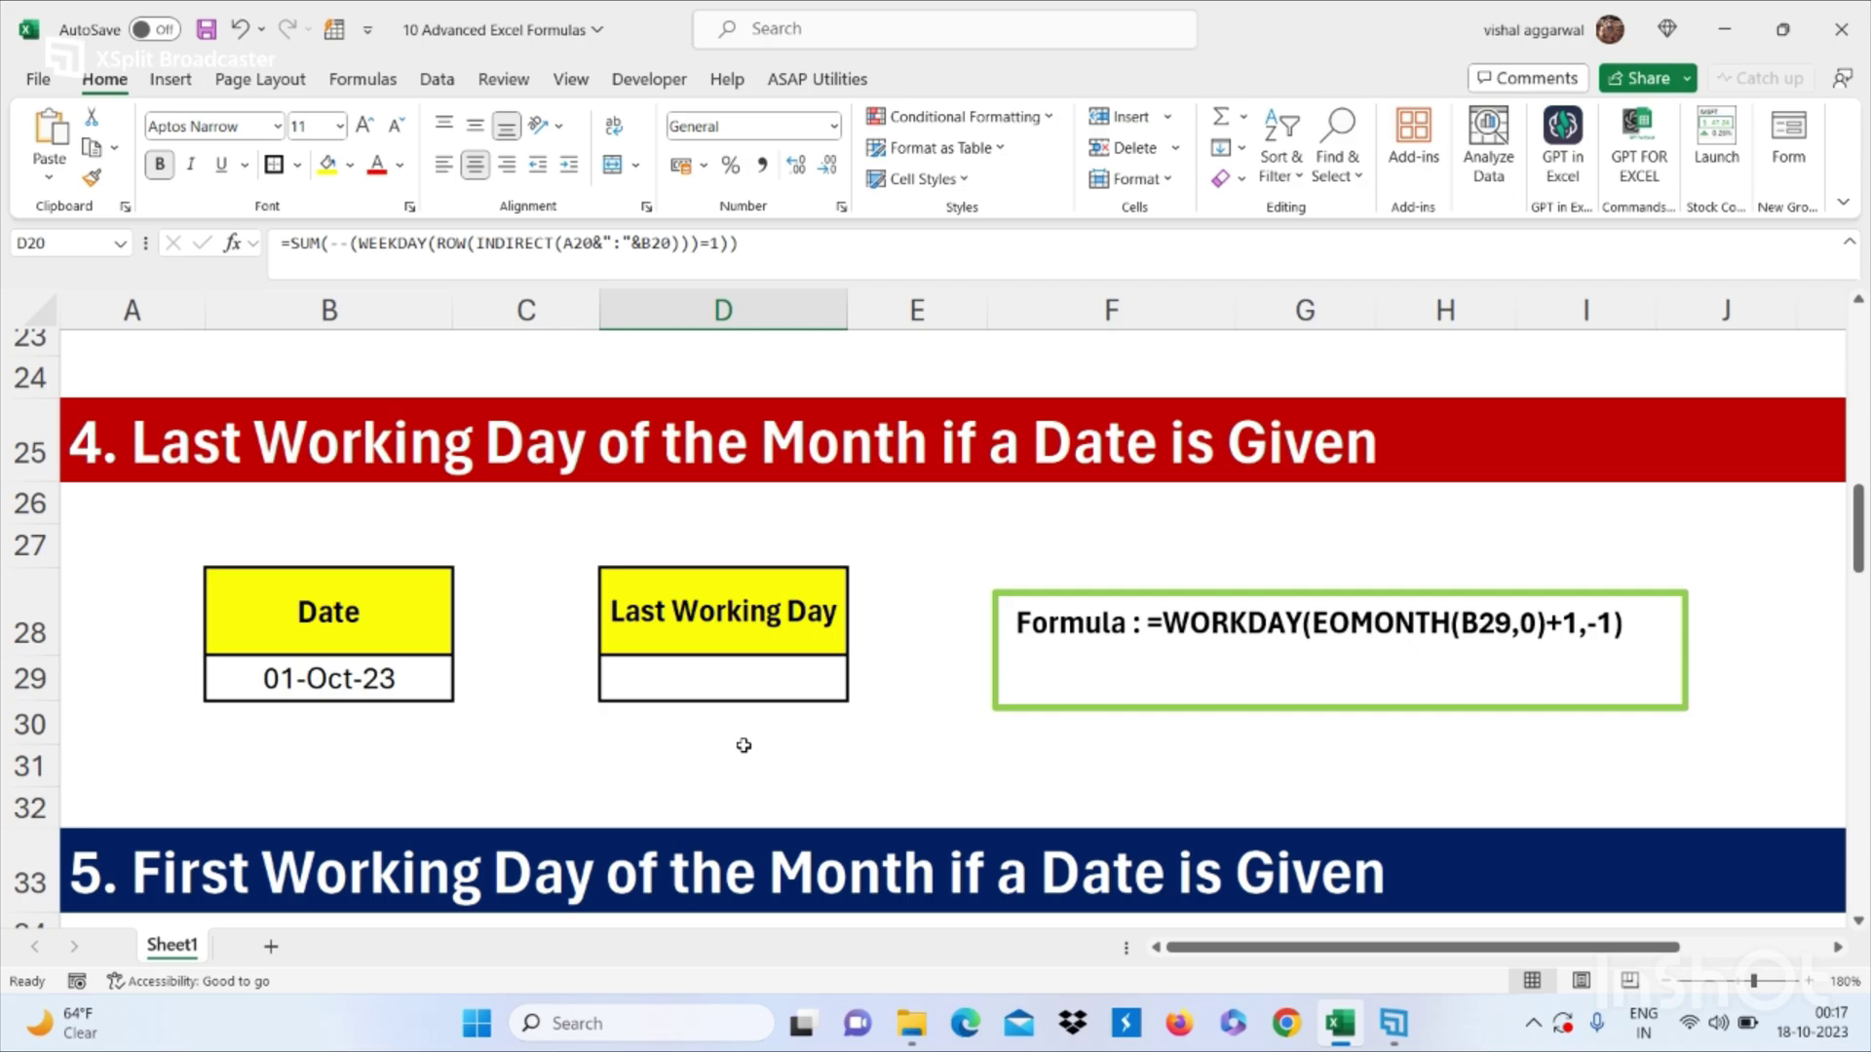
{"action": "left_click", "coordinate": [385, 685]}
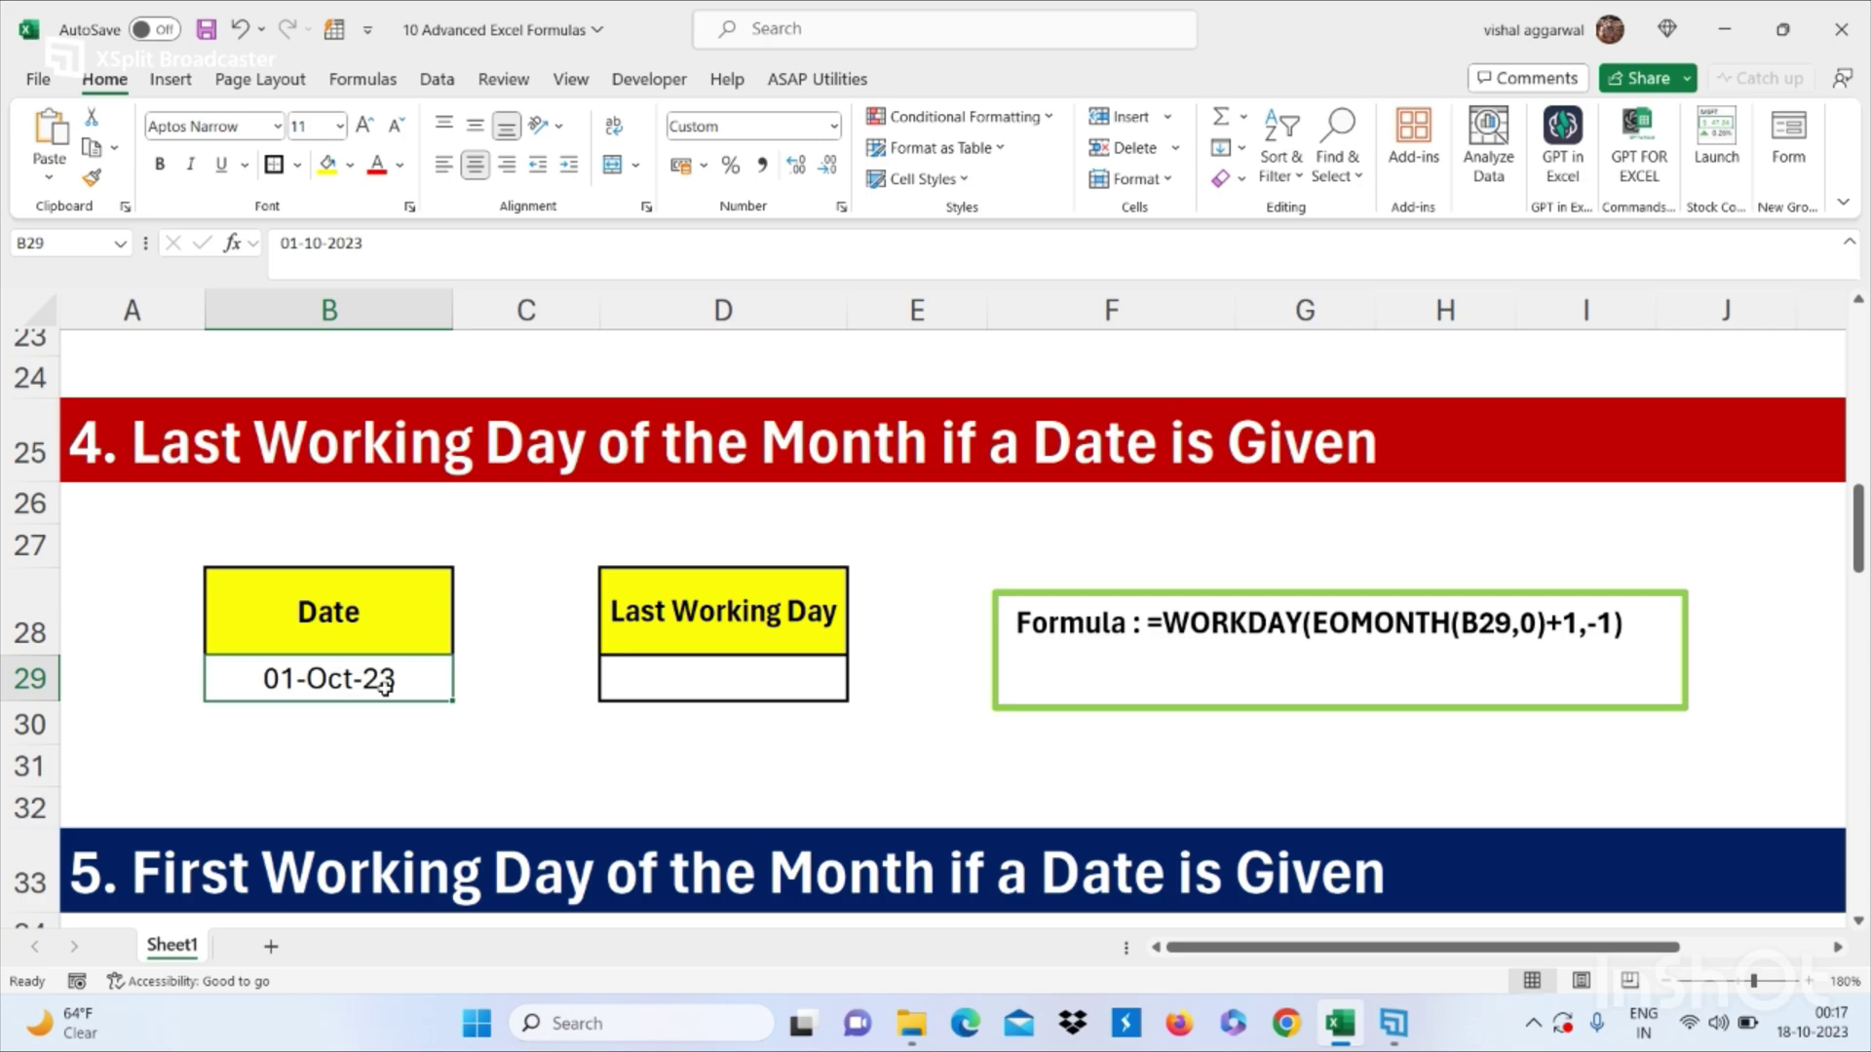
{"action": "left_click", "coordinate": [671, 688]}
{"action": "left_click", "coordinate": [646, 726]}
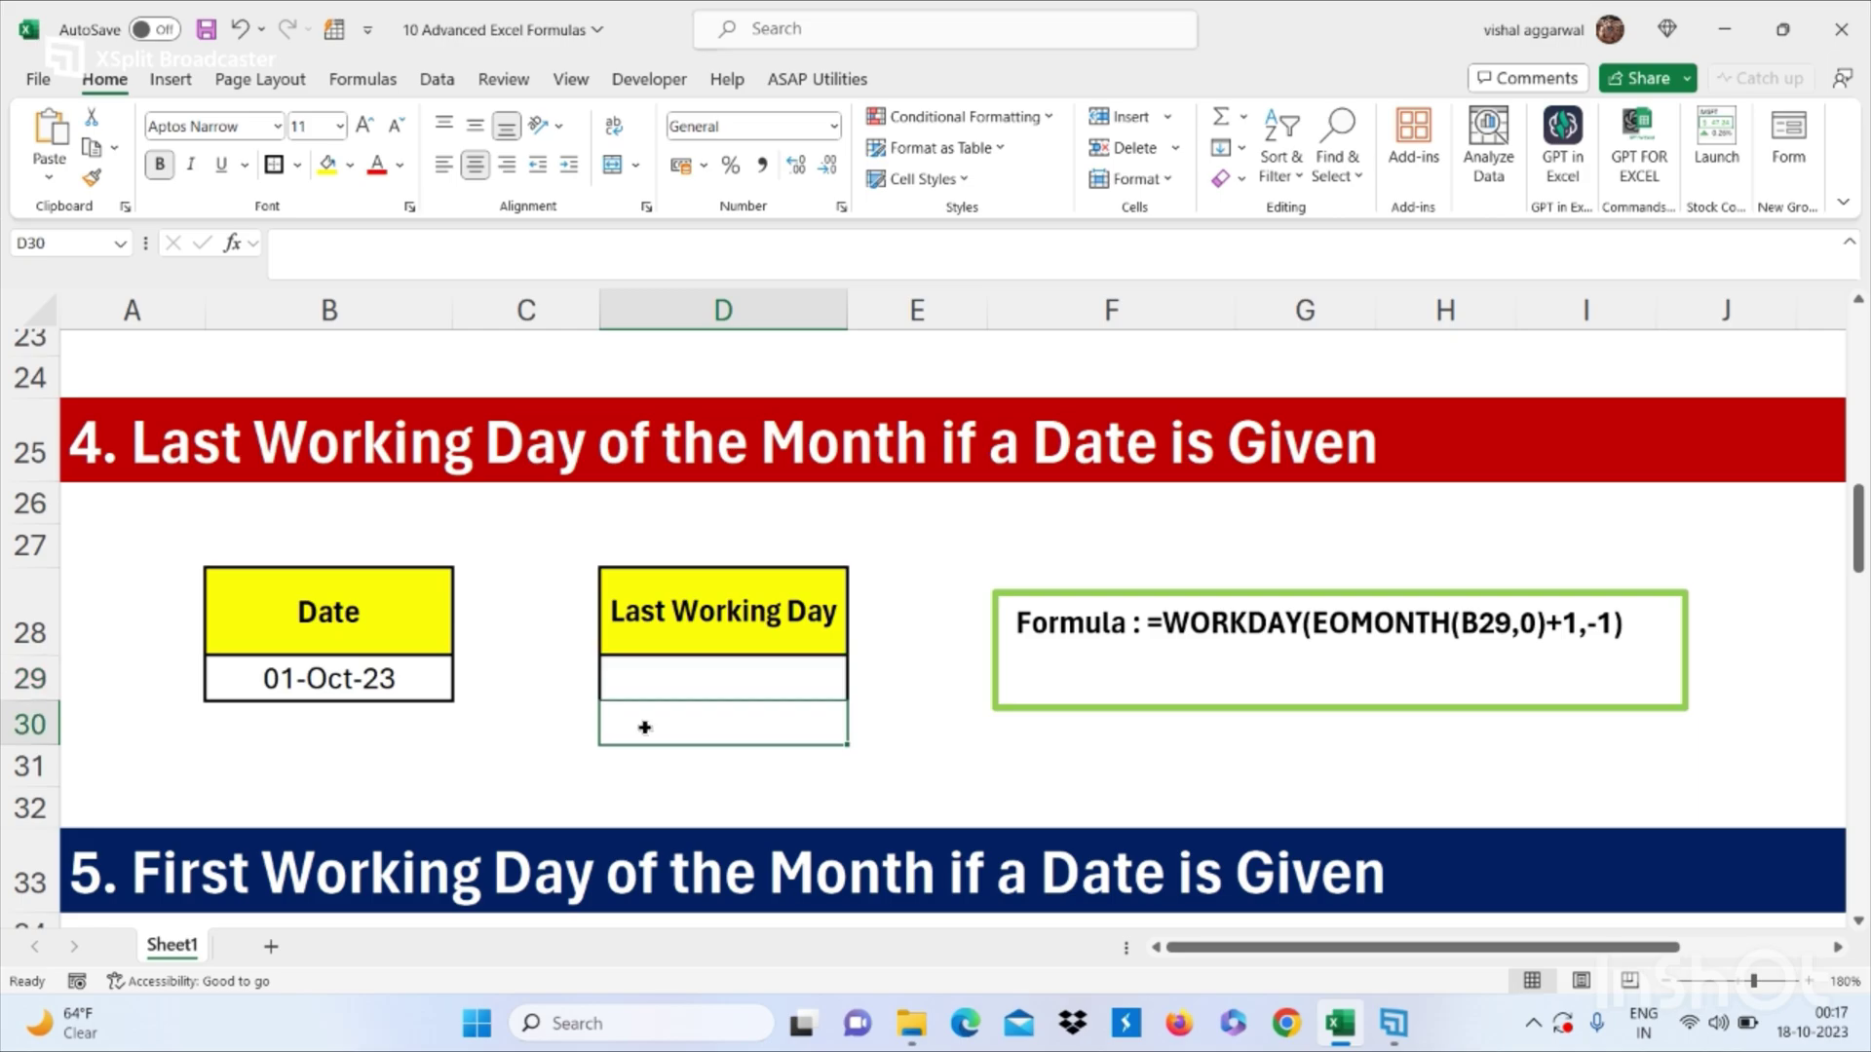
{"action": "left_click", "coordinate": [682, 692]}
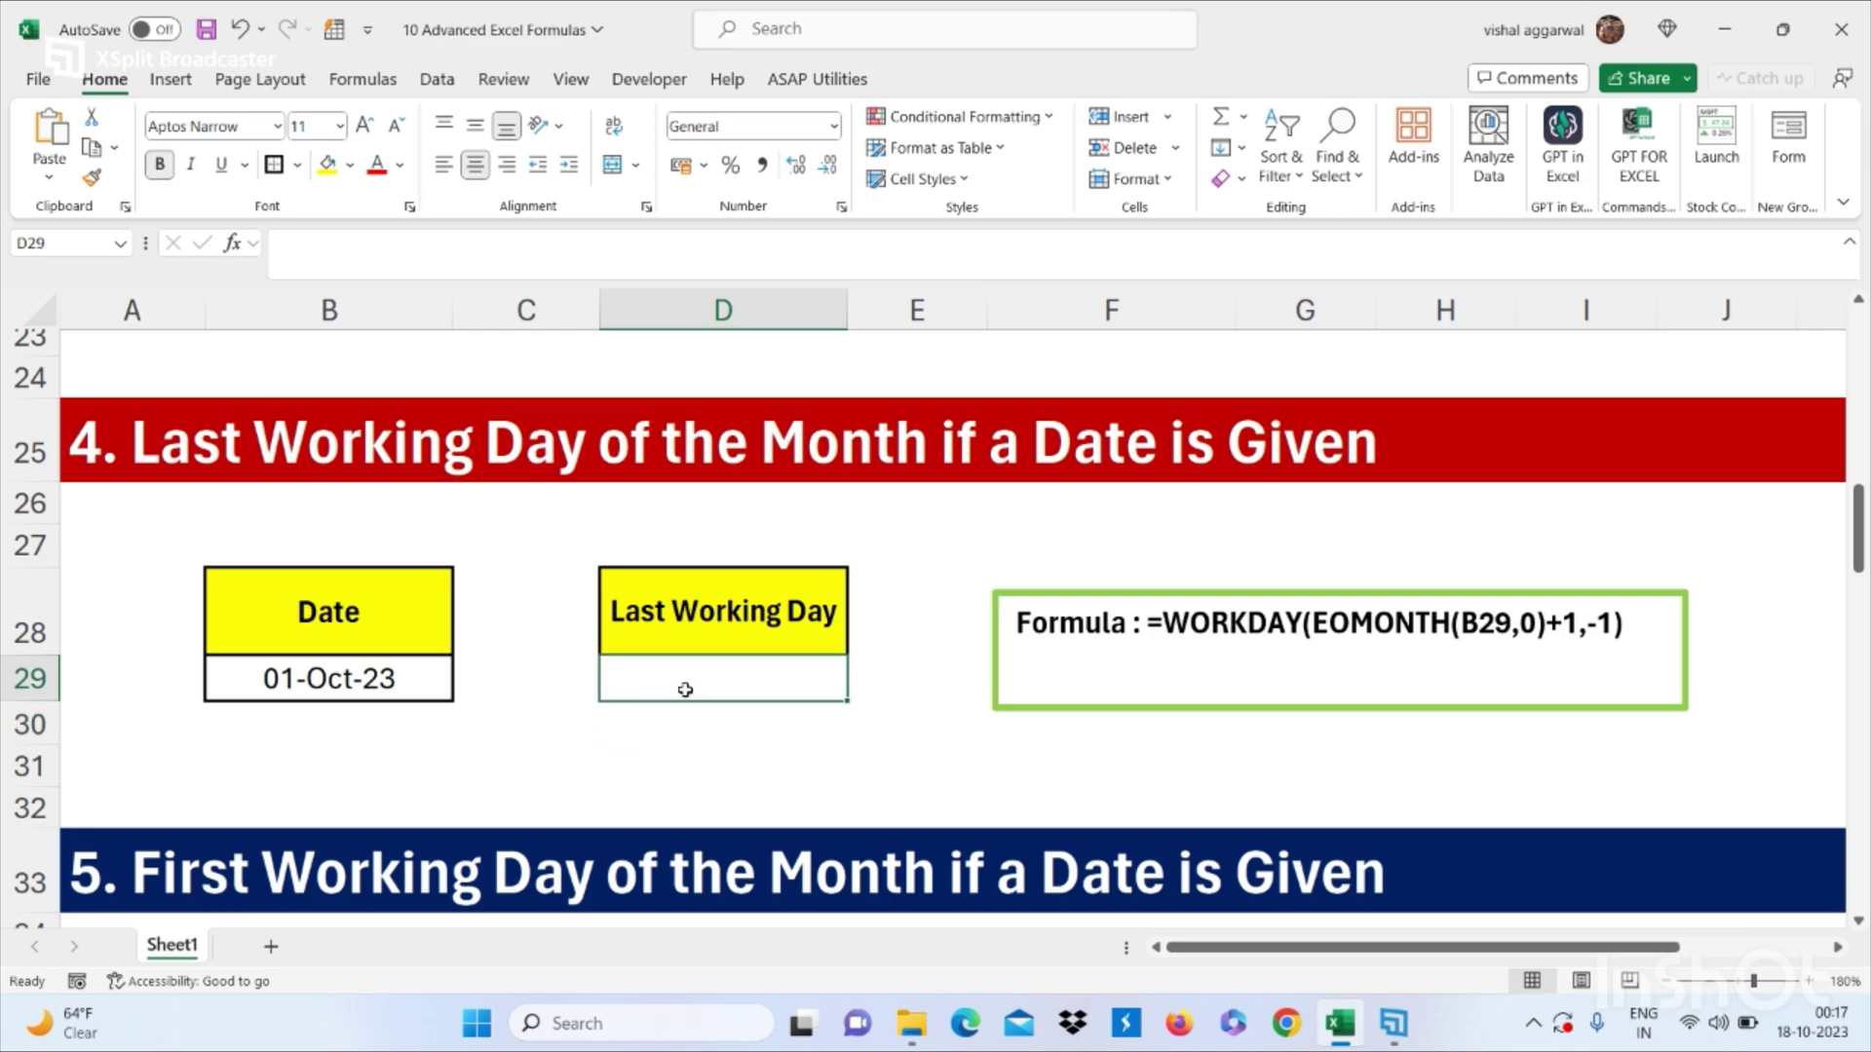
{"action": "type", "text": "=w"}
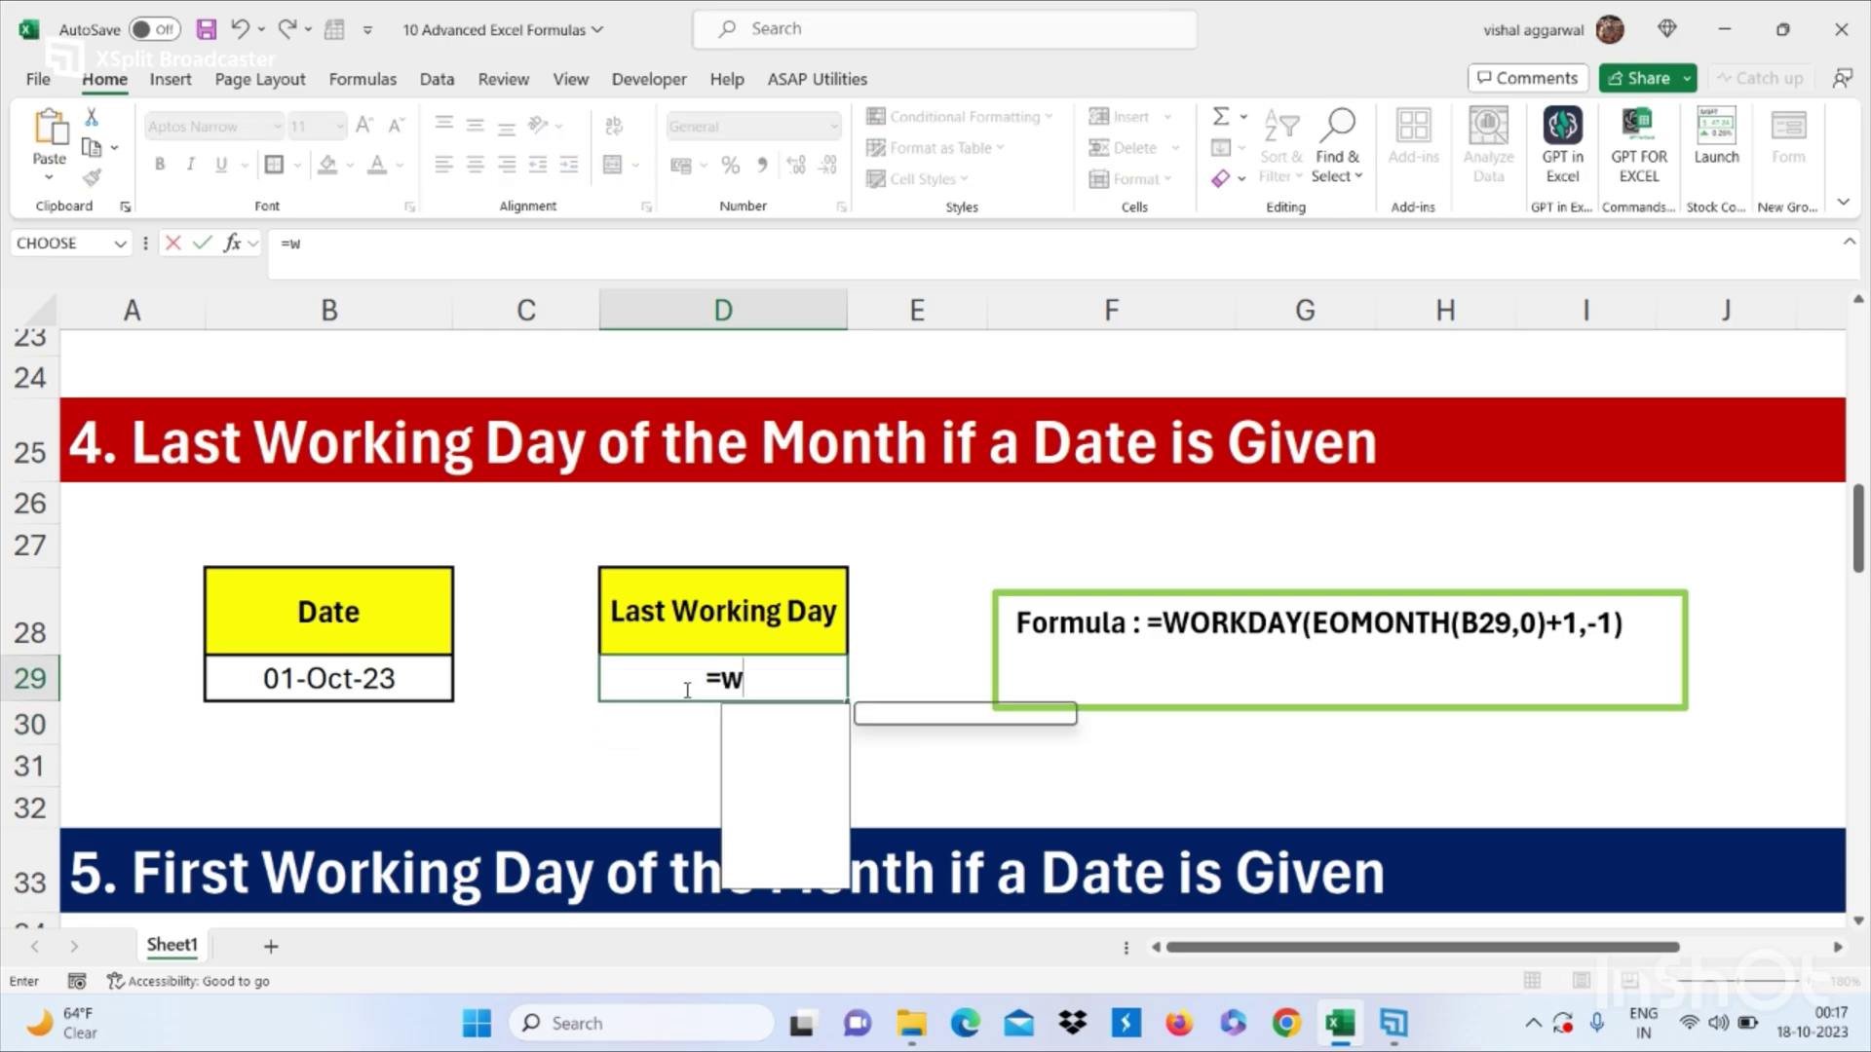
{"action": "type", "text": "orkd"}
{"action": "key", "text": "Tab"}
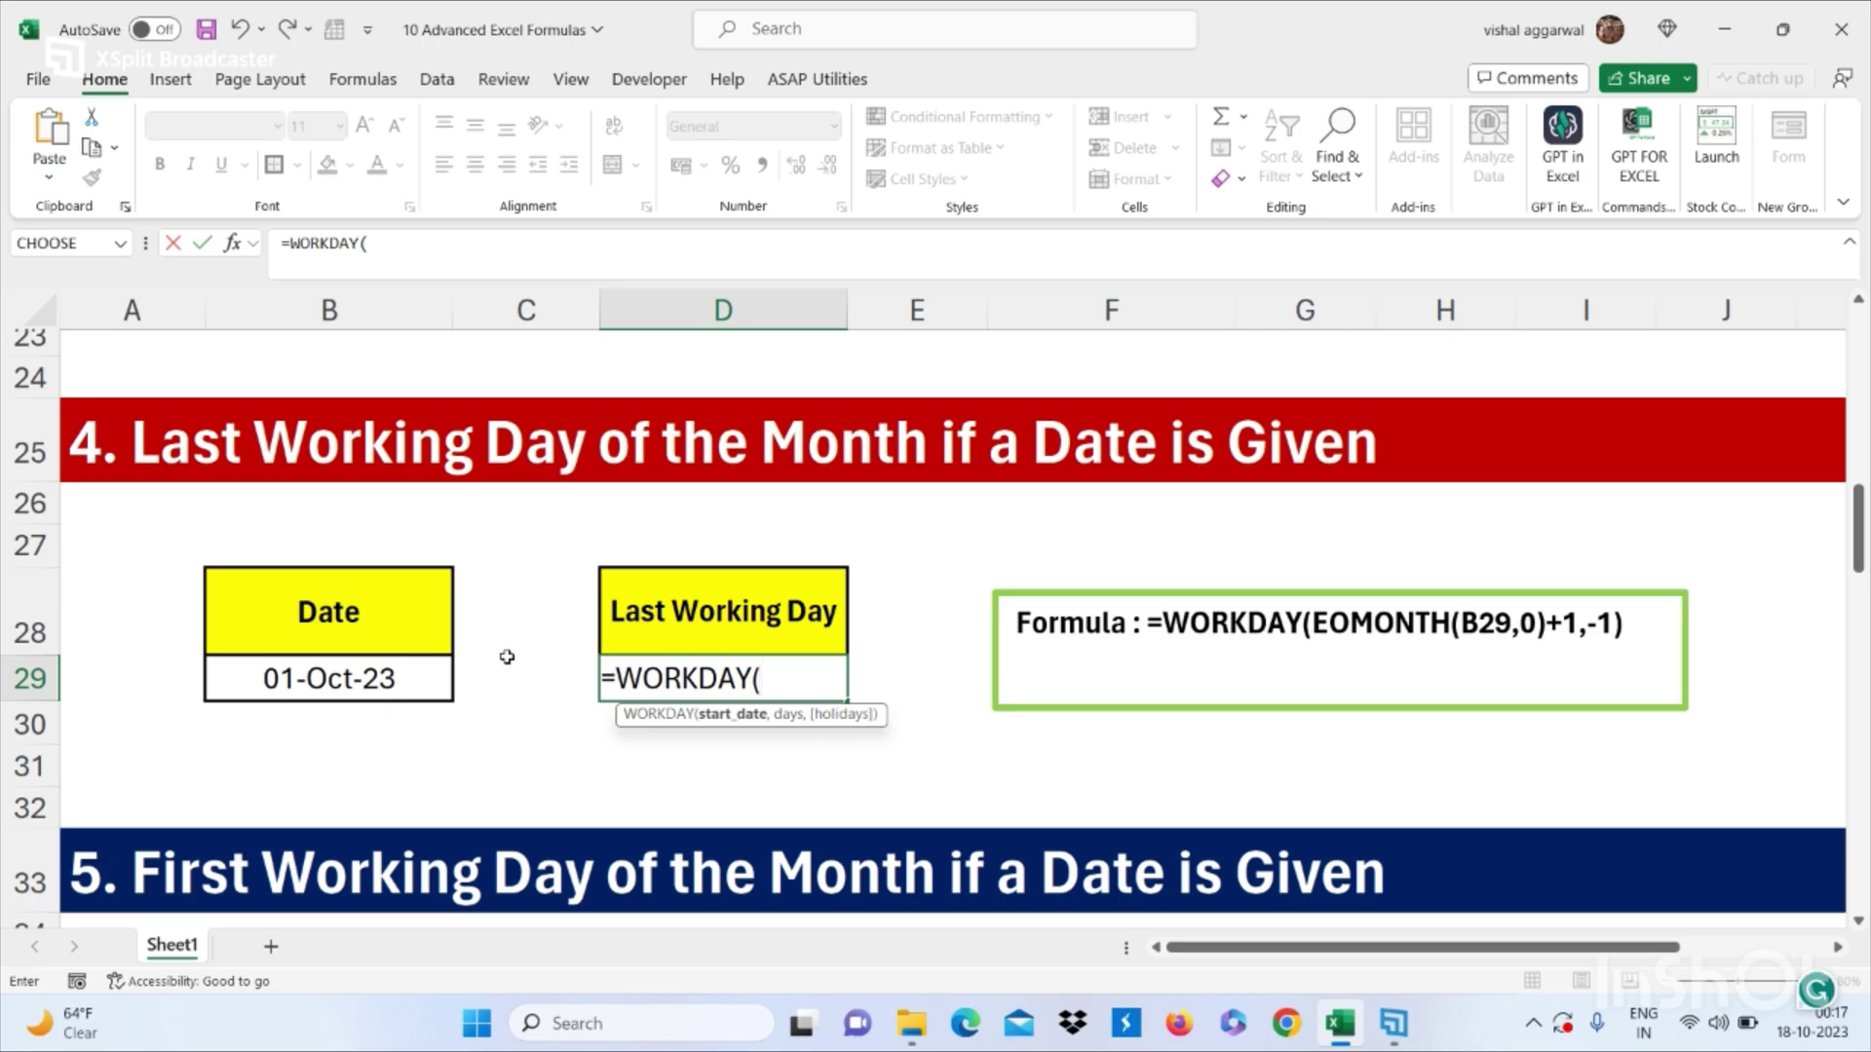
{"action": "type", "text": "eo"}
{"action": "key", "text": "Tab"}
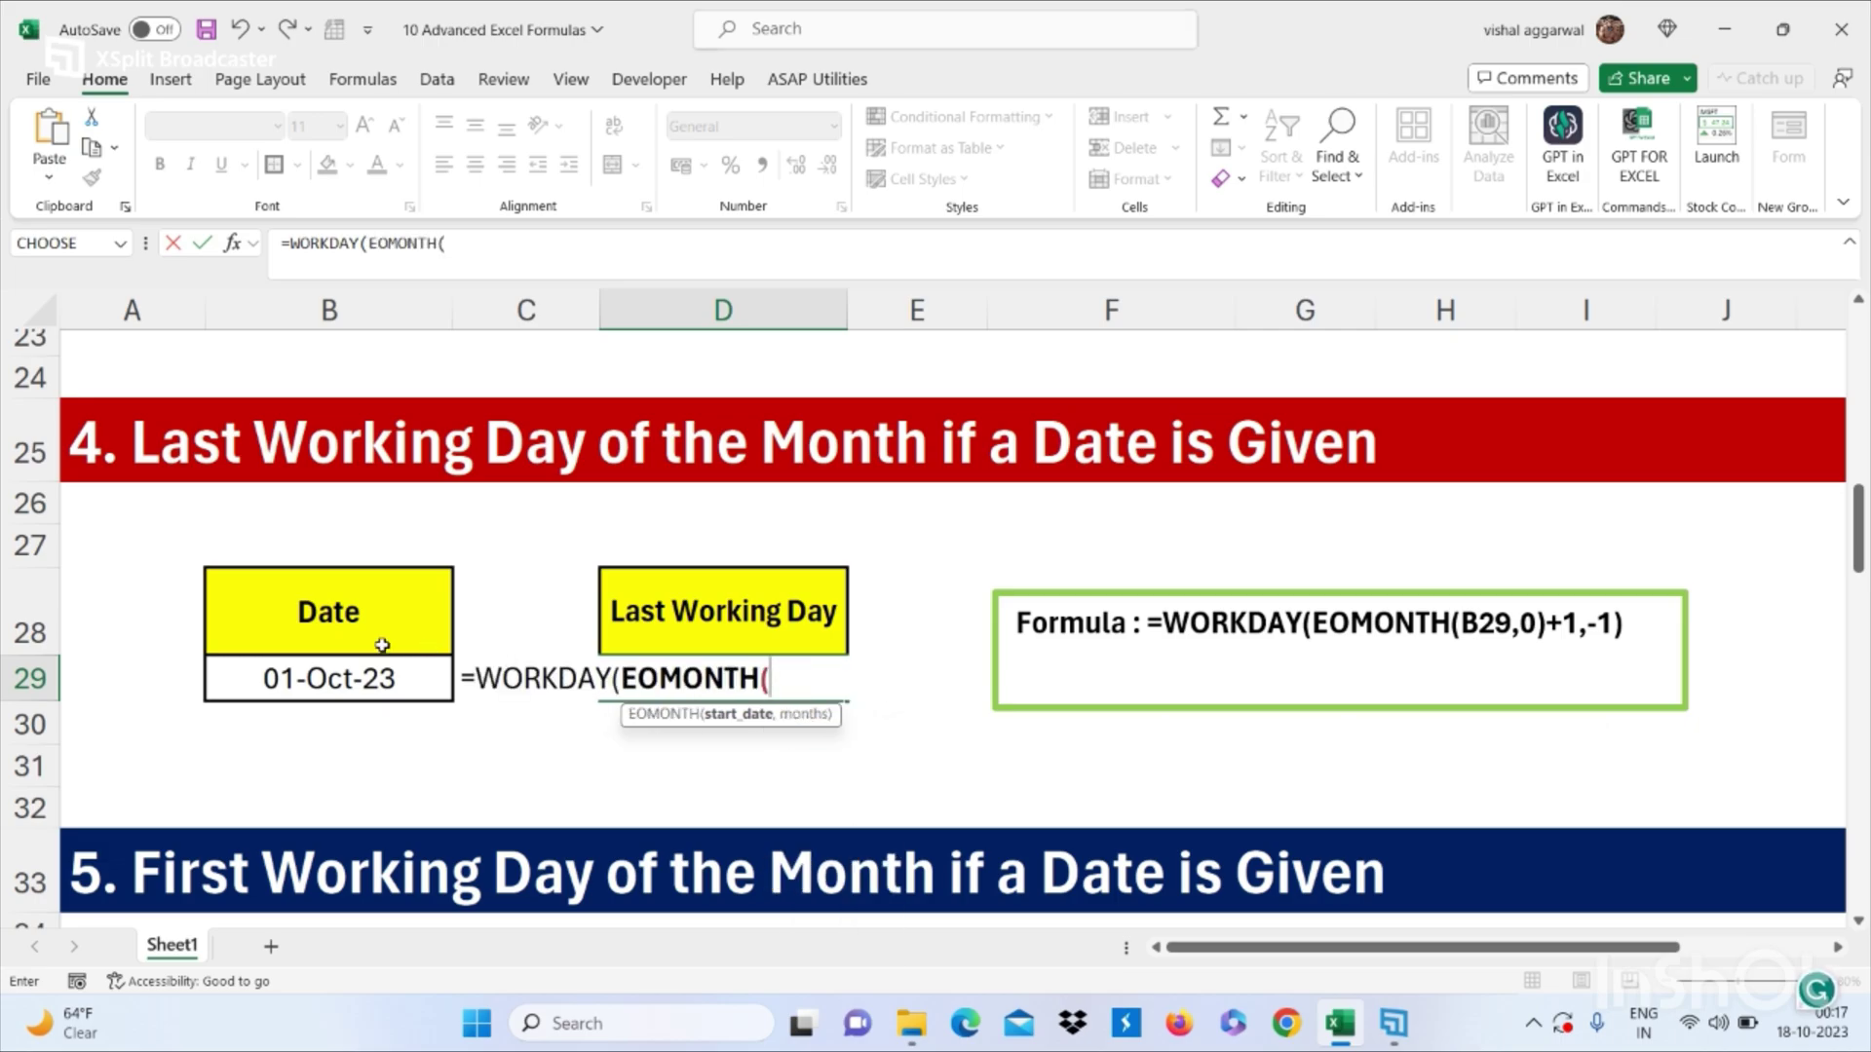
{"action": "left_click", "coordinate": [292, 678]}
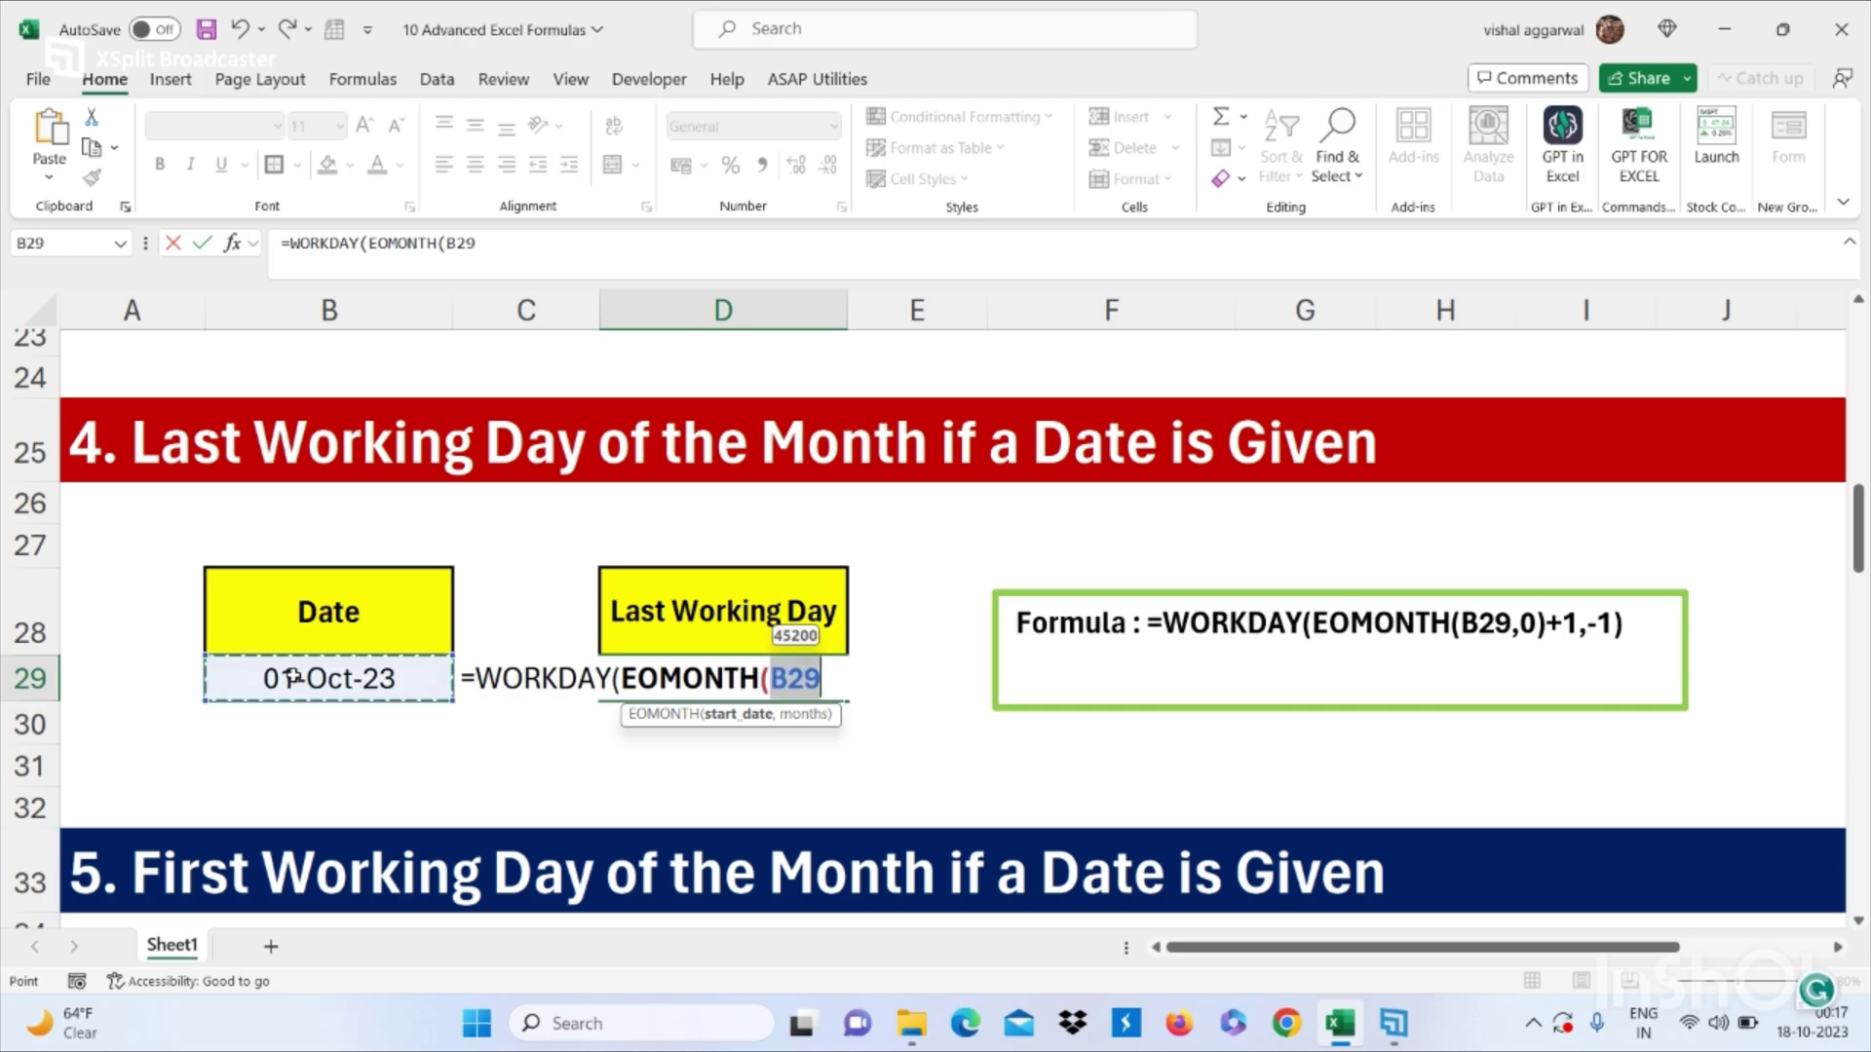
{"action": "type", "text": ",0"}
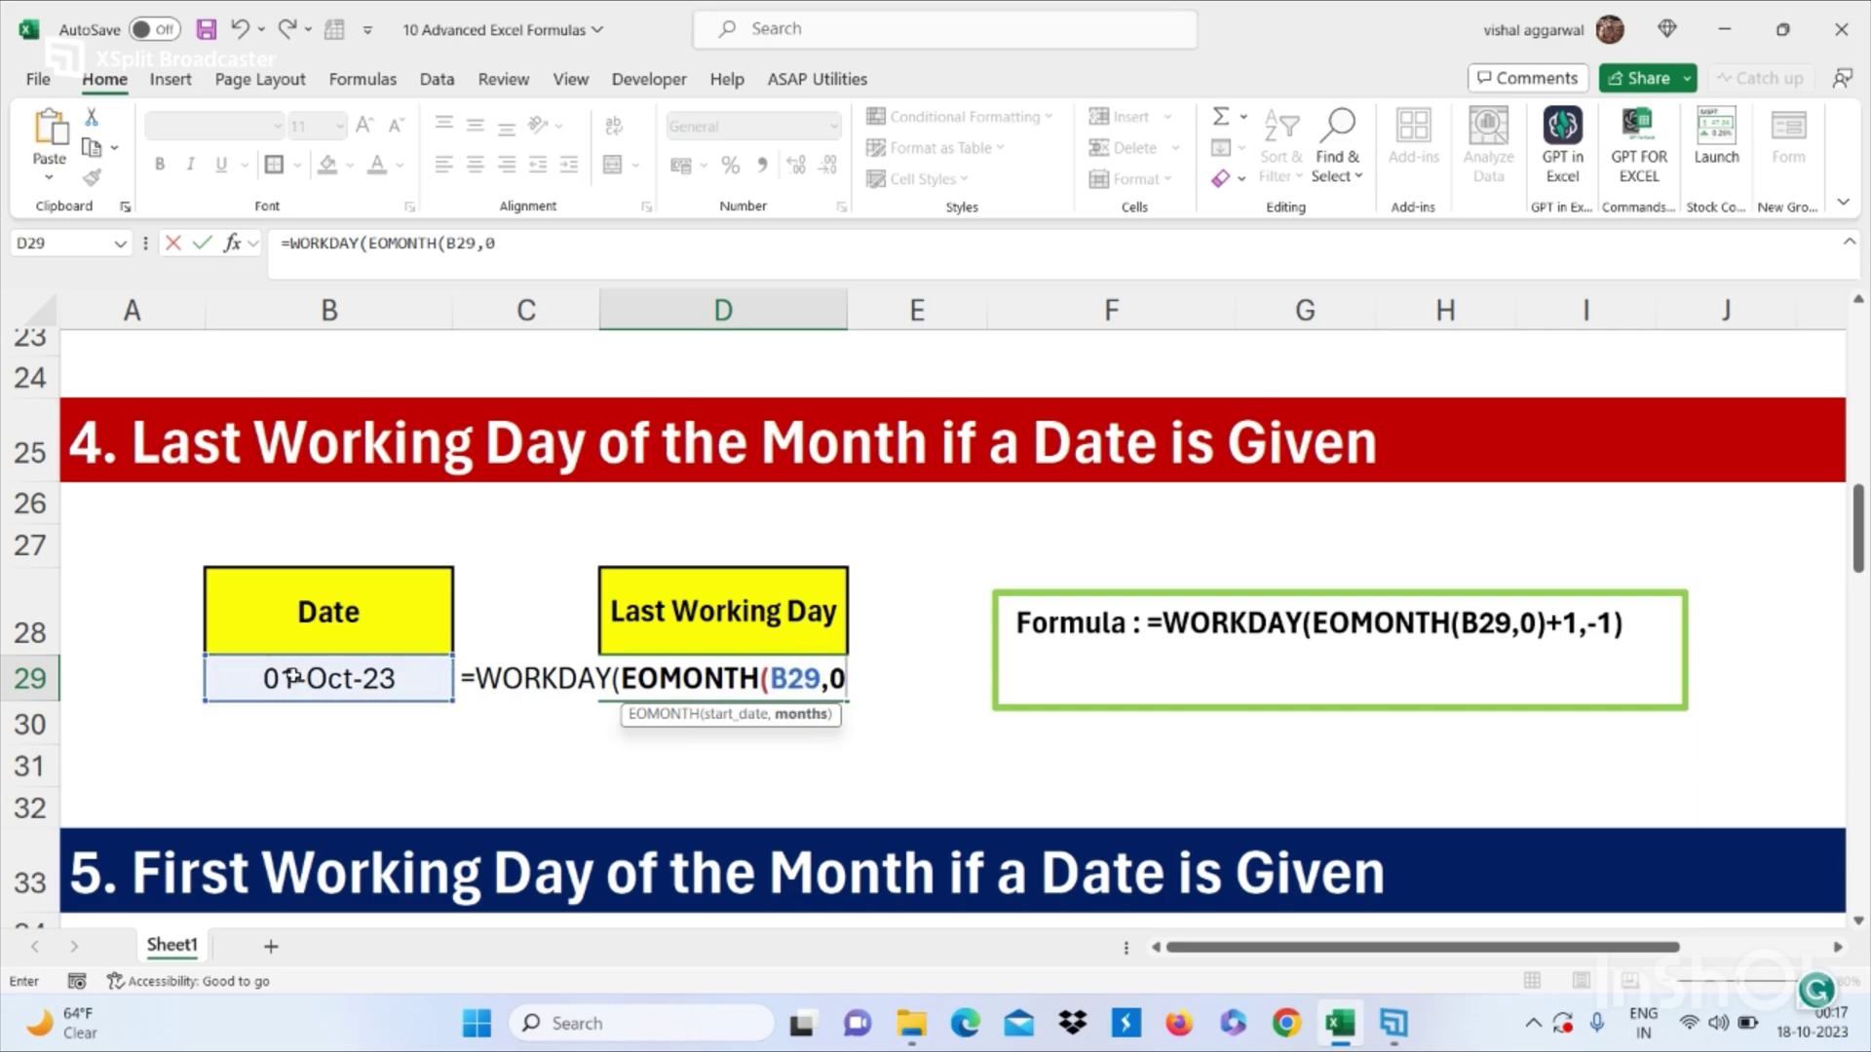
{"action": "type", "text": ")"}
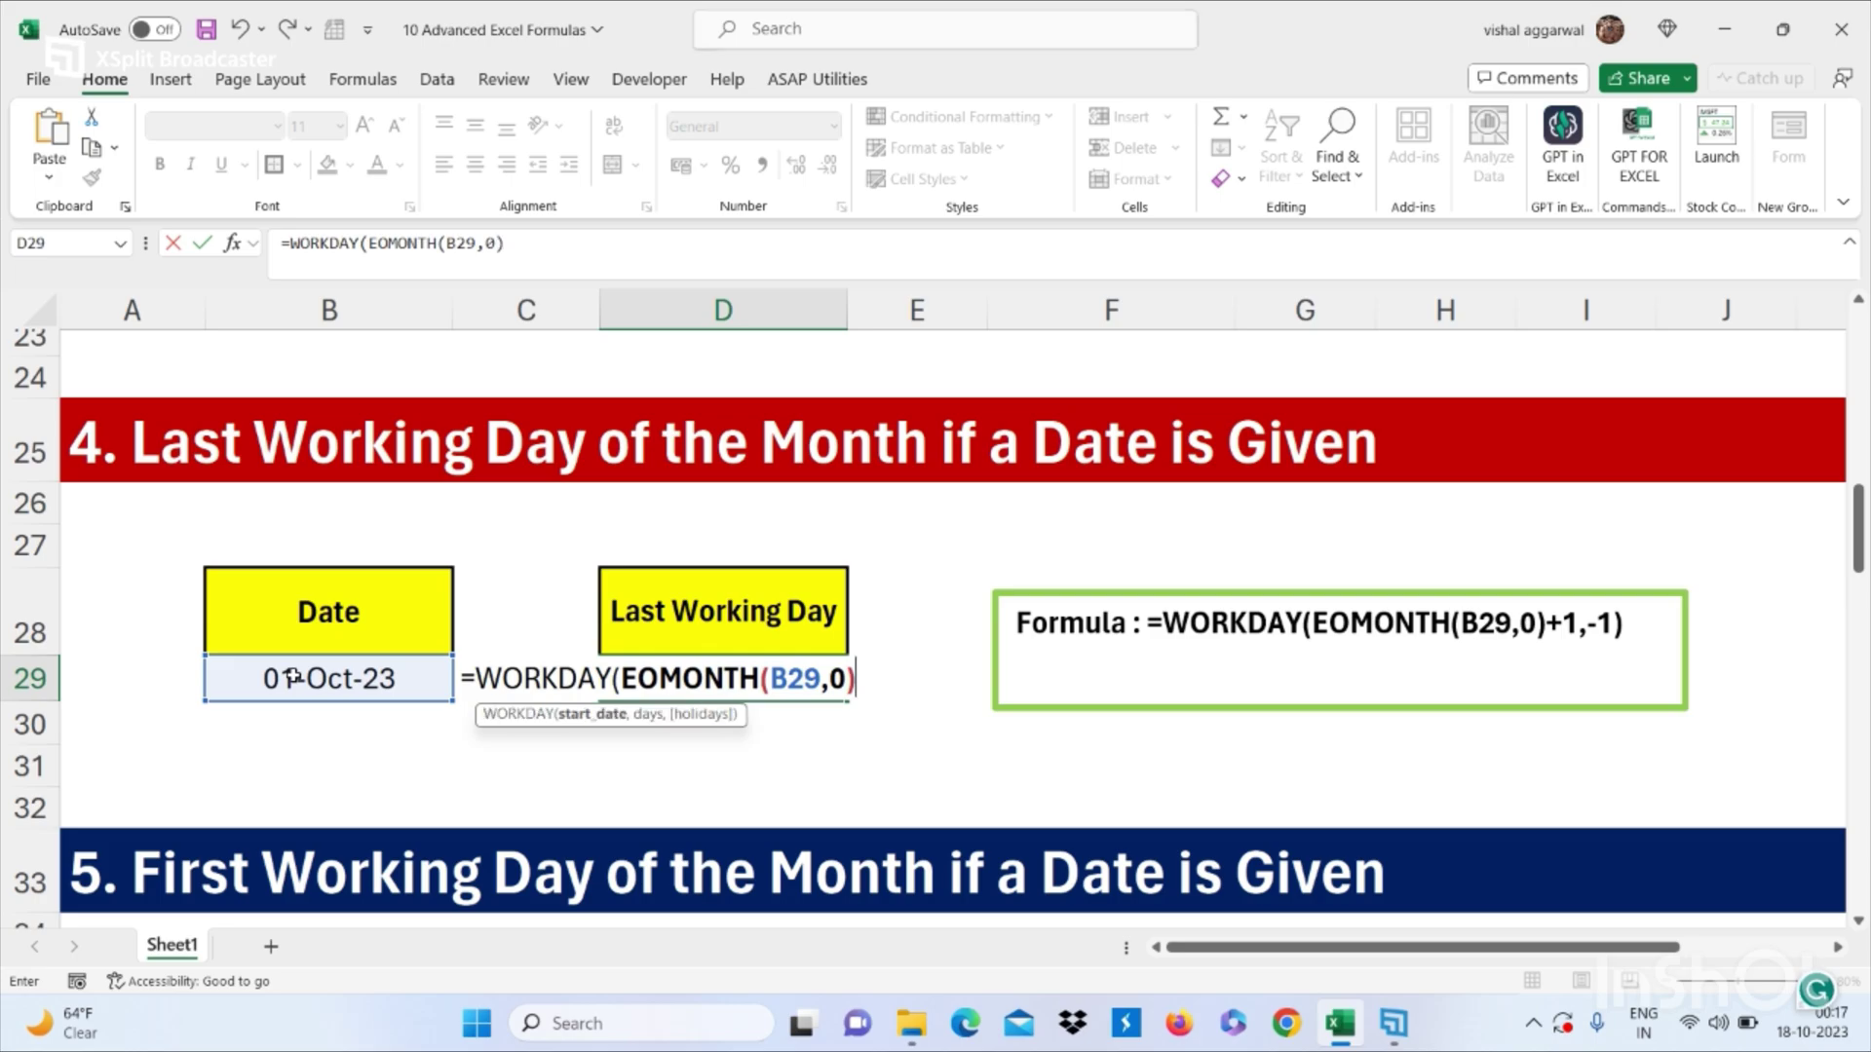
{"action": "type", "text": "+1,"}
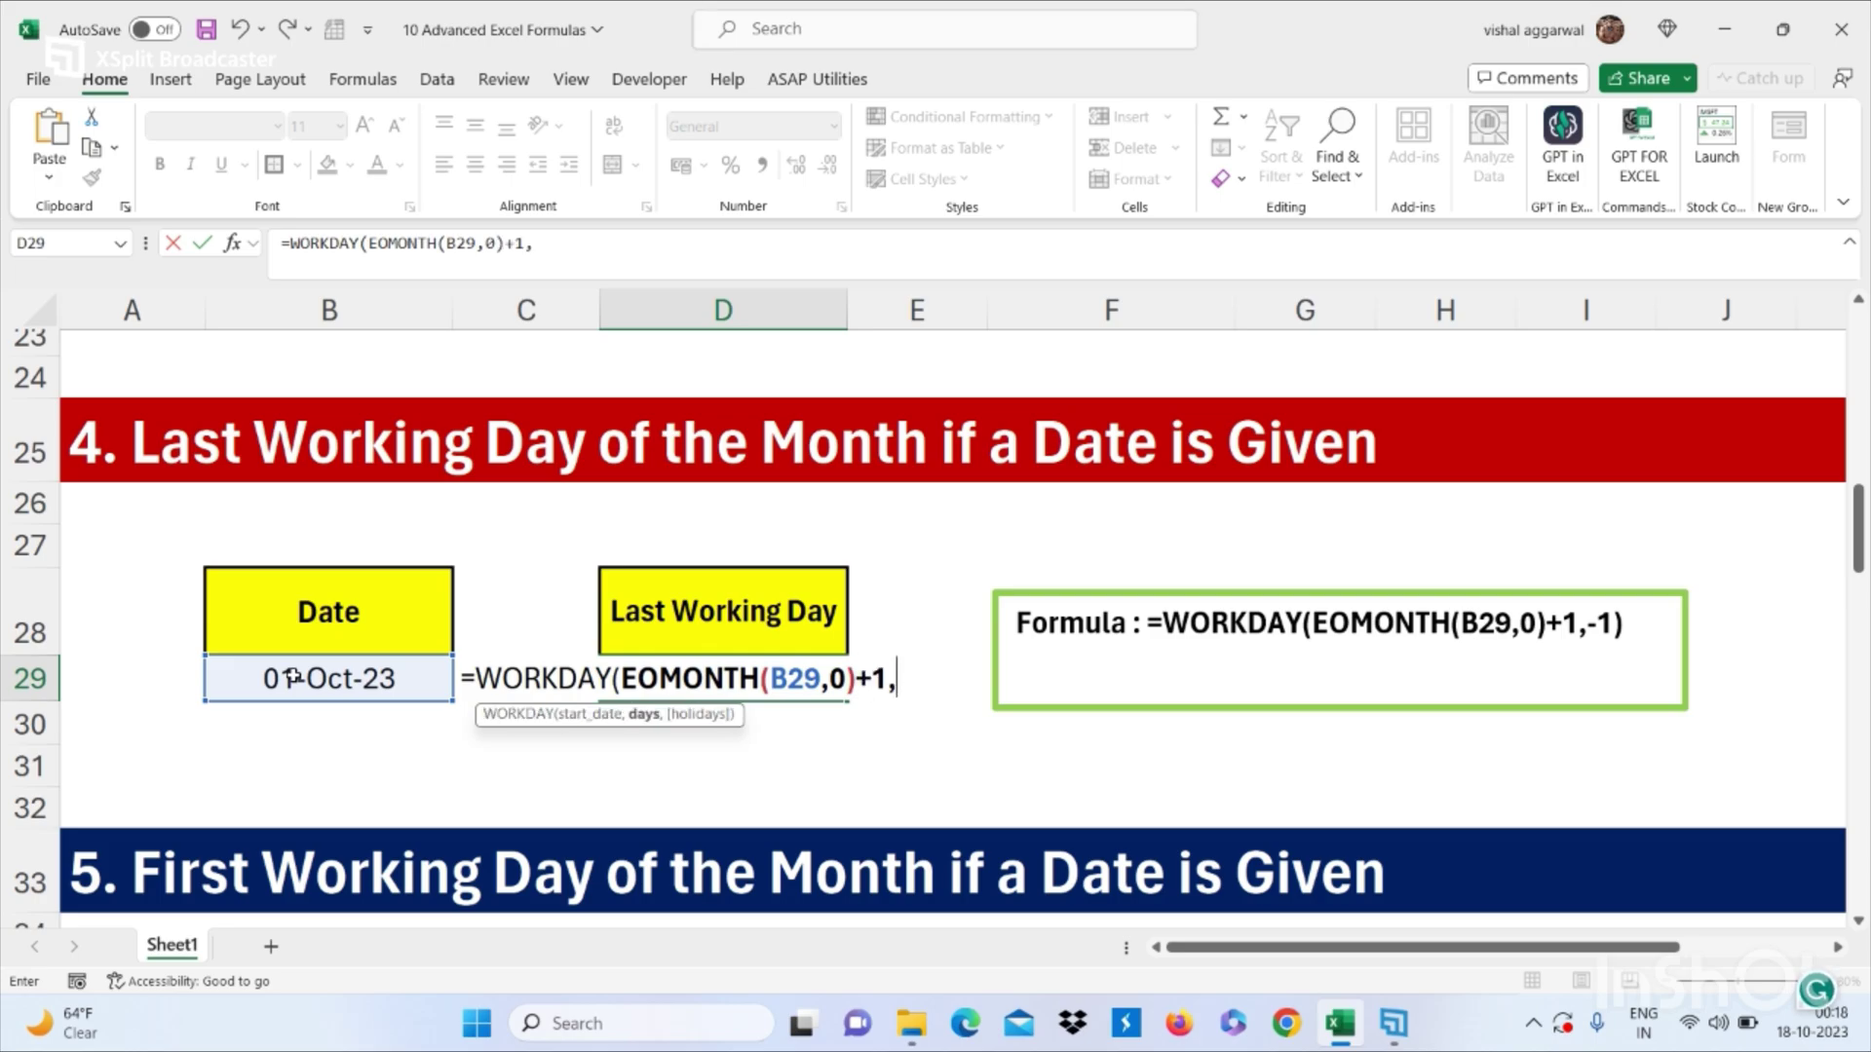
{"action": "type", "text": "-1)"}
{"action": "key", "text": "Return"}
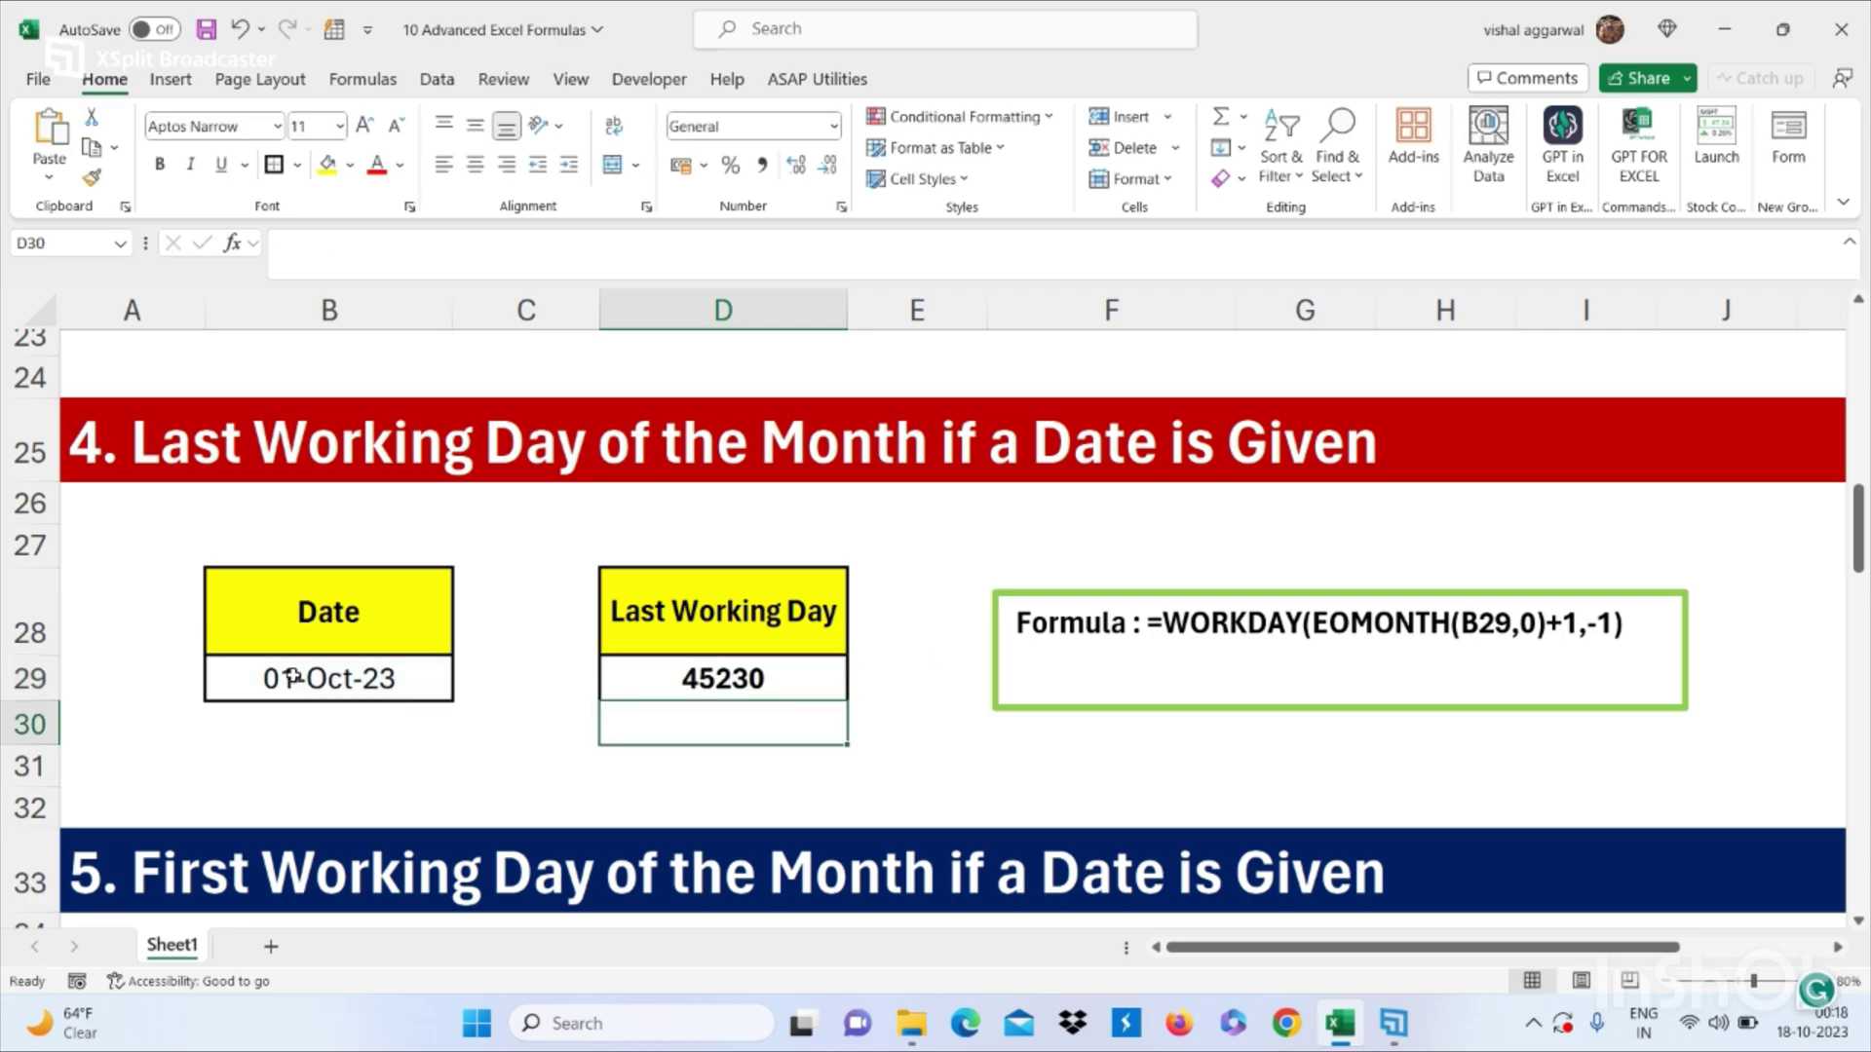
Step: Copy the date formatting from B29 onto the Last Working Day result in D29
{"action": "left_click", "coordinate": [397, 672]}
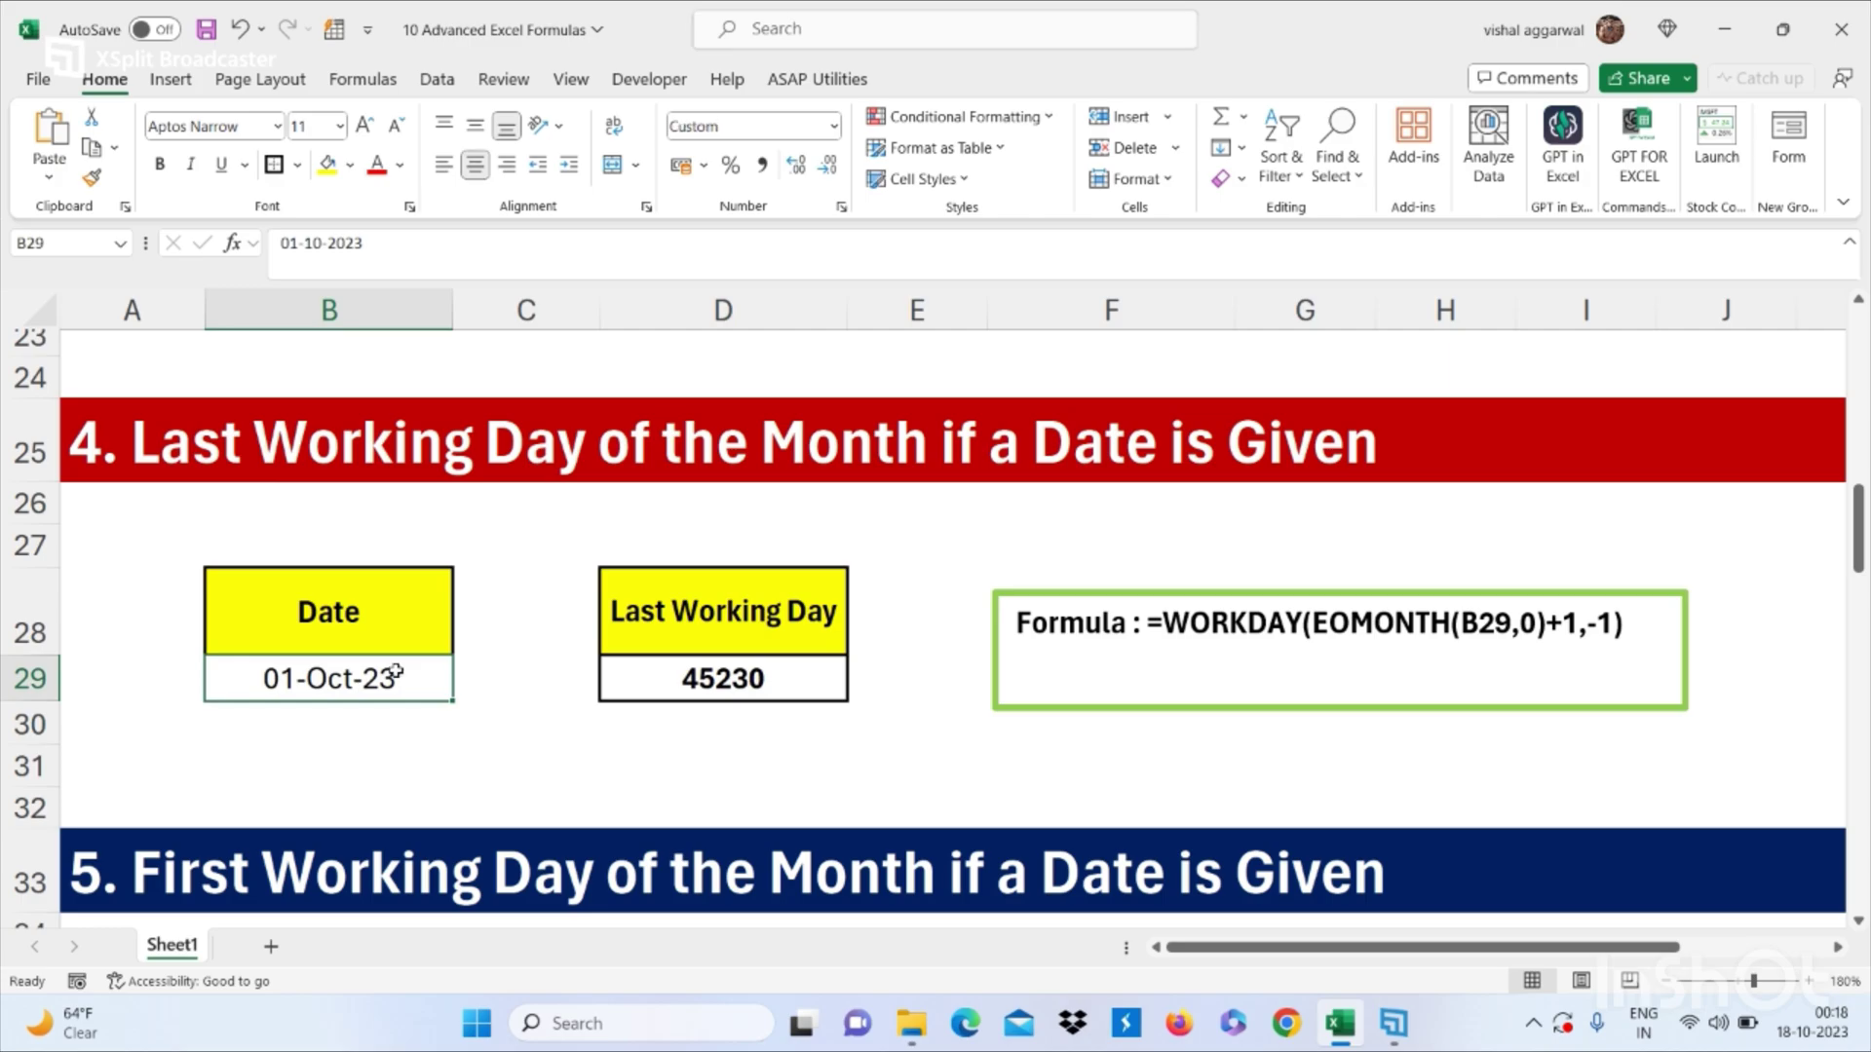
{"action": "left_click", "coordinate": [92, 181]}
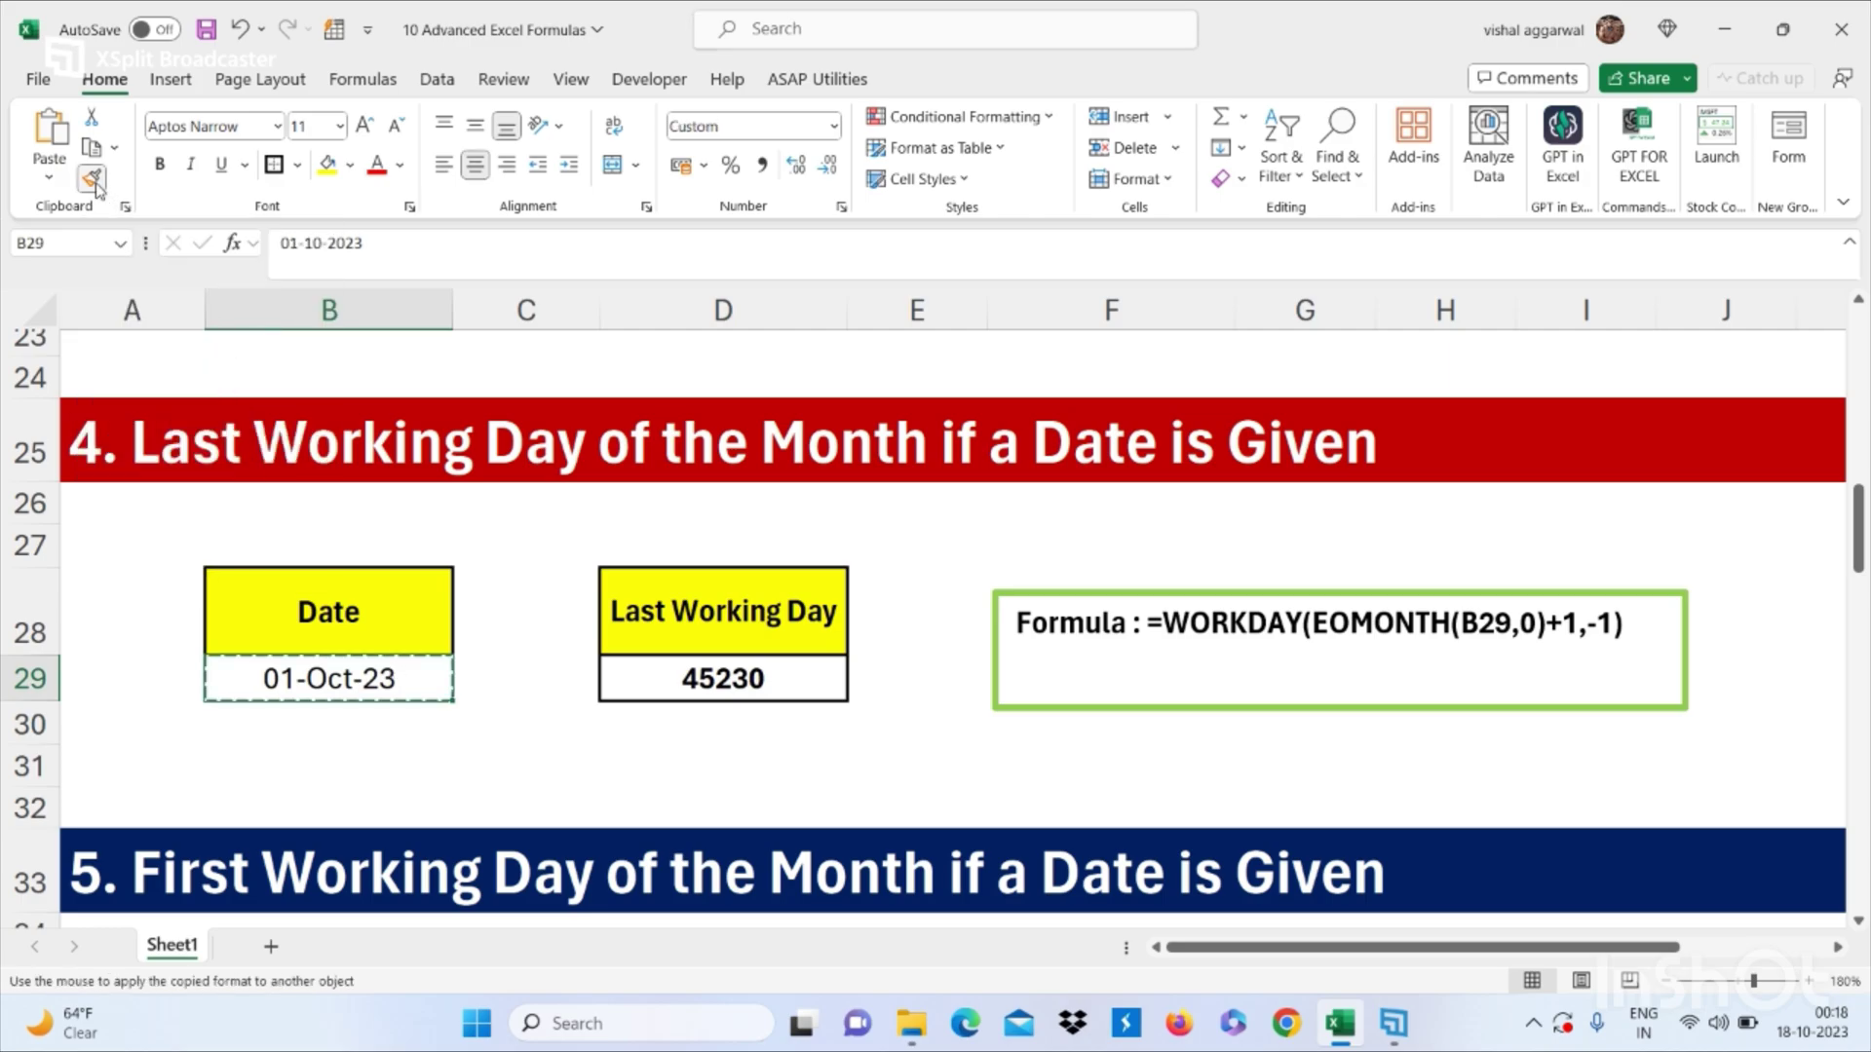
{"action": "left_click", "coordinate": [721, 687]}
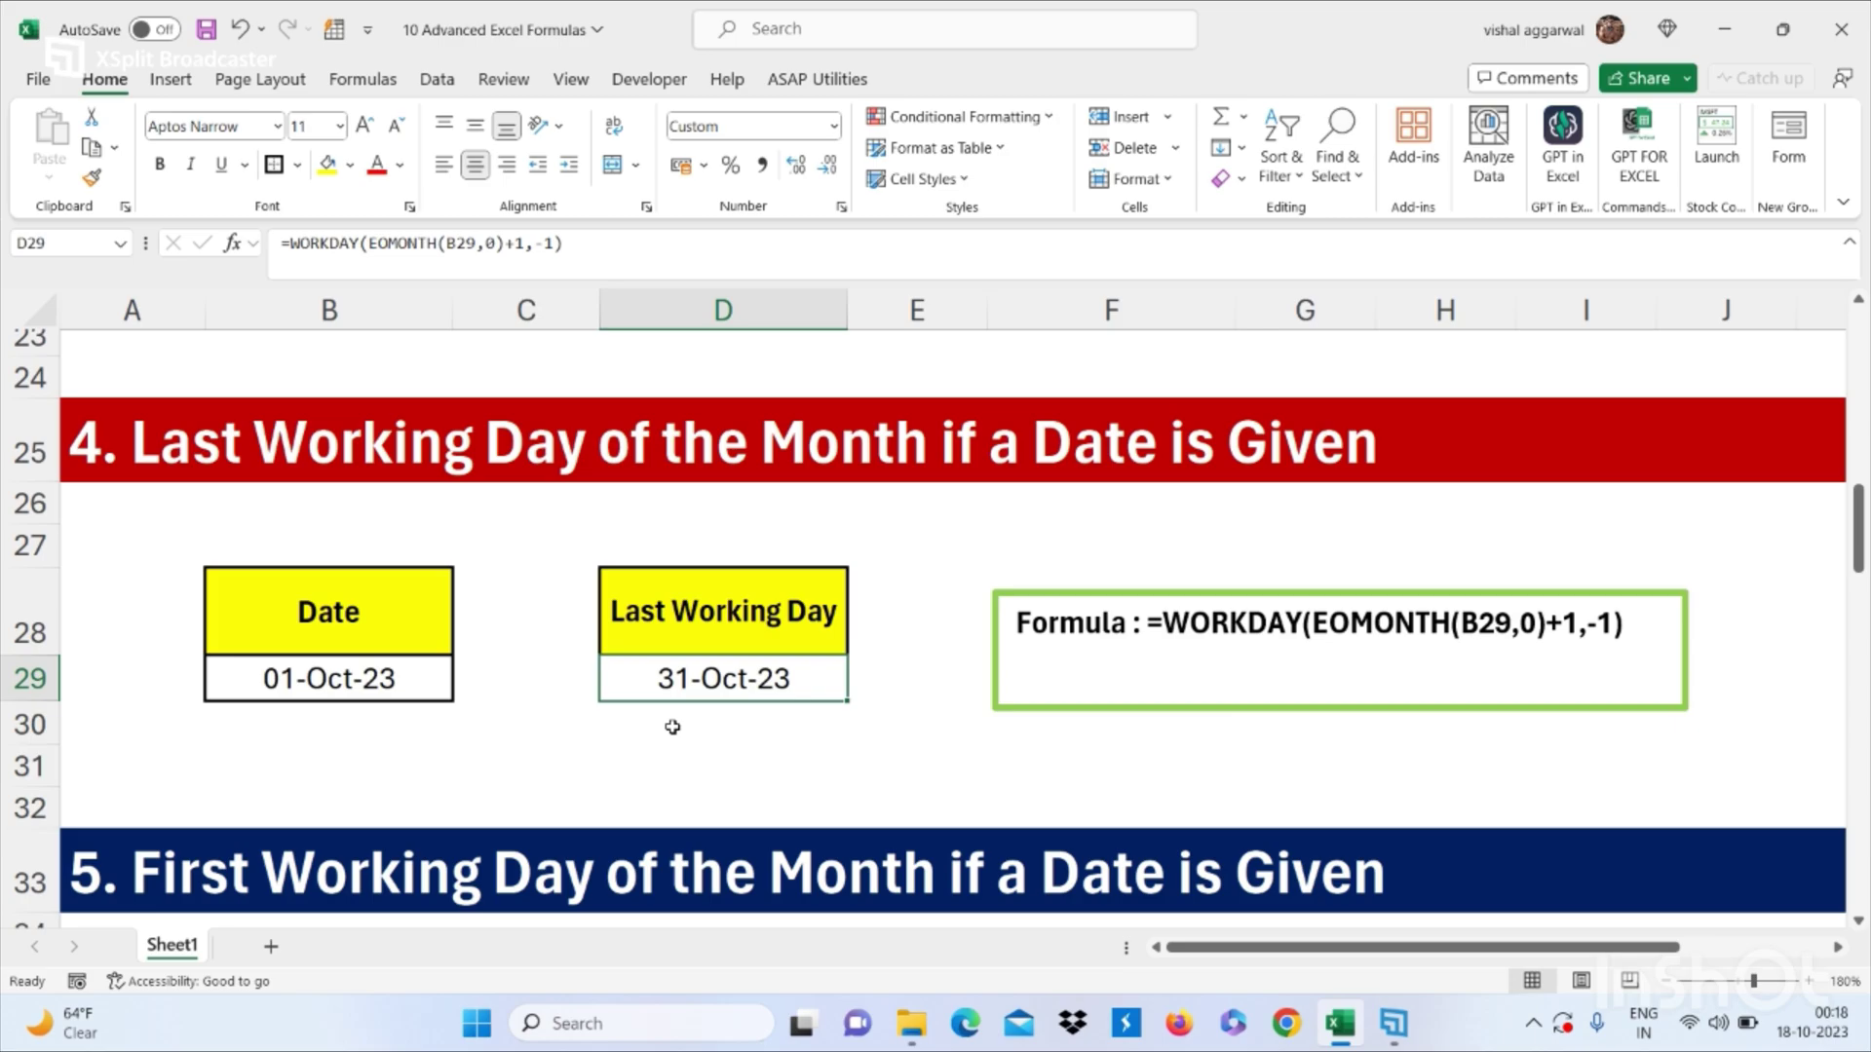
Step: Enter the first-working-day formula in D36, under First Working Day in section 5: =WORKDAY(EOMONTH(B36,-1),1)
{"action": "scroll", "coordinate": [672, 727], "scroll_direction": "down", "scroll_amount": 1}
{"action": "scroll", "coordinate": [672, 727], "scroll_direction": "down", "scroll_amount": 5}
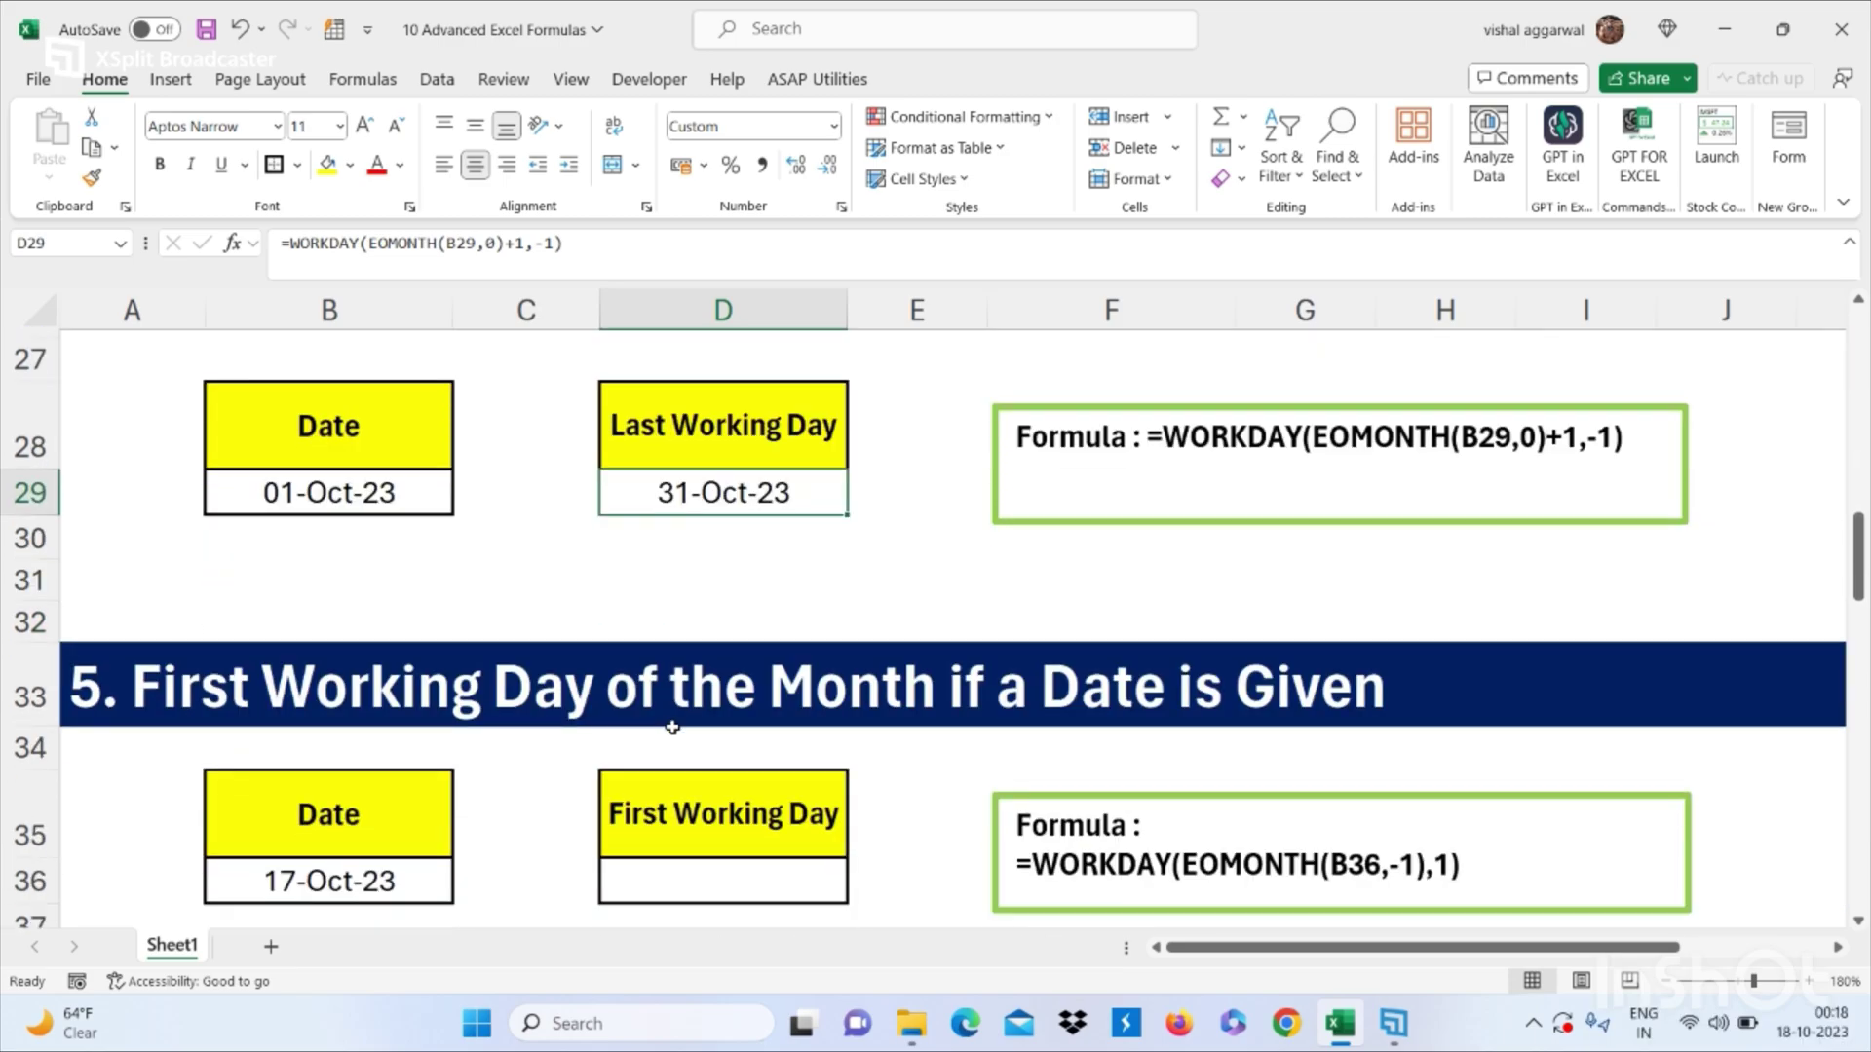
{"action": "scroll", "coordinate": [673, 727], "scroll_direction": "up", "scroll_amount": 1}
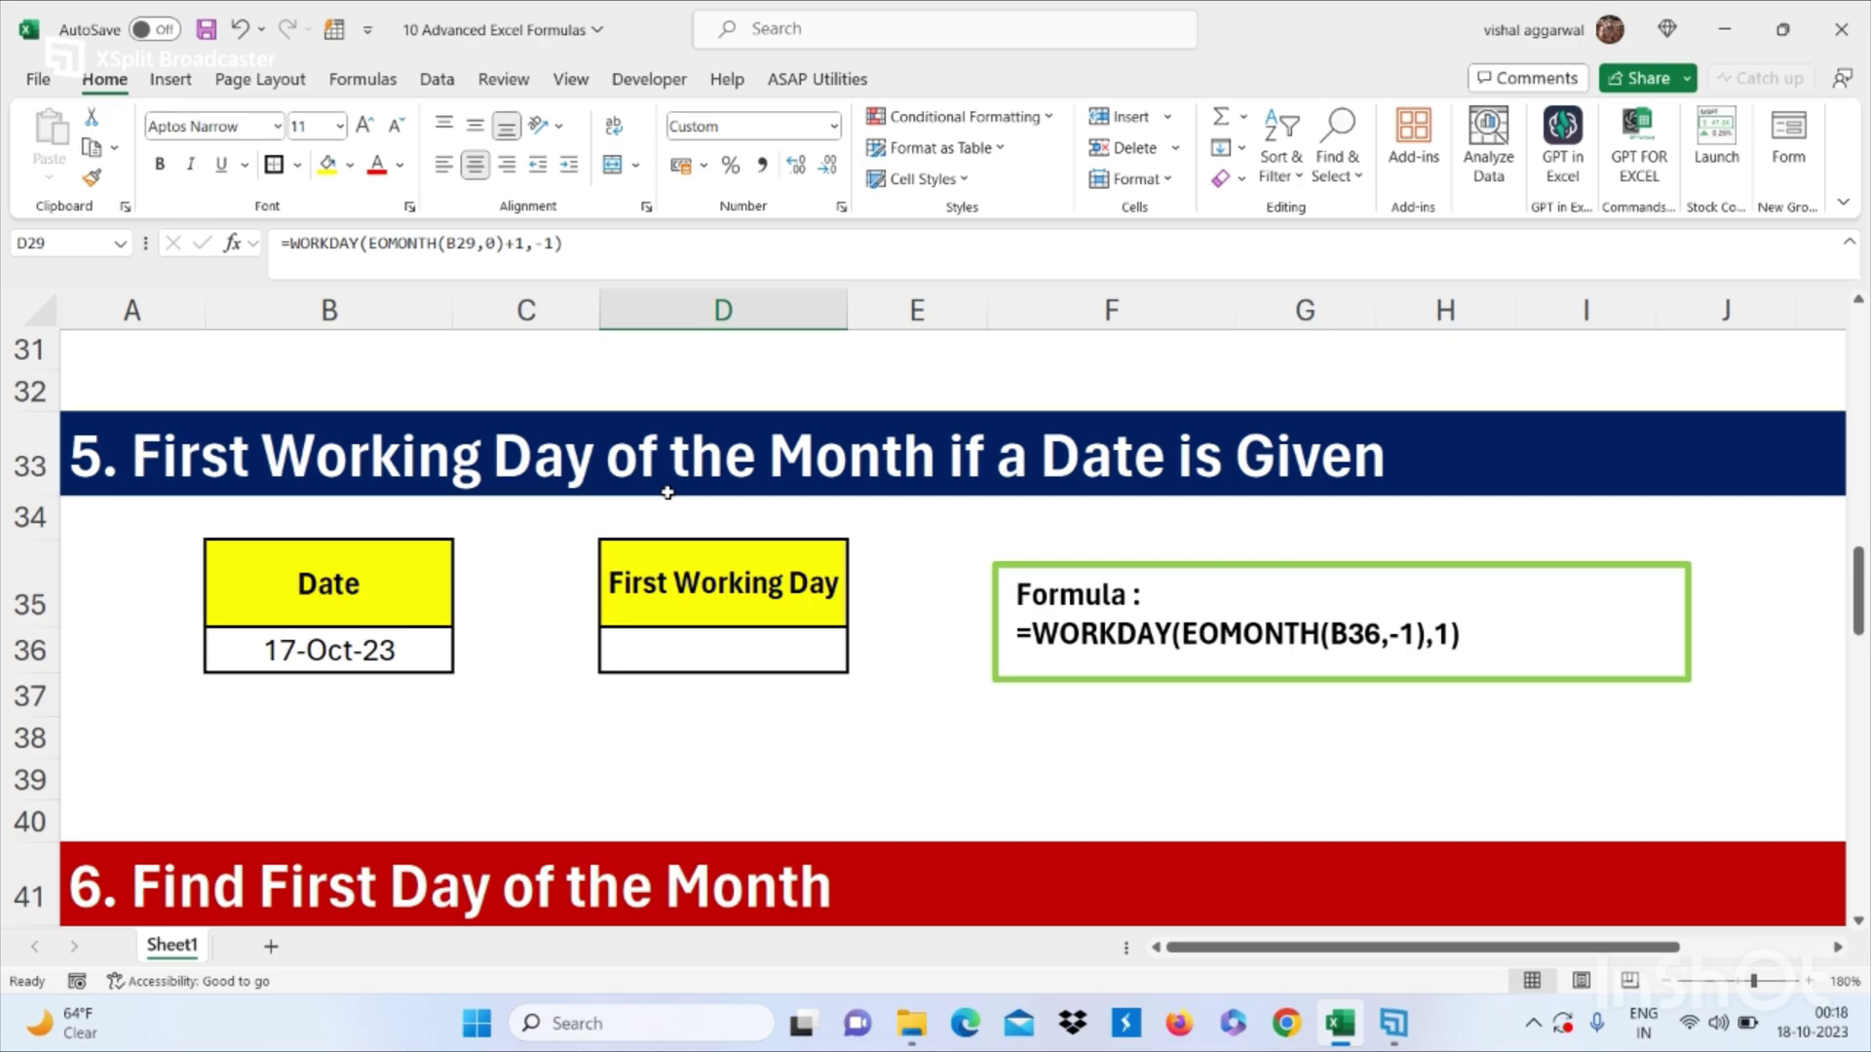
{"action": "left_click", "coordinate": [802, 659]}
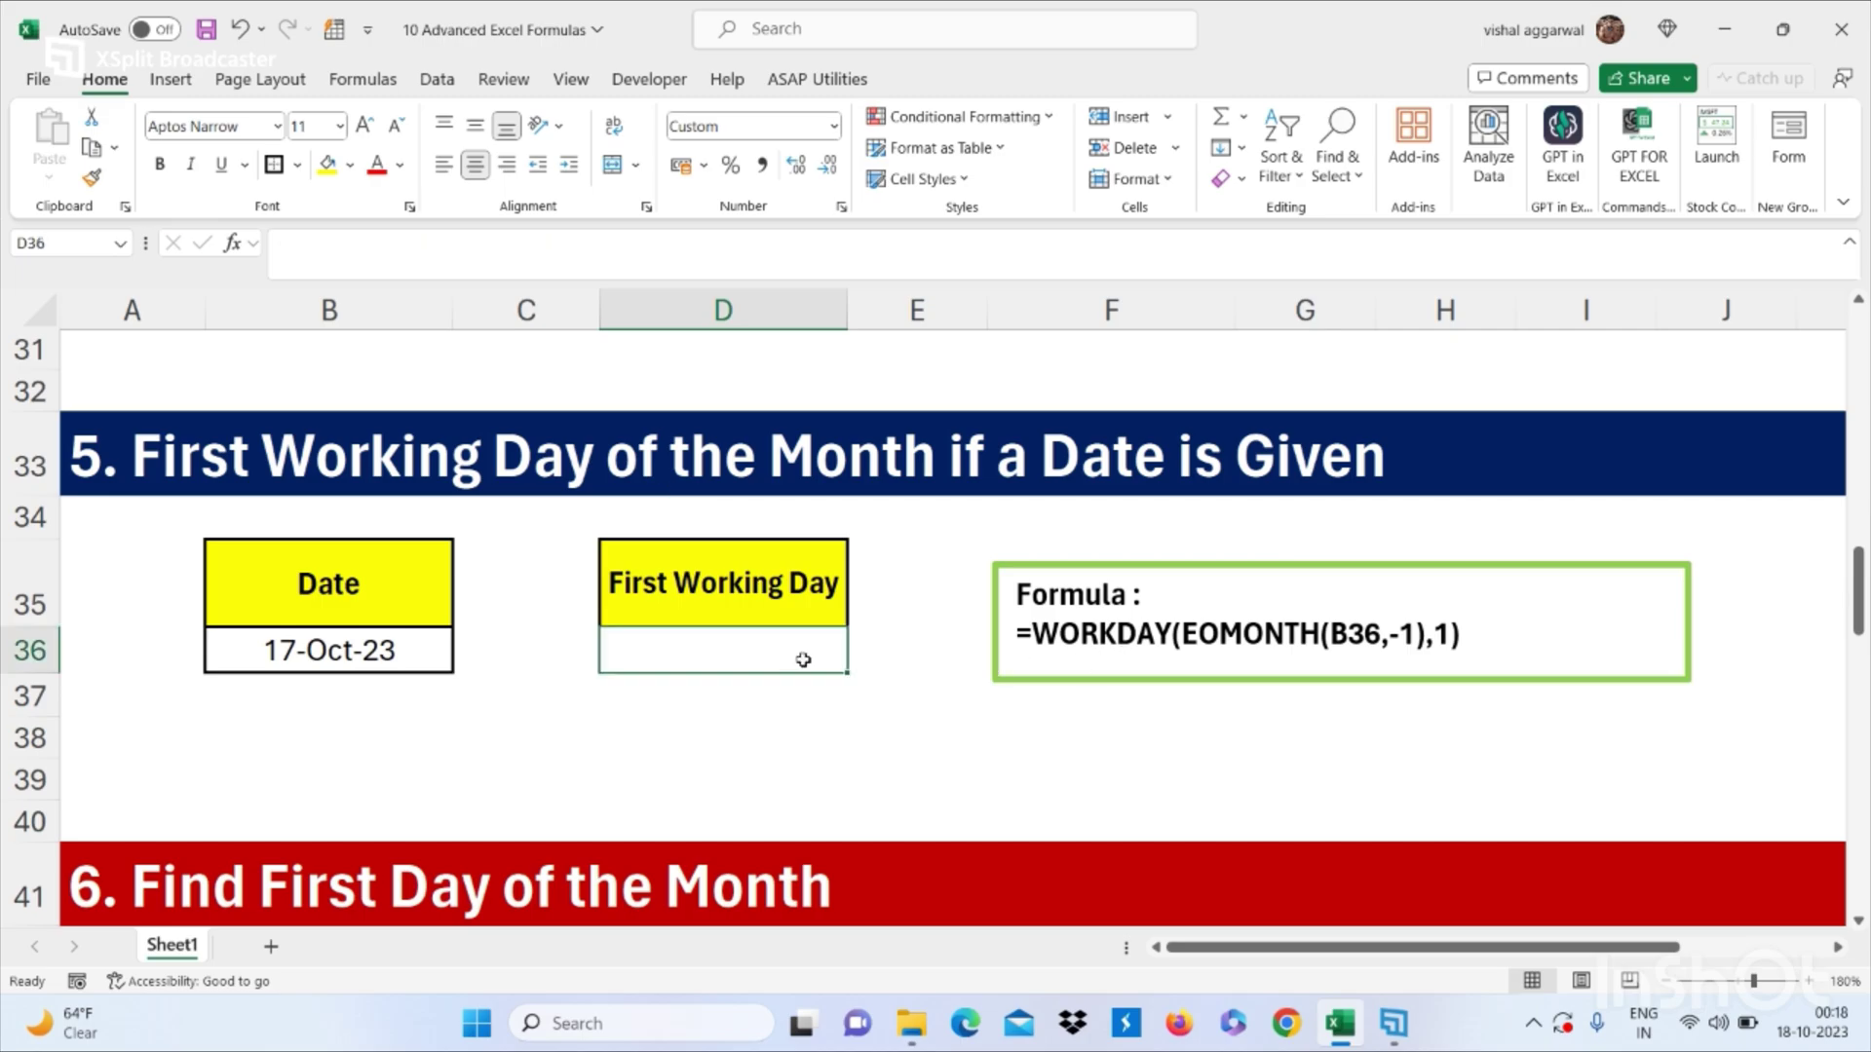
{"action": "type", "text": "=workd"}
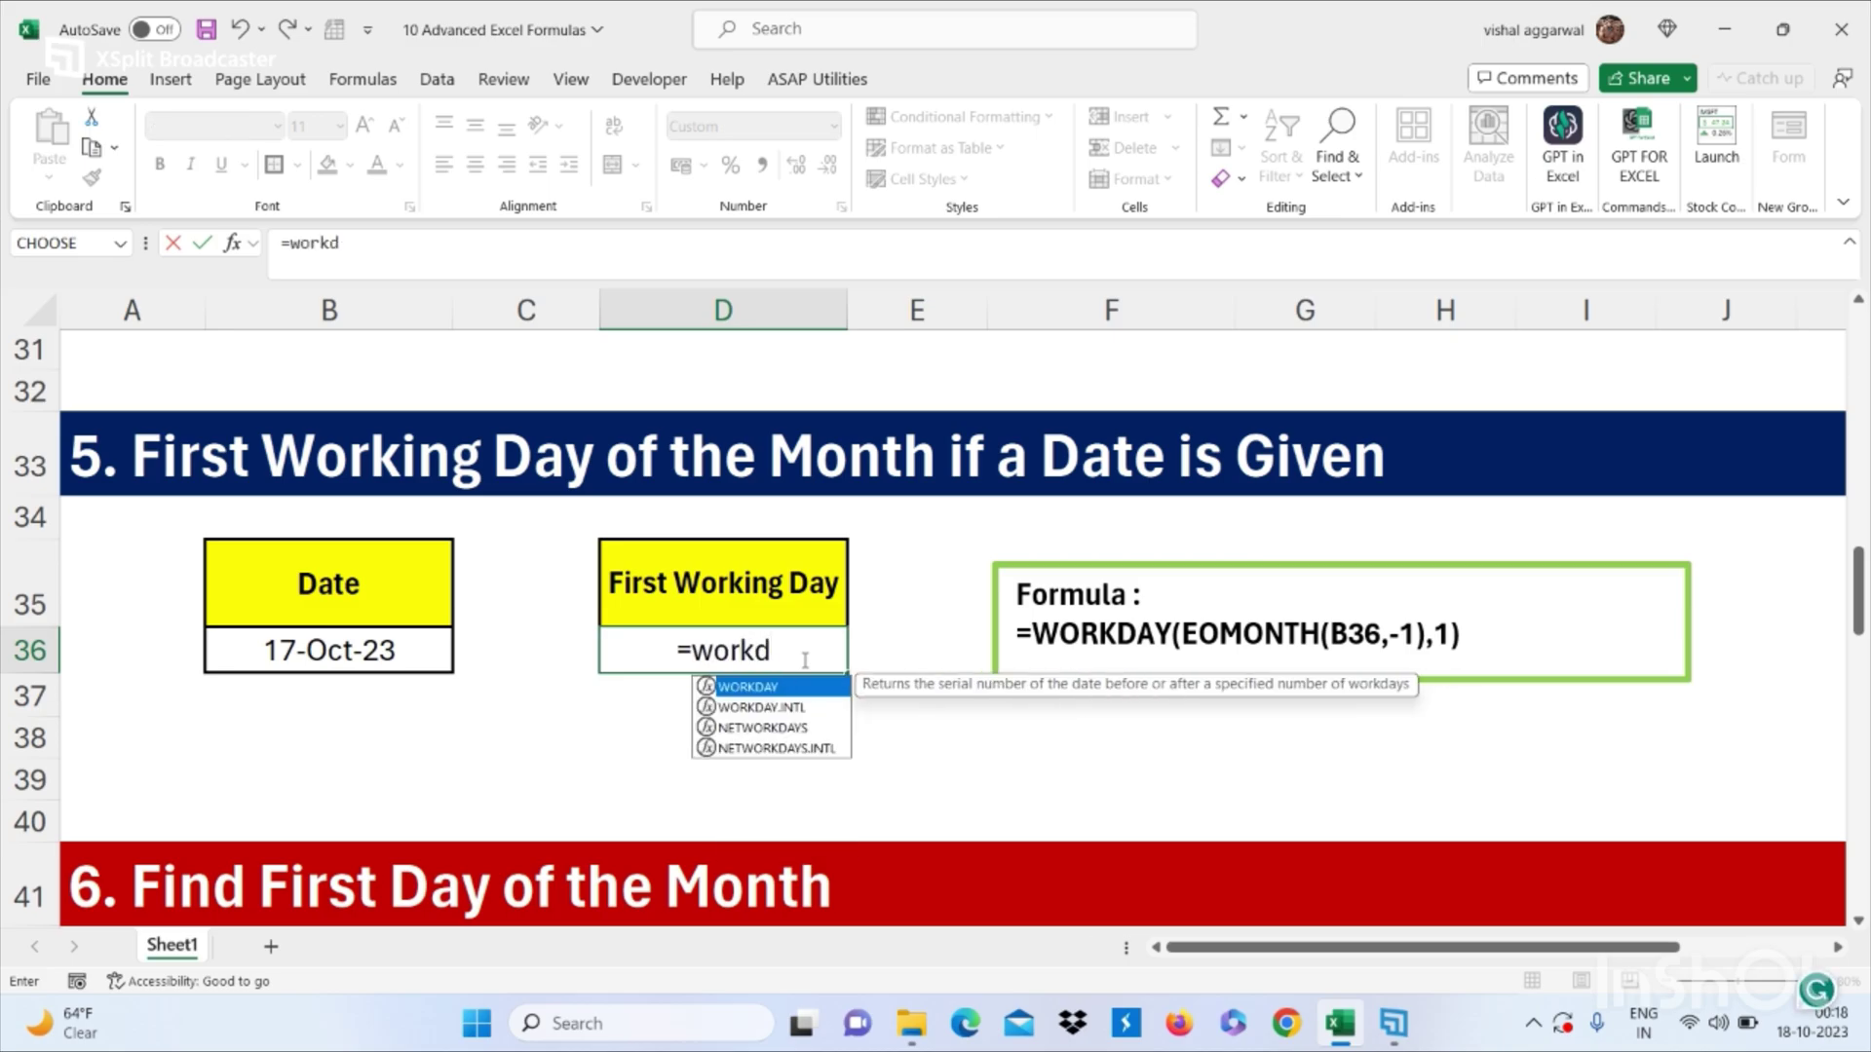
{"action": "key", "text": "Tab"}
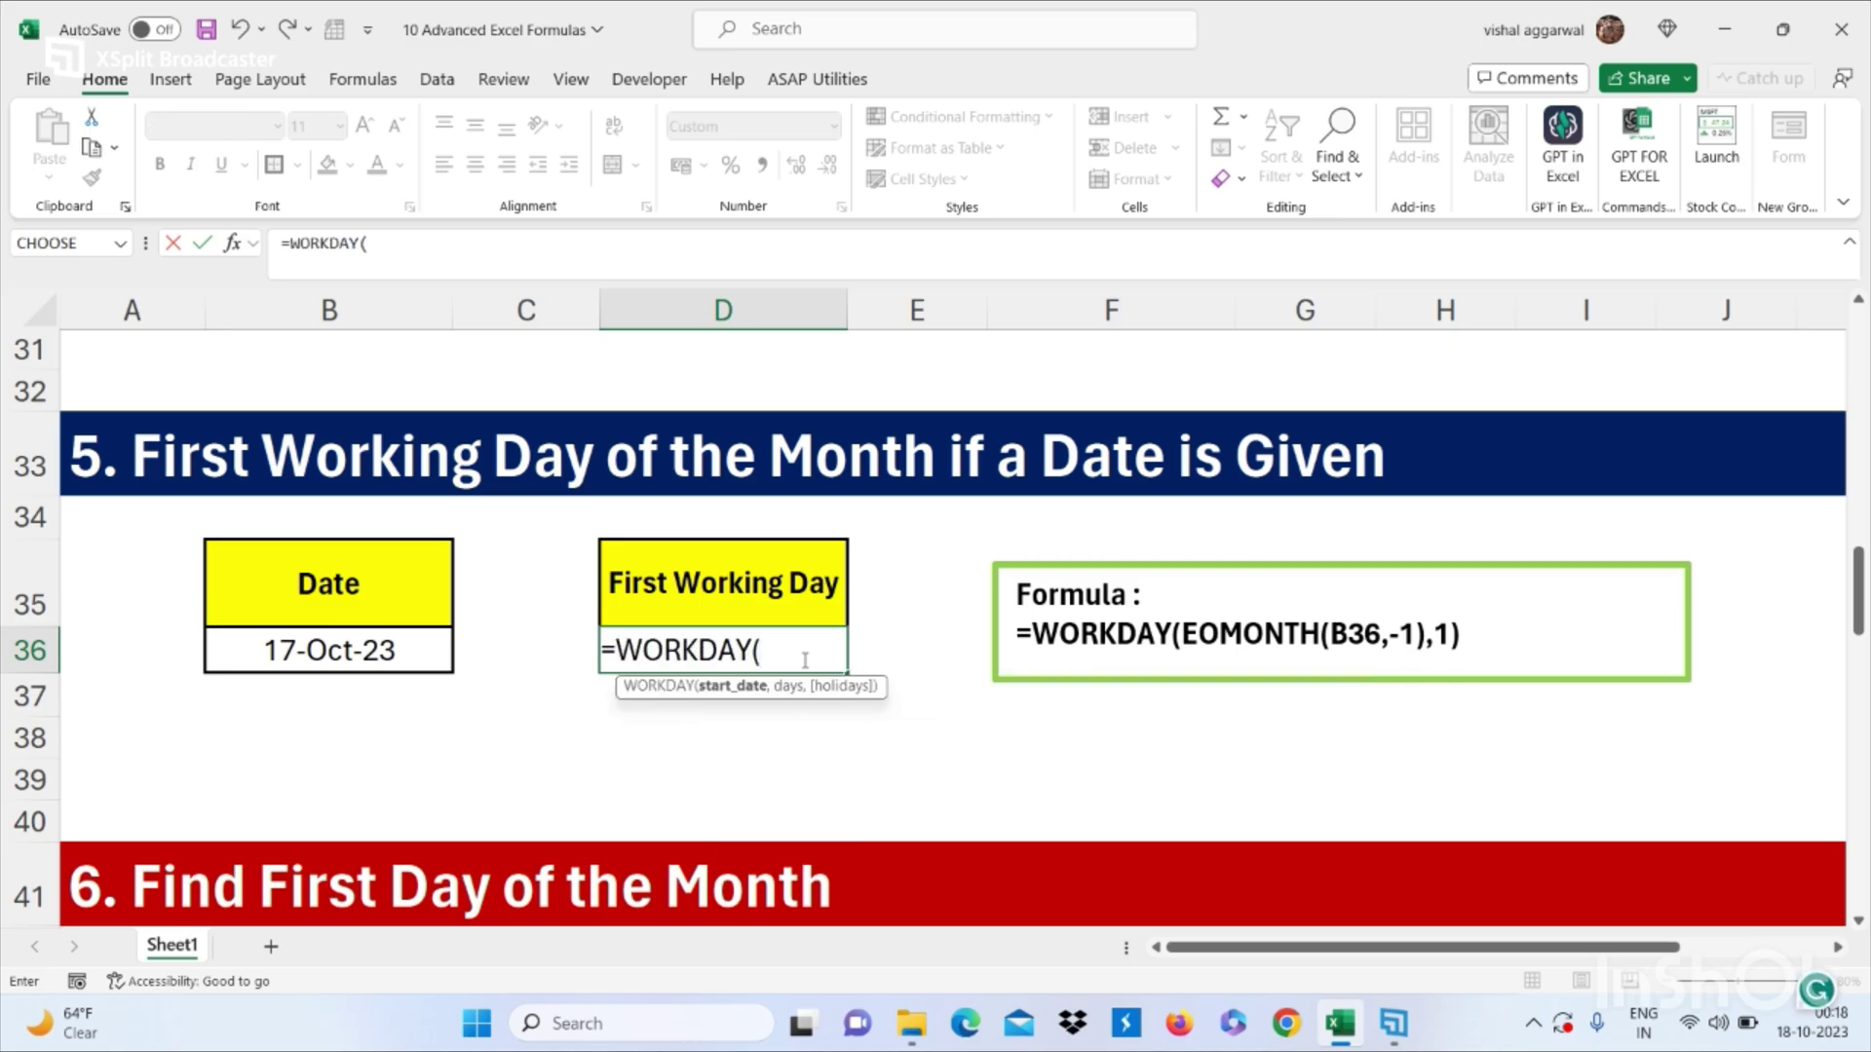
{"action": "type", "text": "eo"}
{"action": "key", "text": "Tab"}
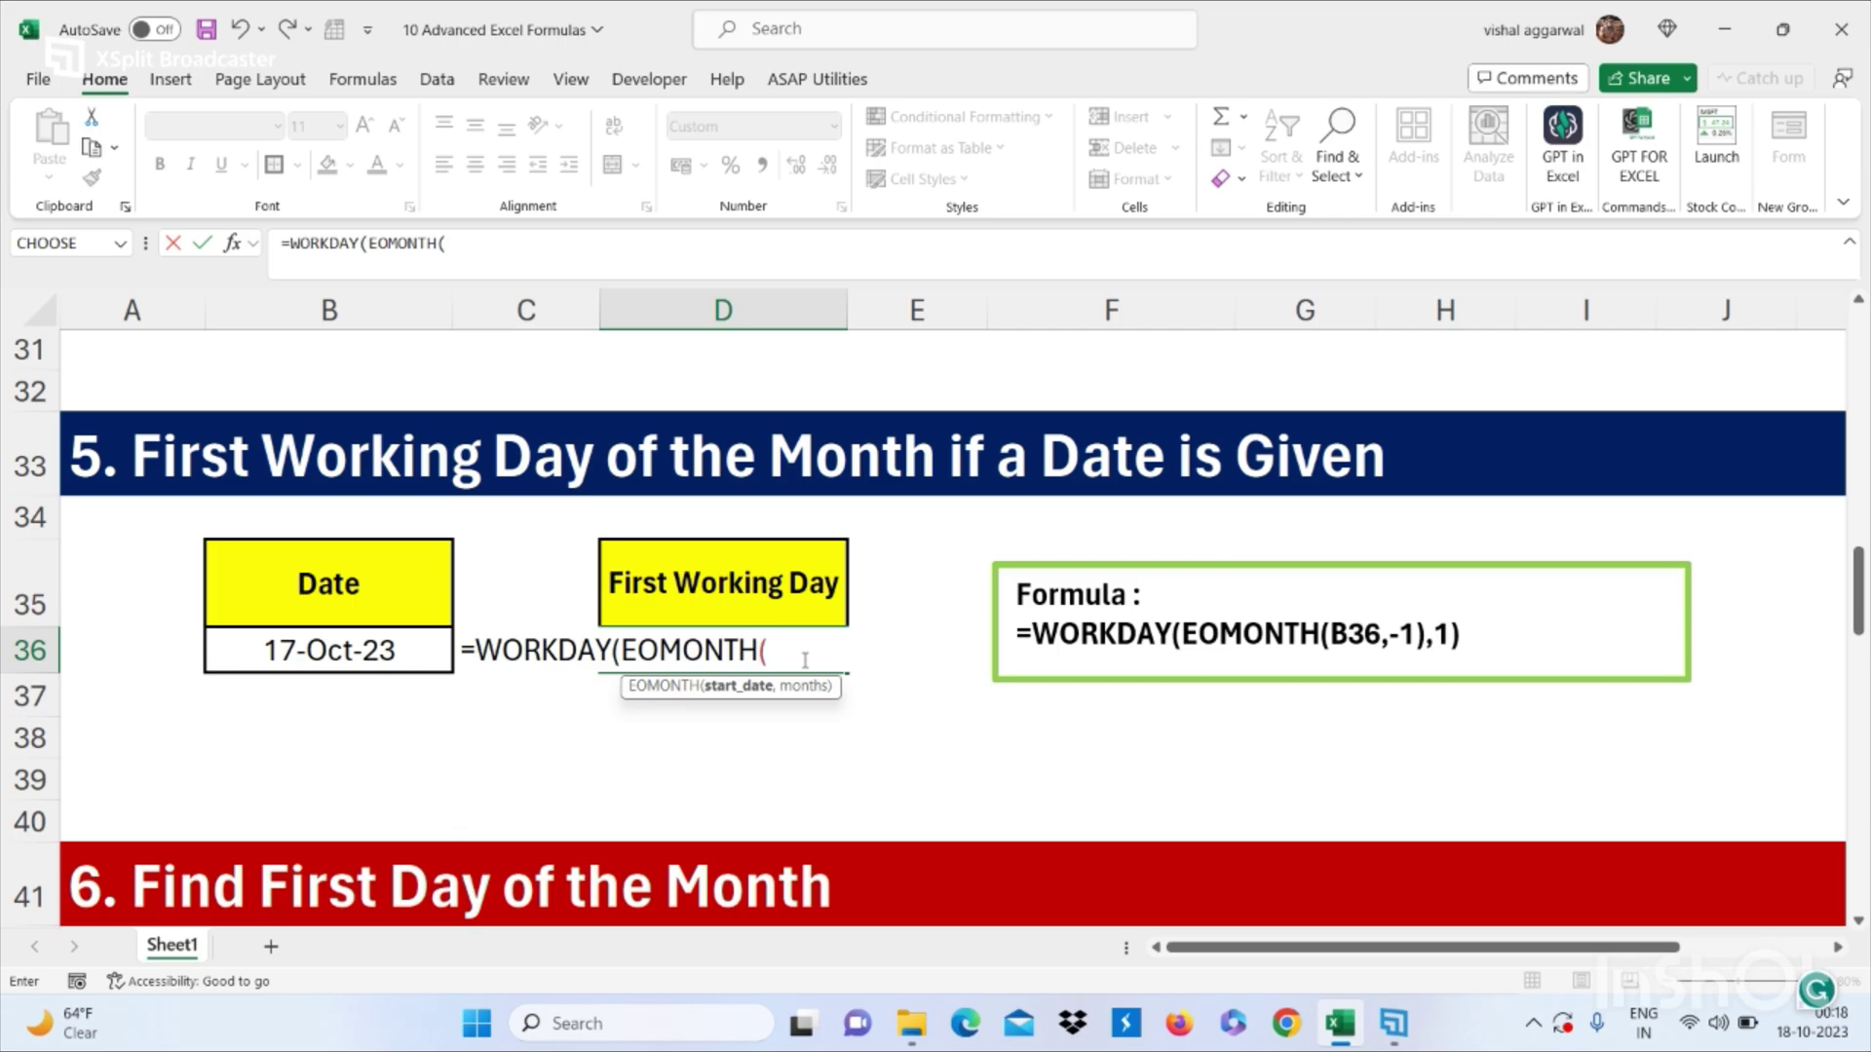
{"action": "left_click", "coordinate": [391, 651]}
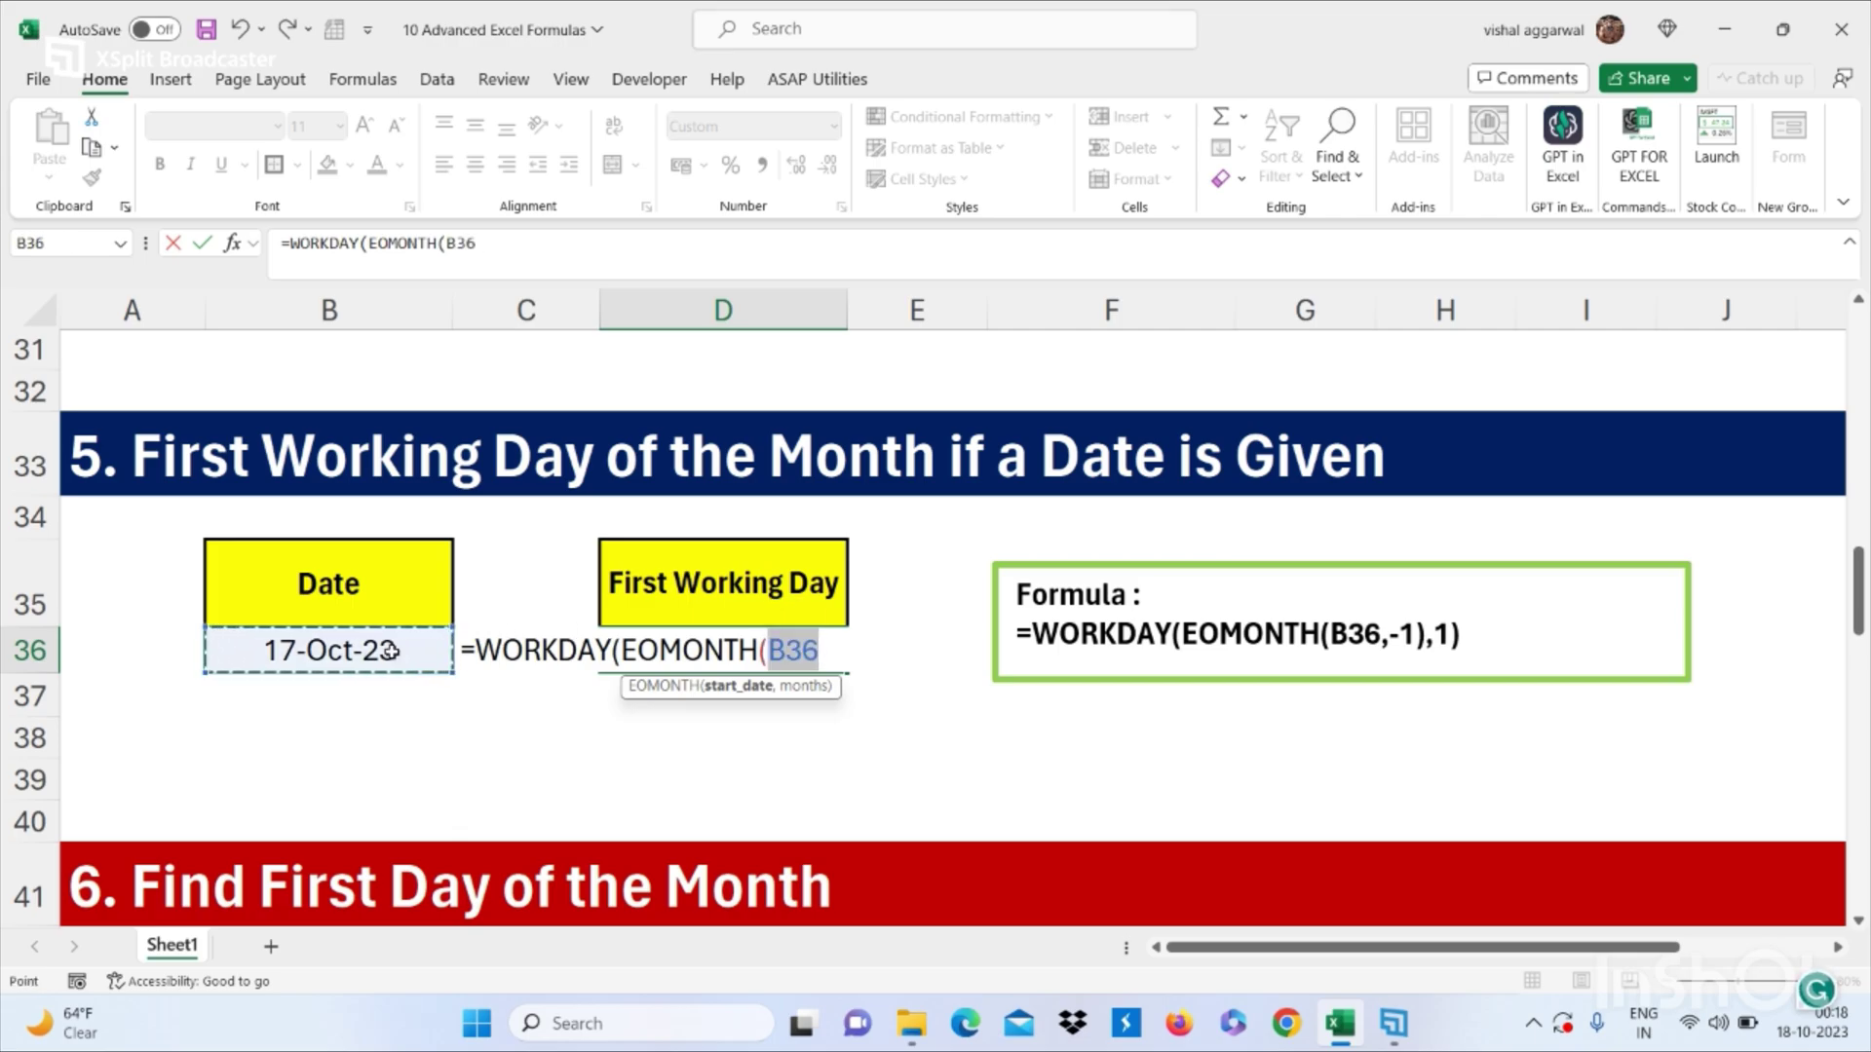
{"action": "type", "text": ",-"}
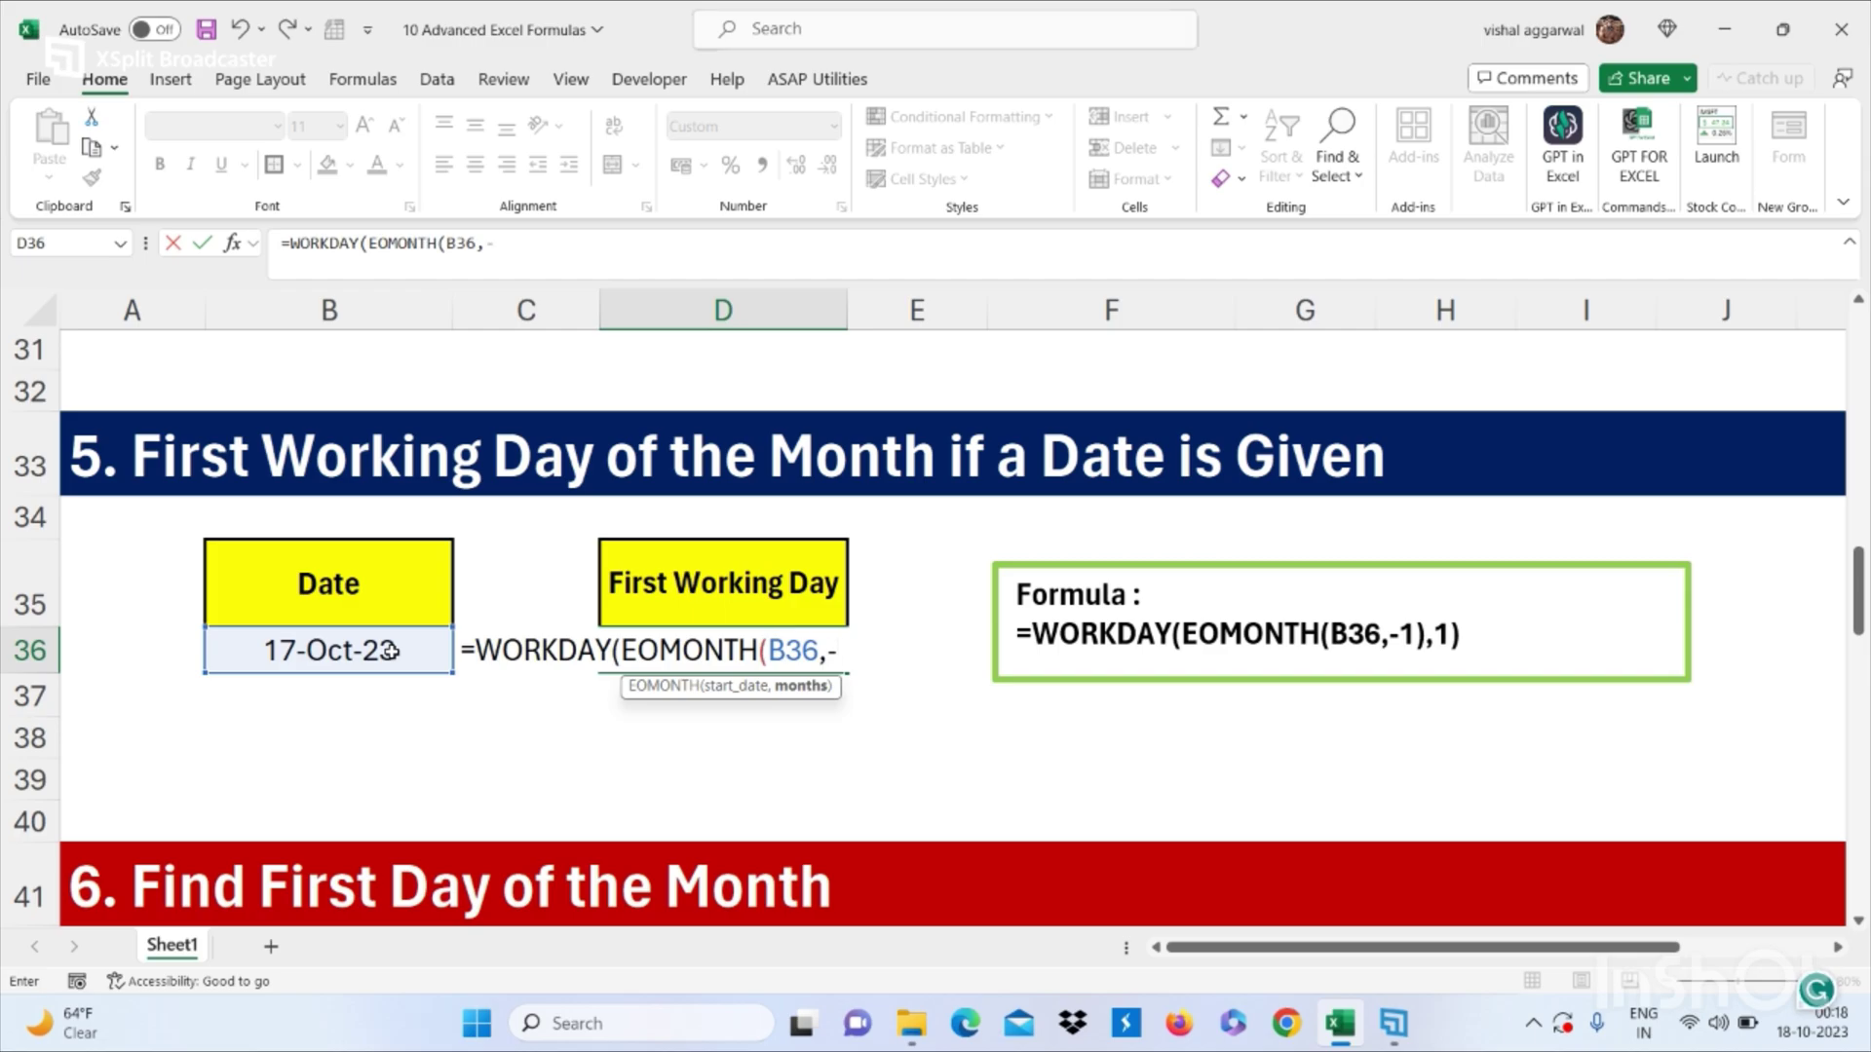
{"action": "type", "text": "1),1"}
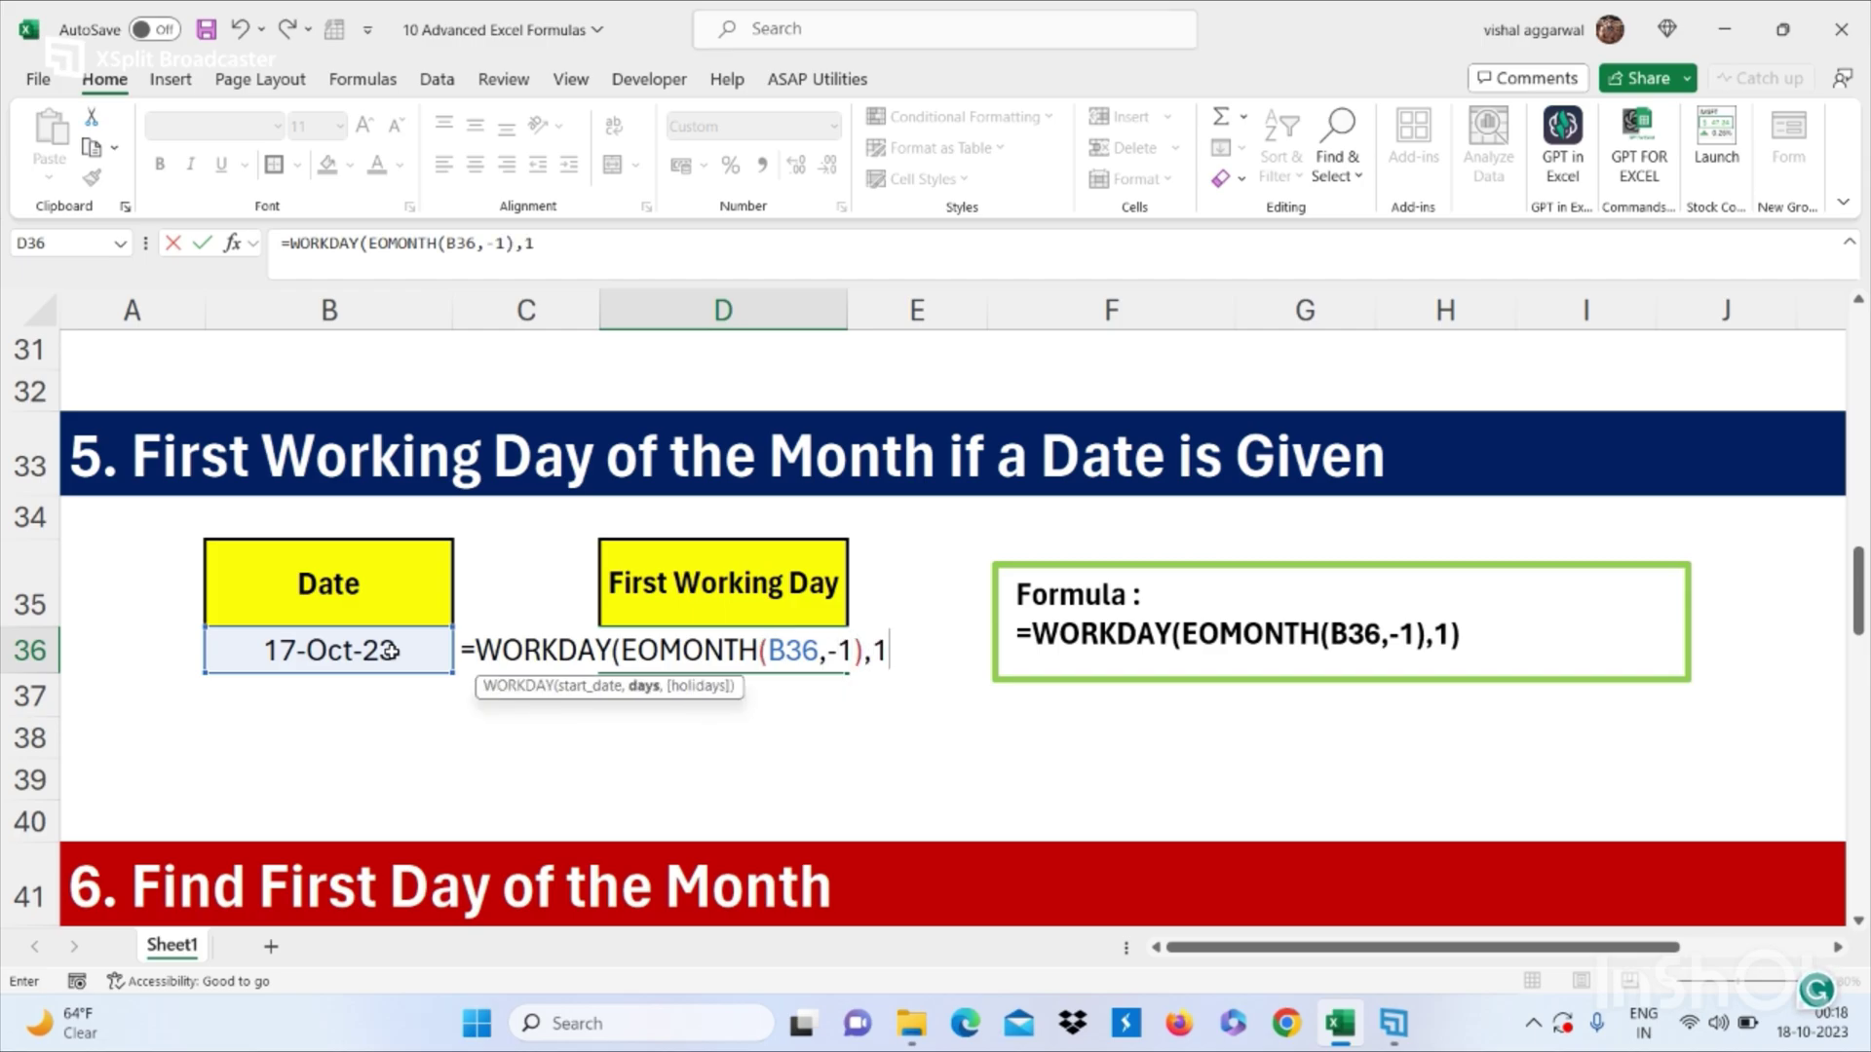
{"action": "type", "text": ")"}
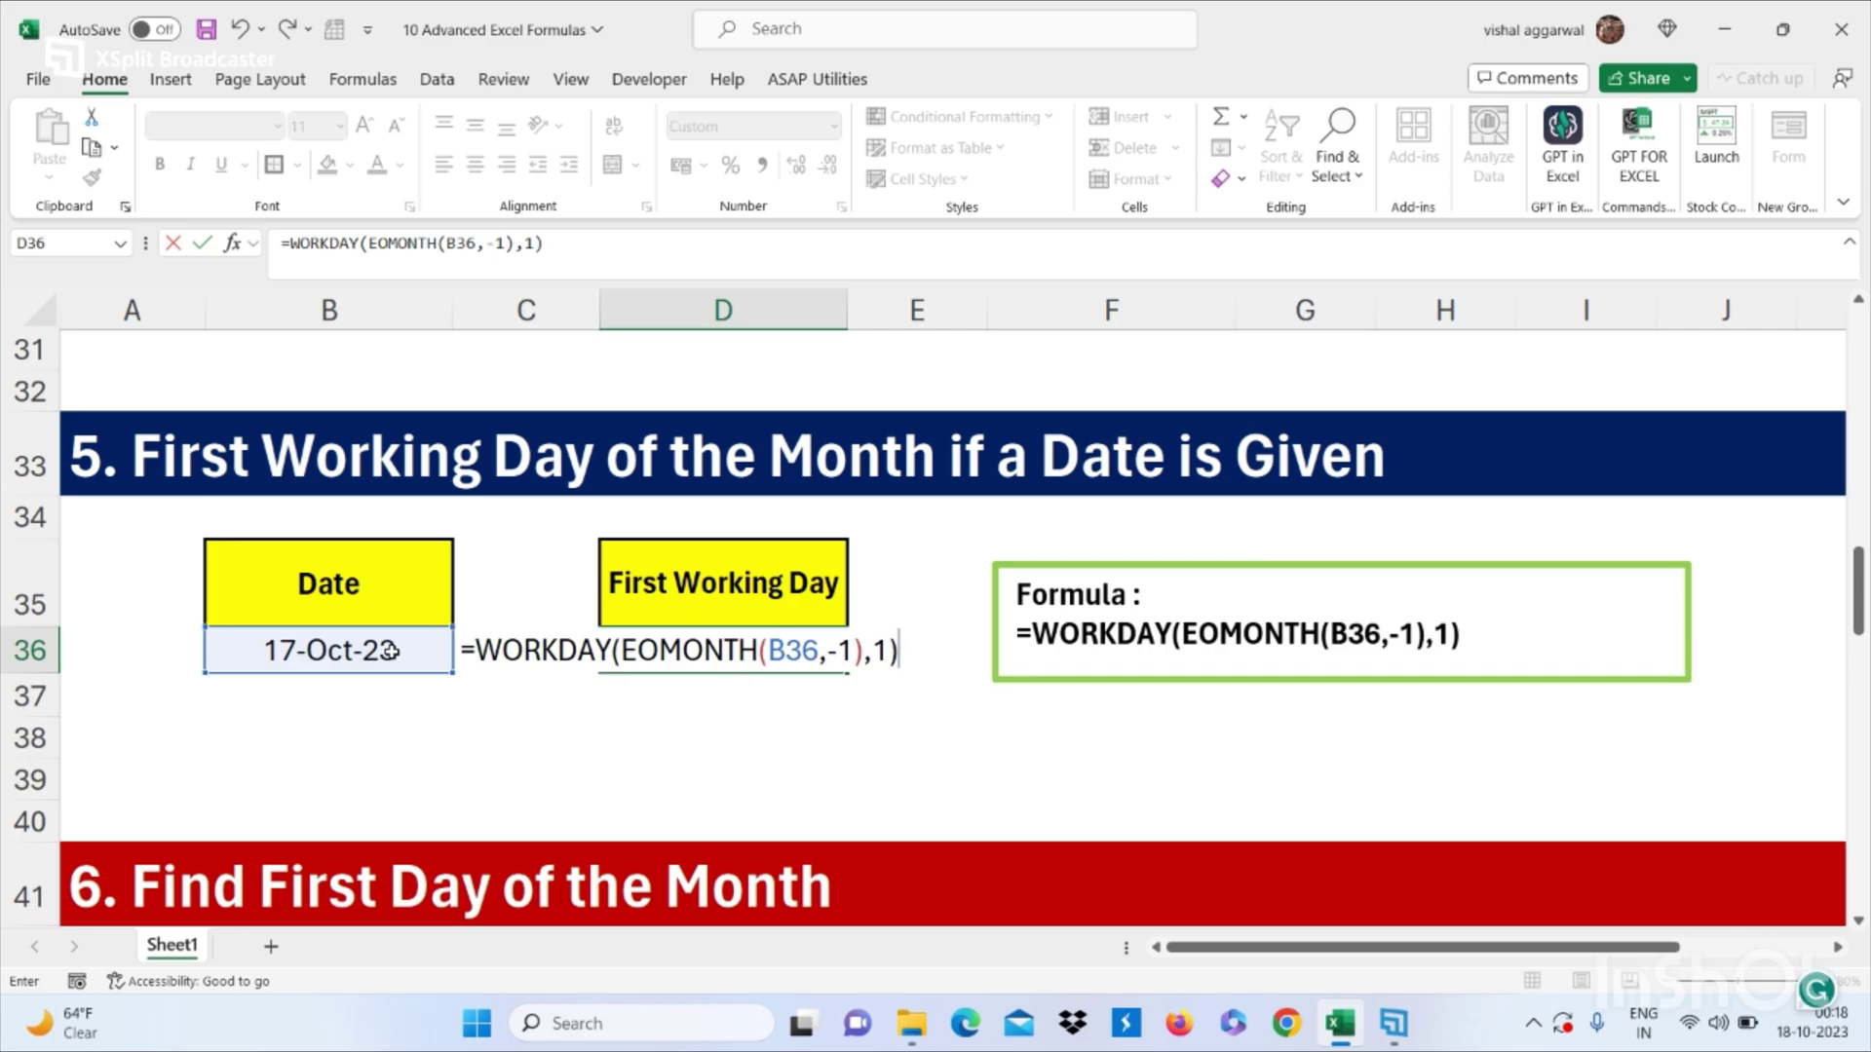
{"action": "key", "text": "Return"}
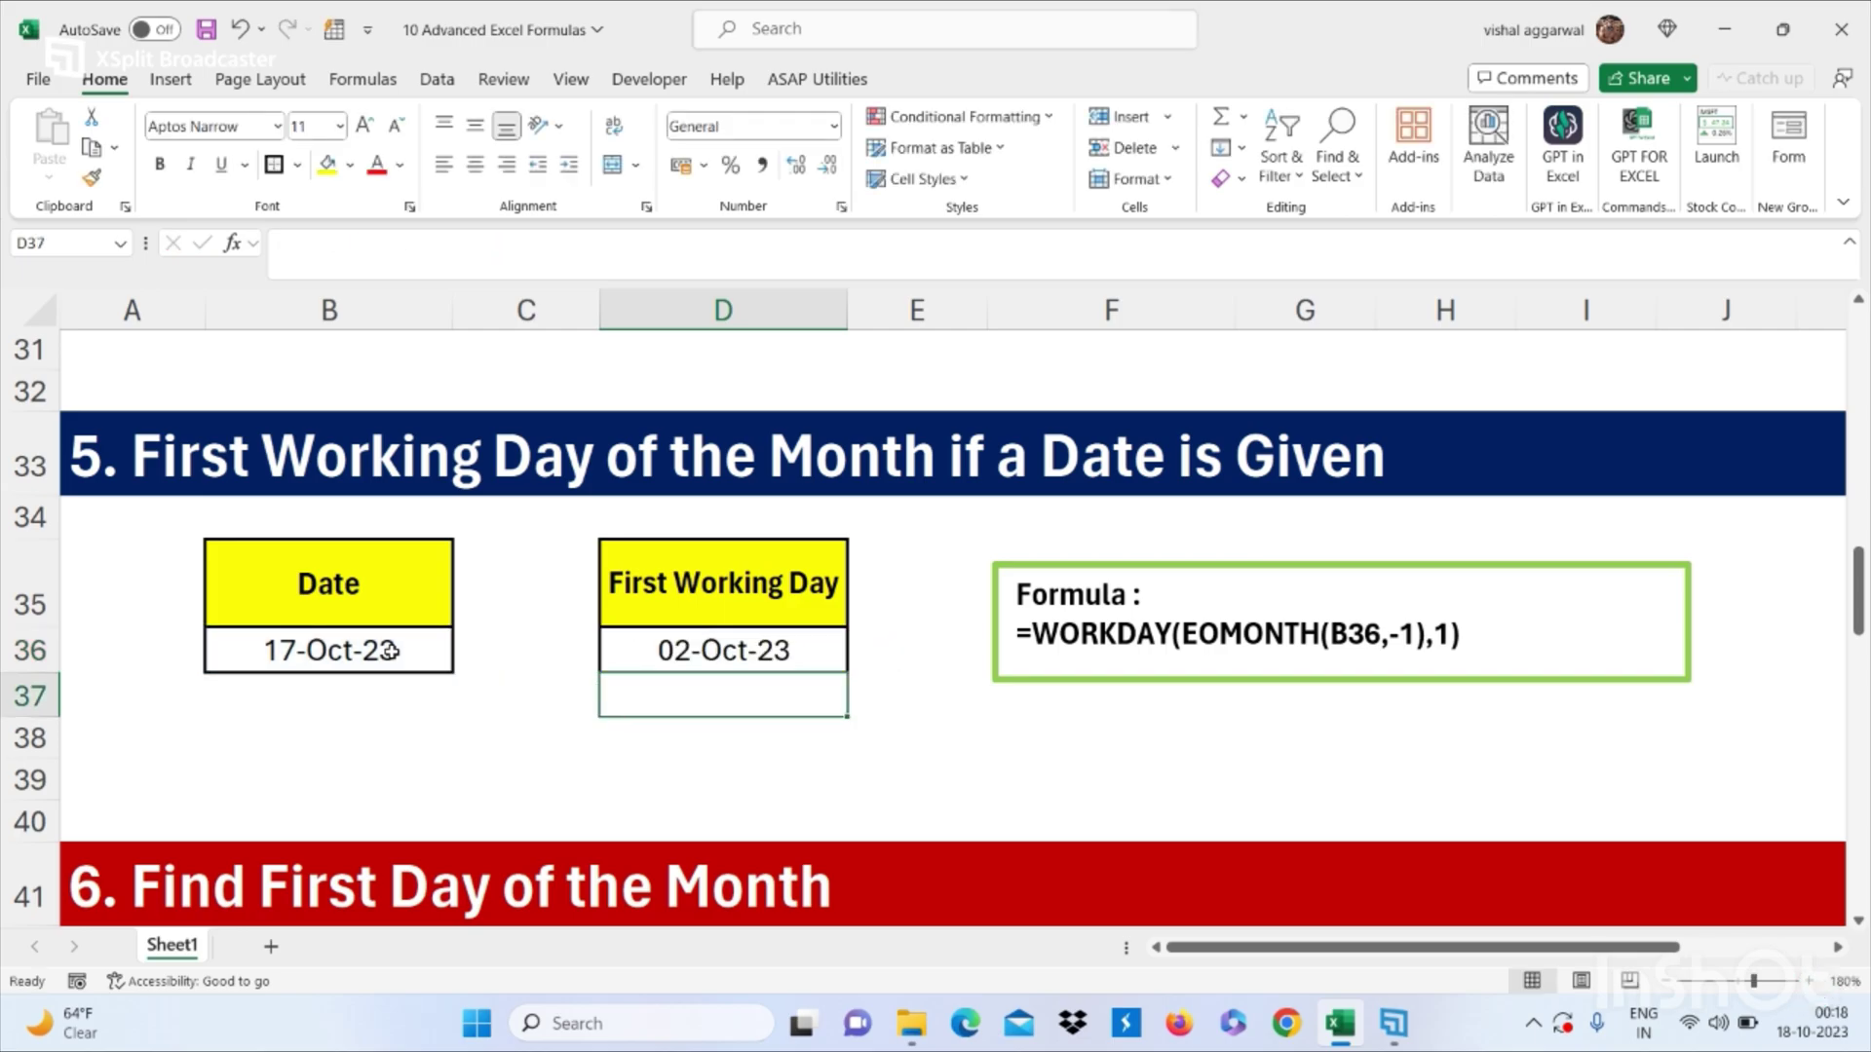
{"action": "left_click", "coordinate": [660, 647]}
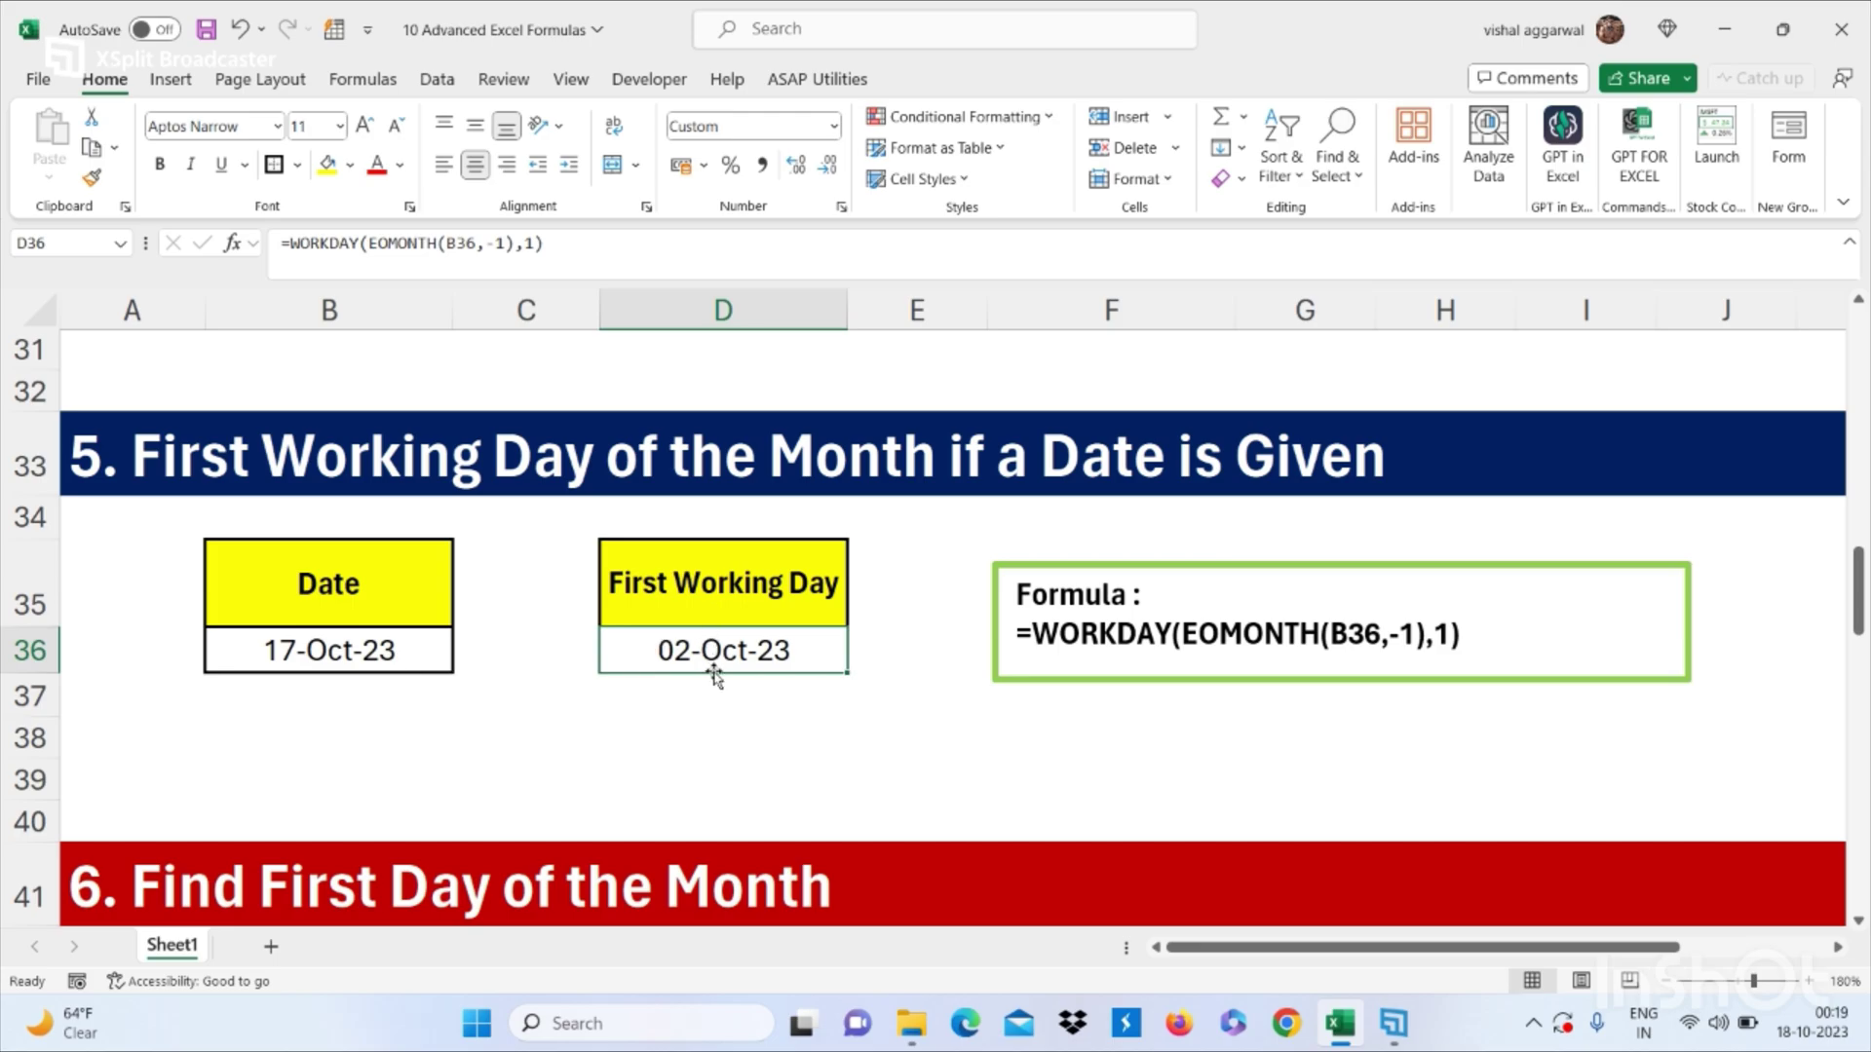
Step: Enter the first-day-of-month formula in D44, under First Day in section 6: =EOMONTH(B44,-1)+1
{"action": "scroll", "coordinate": [715, 675], "scroll_direction": "down", "scroll_amount": 1}
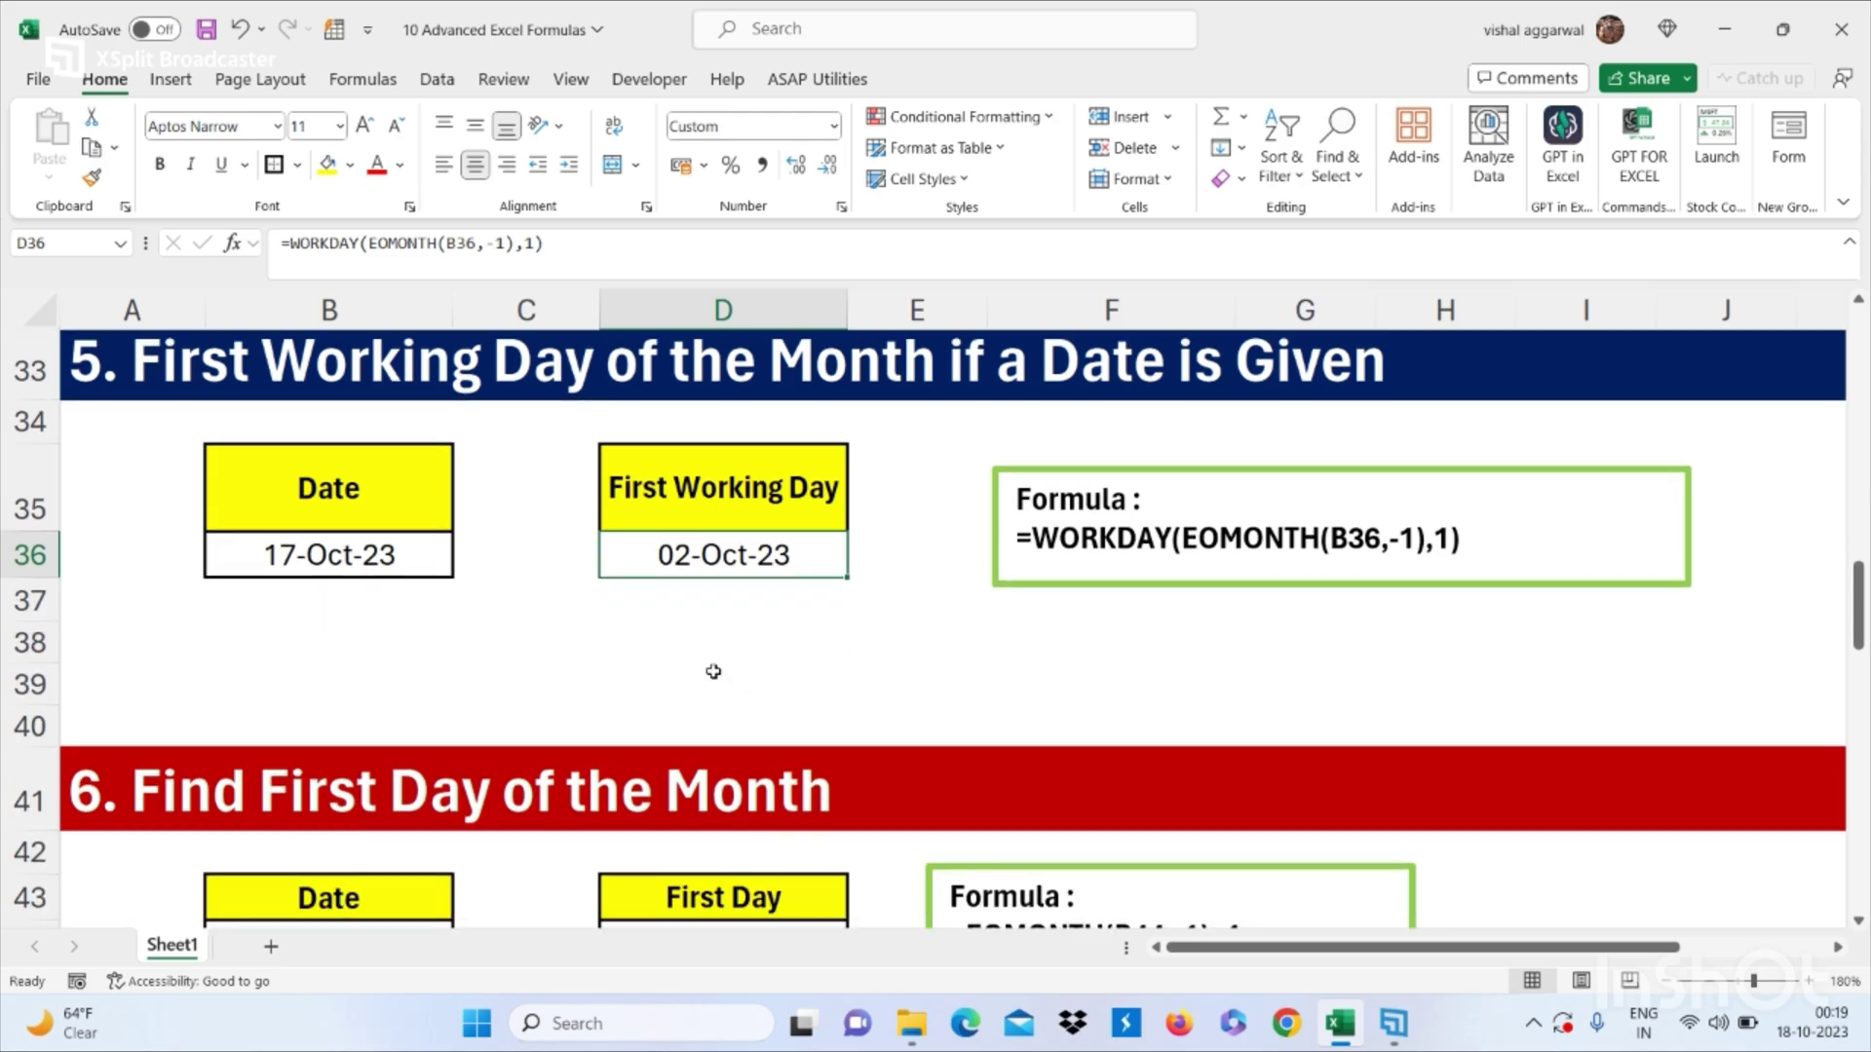
{"action": "scroll", "coordinate": [713, 671], "scroll_direction": "down", "scroll_amount": 1}
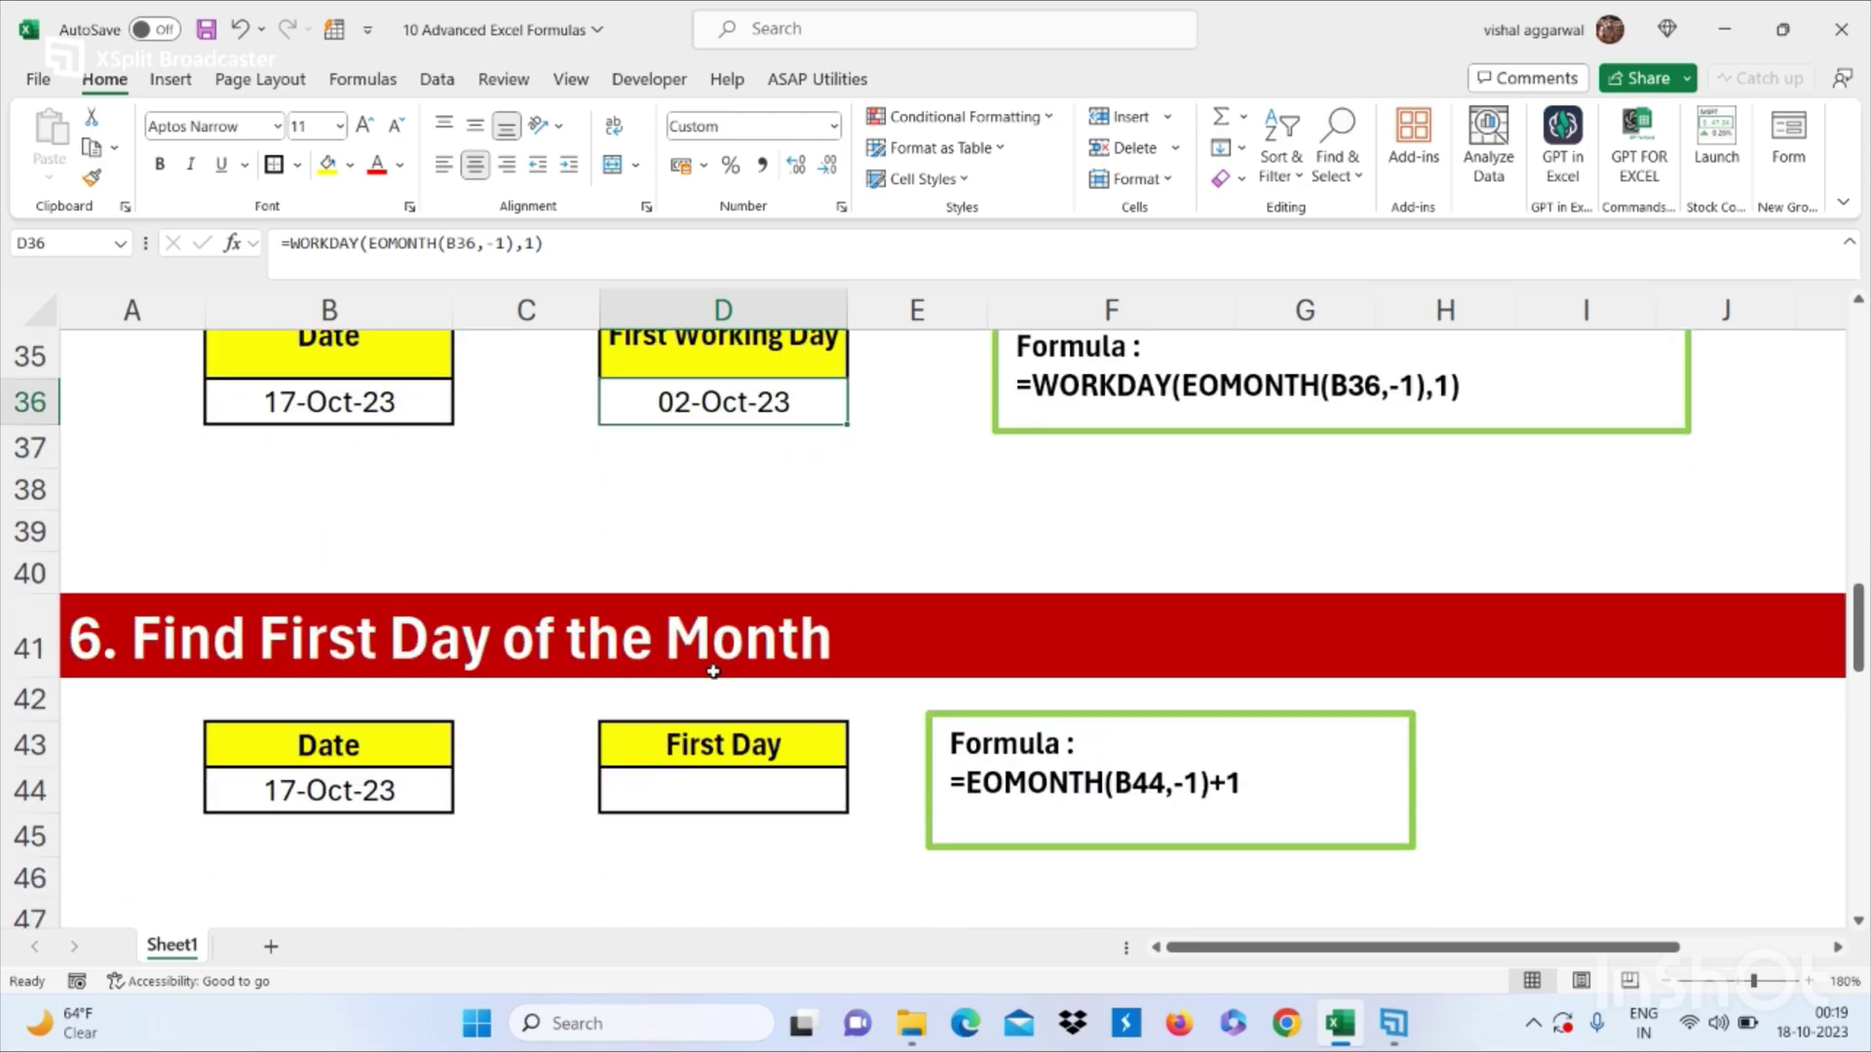
{"action": "scroll", "coordinate": [713, 672], "scroll_direction": "down", "scroll_amount": 1}
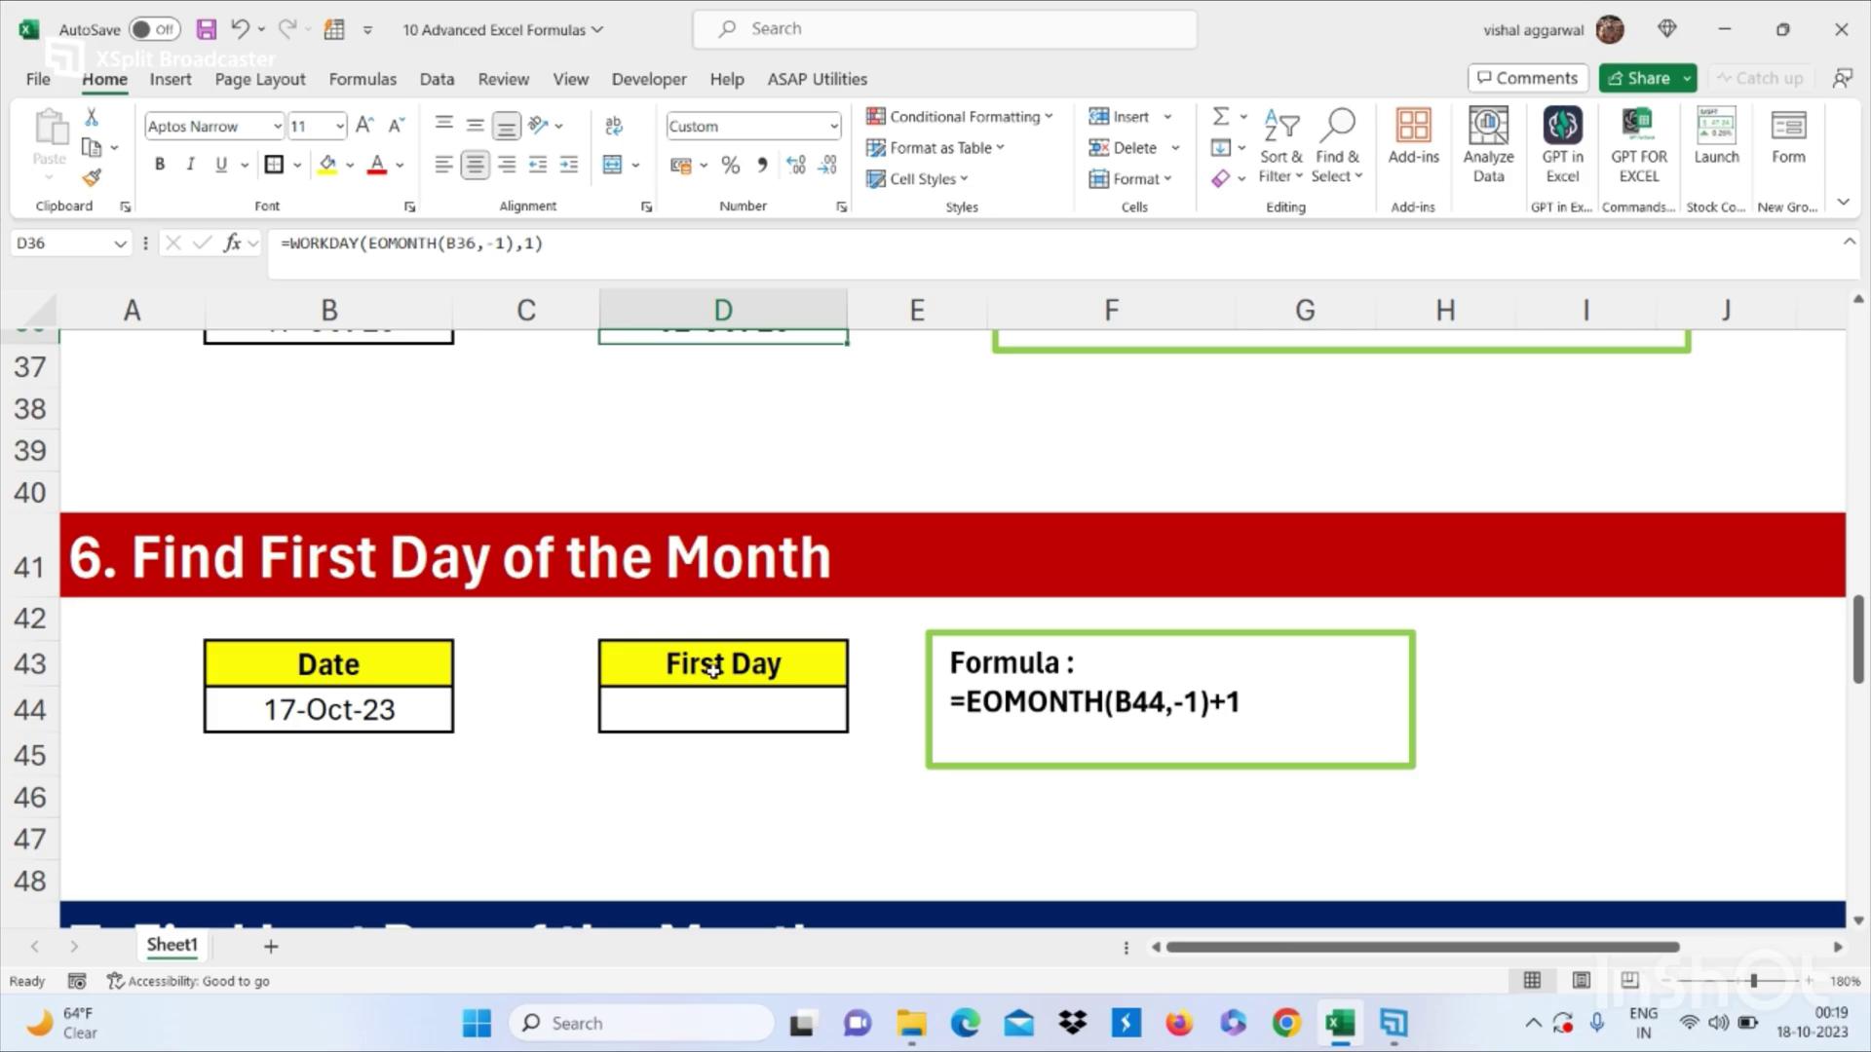
{"action": "left_click", "coordinate": [727, 717]}
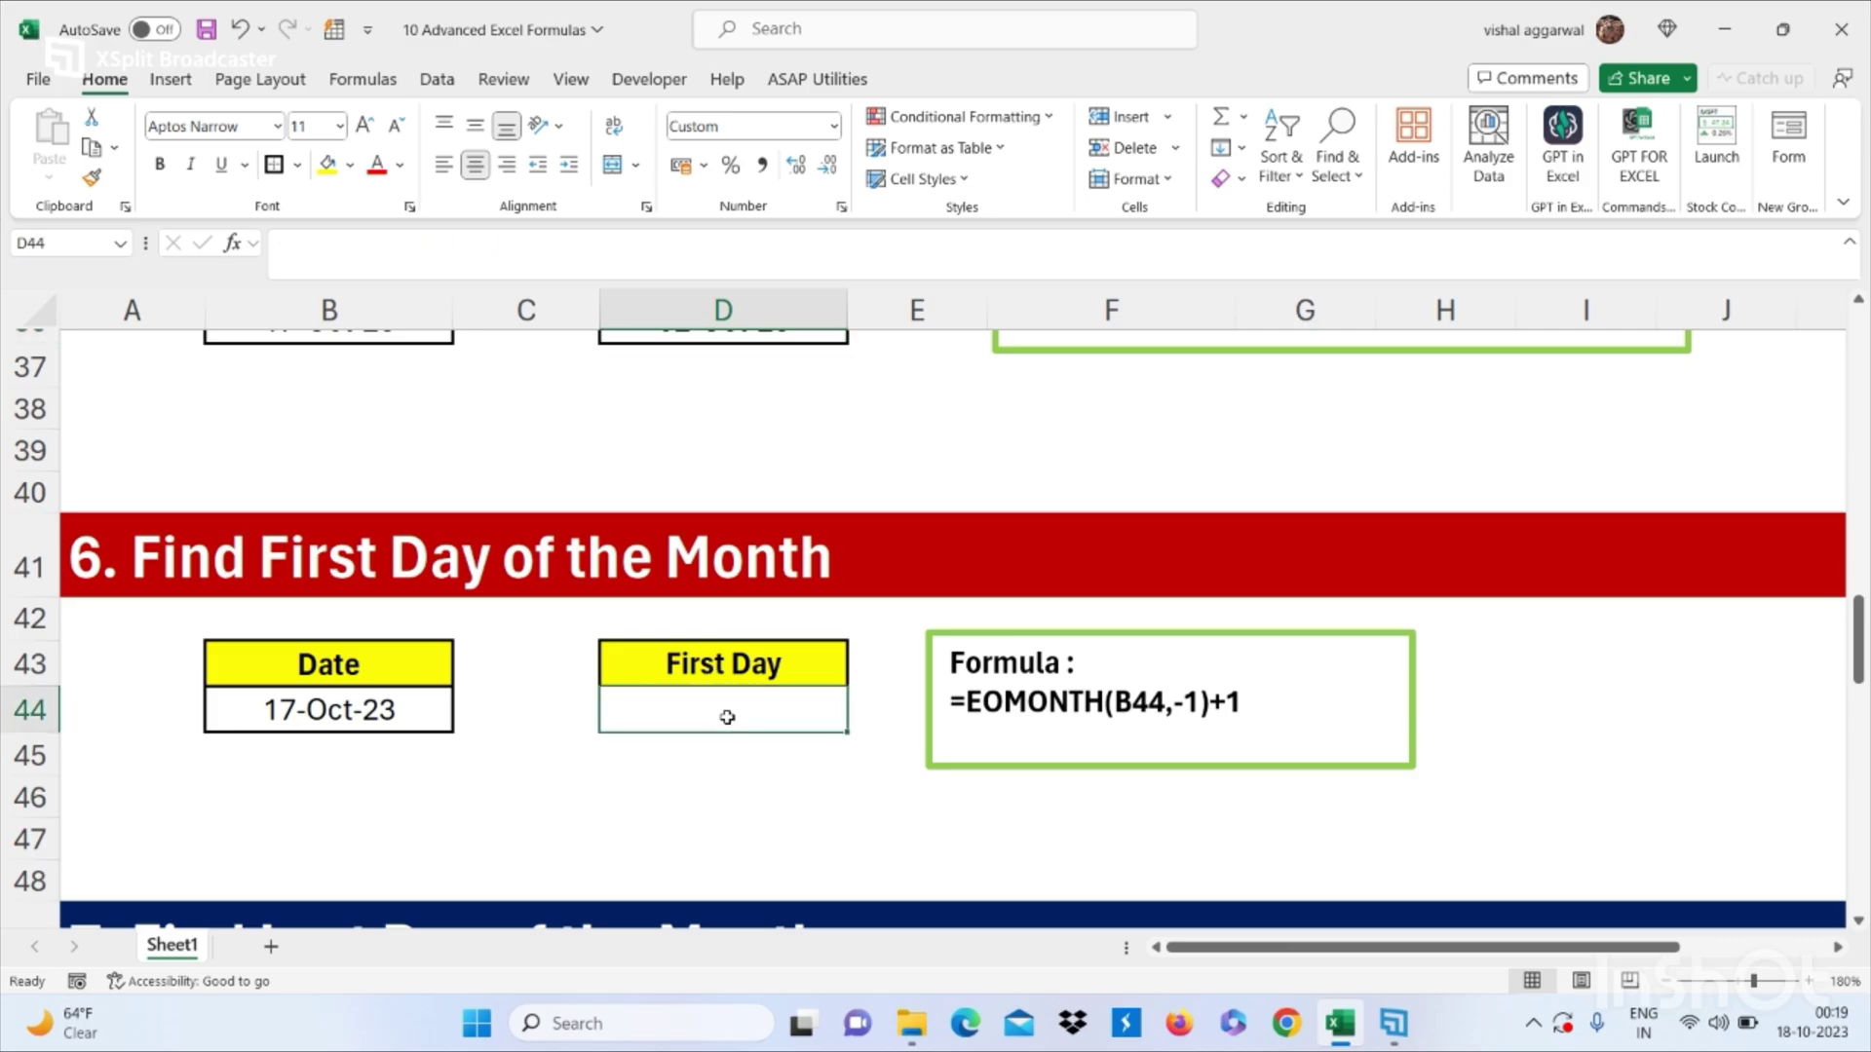
{"action": "type", "text": "="}
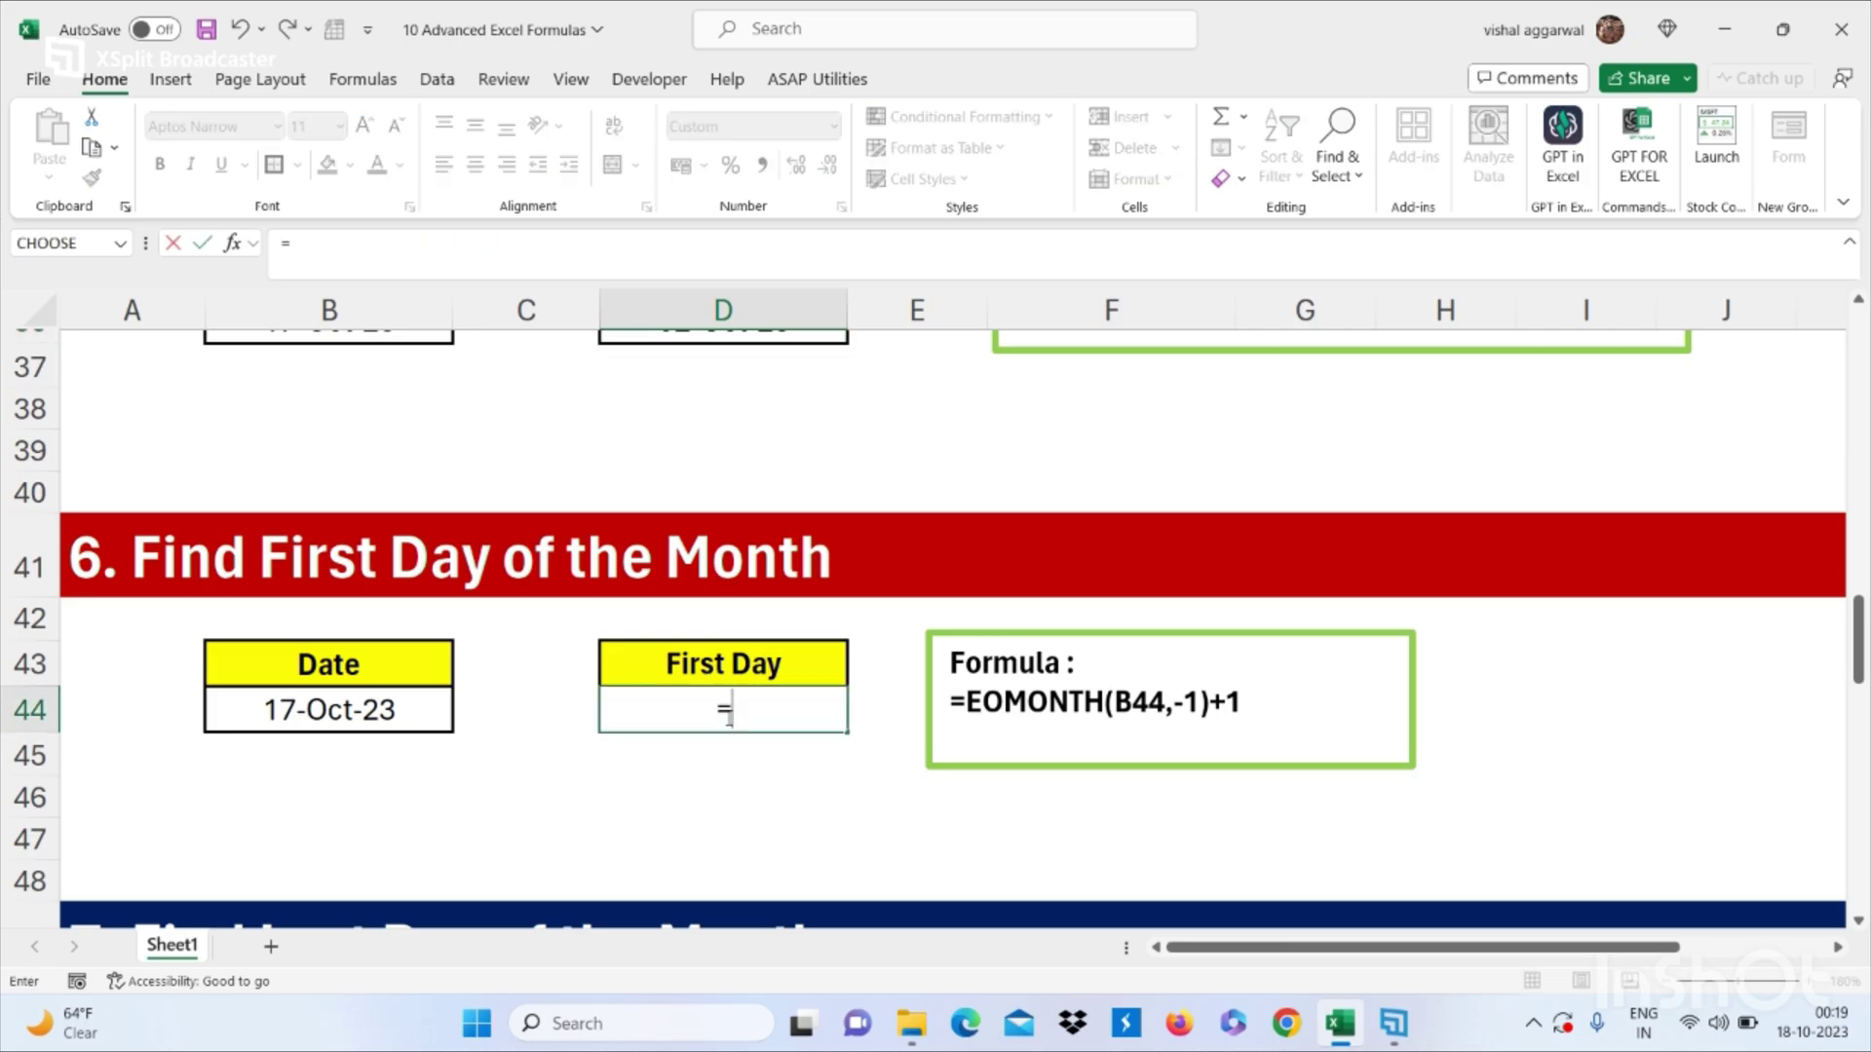
{"action": "type", "text": "EOM"}
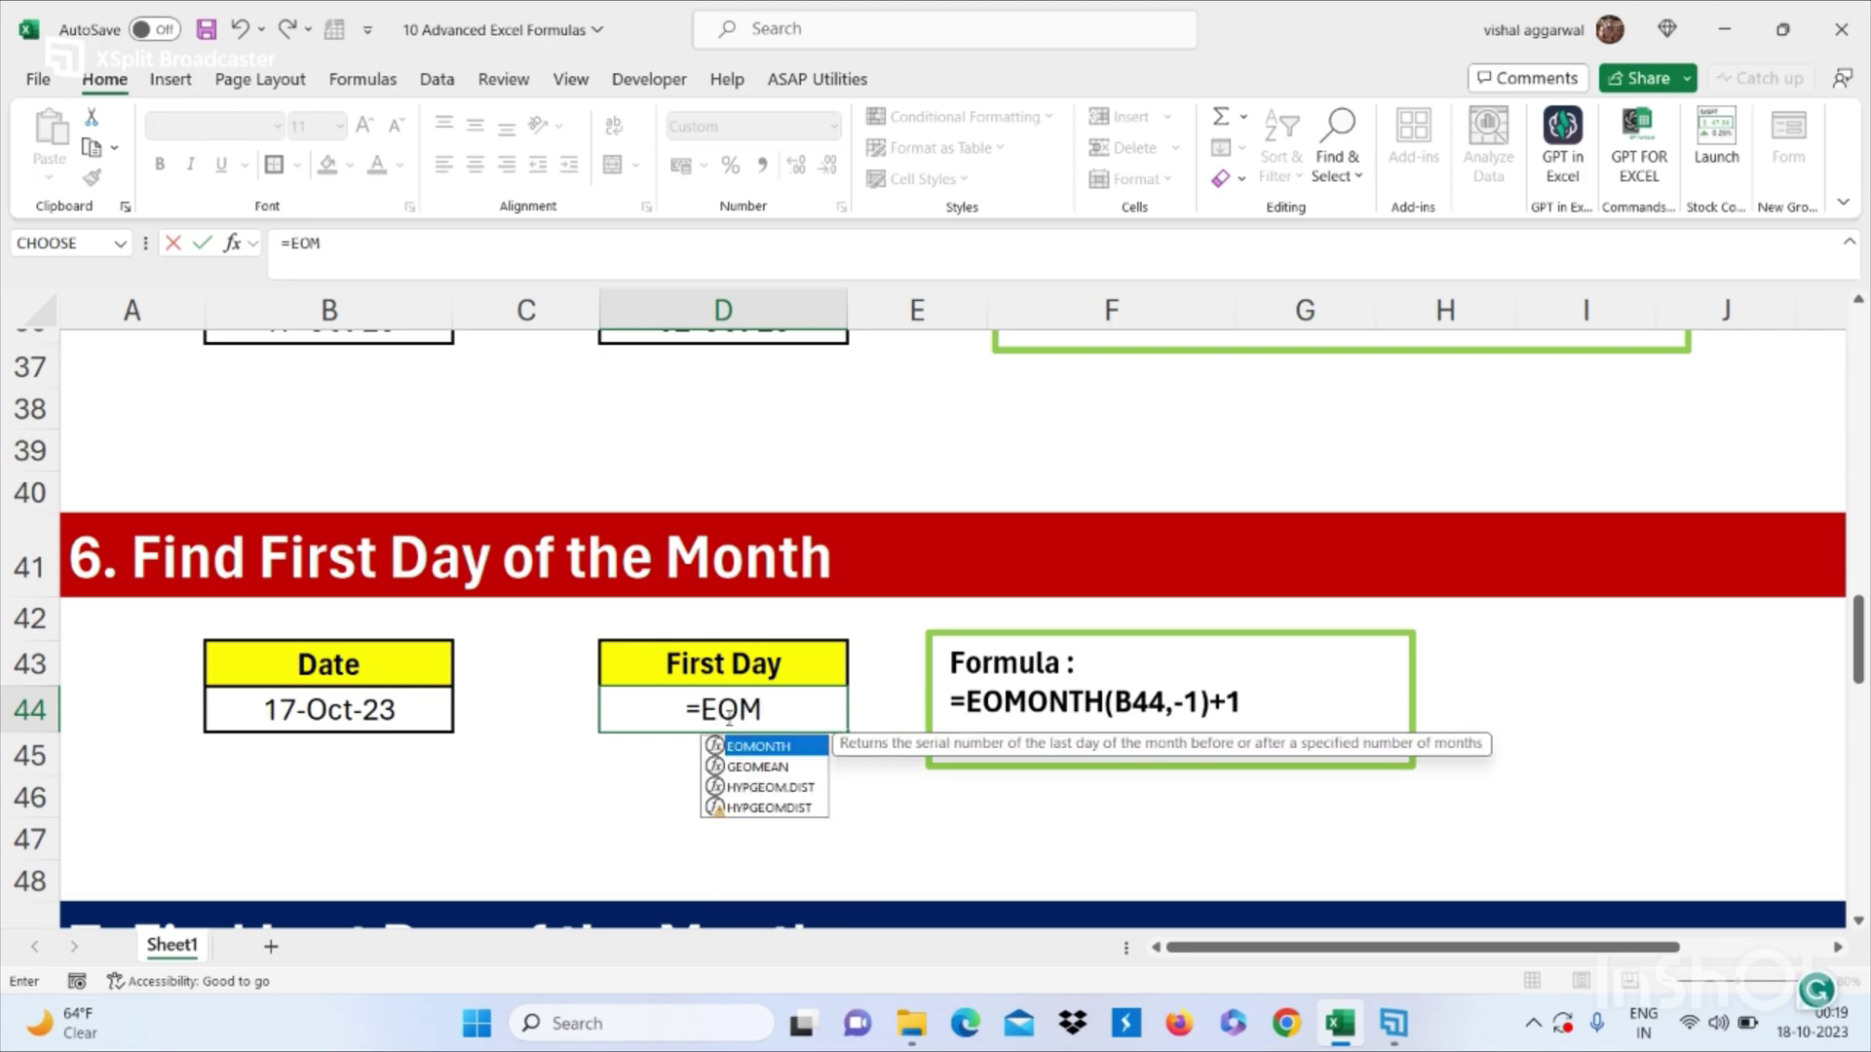
{"action": "key", "text": "Tab"}
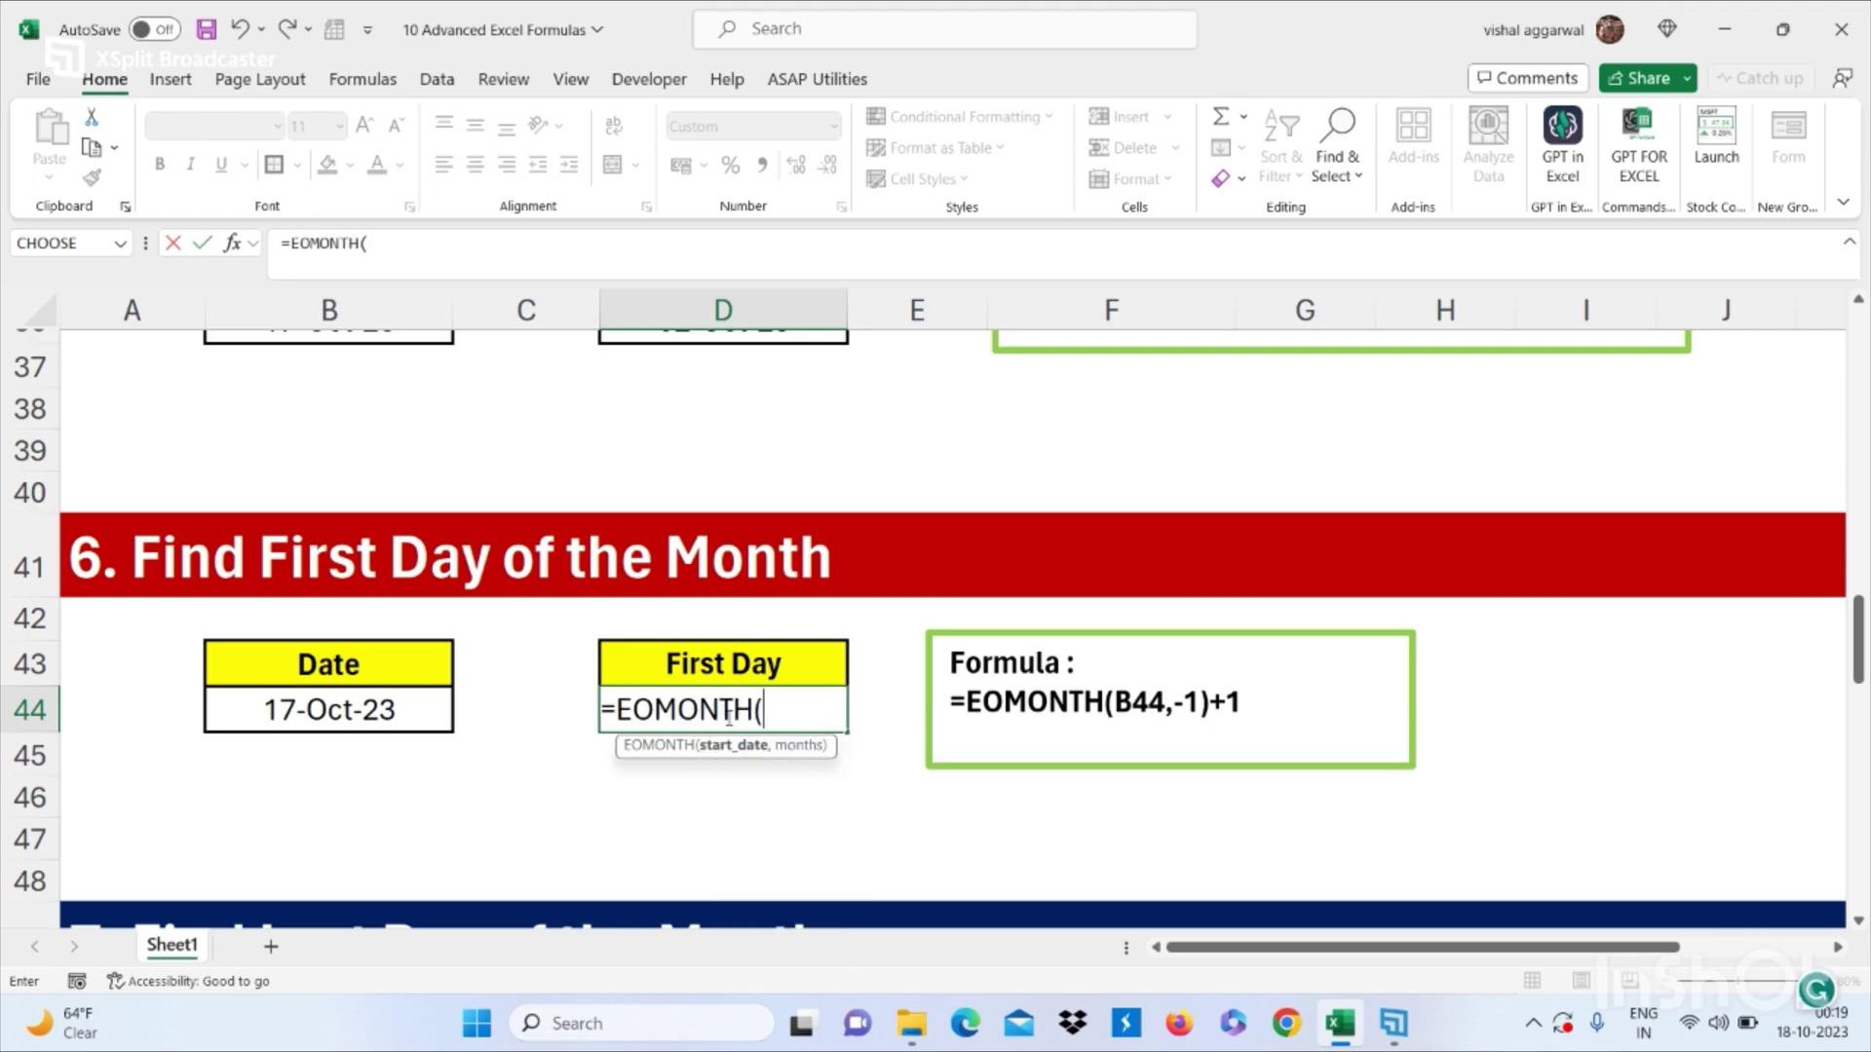
{"action": "left_click", "coordinate": [442, 719]}
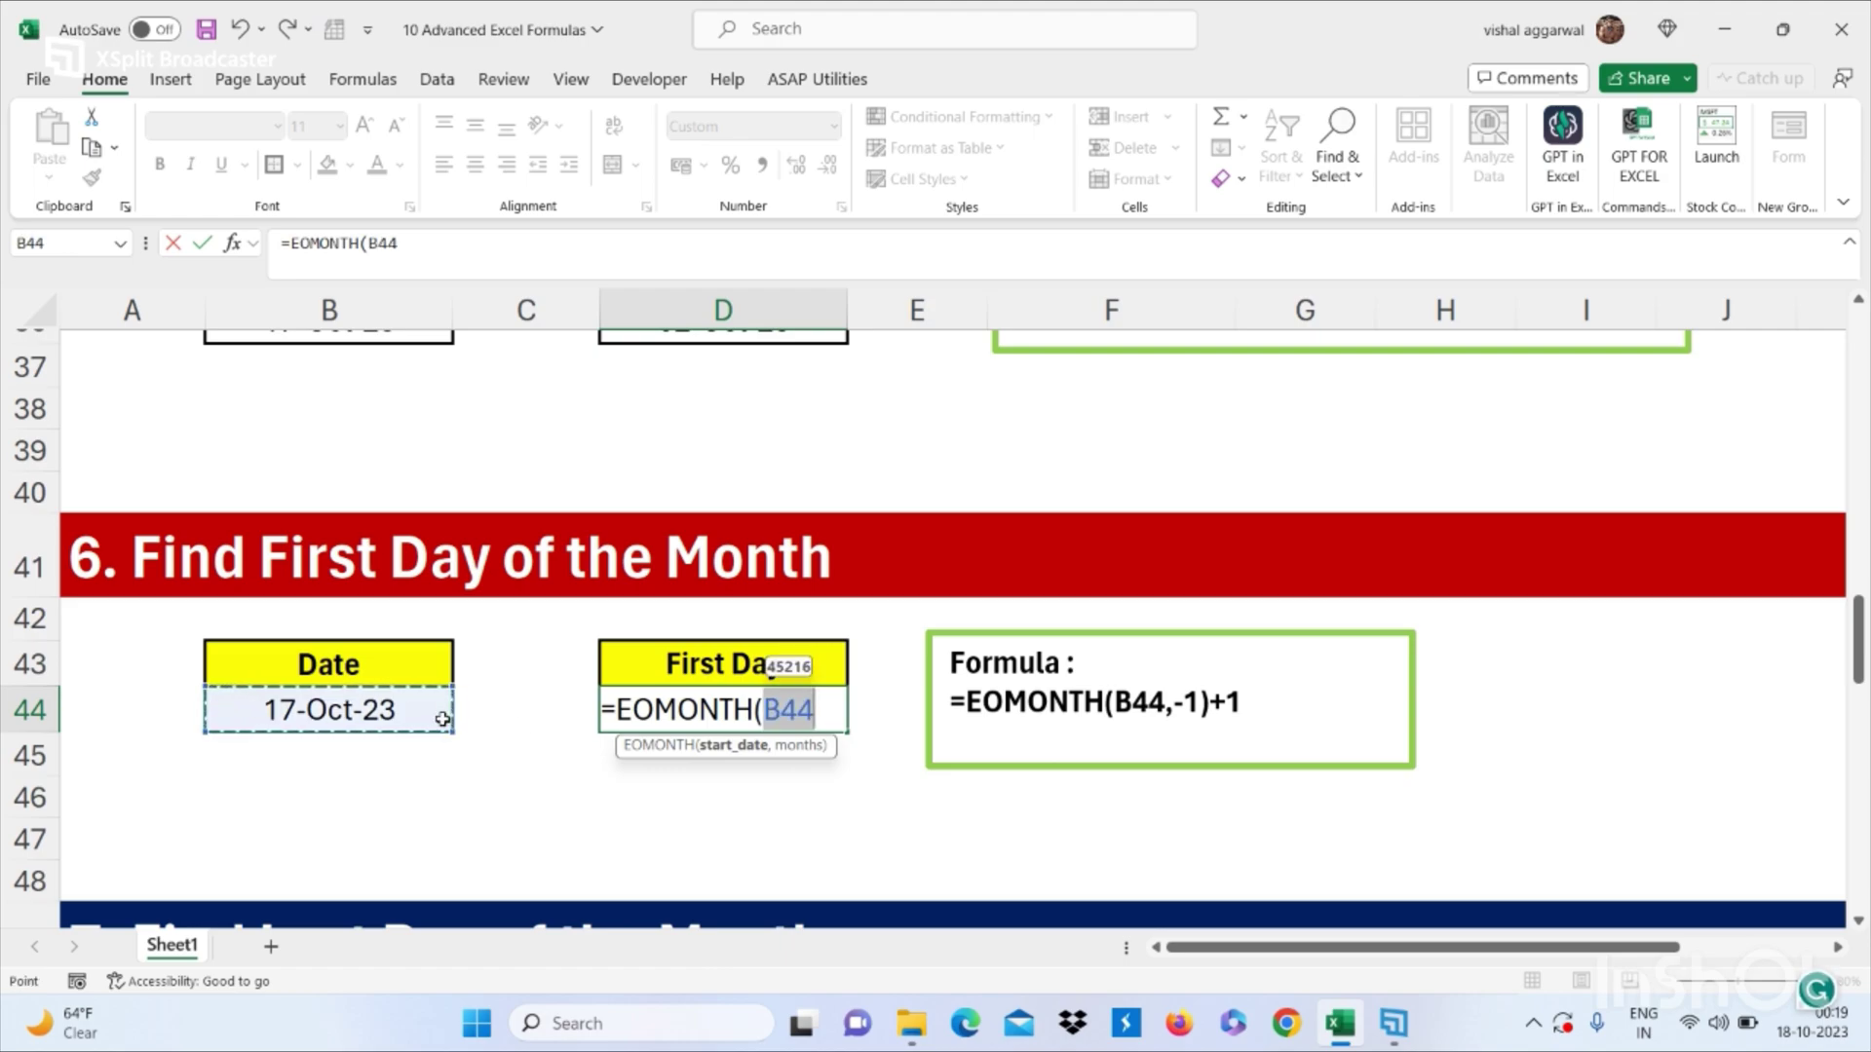
{"action": "type", "text": ",-1"}
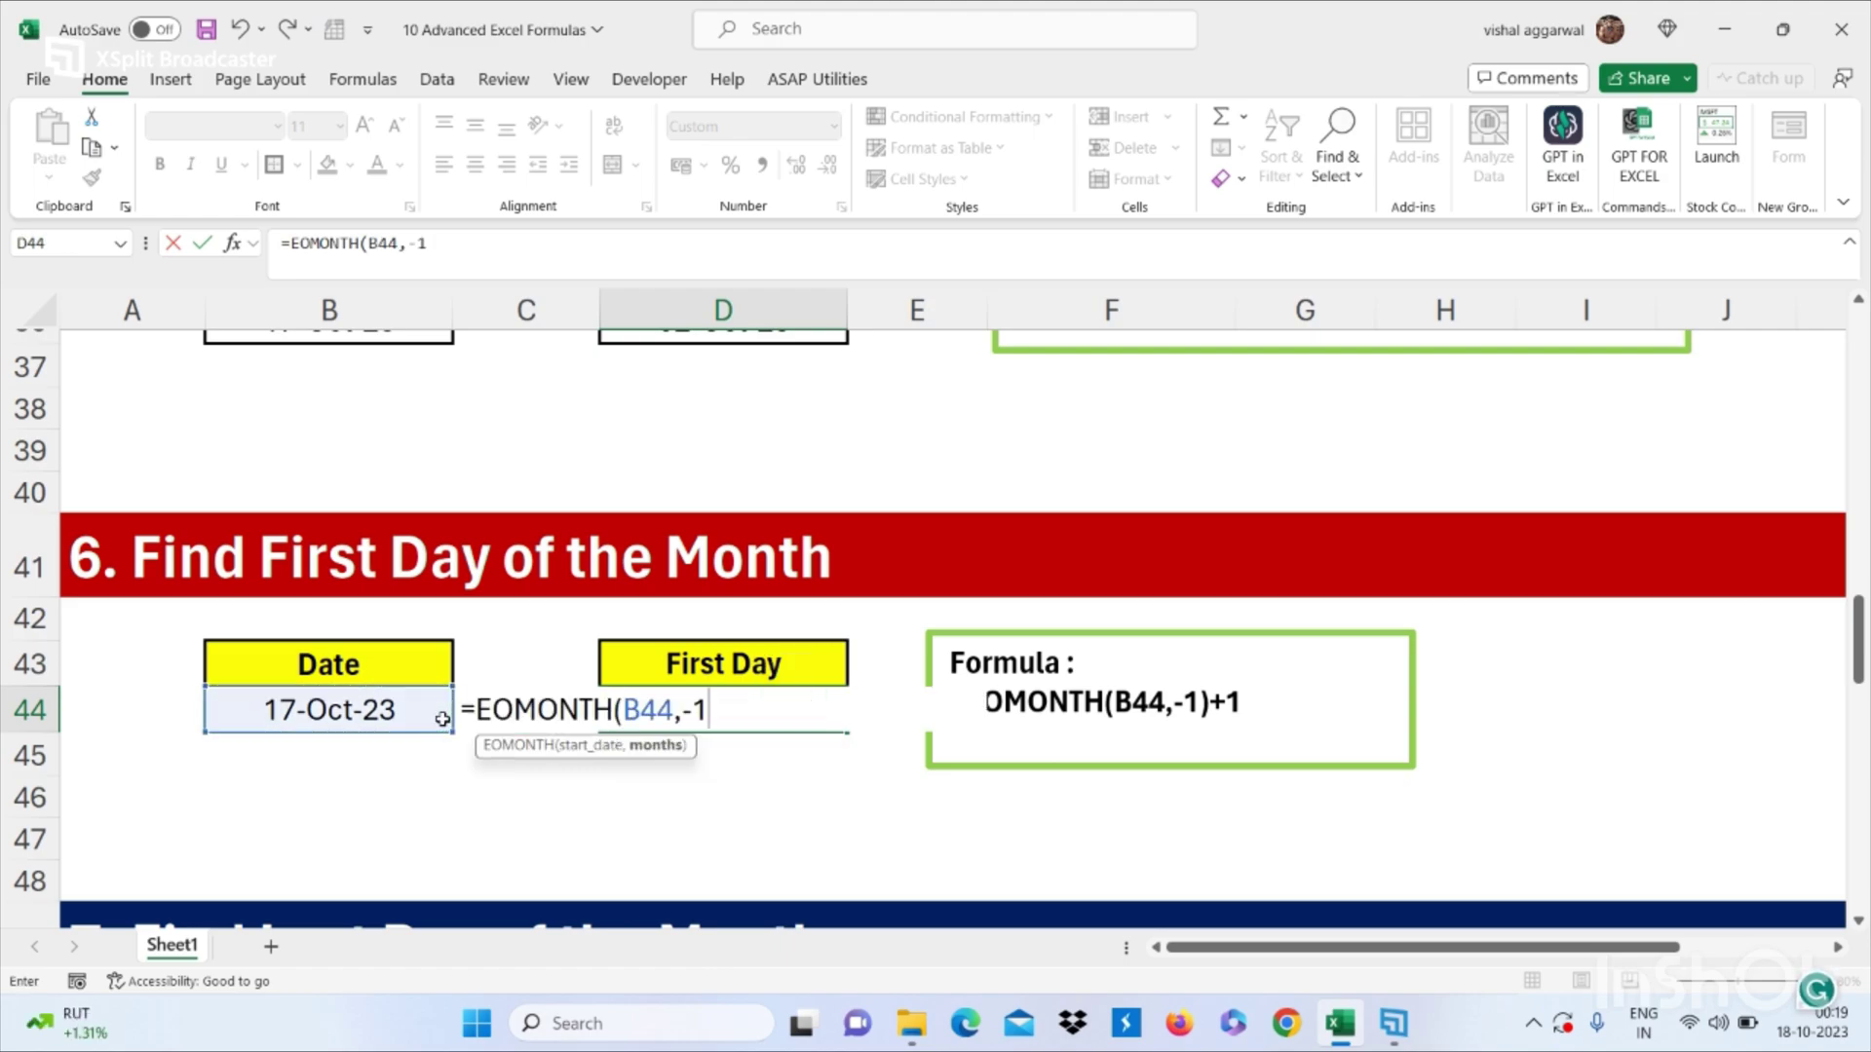
{"action": "type", "text": ")+1"}
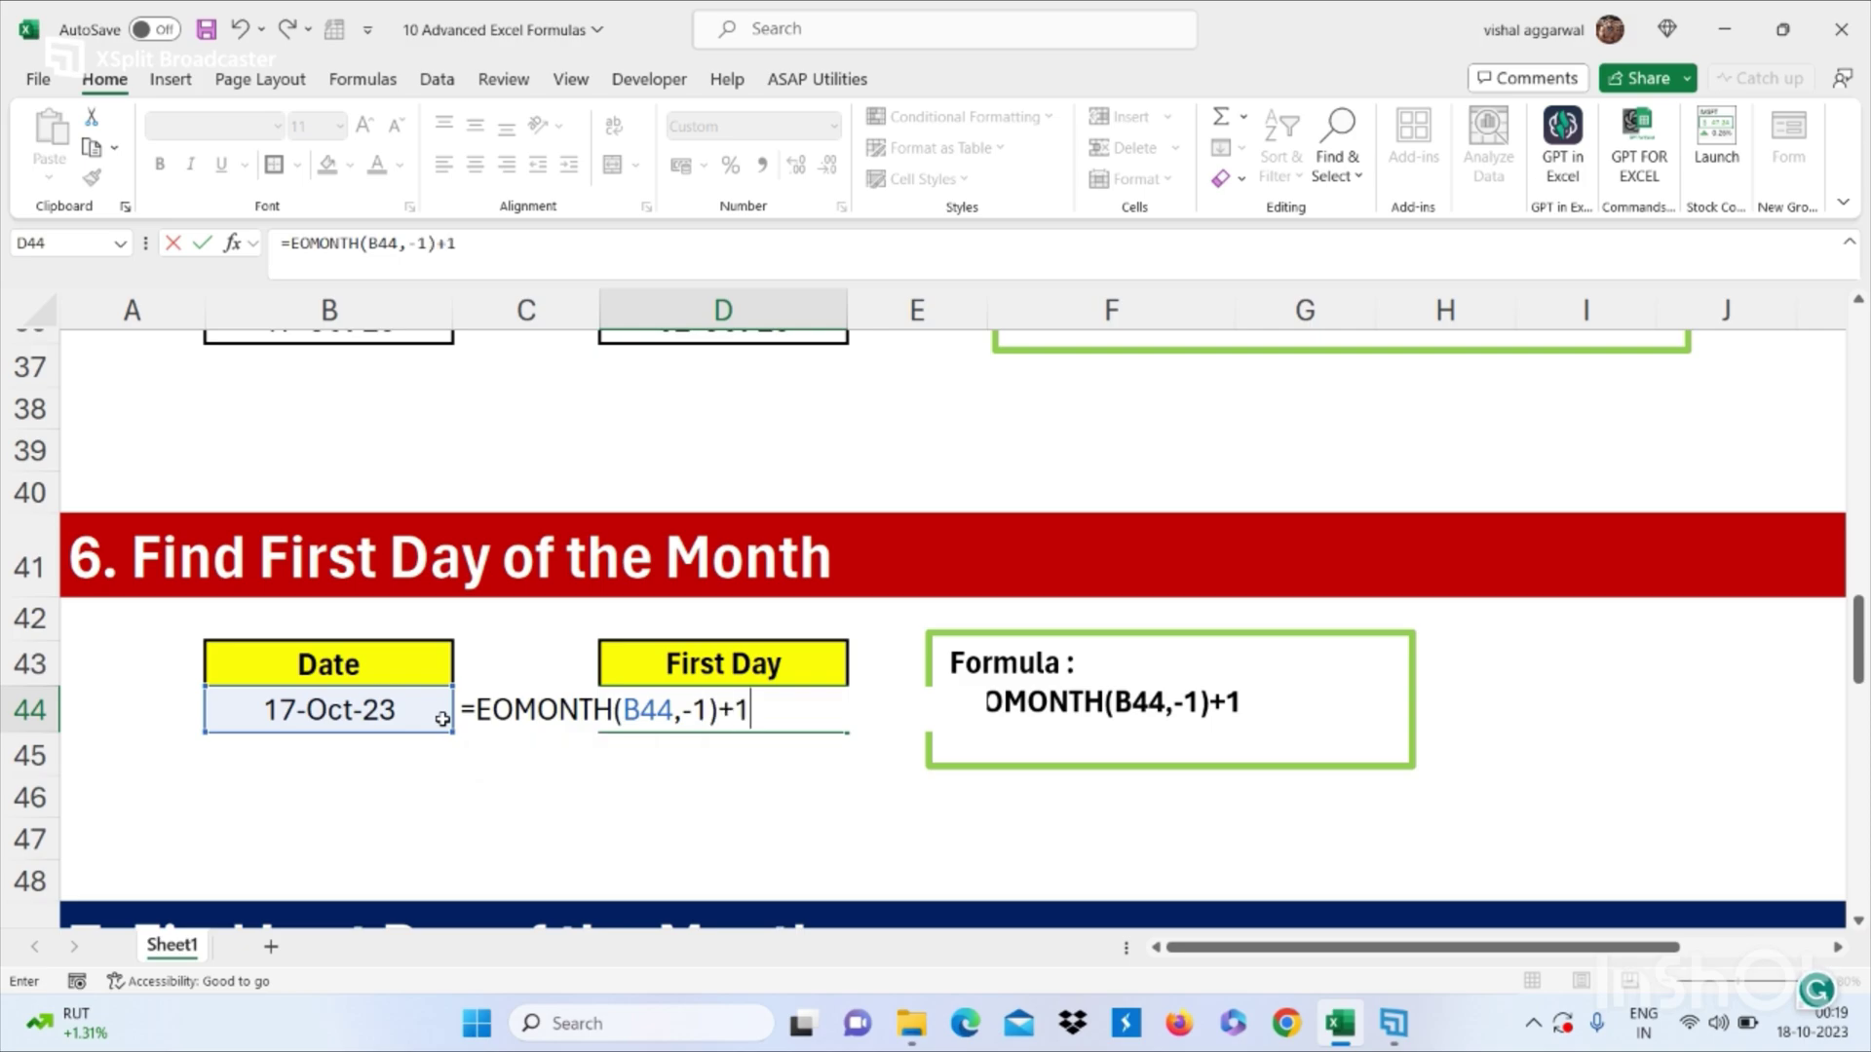
{"action": "key", "text": "Return"}
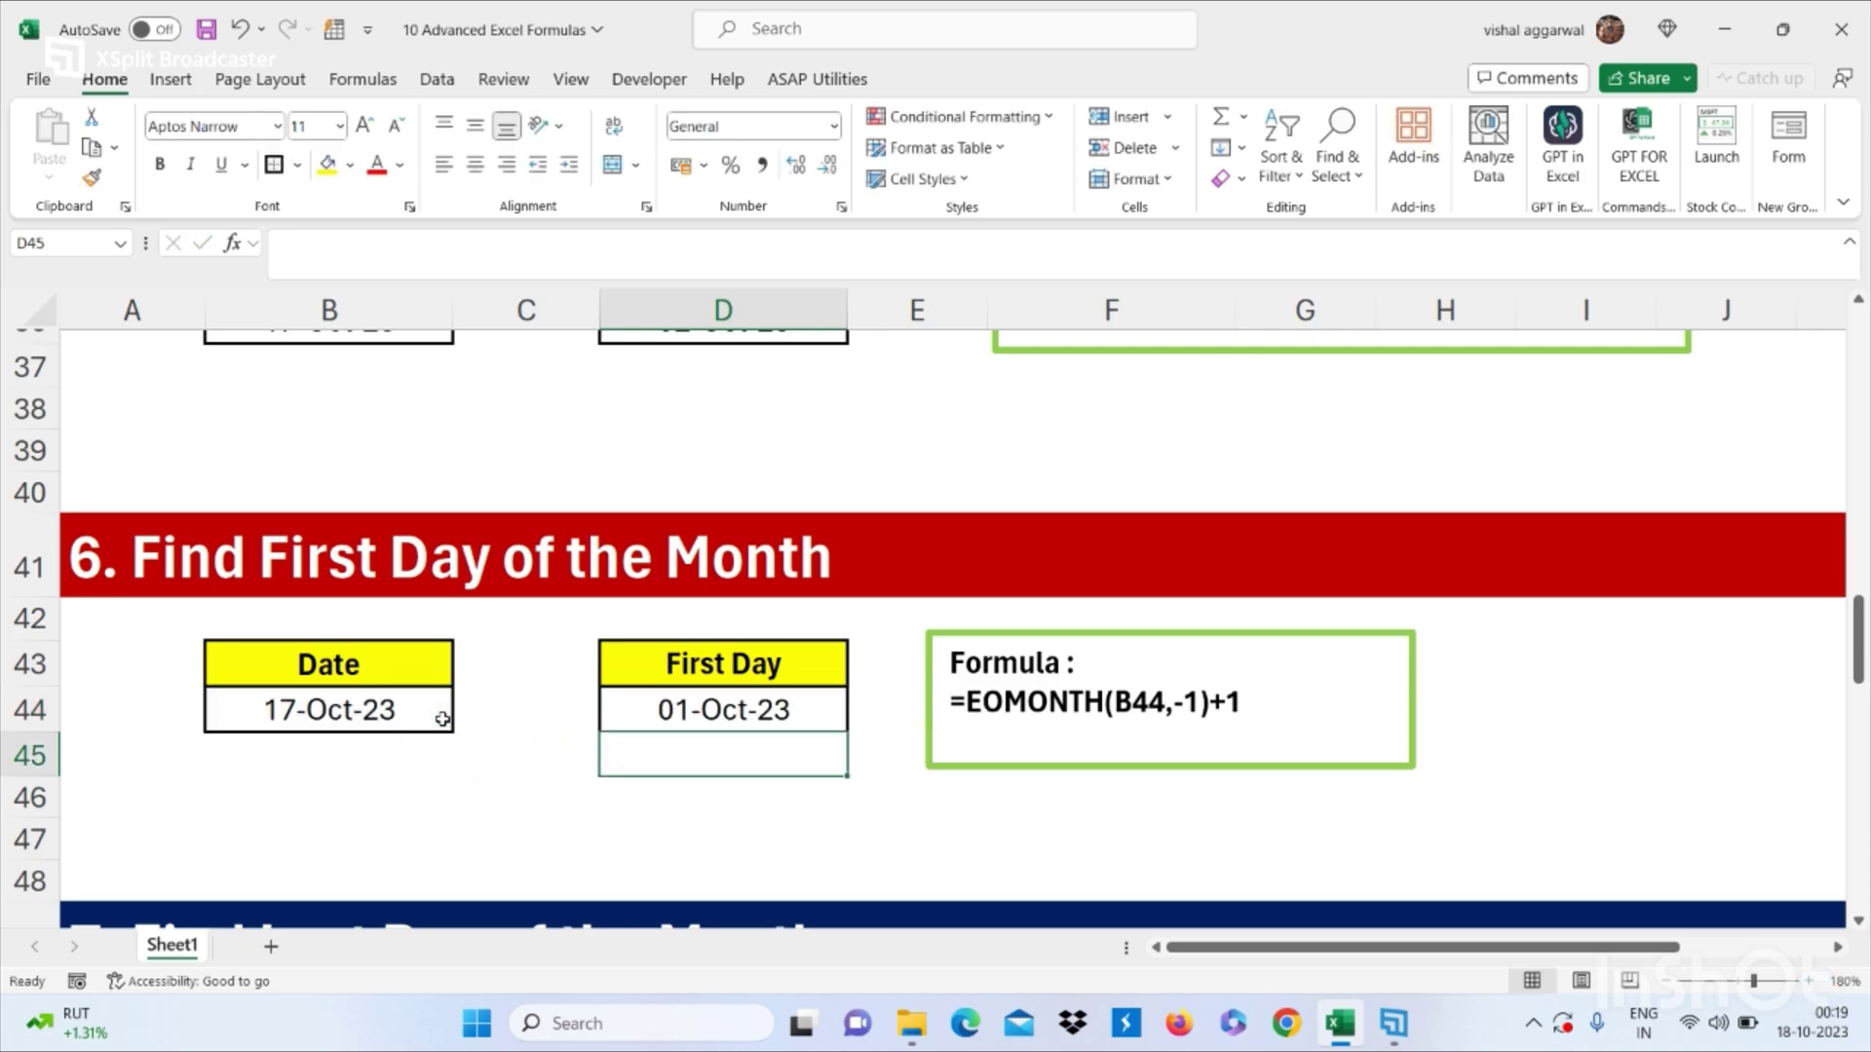
{"action": "left_click", "coordinate": [785, 710]}
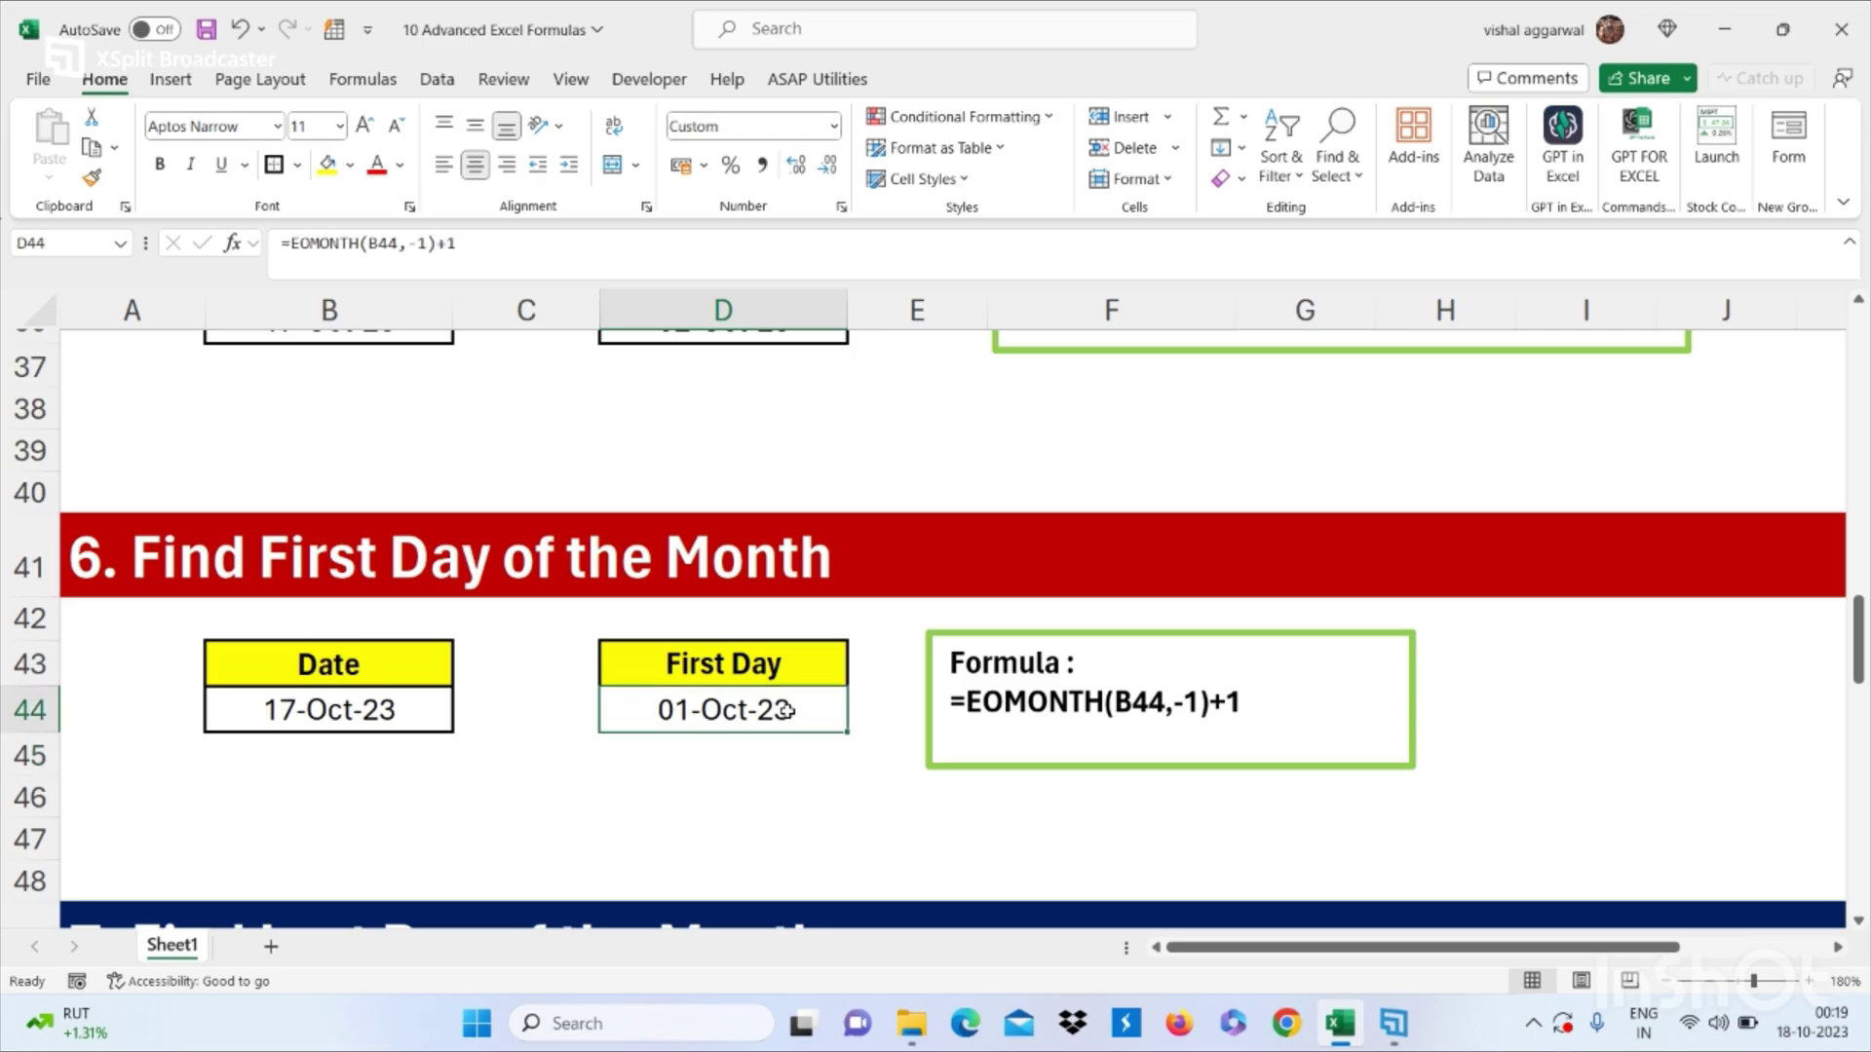
Step: Enter the last-day-of-month formula in D52, under Last Day in section 7: =EOMONTH(B52,0)
{"action": "scroll", "coordinate": [785, 710], "scroll_direction": "down", "scroll_amount": 1}
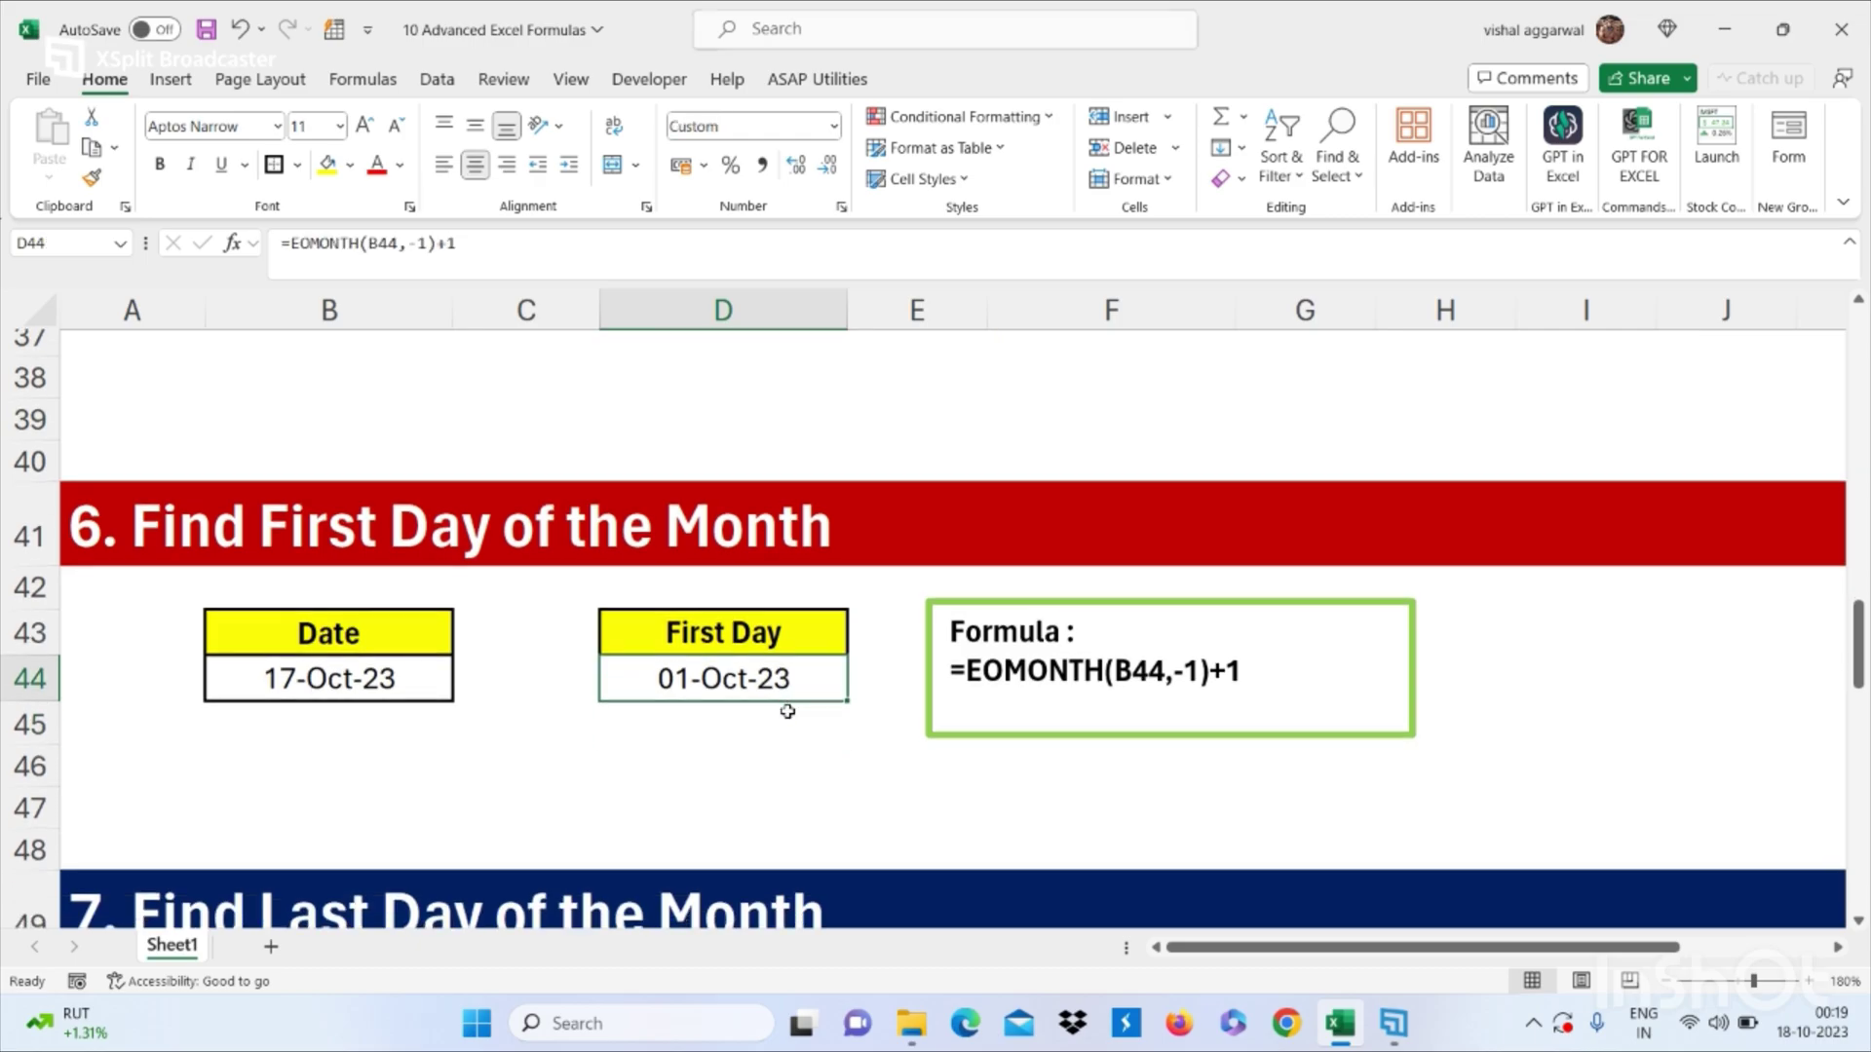
{"action": "scroll", "coordinate": [787, 712], "scroll_direction": "down", "scroll_amount": 4}
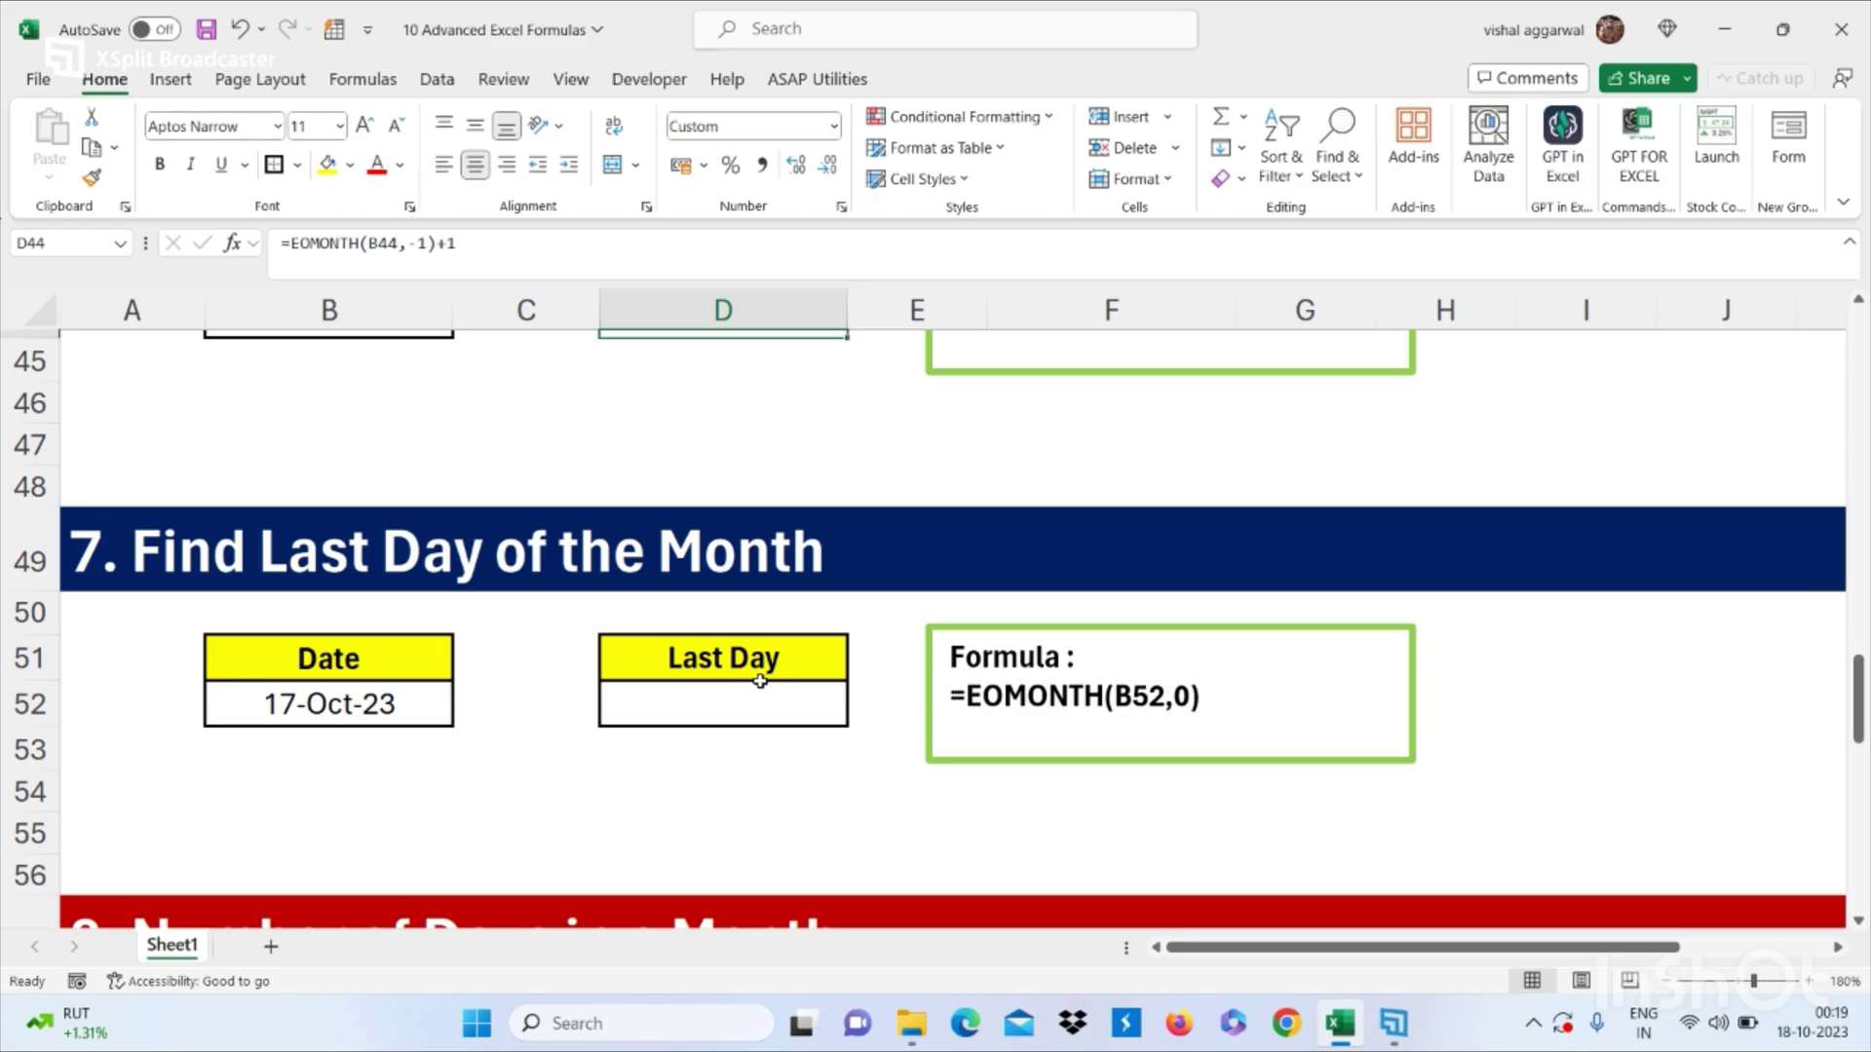
{"action": "left_click", "coordinate": [717, 713]}
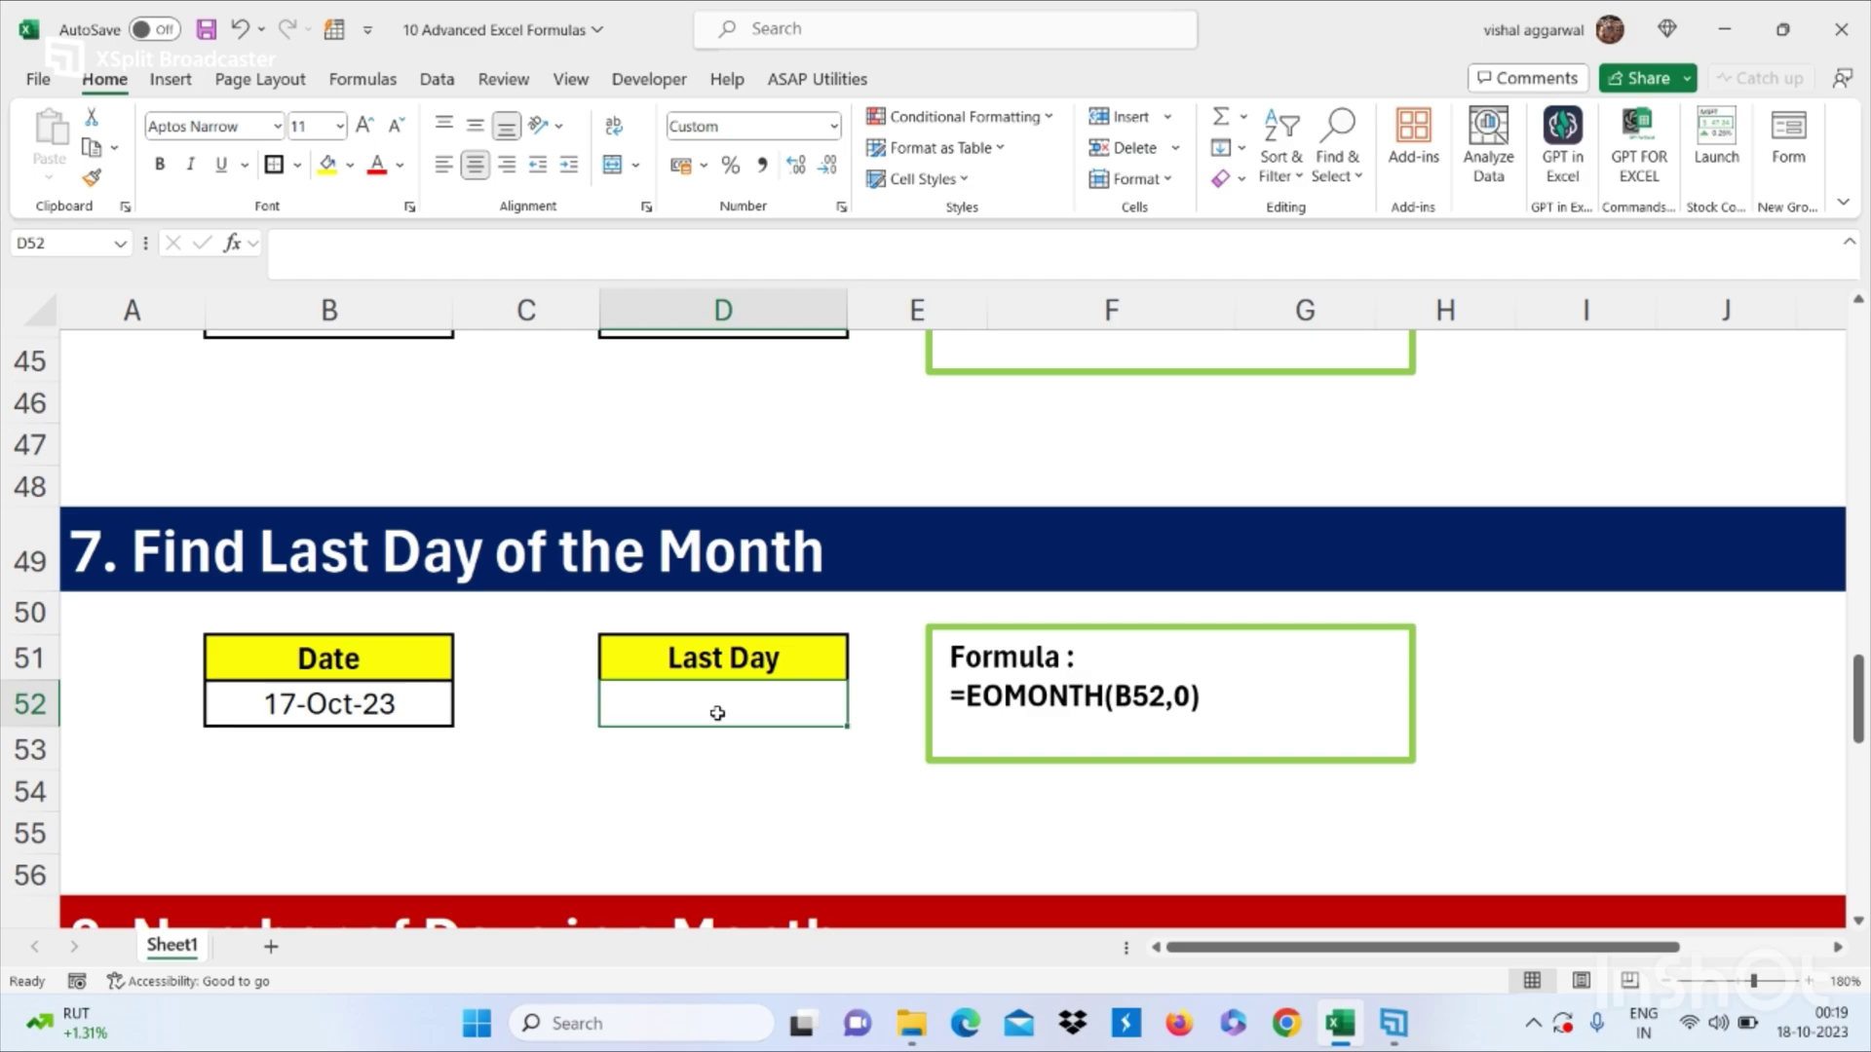
{"action": "type", "text": "=eom"}
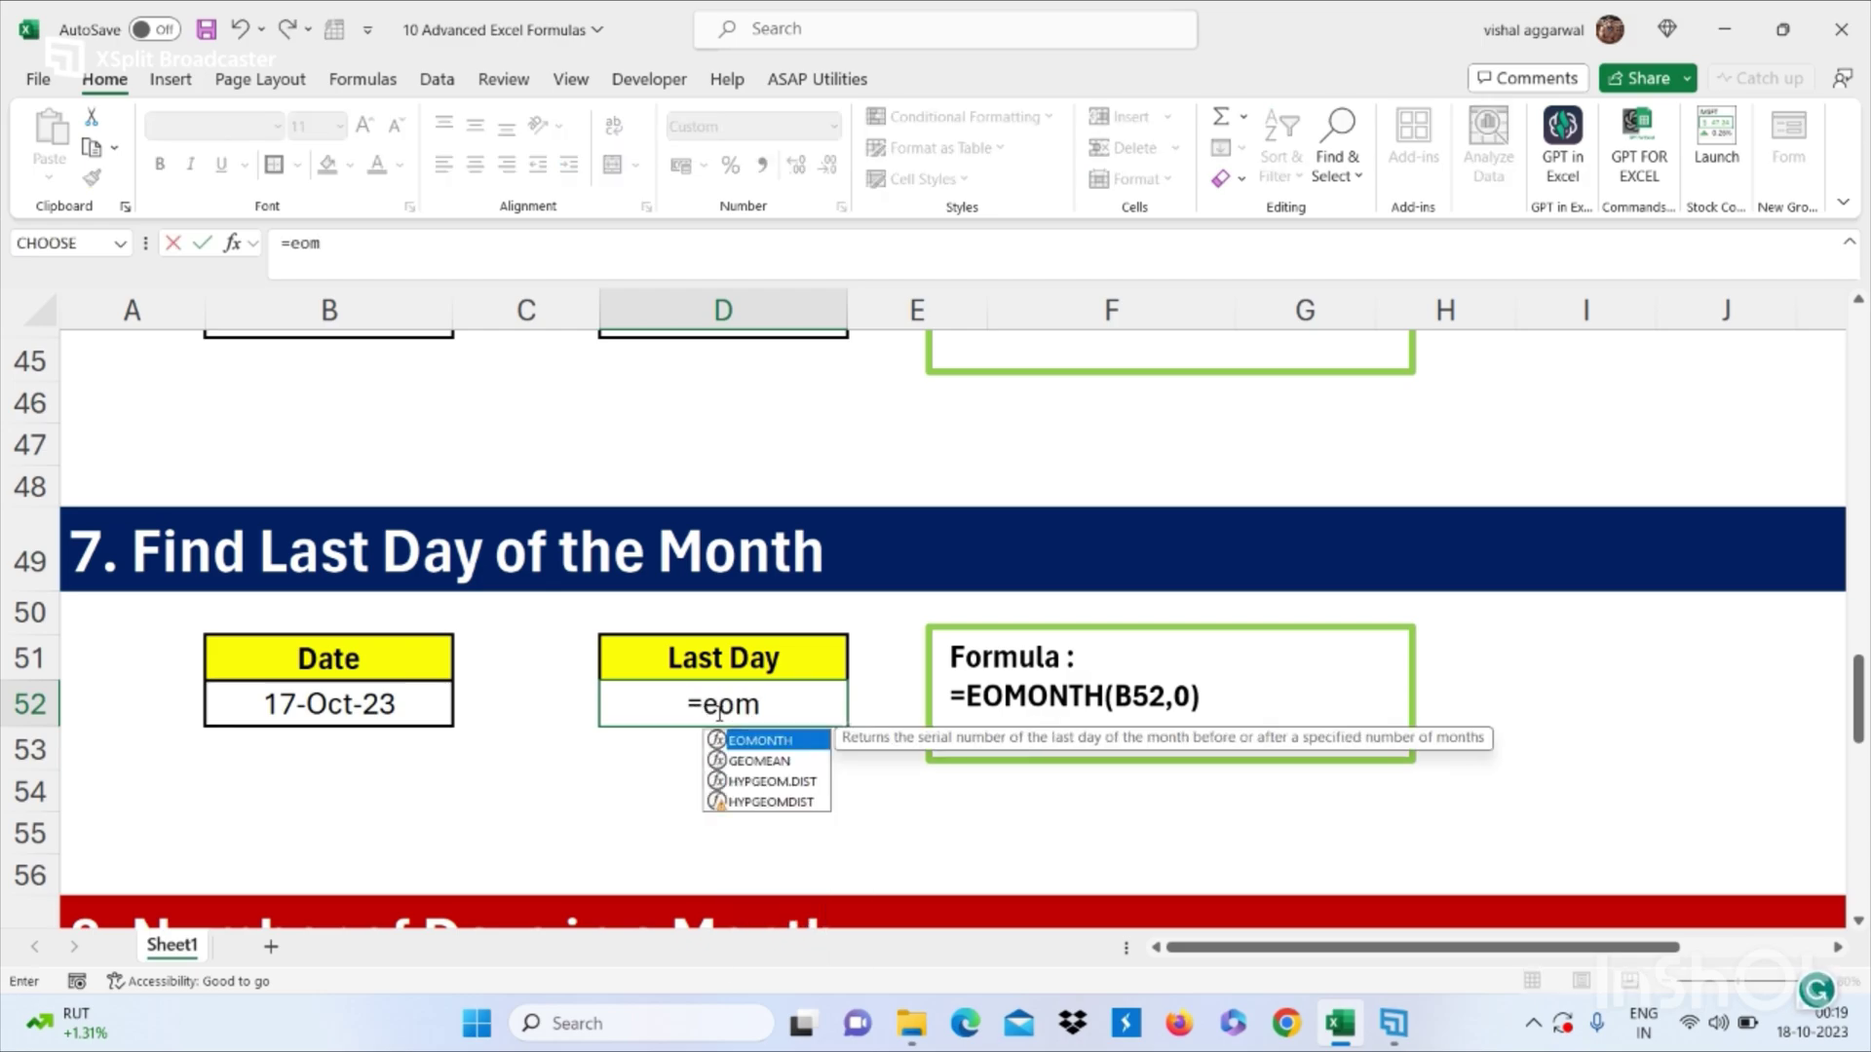
{"action": "key", "text": "Tab"}
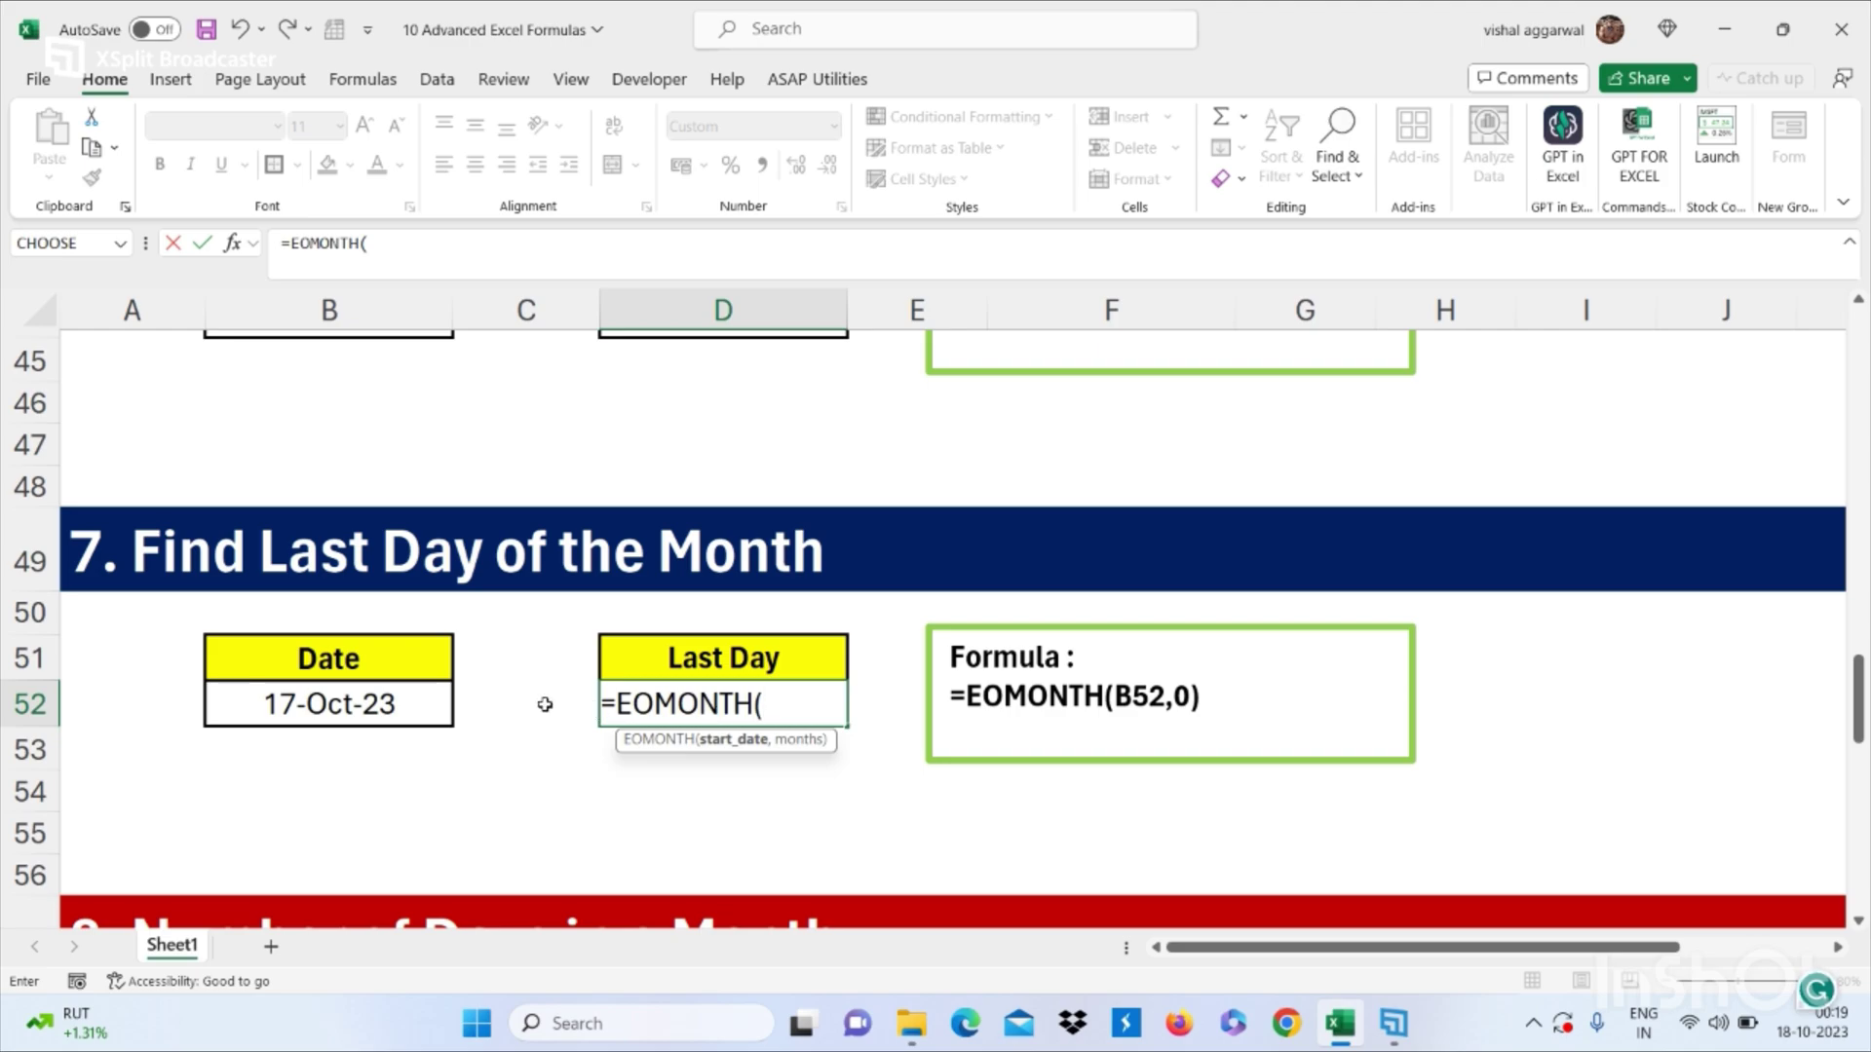
{"action": "left_click", "coordinate": [422, 704]}
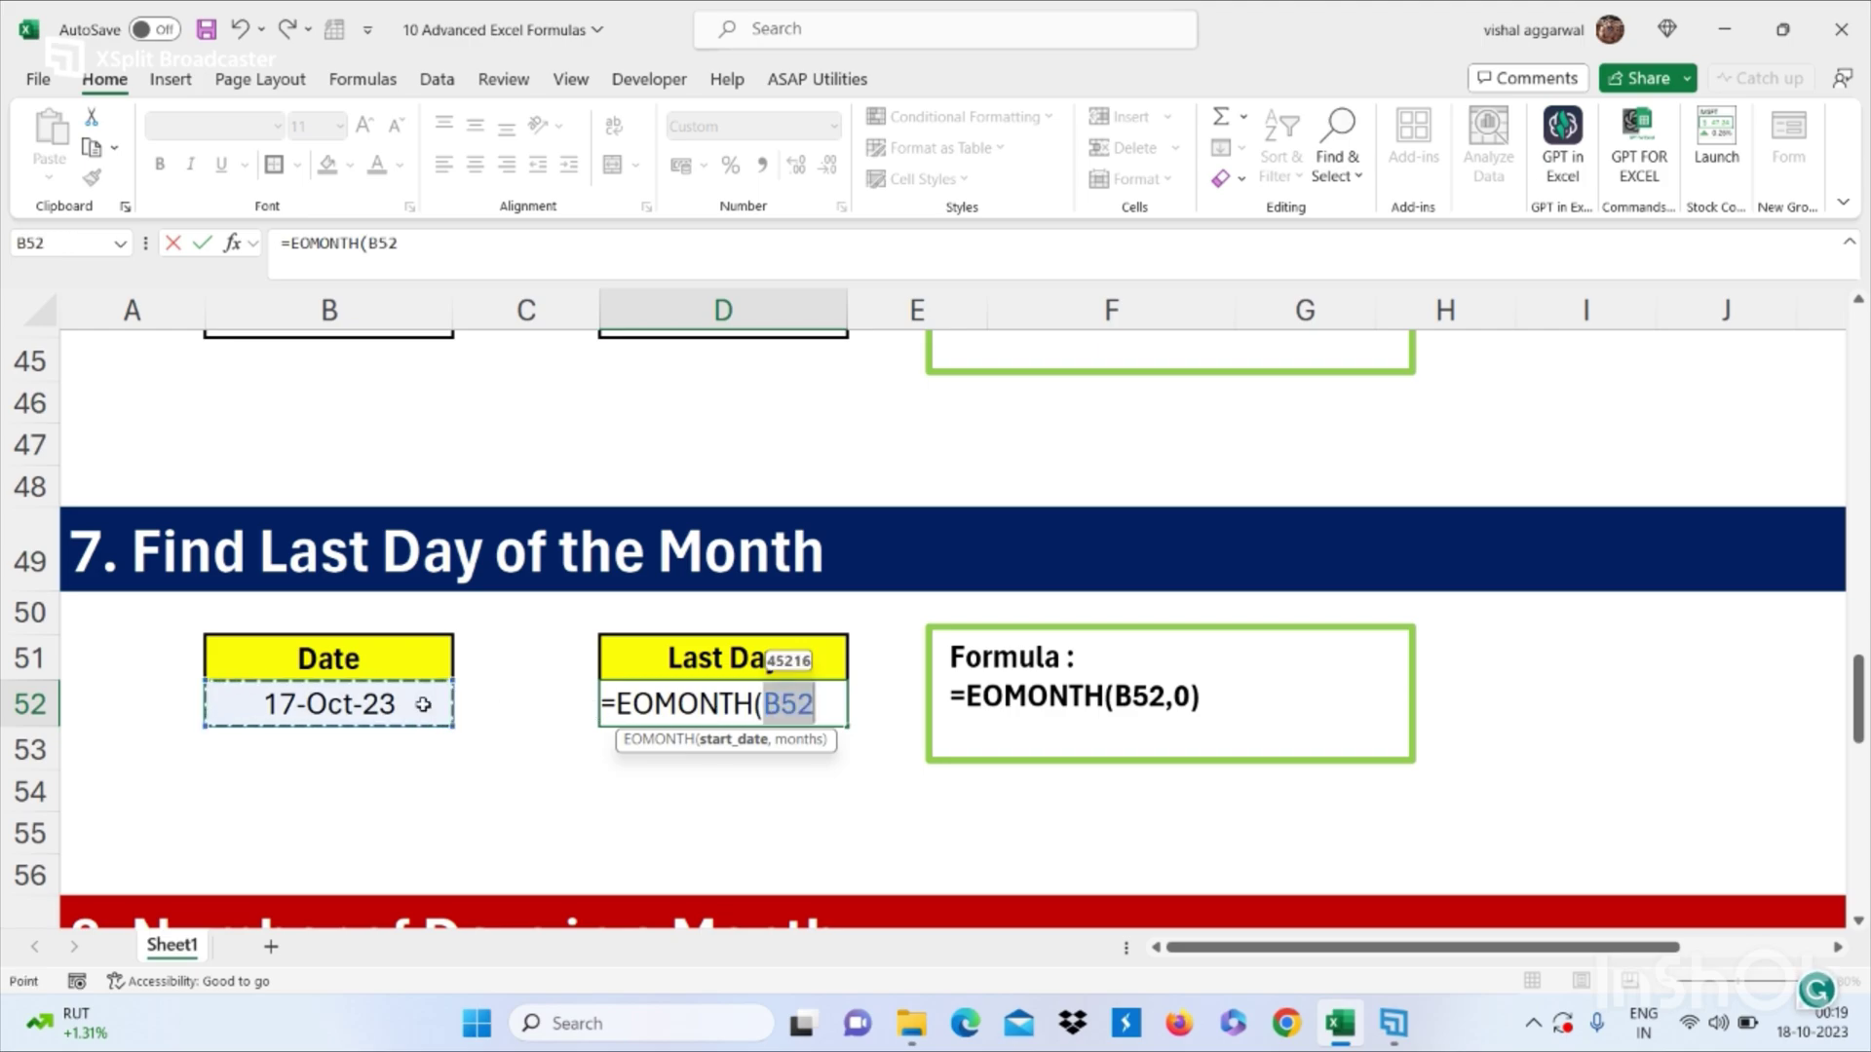
{"action": "type", "text": ",0)"}
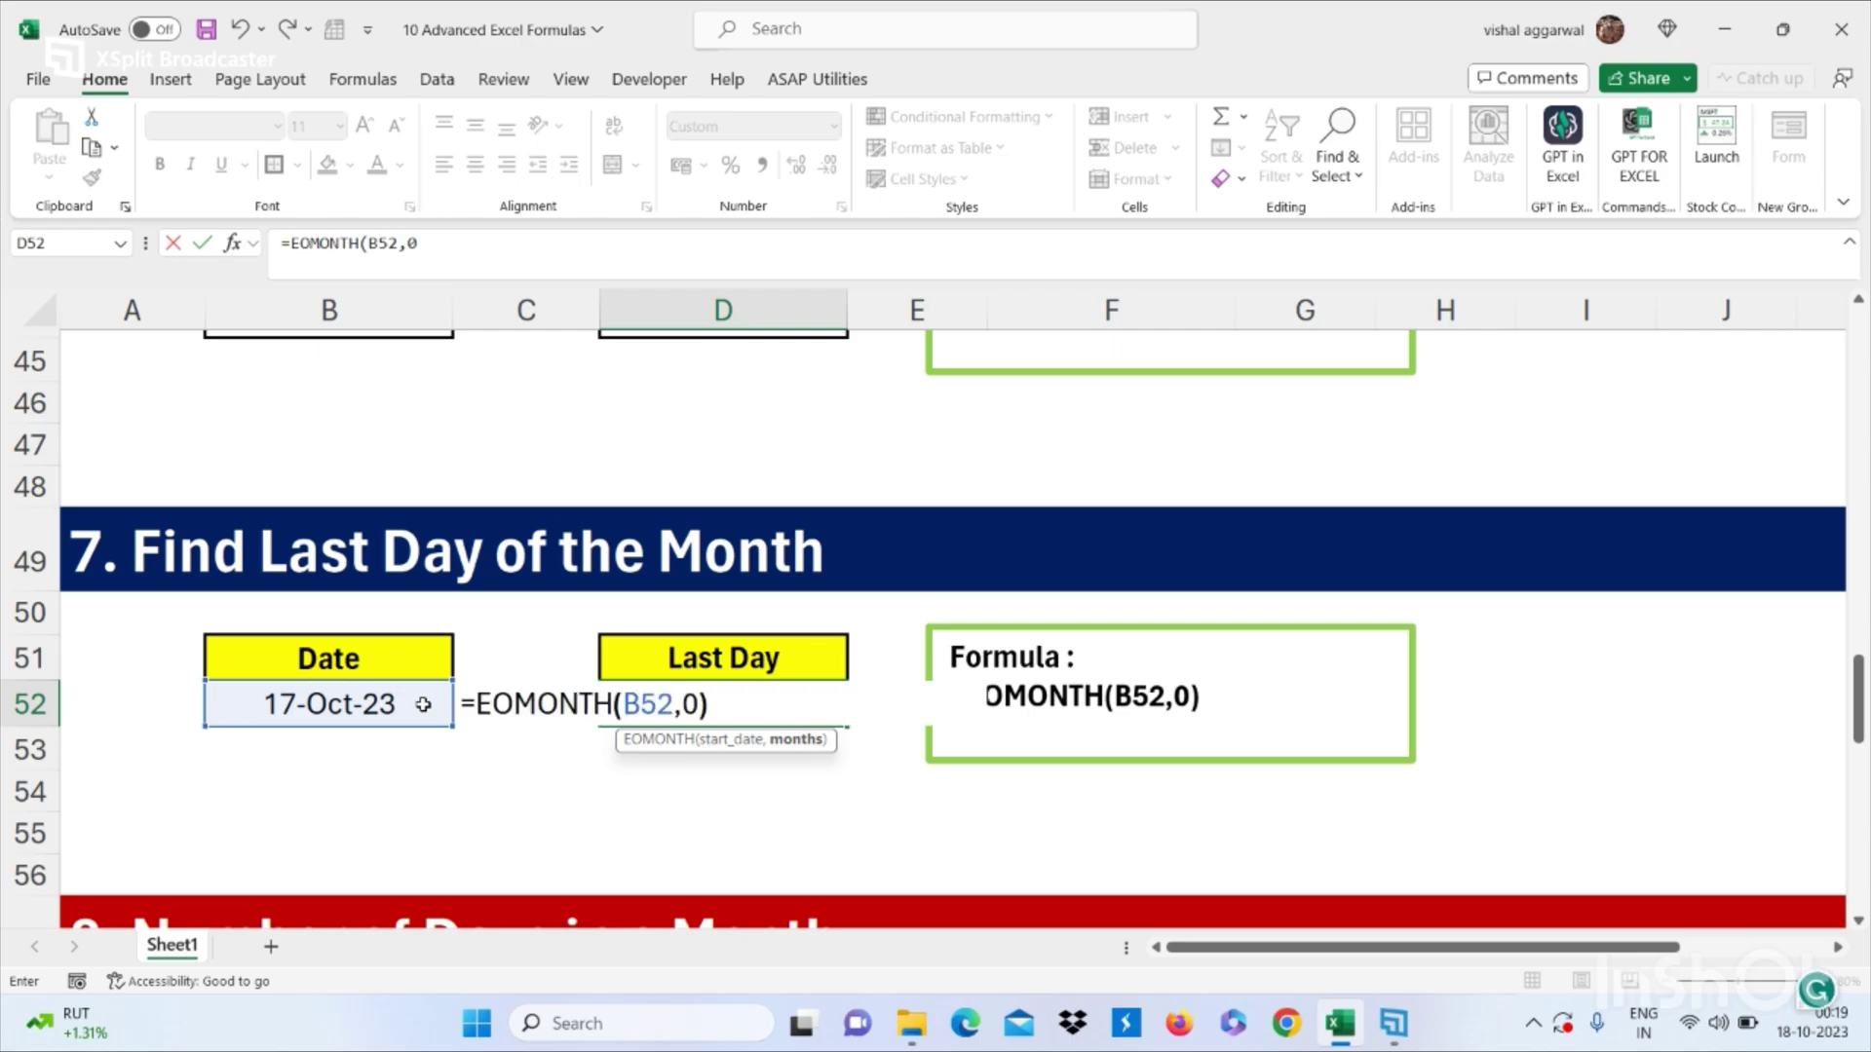
{"action": "key", "text": "Return"}
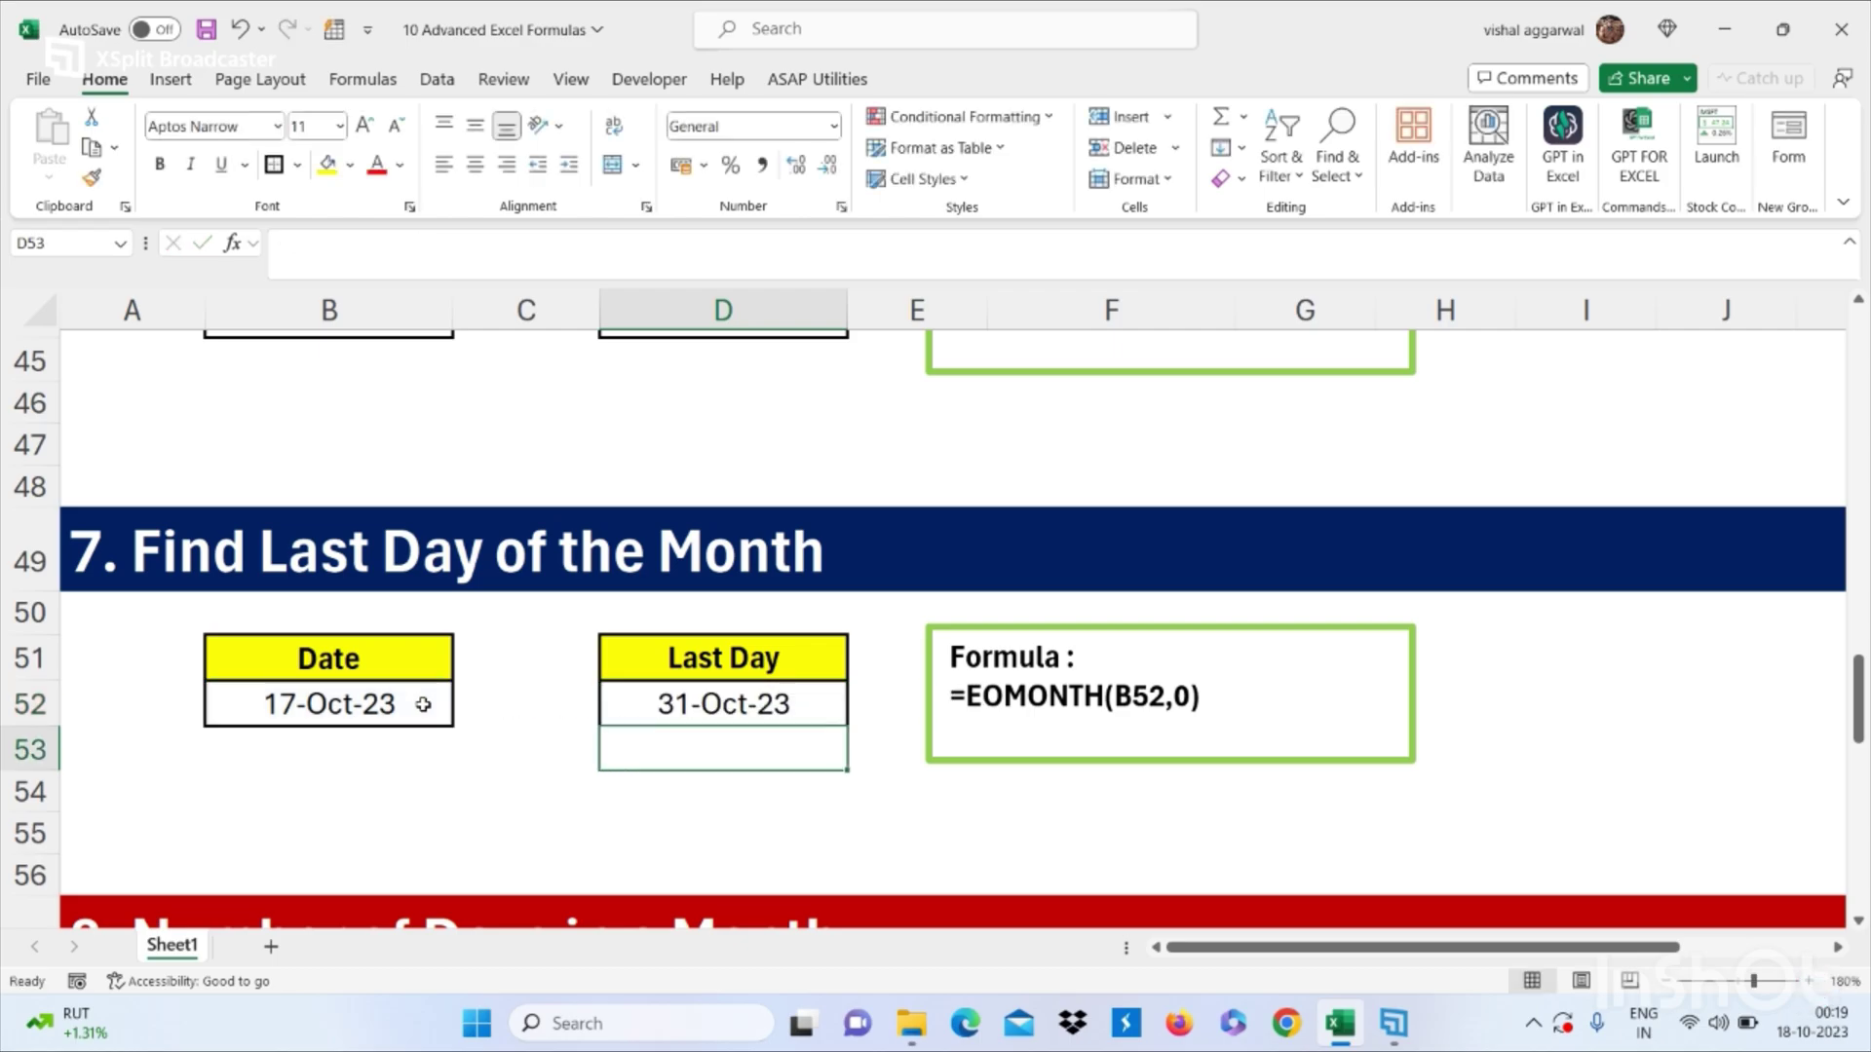
Step: Enter the days-in-month formula in D60, under No. of Days in section 8: =DAY(EOMONTH(B60,0))
{"action": "scroll", "coordinate": [423, 704], "scroll_direction": "down", "scroll_amount": 1}
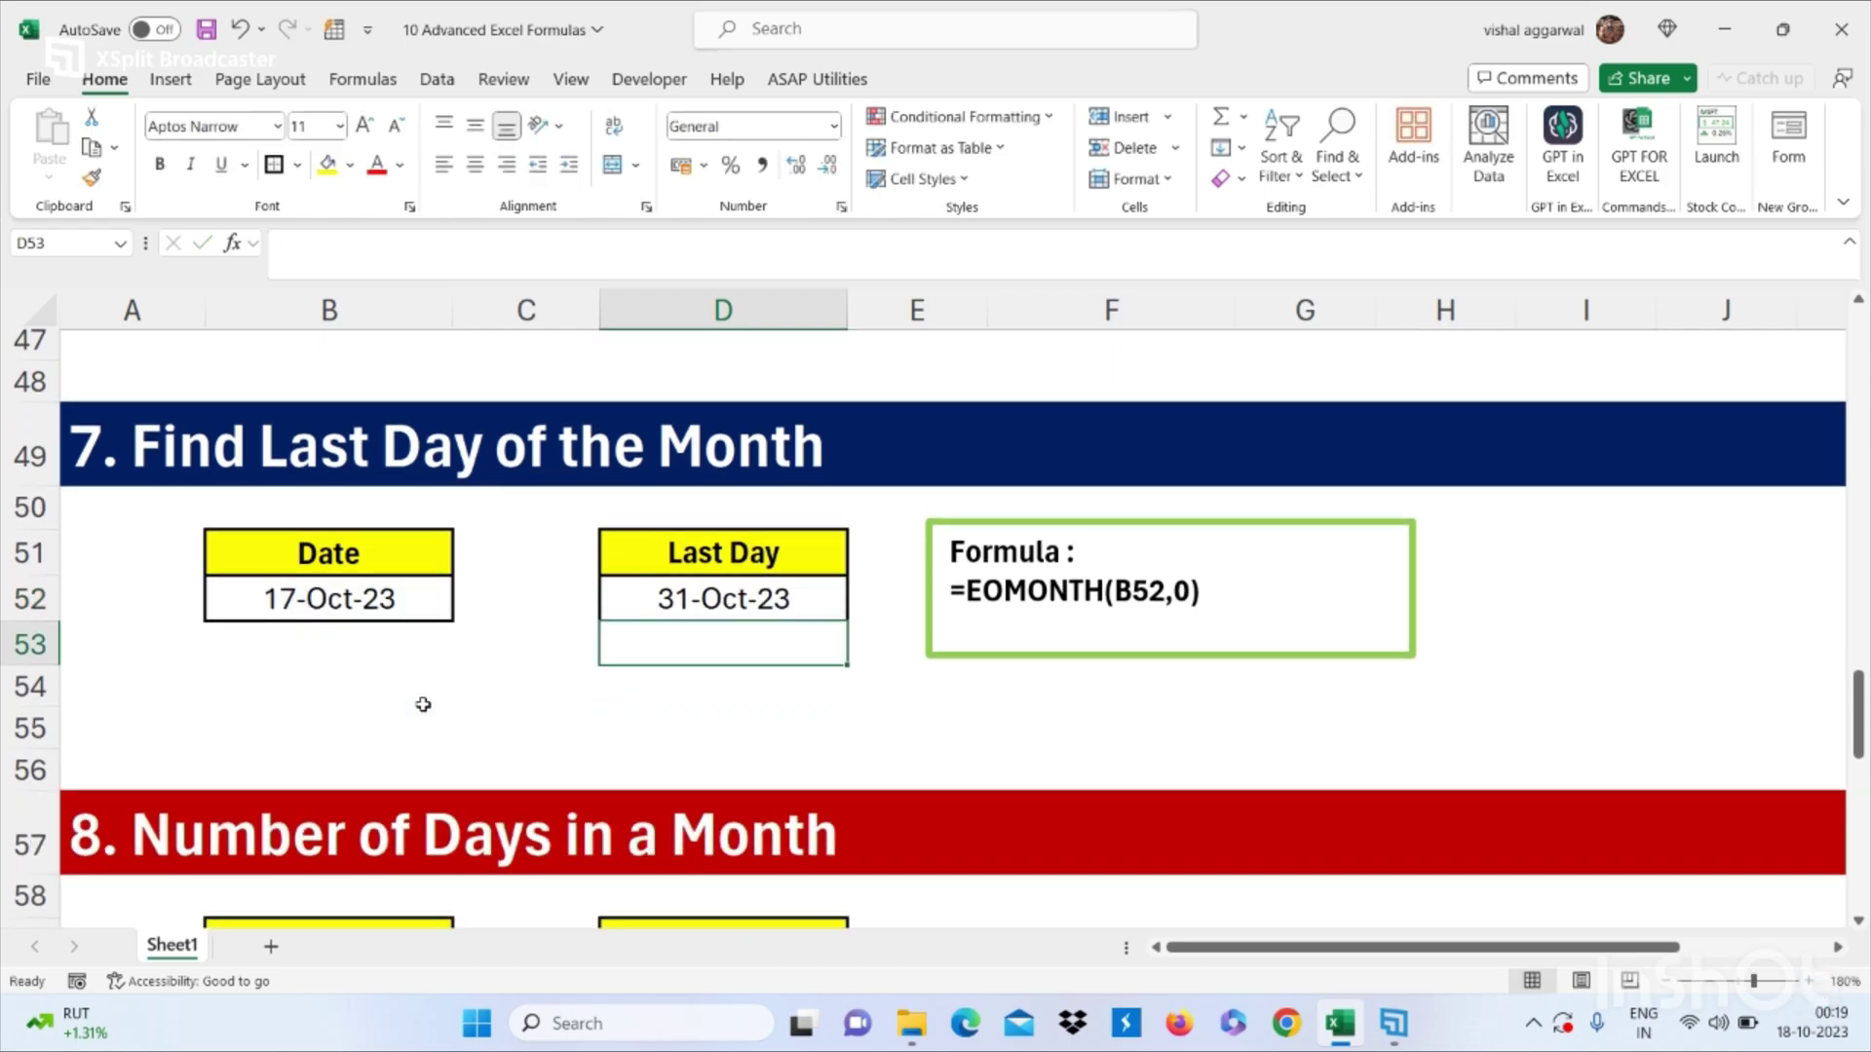
{"action": "scroll", "coordinate": [423, 705], "scroll_direction": "down", "scroll_amount": 2}
{"action": "scroll", "coordinate": [423, 705], "scroll_direction": "down", "scroll_amount": 1}
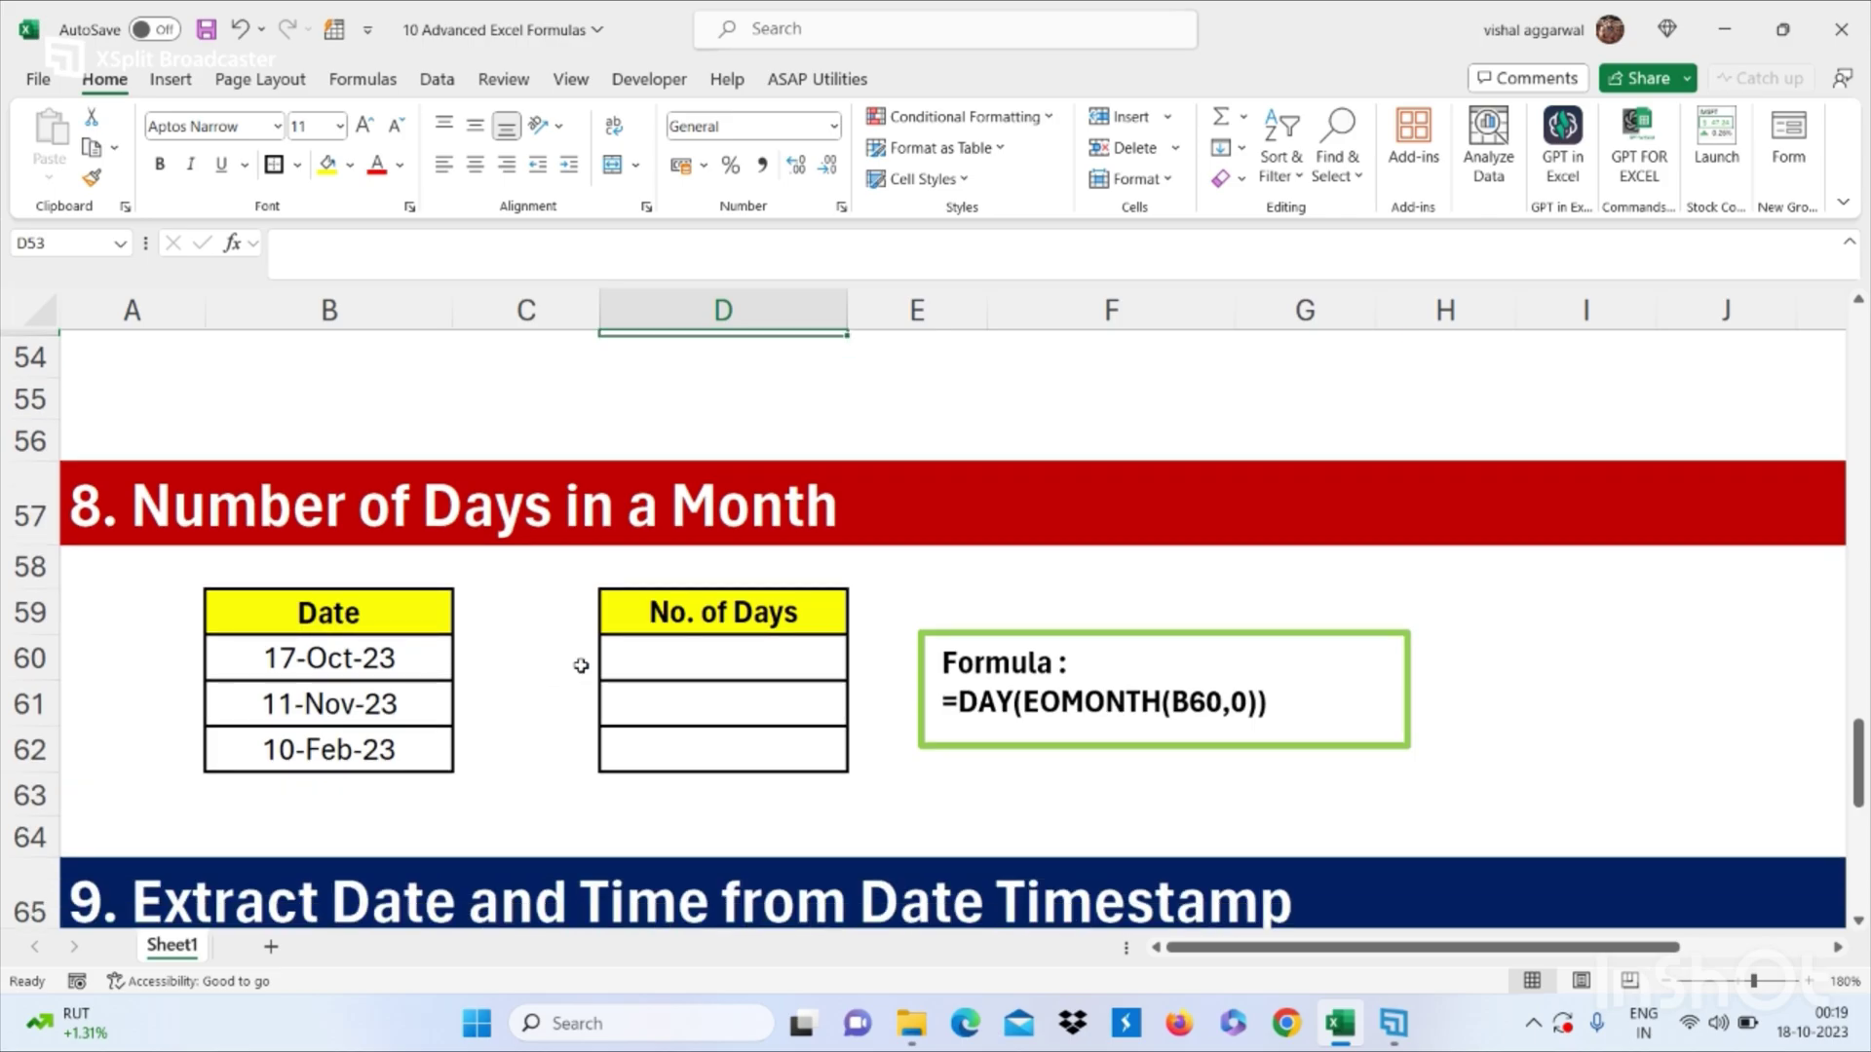
{"action": "left_click", "coordinate": [690, 674]}
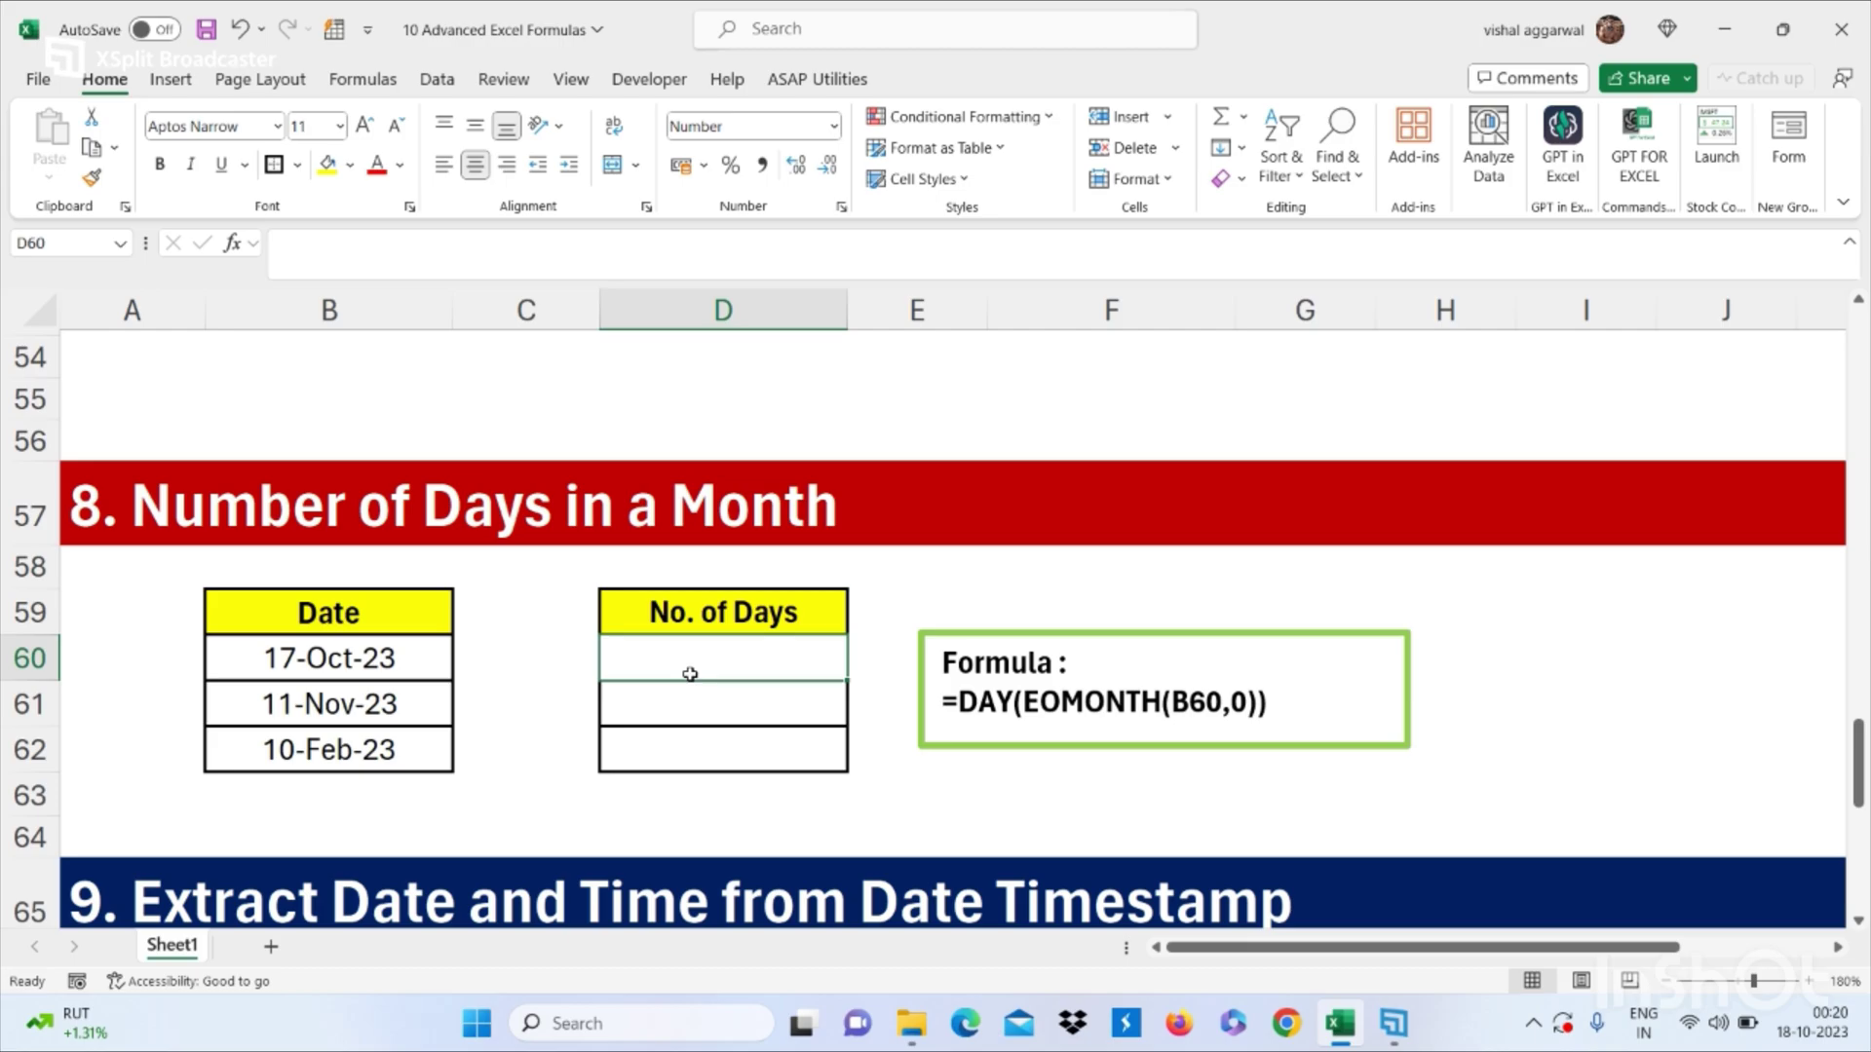
{"action": "type", "text": "=day"}
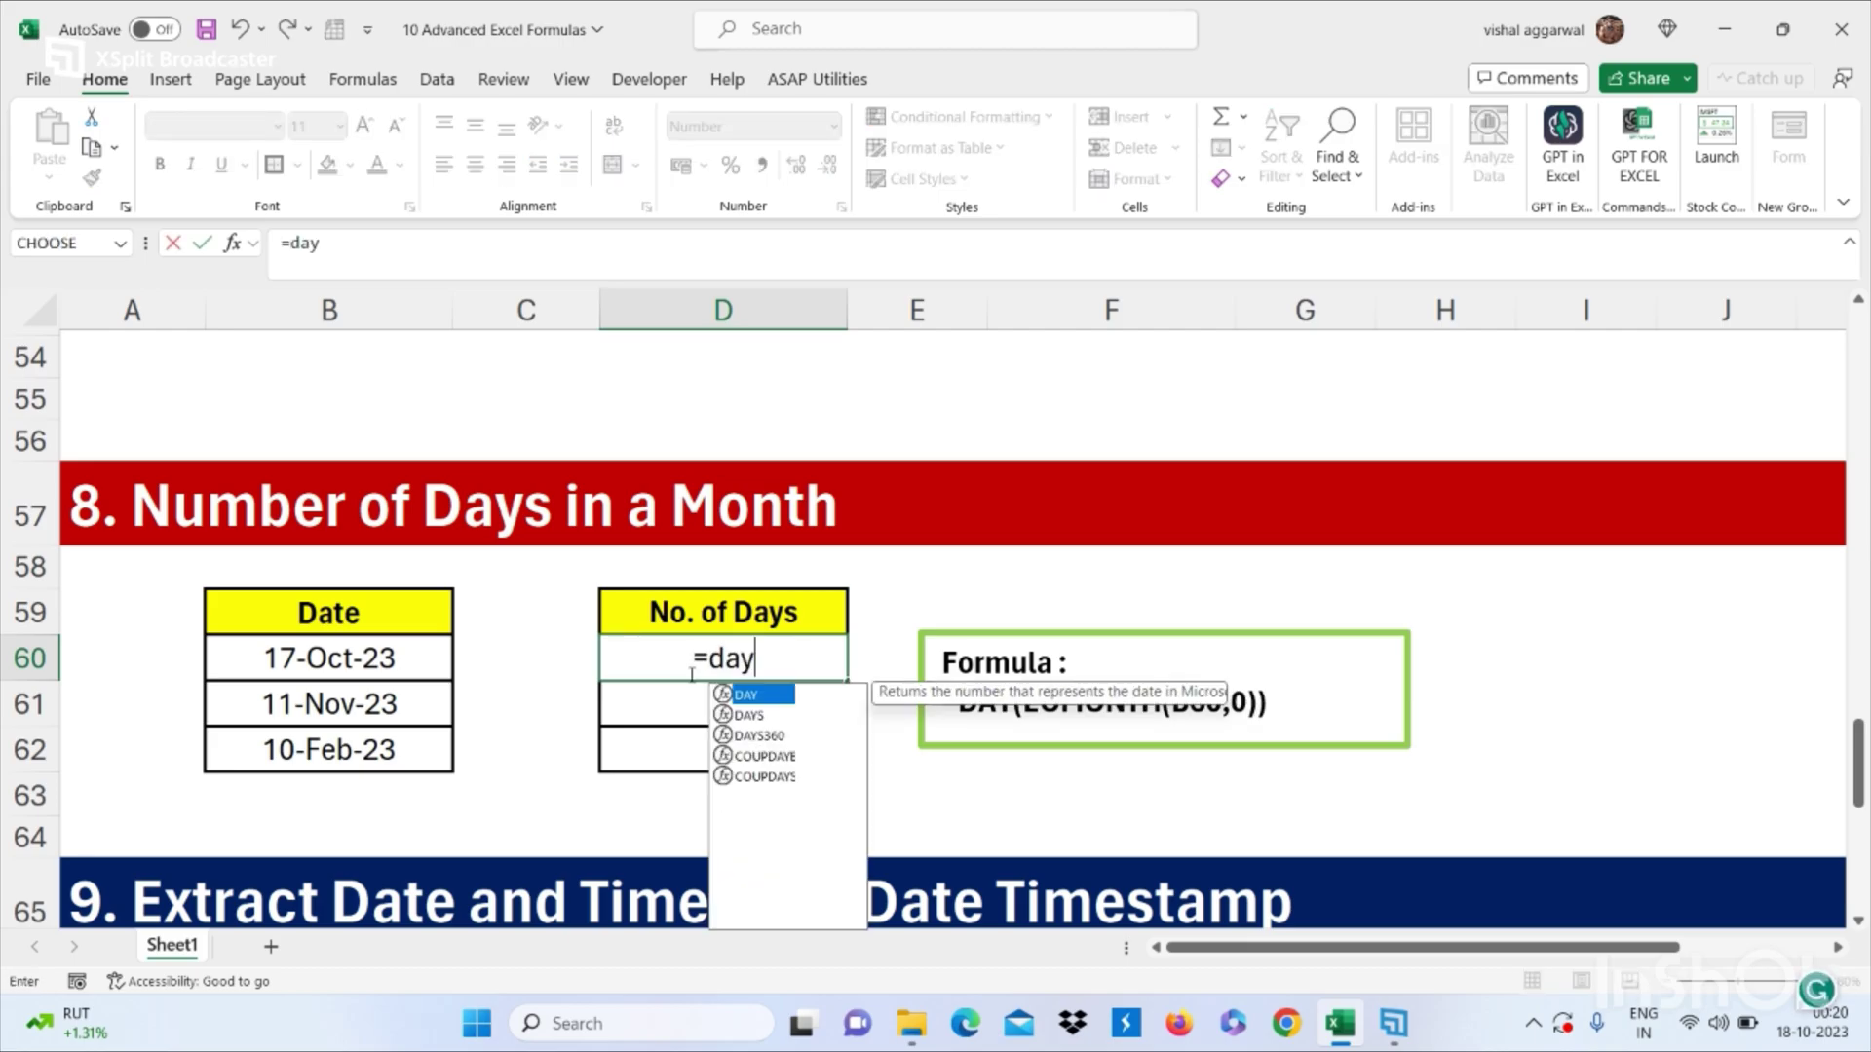
{"action": "type", "text": "("}
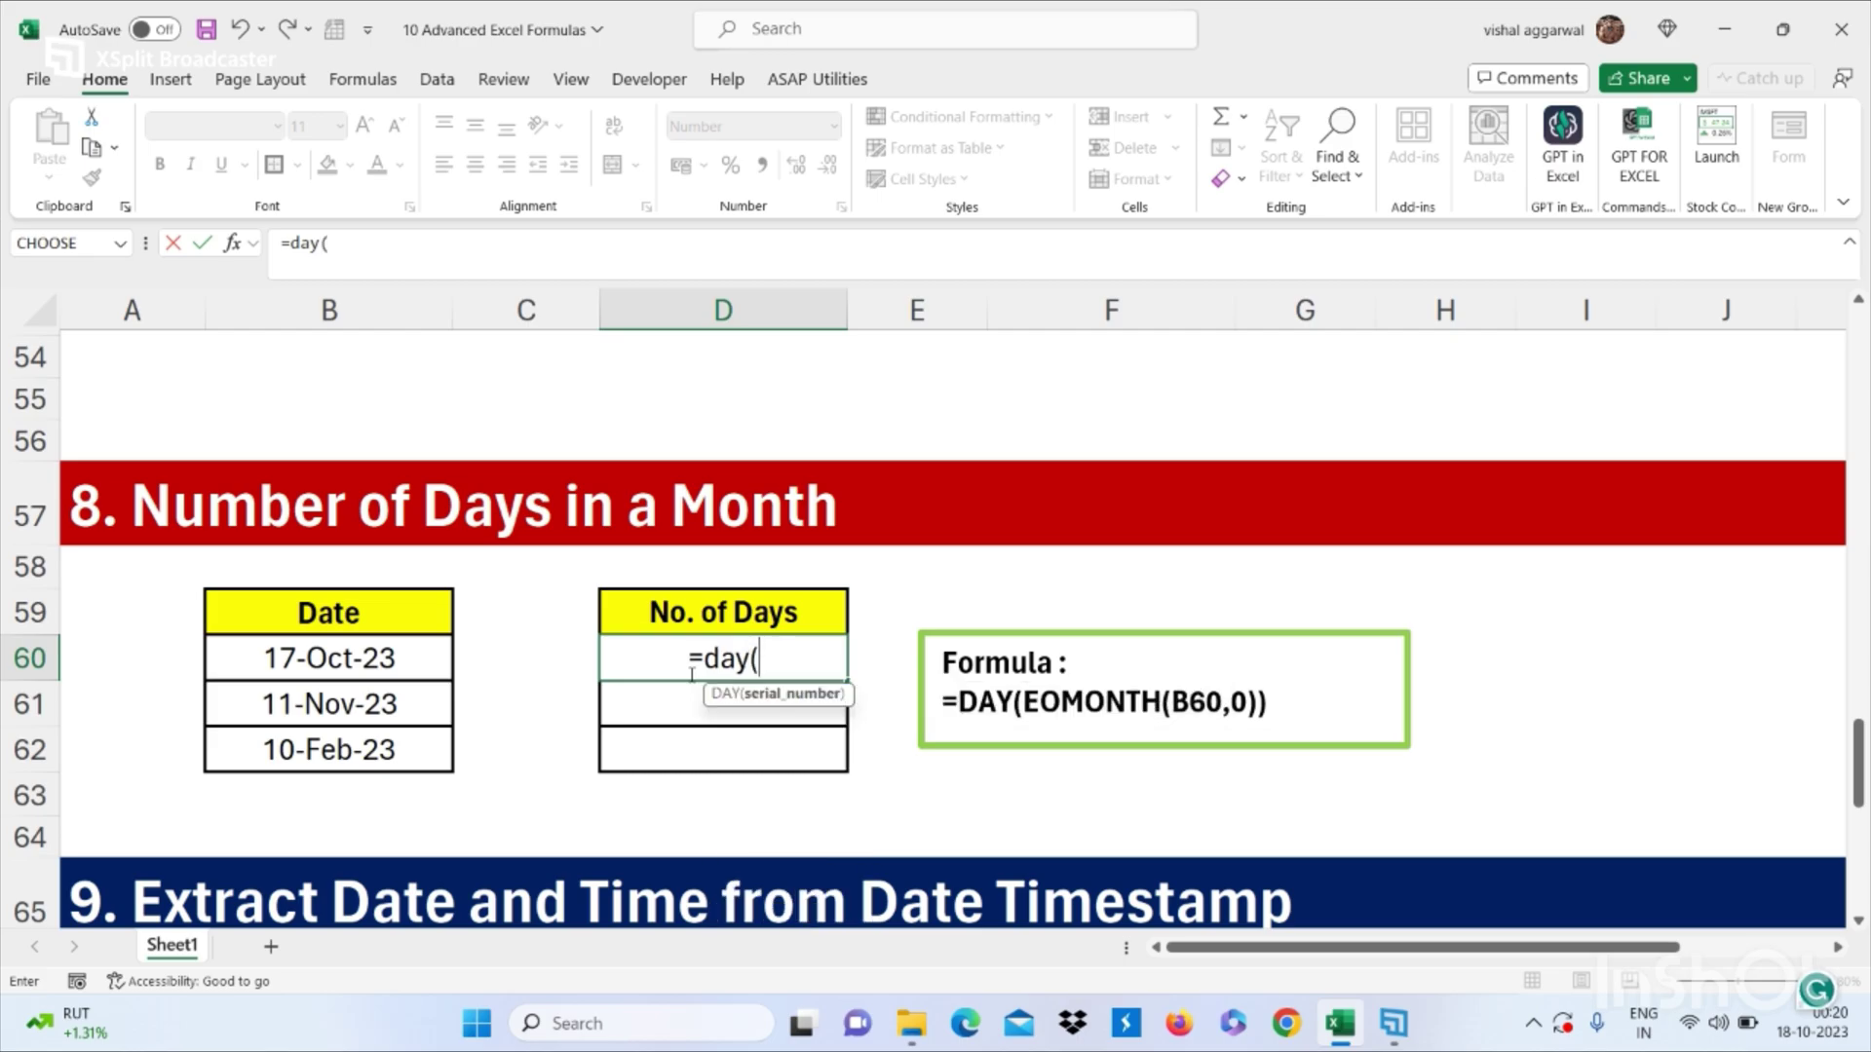
{"action": "type", "text": "eom"}
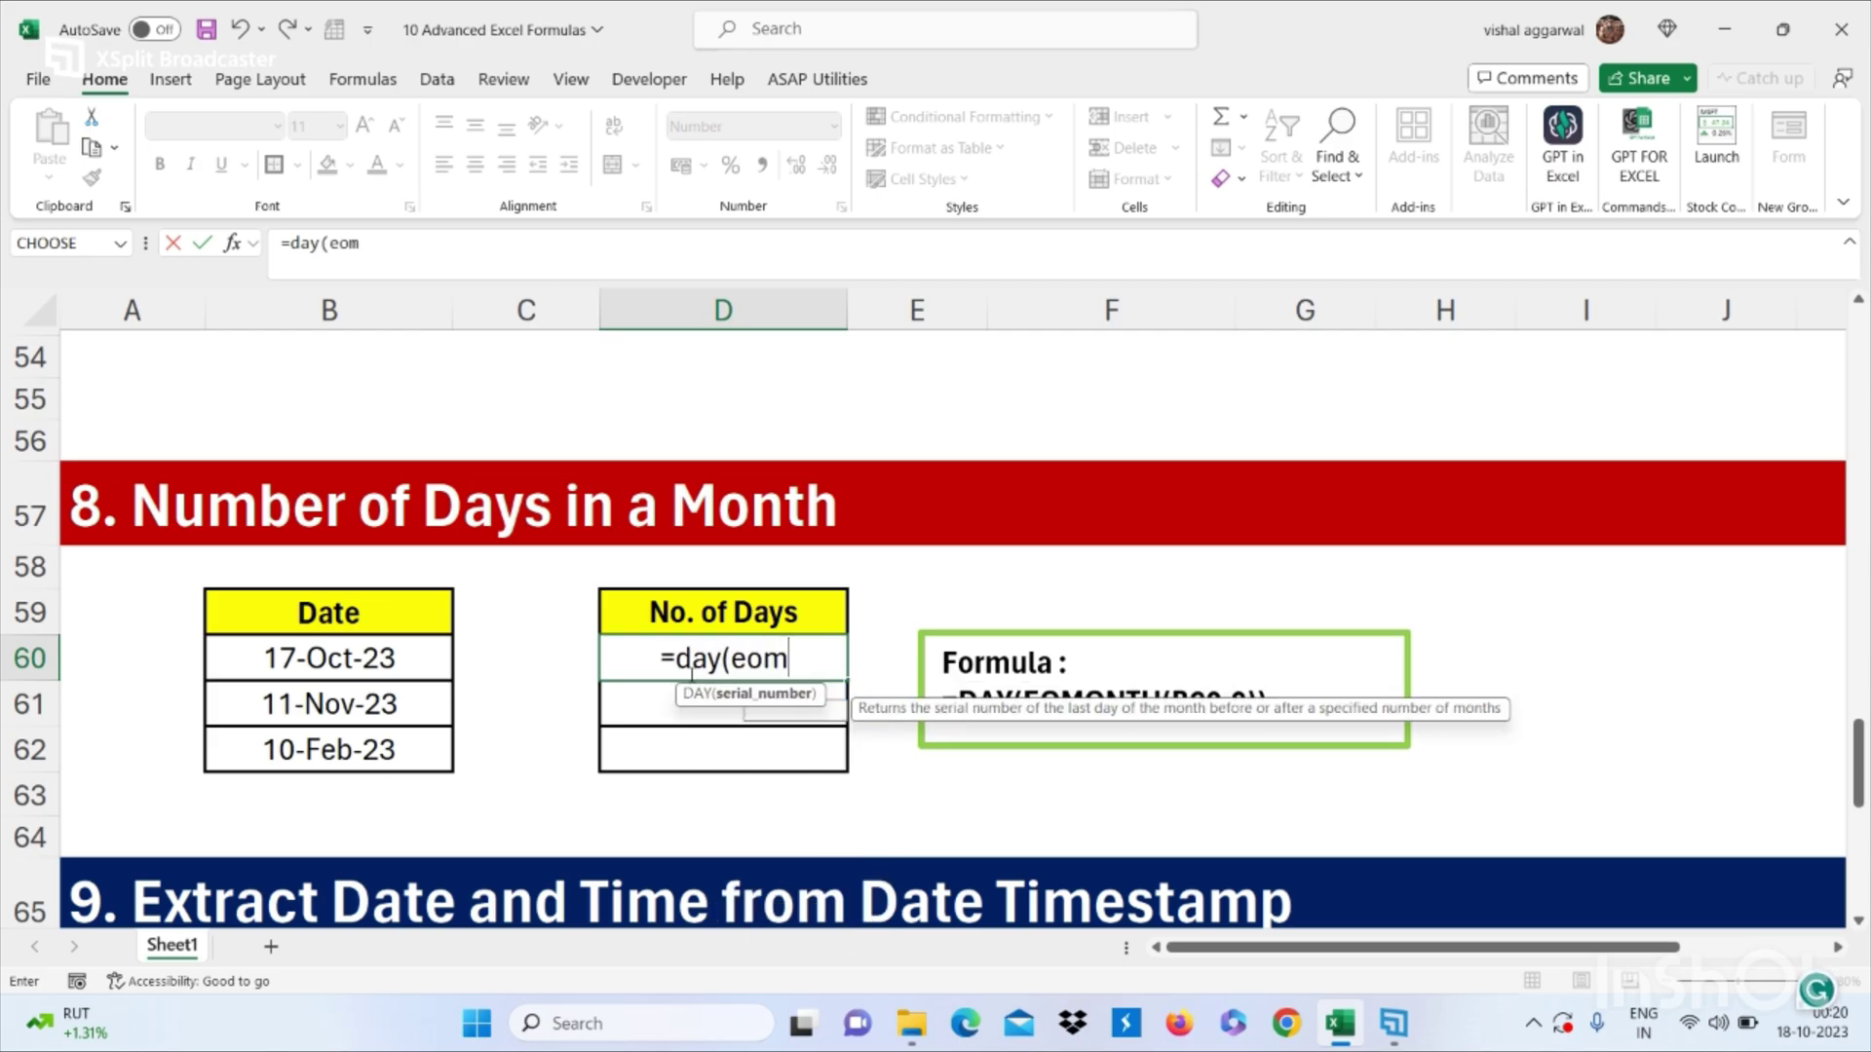
{"action": "key", "text": "Tab"}
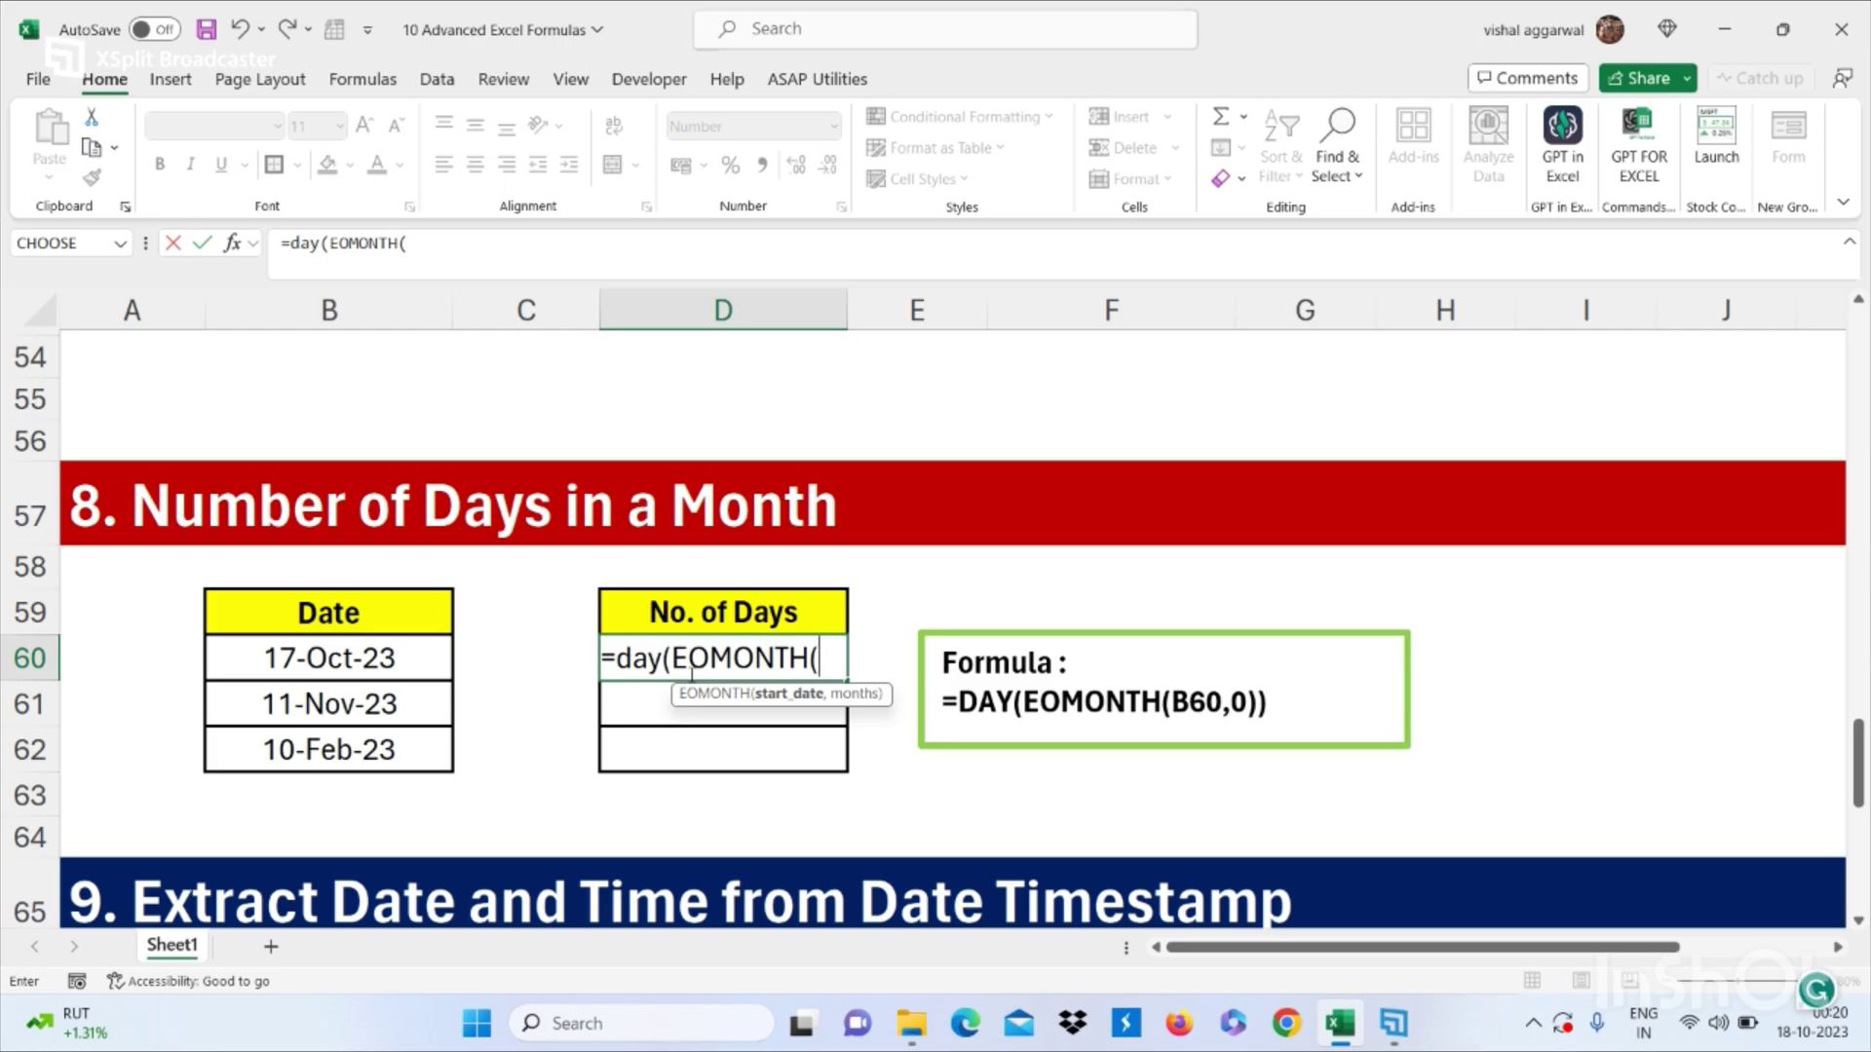
{"action": "left_click", "coordinate": [420, 671]}
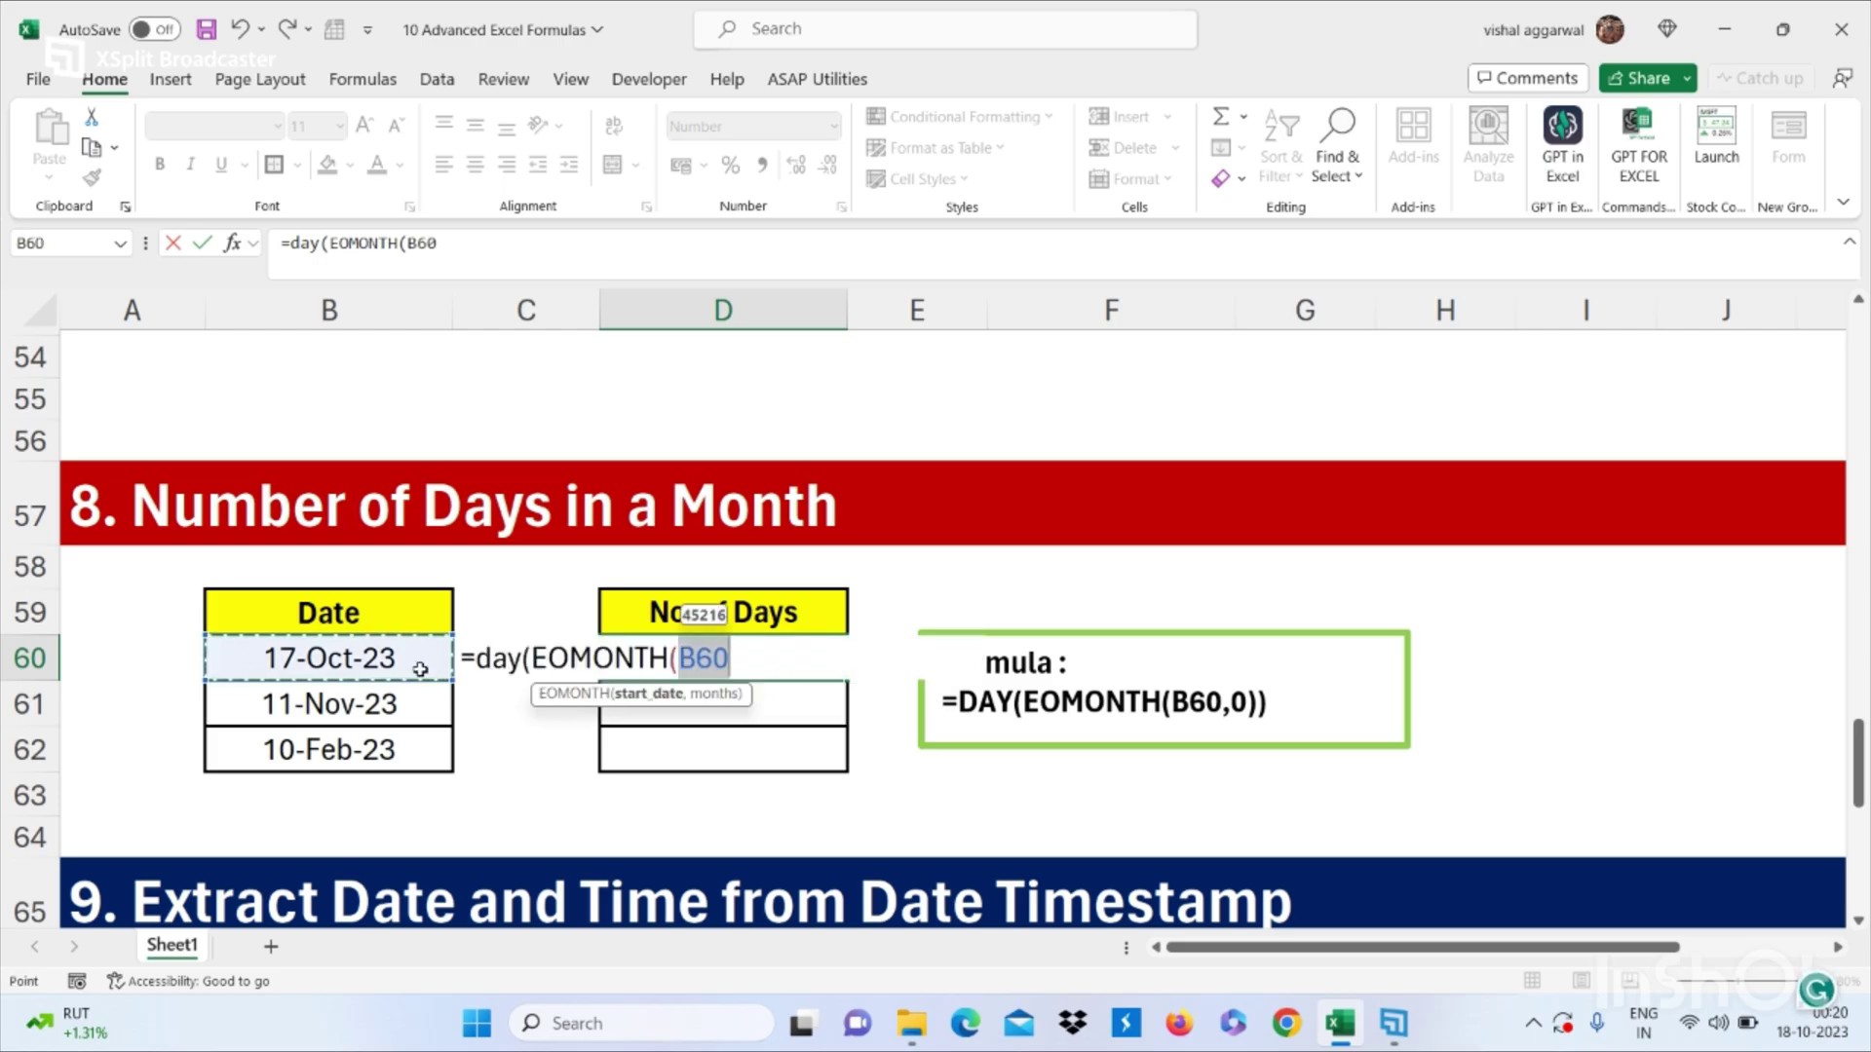
{"action": "type", "text": ",0"}
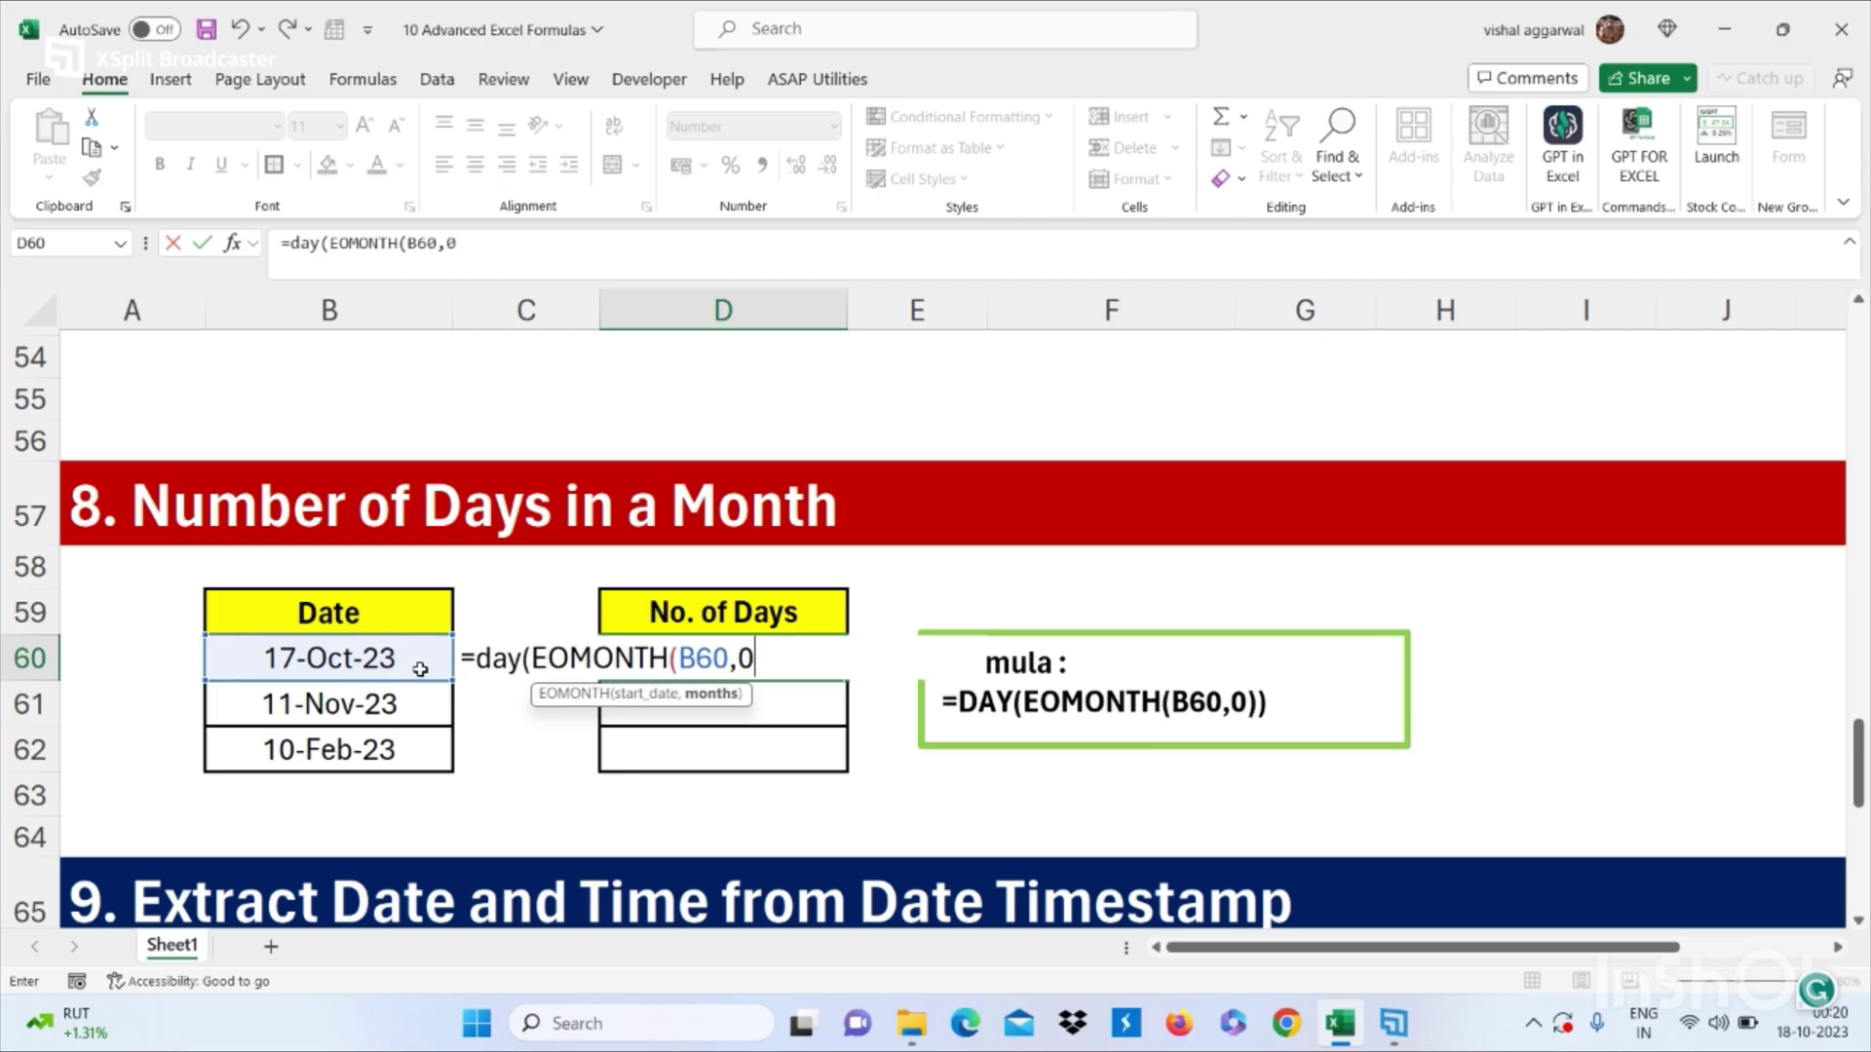
{"action": "type", "text": "))"}
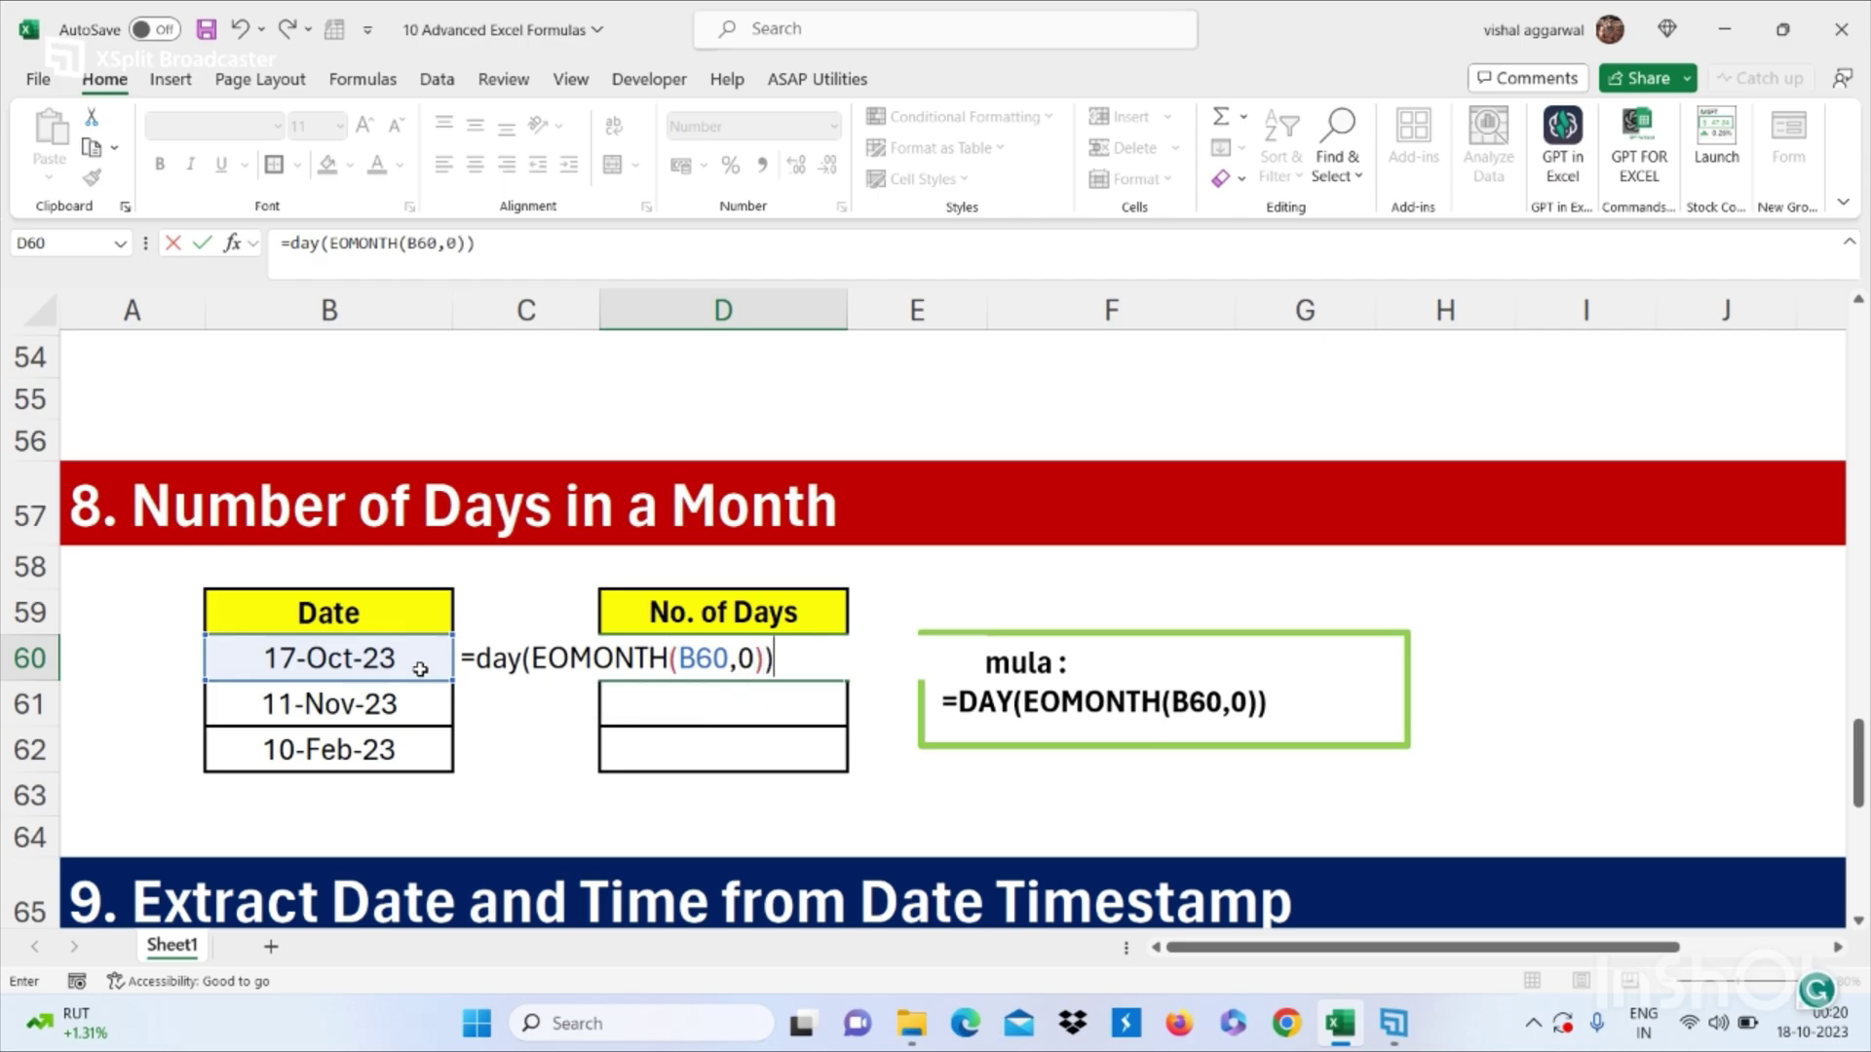
{"action": "key", "text": "Return"}
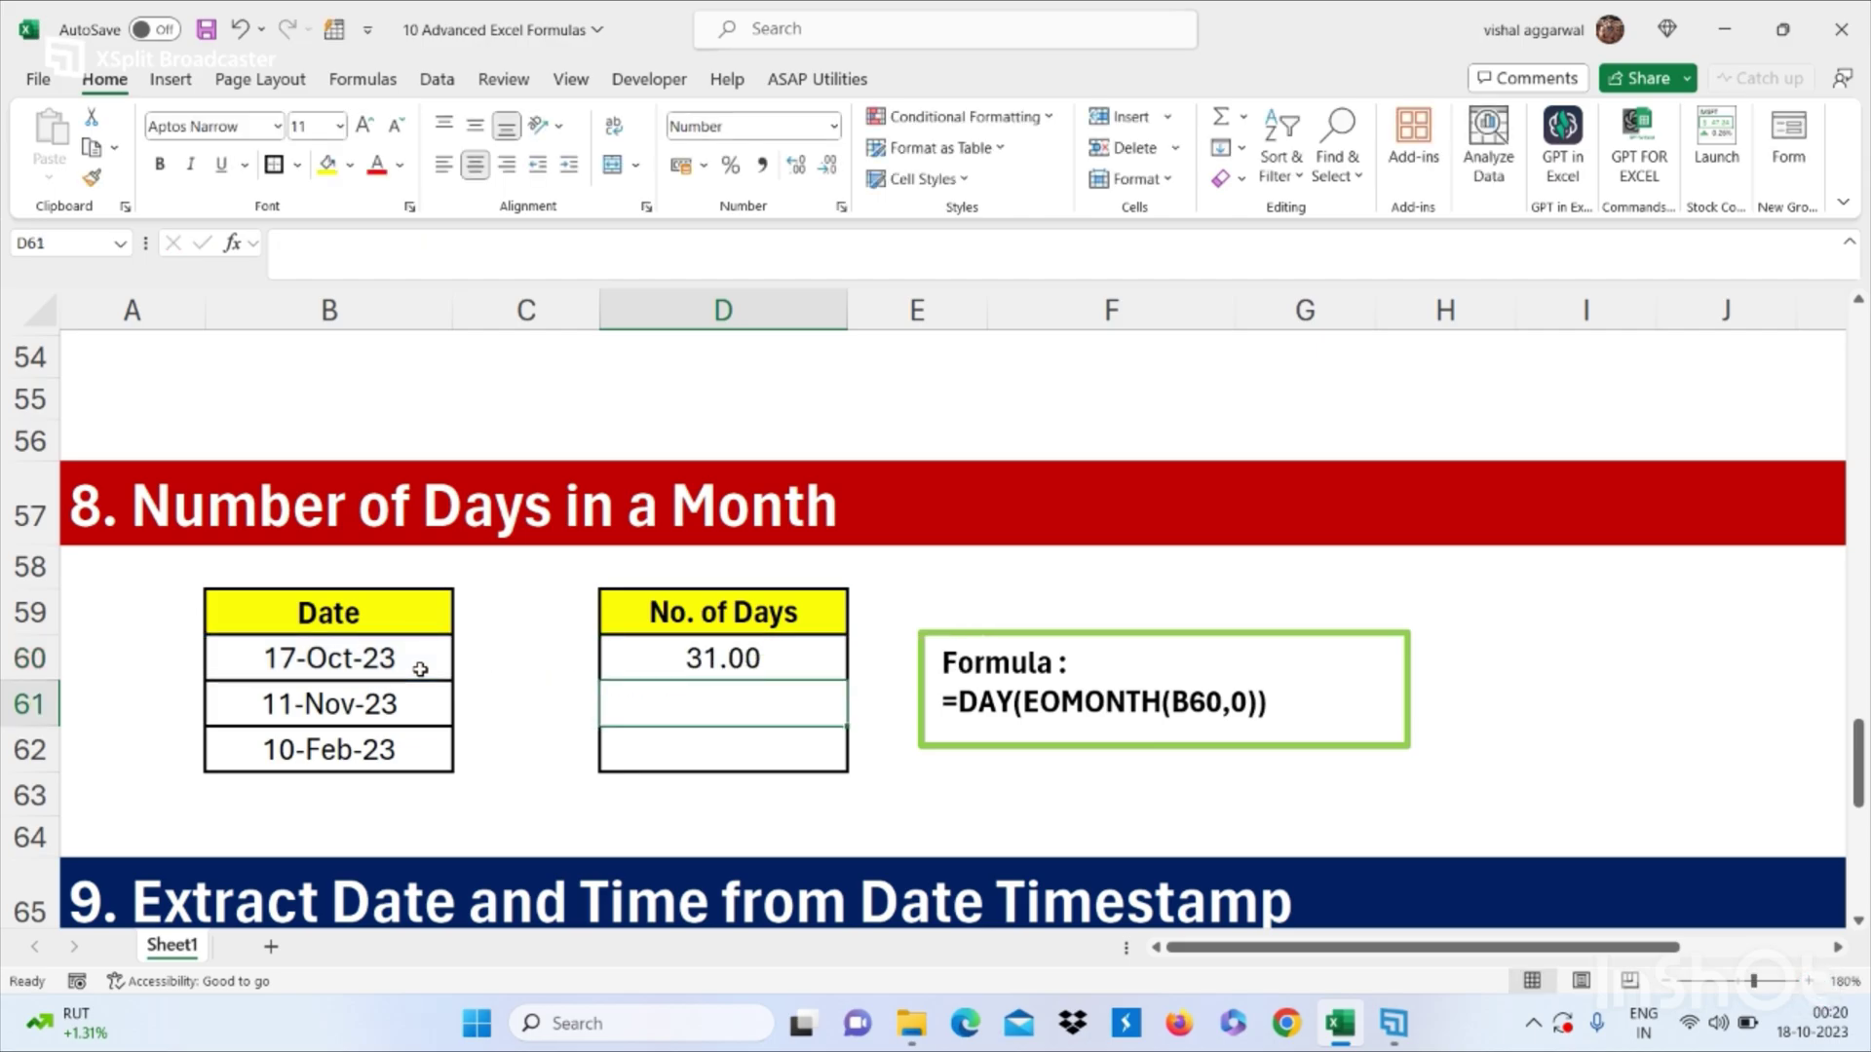
Step: Fill the No. of Days formula from D60 down through D62
{"action": "left_click", "coordinate": [800, 669]}
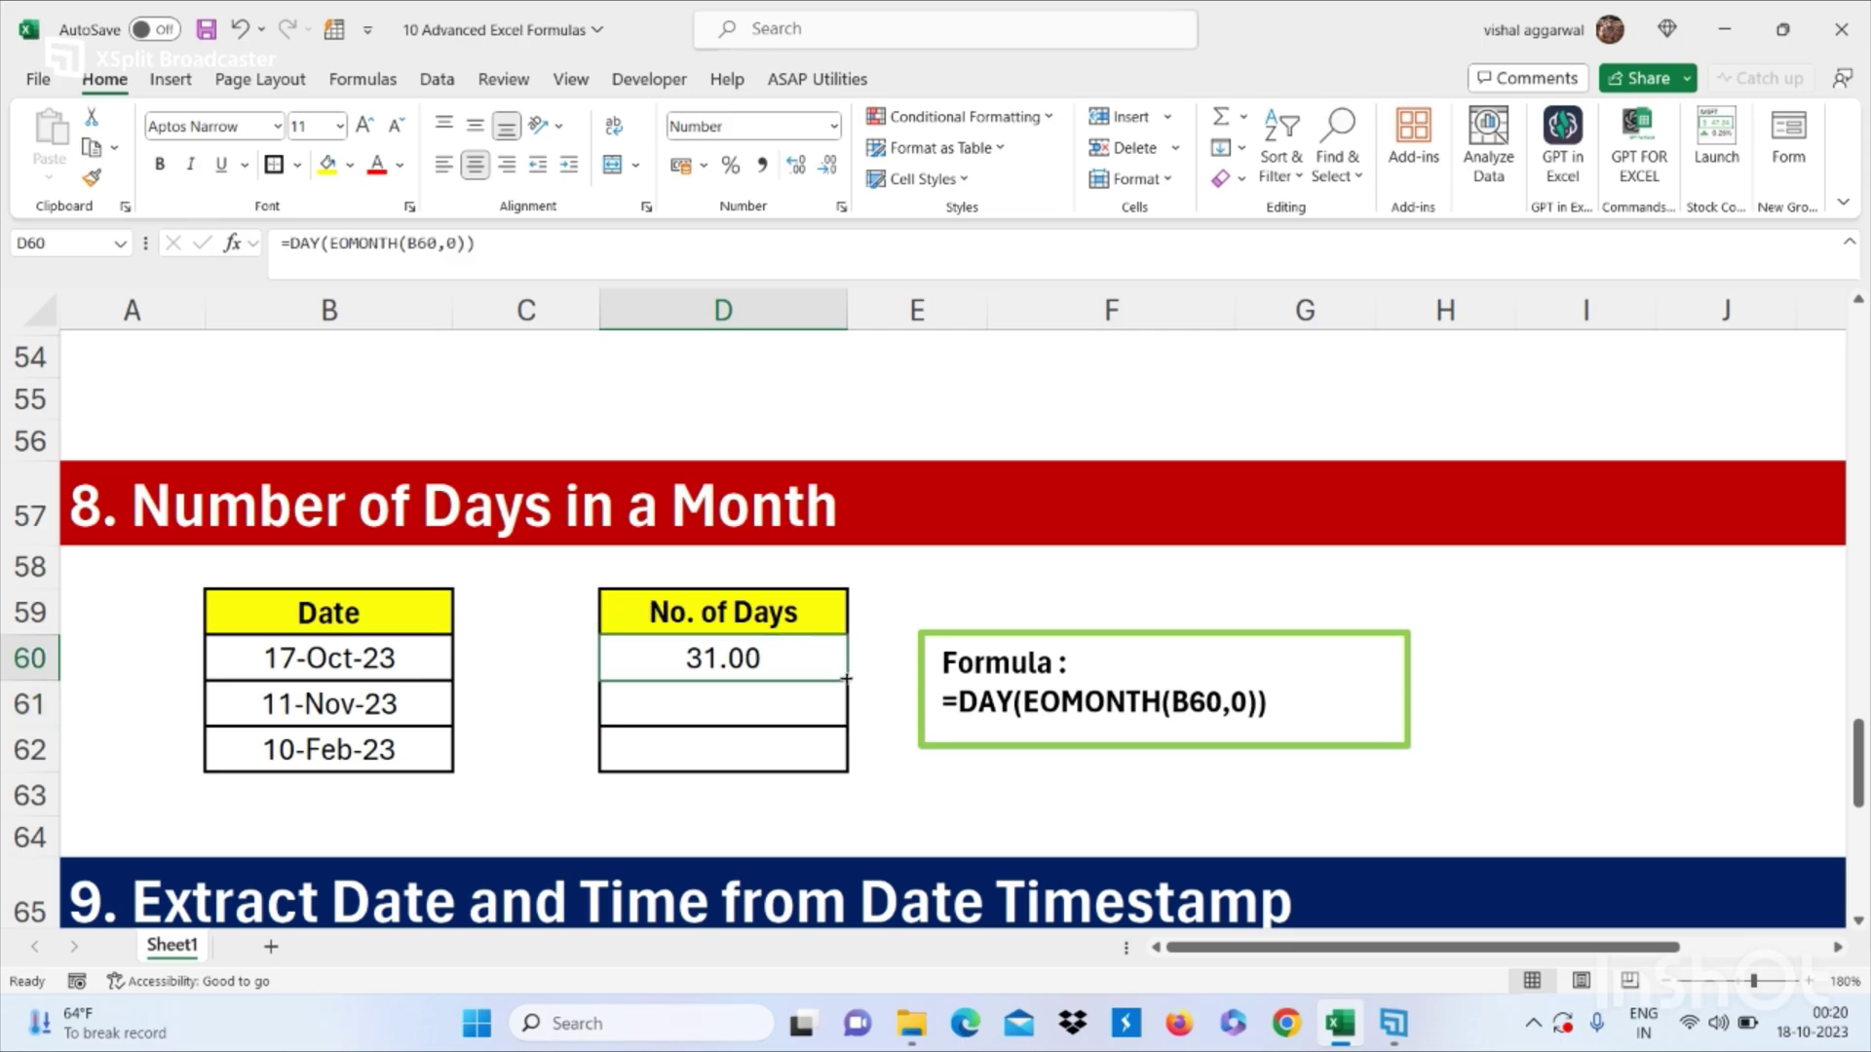
{"action": "left_click_drag", "start_coordinate": [846, 684], "coordinate": [833, 759]}
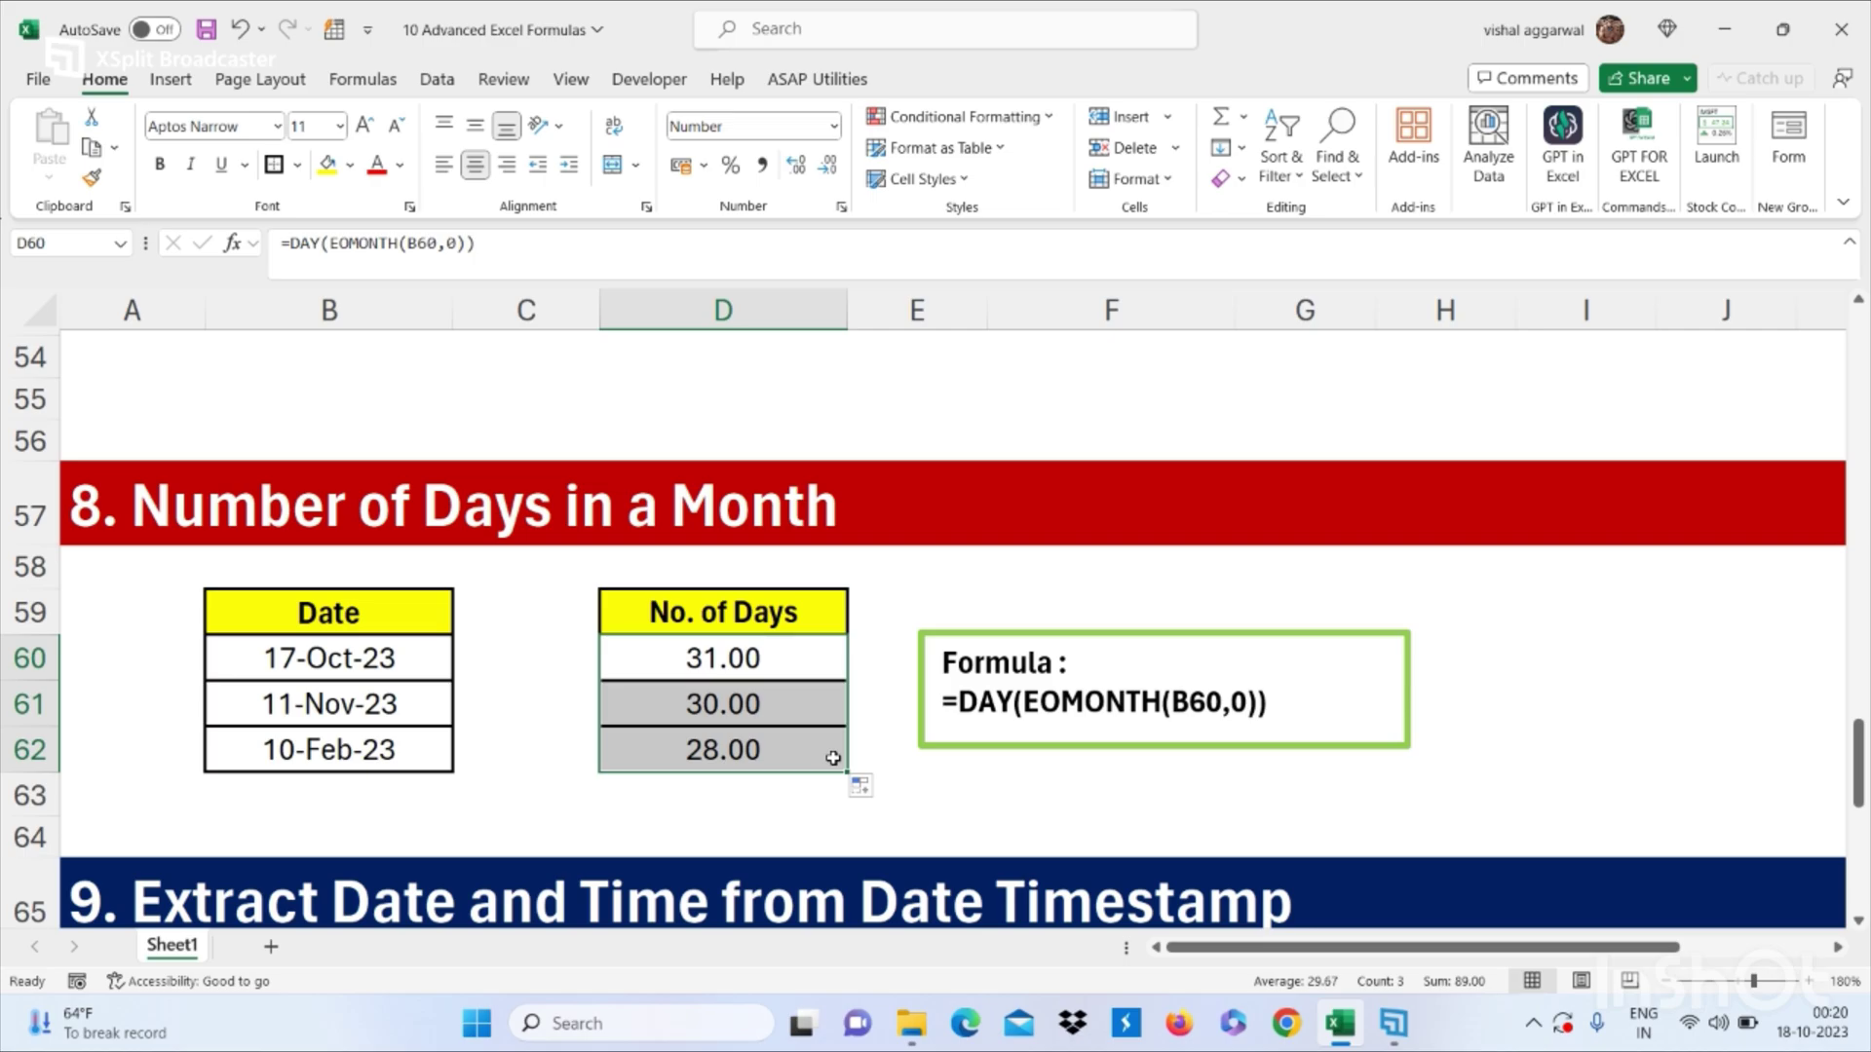
{"action": "scroll", "coordinate": [834, 758], "scroll_direction": "down", "scroll_amount": 2}
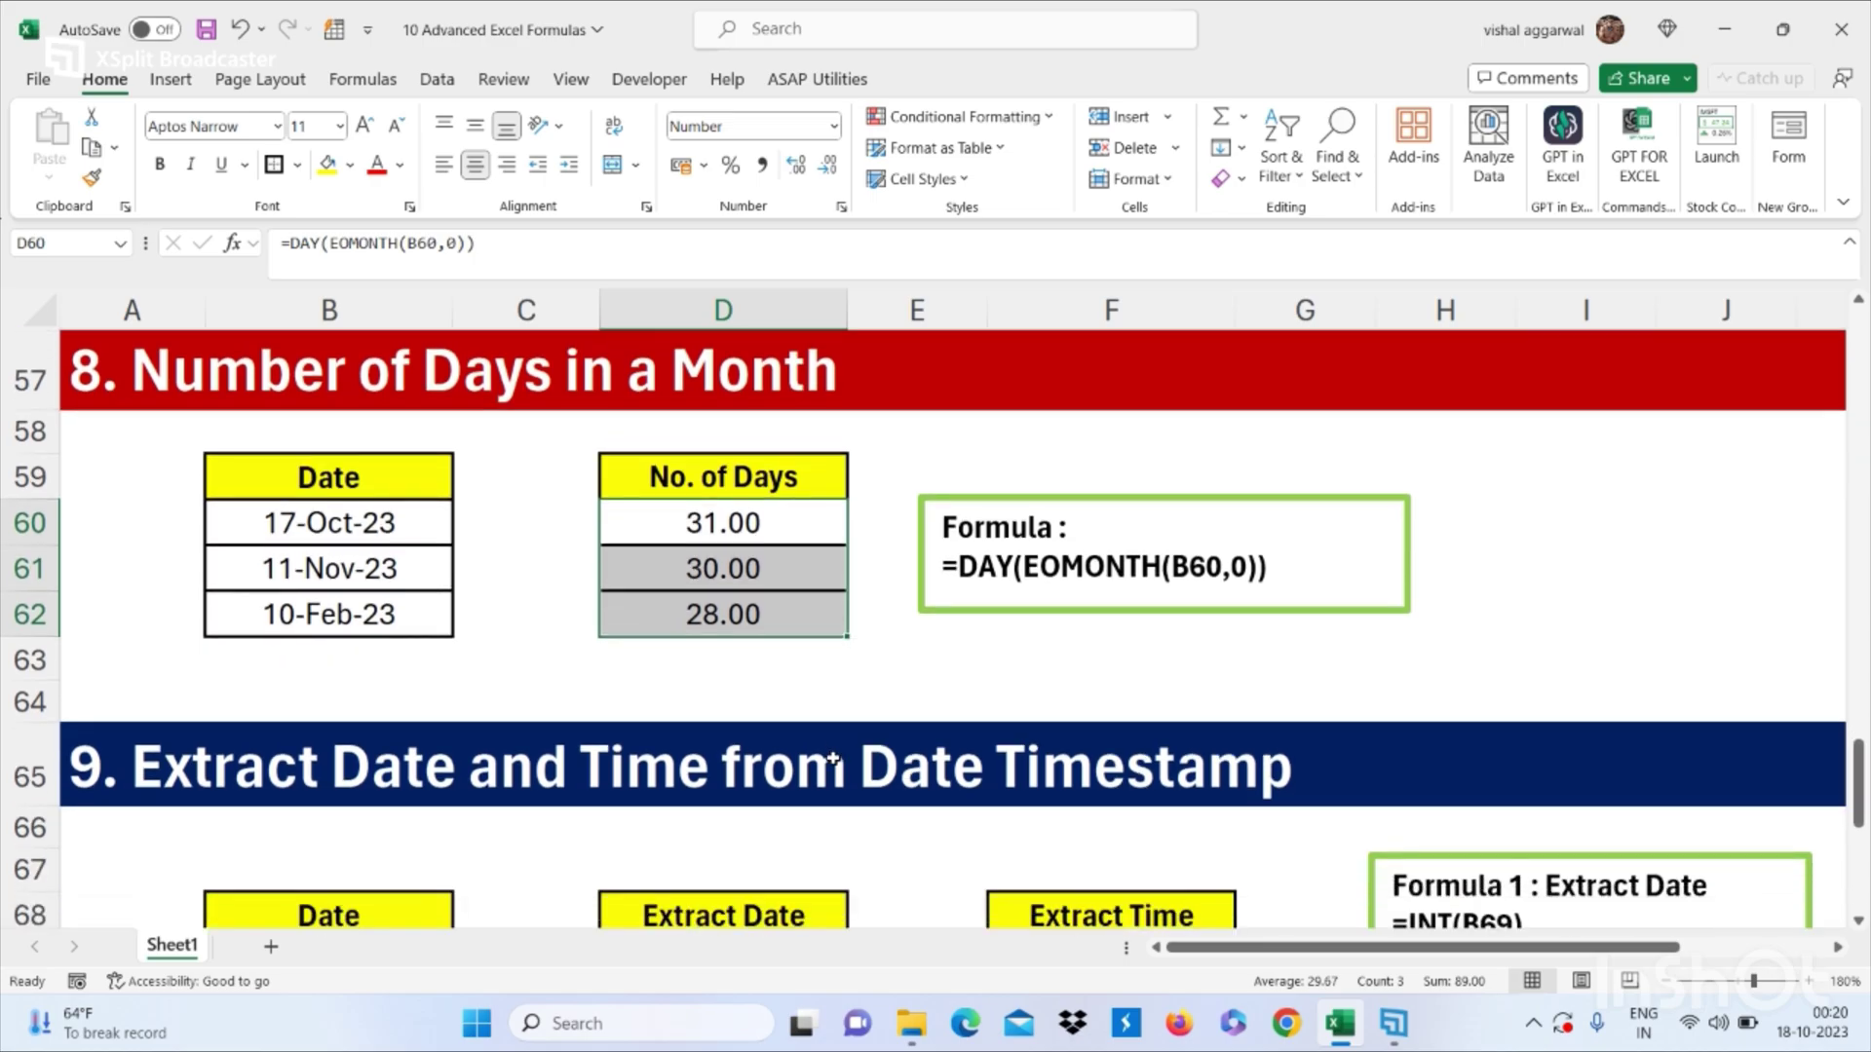
{"action": "scroll", "coordinate": [833, 759], "scroll_direction": "down", "scroll_amount": 3}
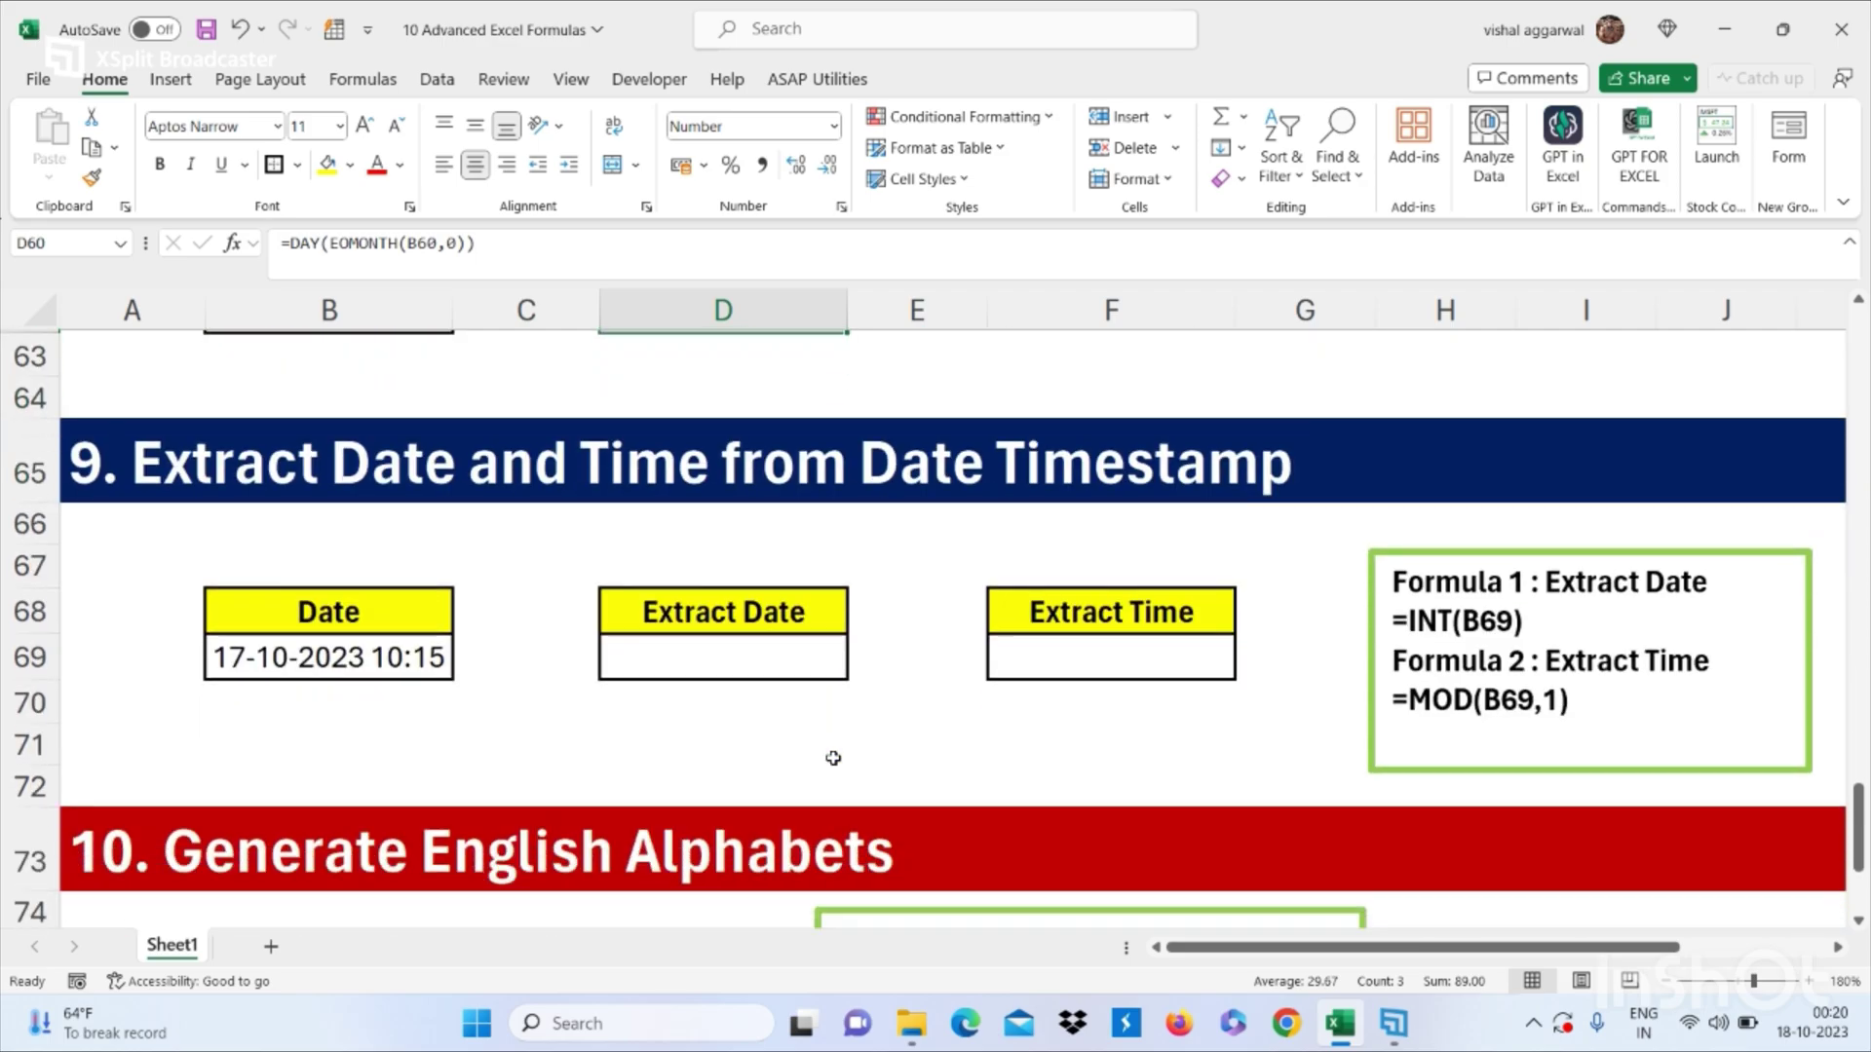
Step: Enter the date extraction formula in D69, under Extract Date in section 9: =INT(B69)
{"action": "scroll", "coordinate": [833, 758], "scroll_direction": "up", "scroll_amount": 1}
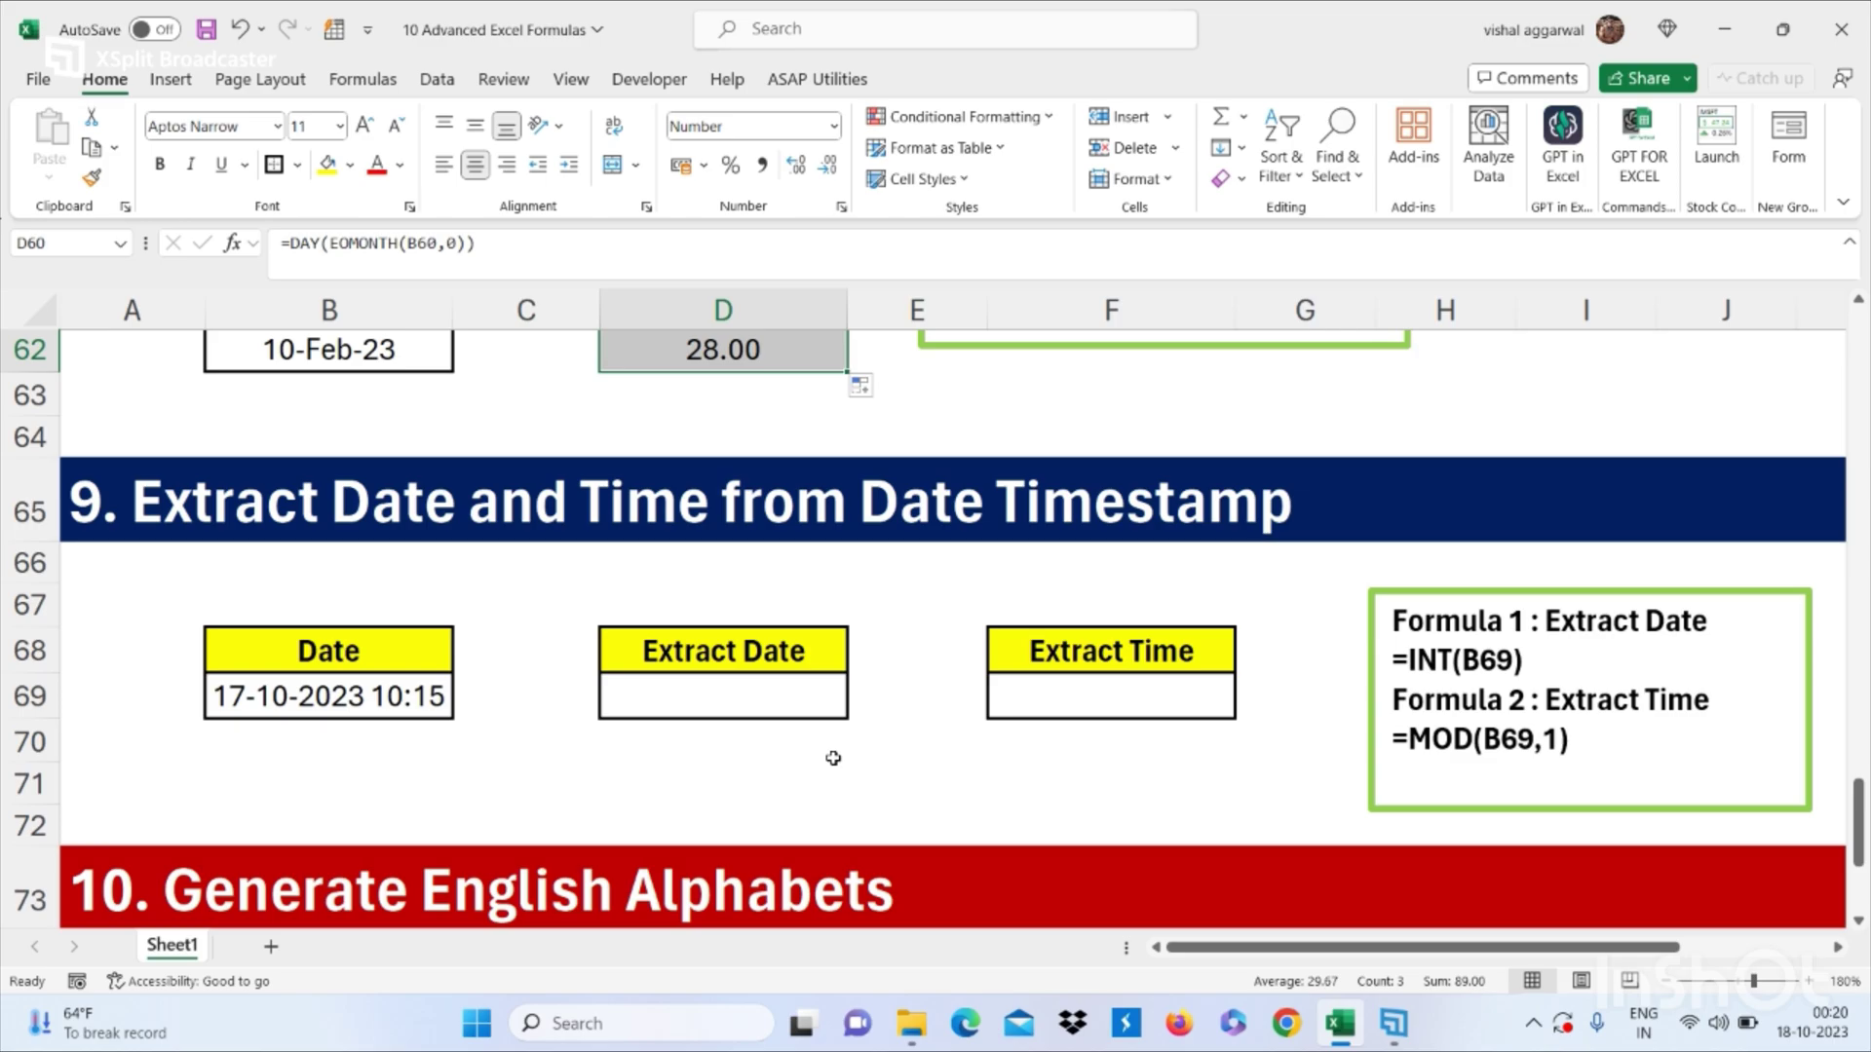
{"action": "left_click", "coordinate": [783, 707]}
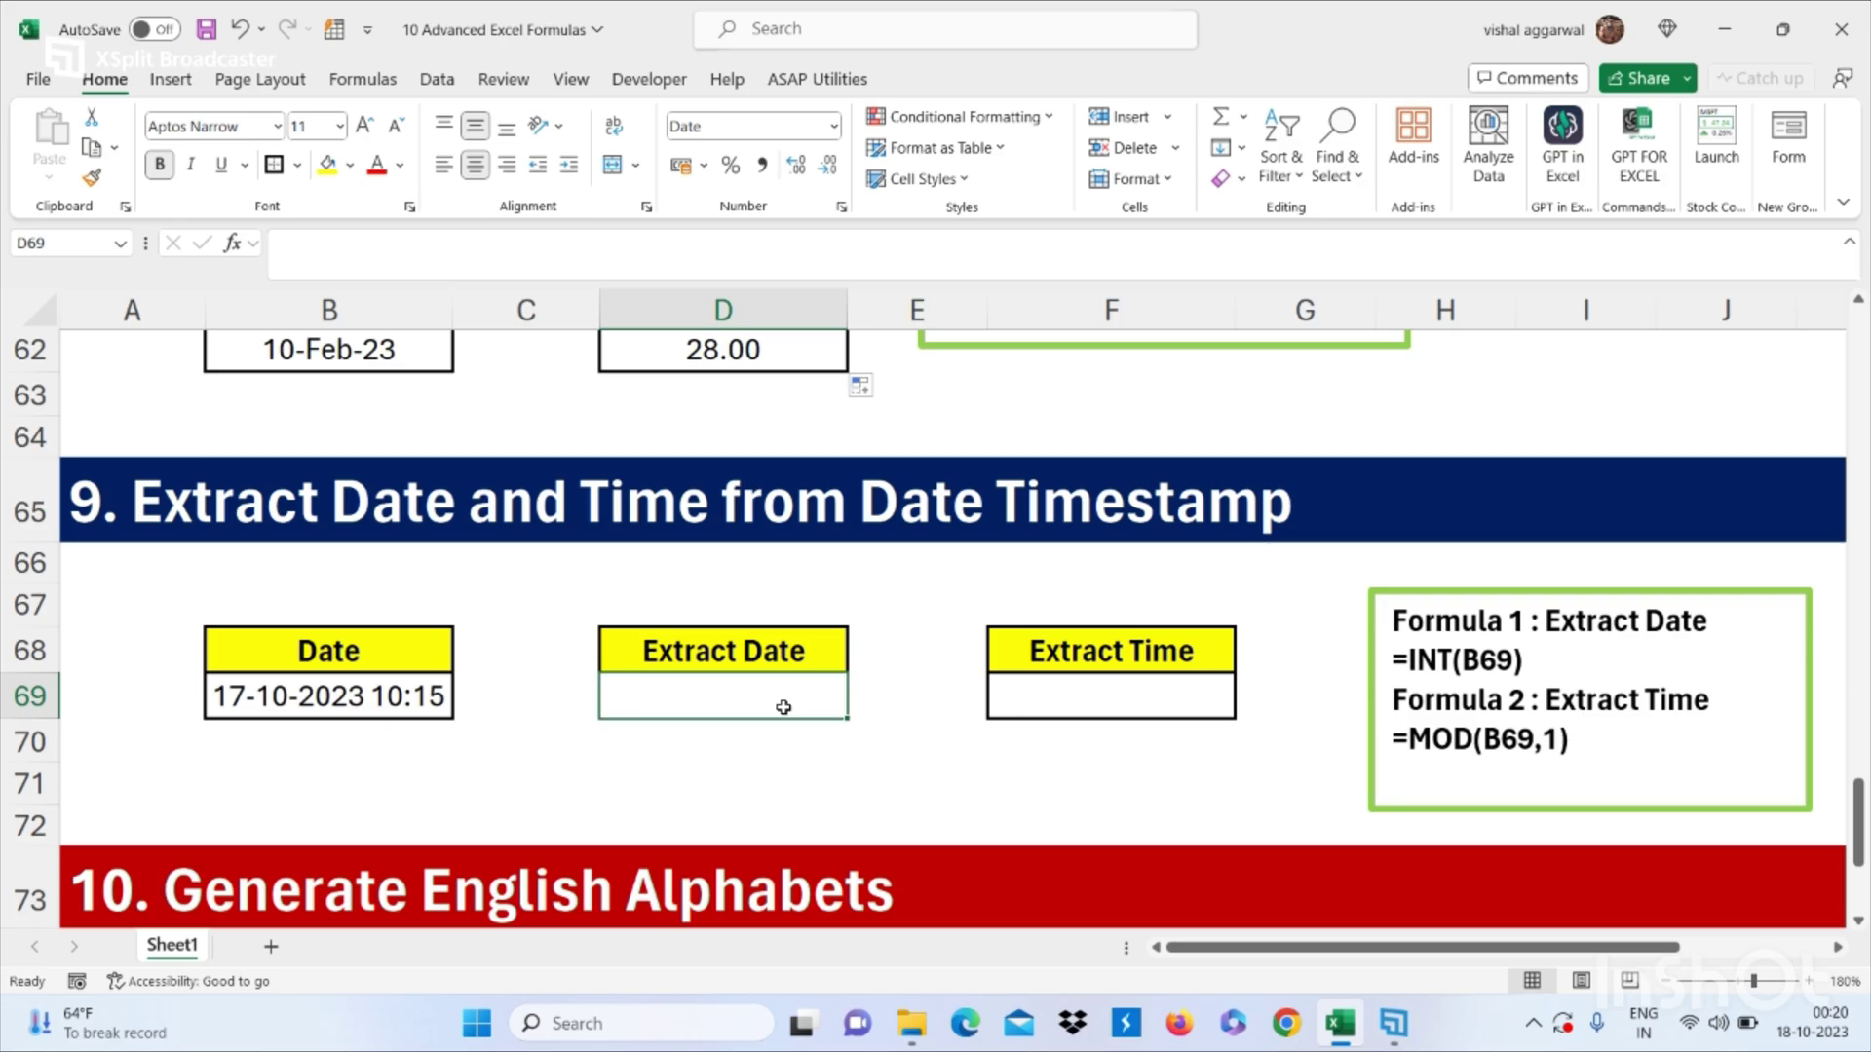
{"action": "type", "text": "=int("}
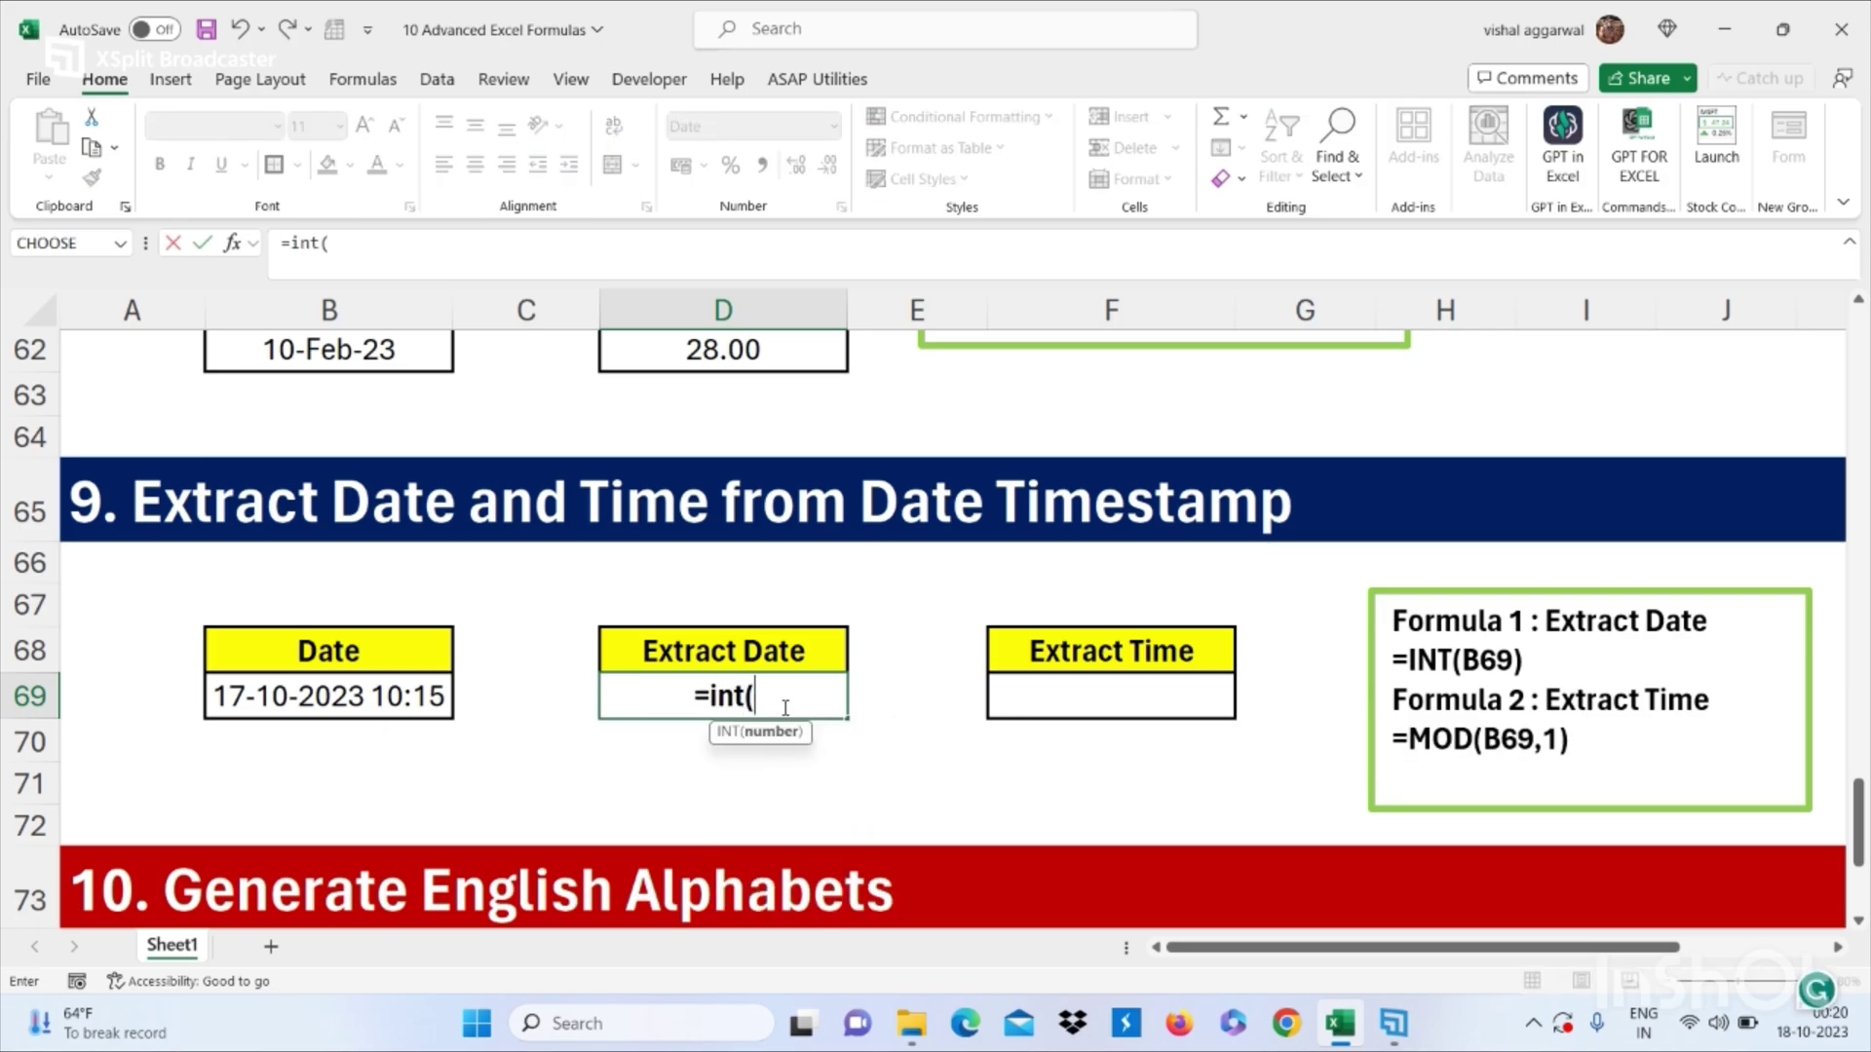
{"action": "left_click", "coordinate": [435, 698]}
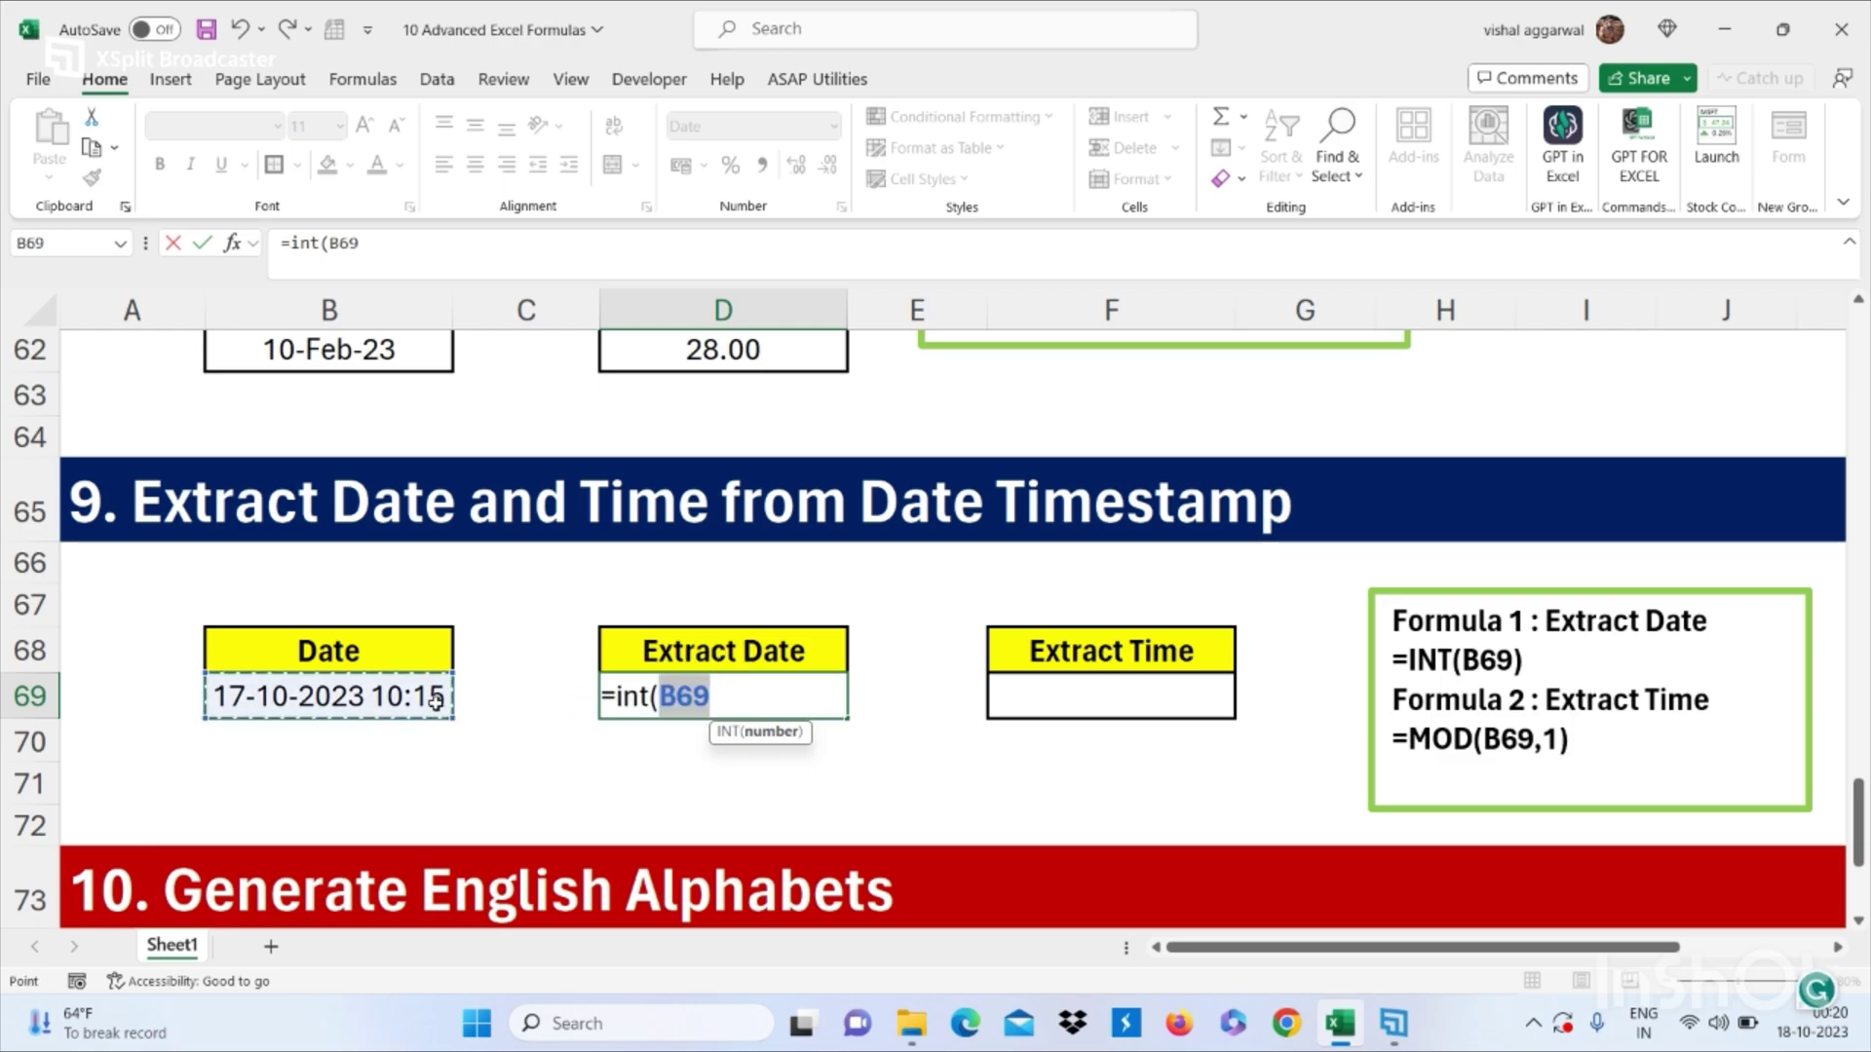
{"action": "type", "text": ")"}
{"action": "key", "text": "Return"}
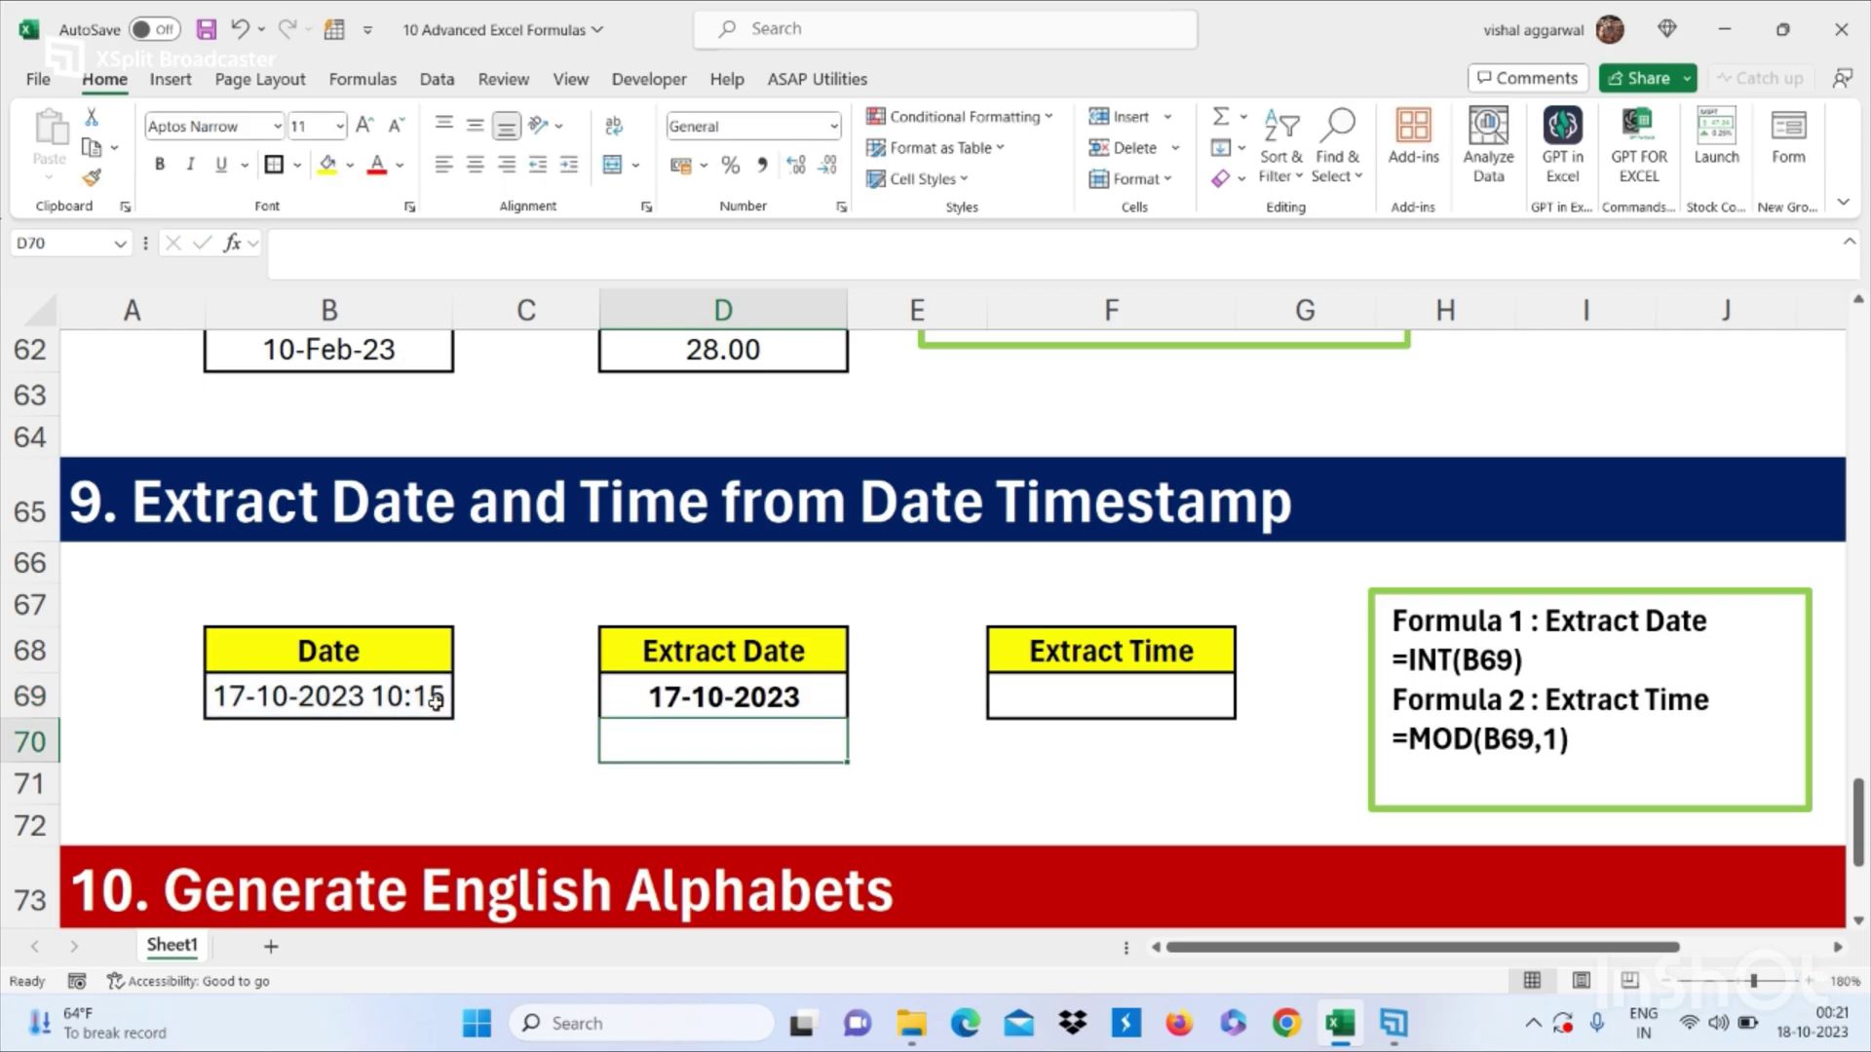
Step: Enter the time extraction formula in F69, under Extract Time in section 9: =MOD(B69,1)
{"action": "left_click", "coordinate": [1030, 704]}
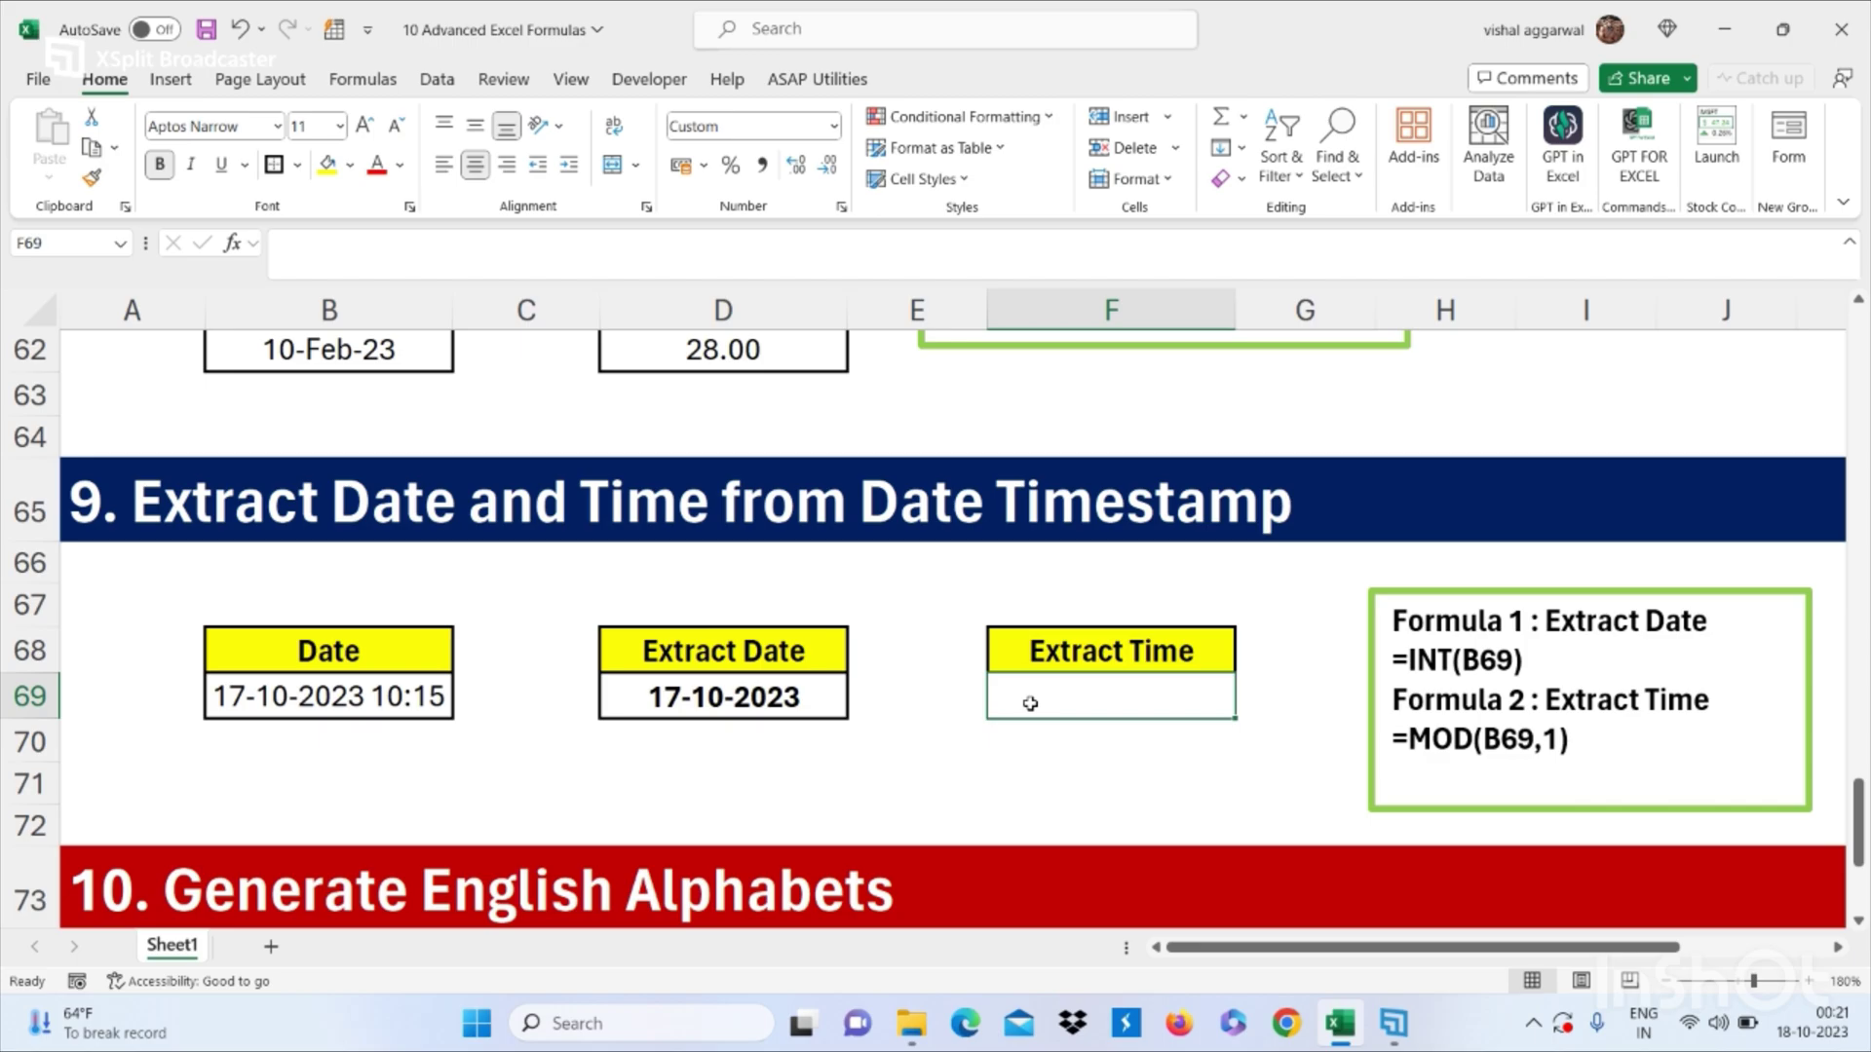
{"action": "type", "text": "="}
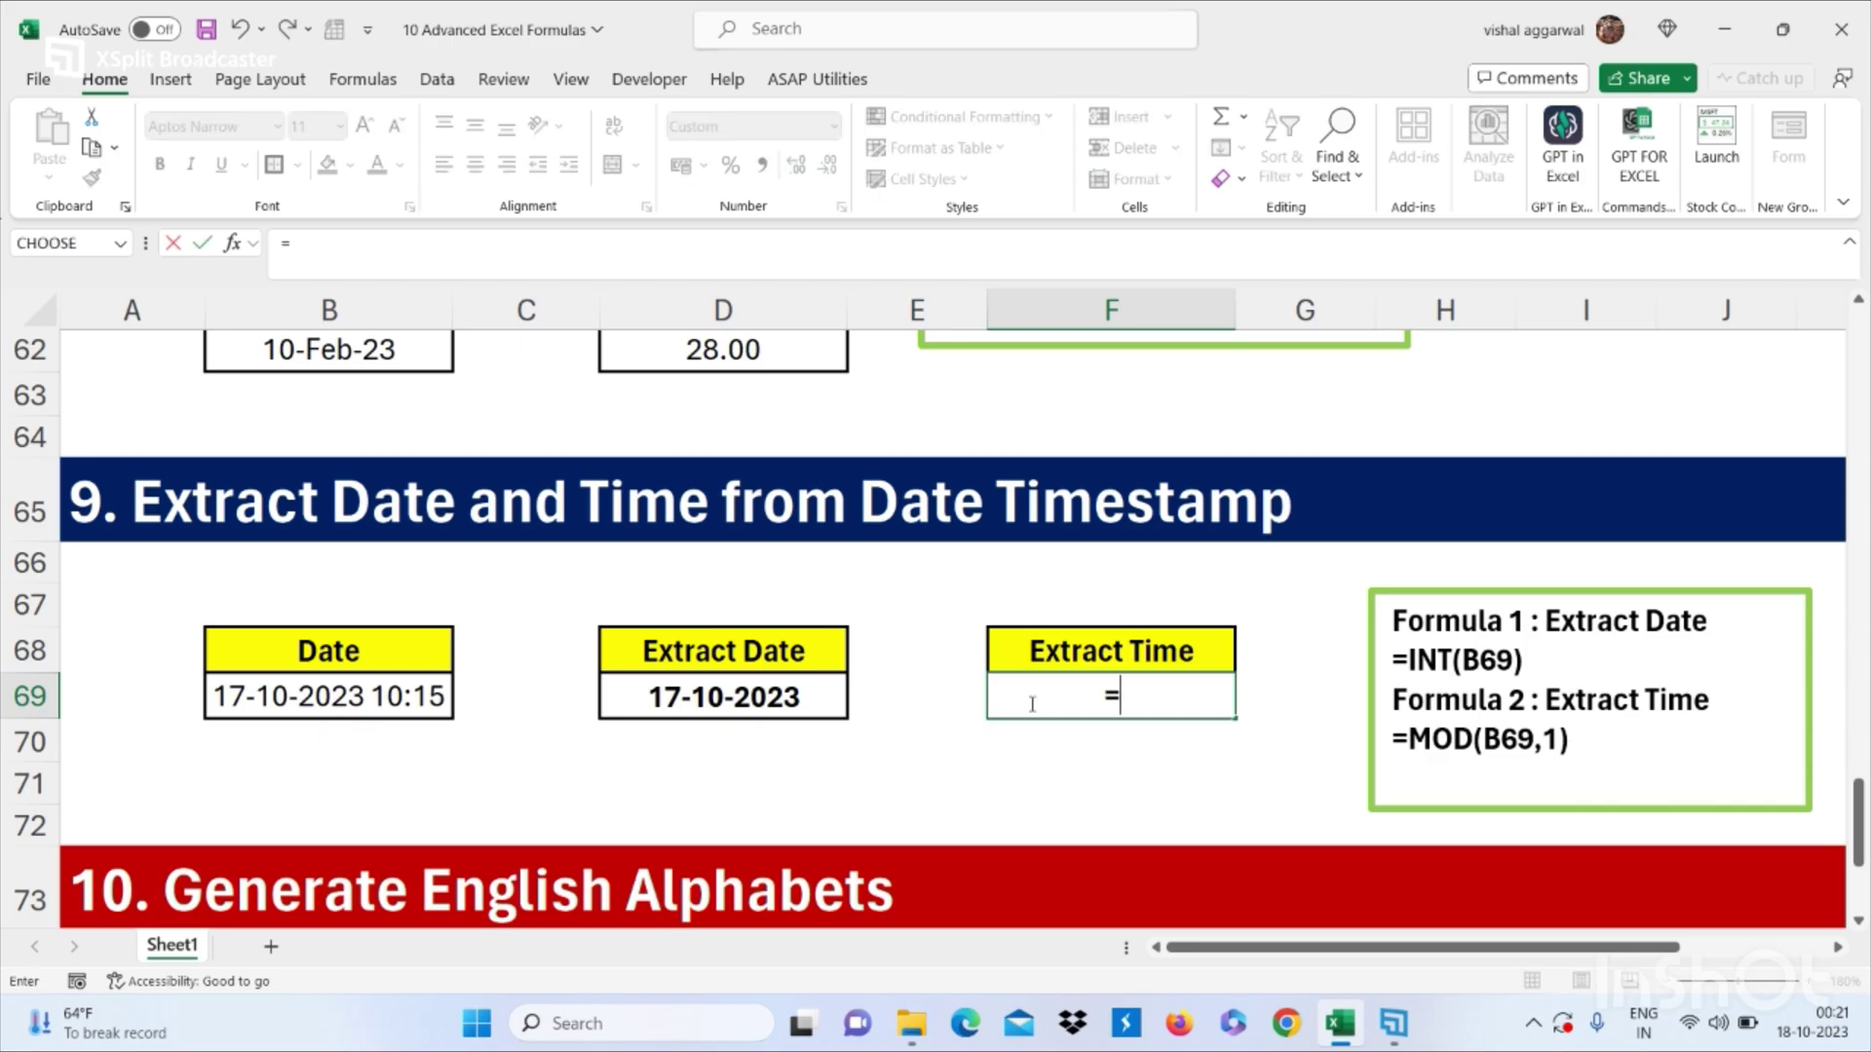
{"action": "type", "text": "mod("}
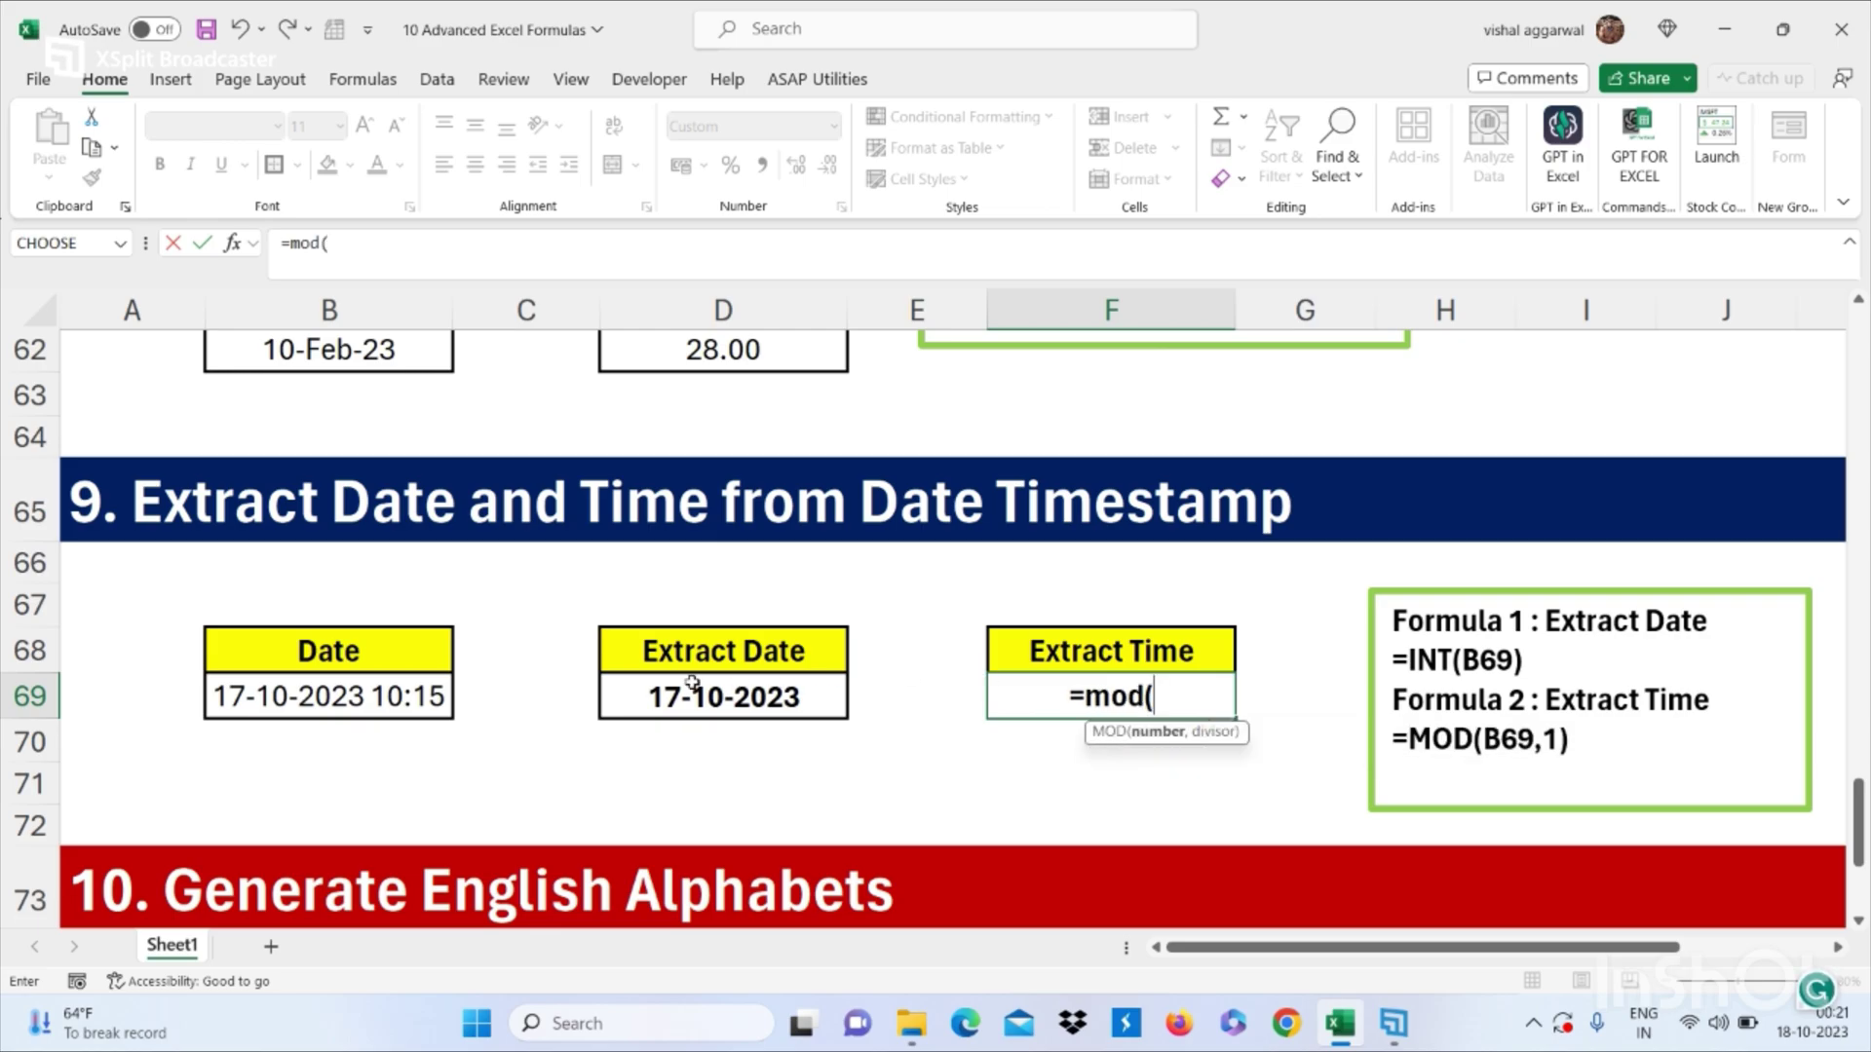
{"action": "left_click", "coordinate": [365, 698]}
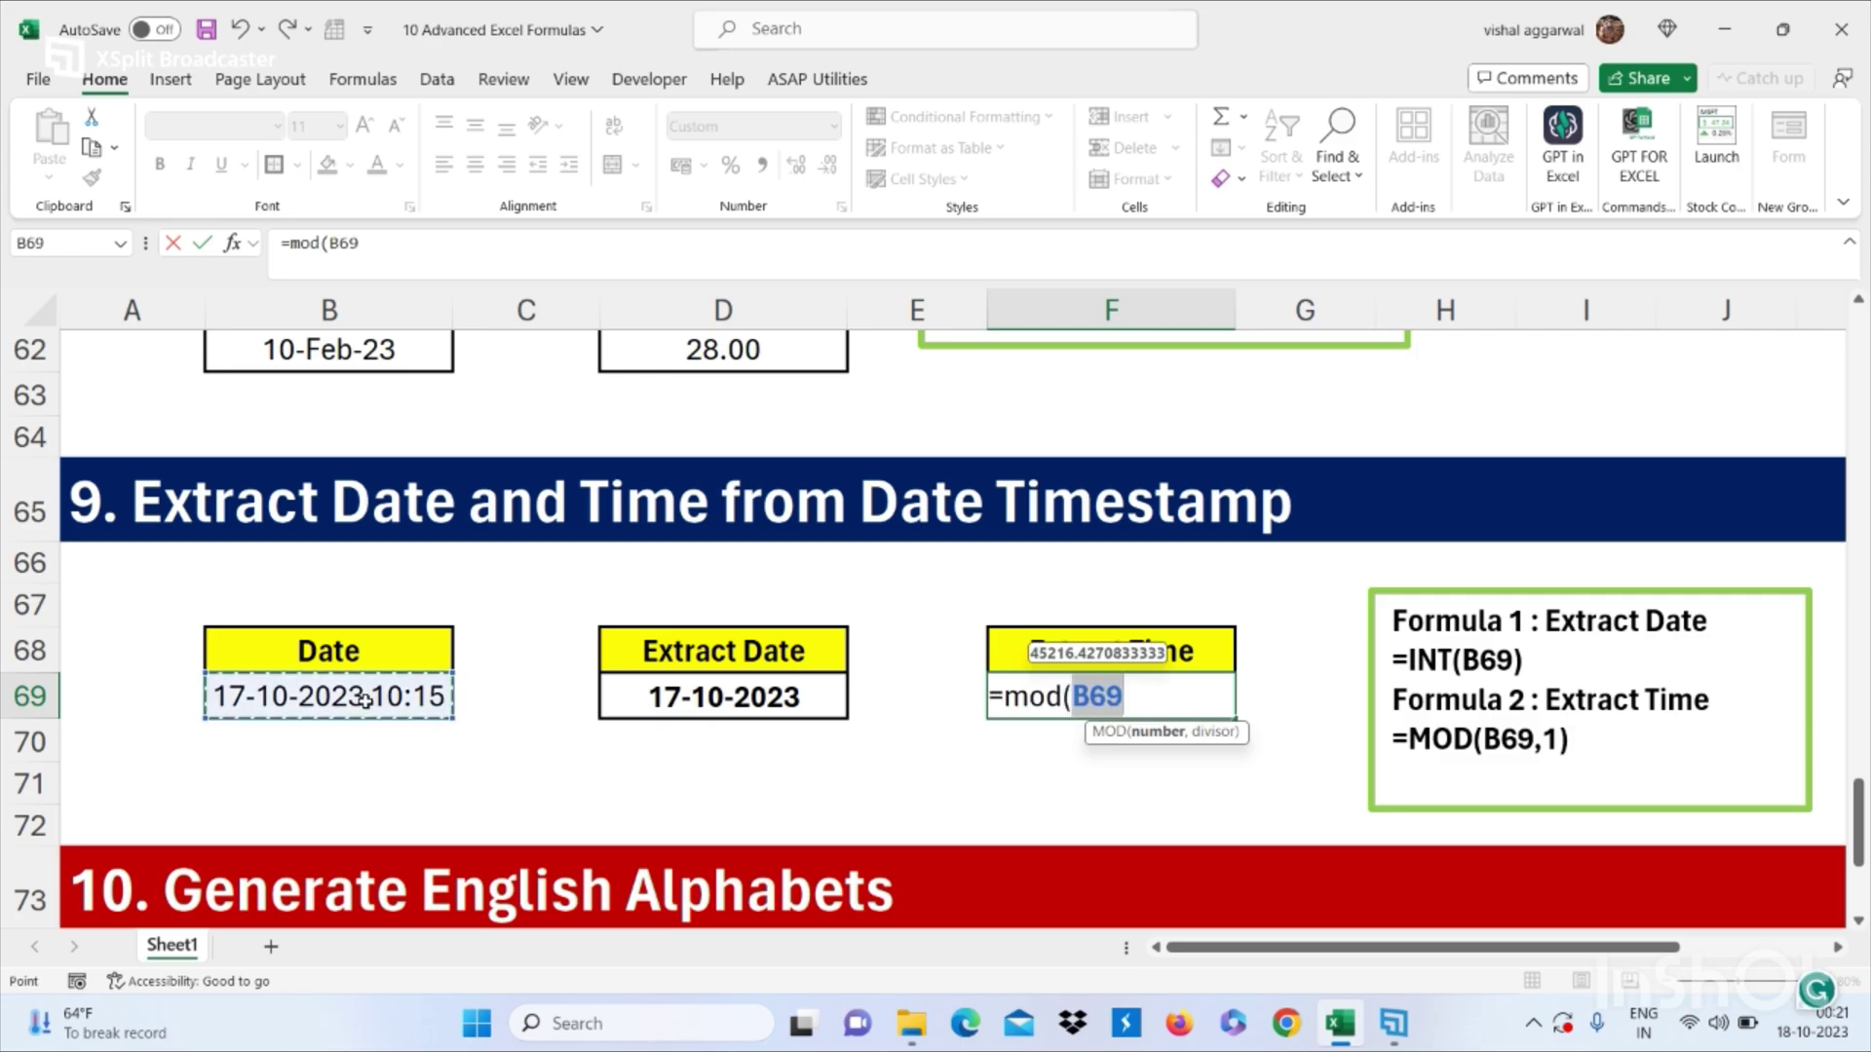
{"action": "type", "text": ","}
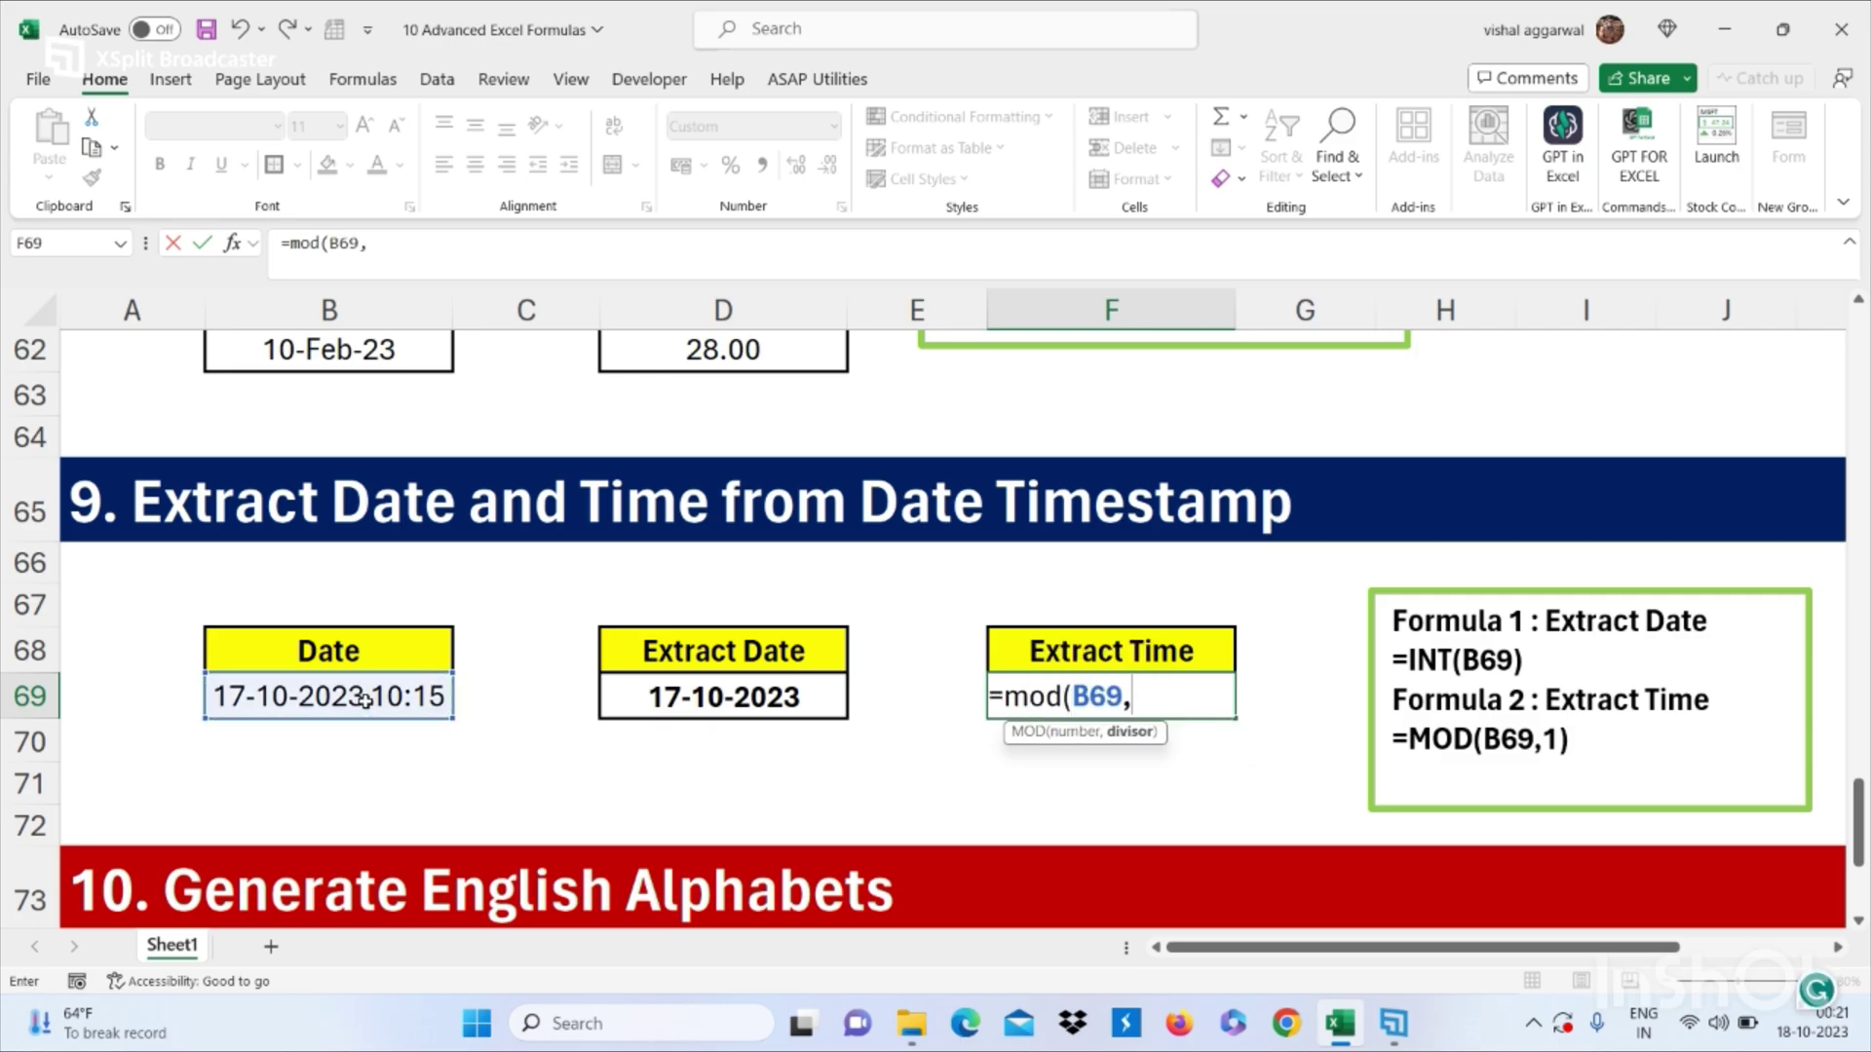
{"action": "type", "text": "1)"}
{"action": "key", "text": "Return"}
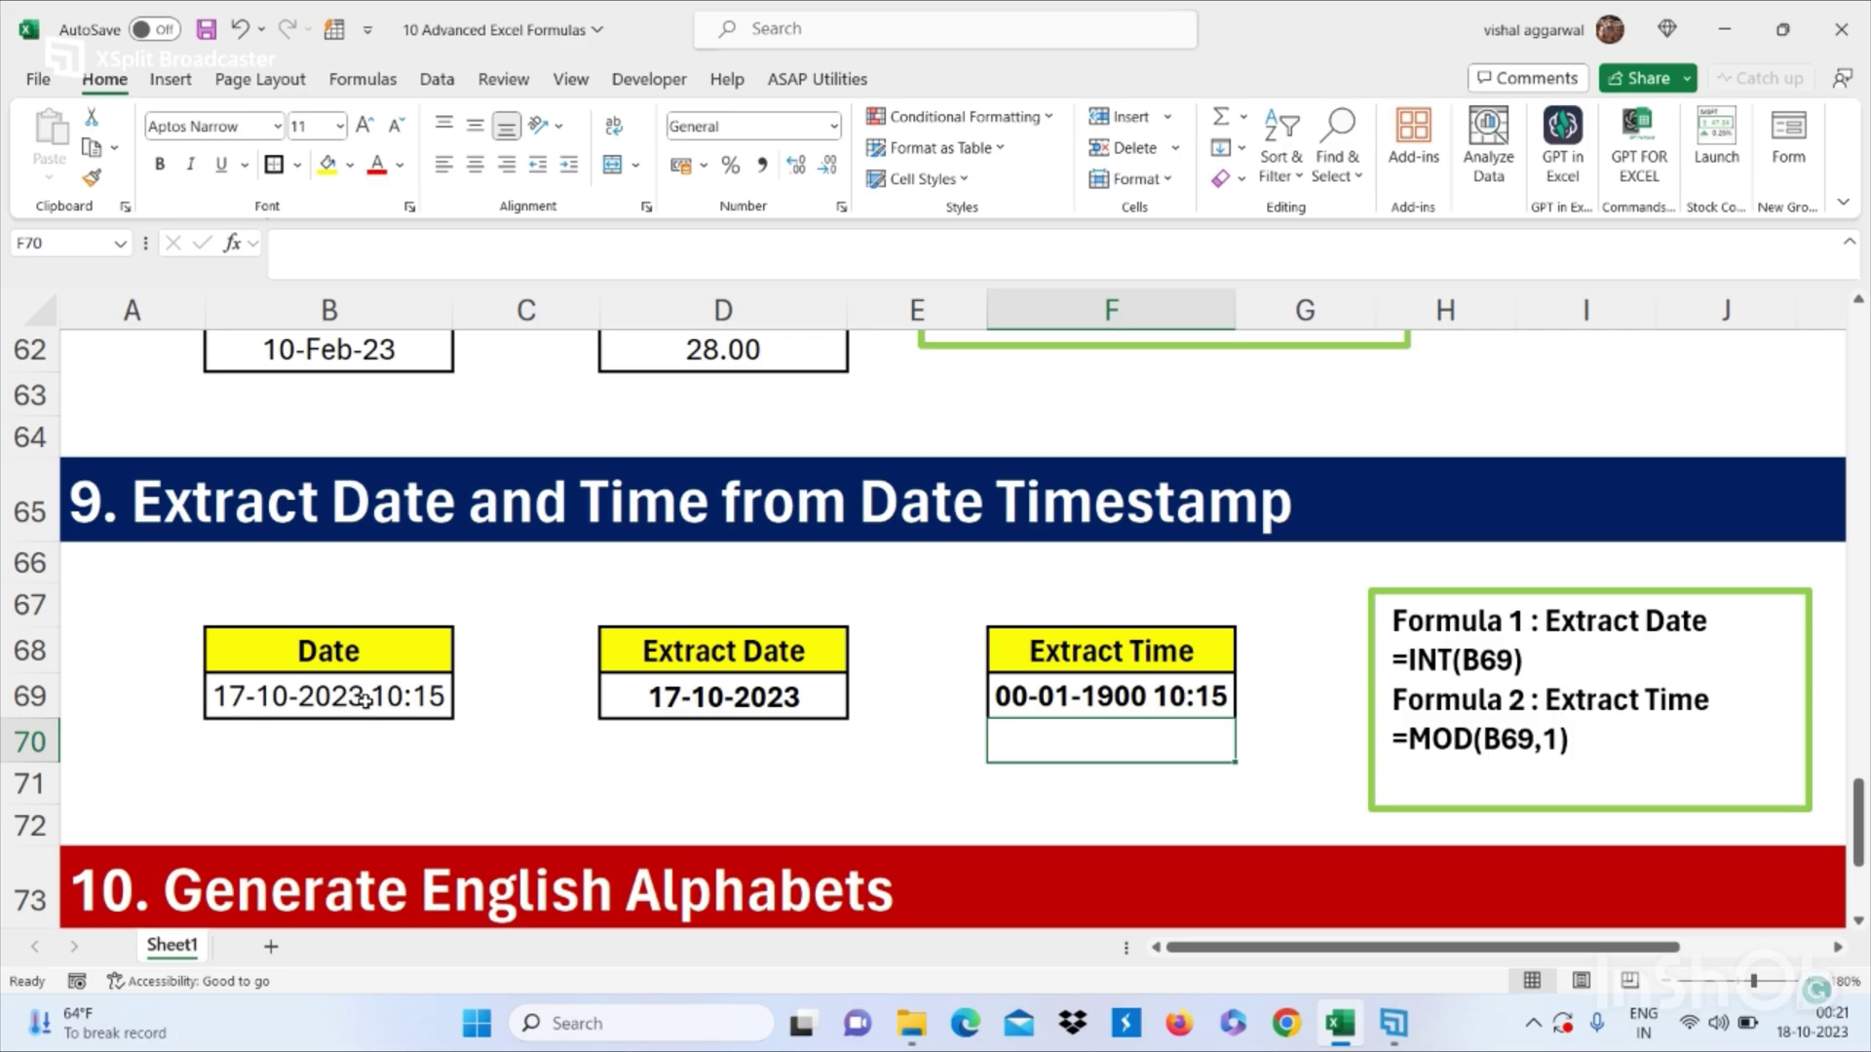
Step: Apply the custom number format hh:mm to the Extract Time cell F69
{"action": "left_click", "coordinate": [1040, 697]}
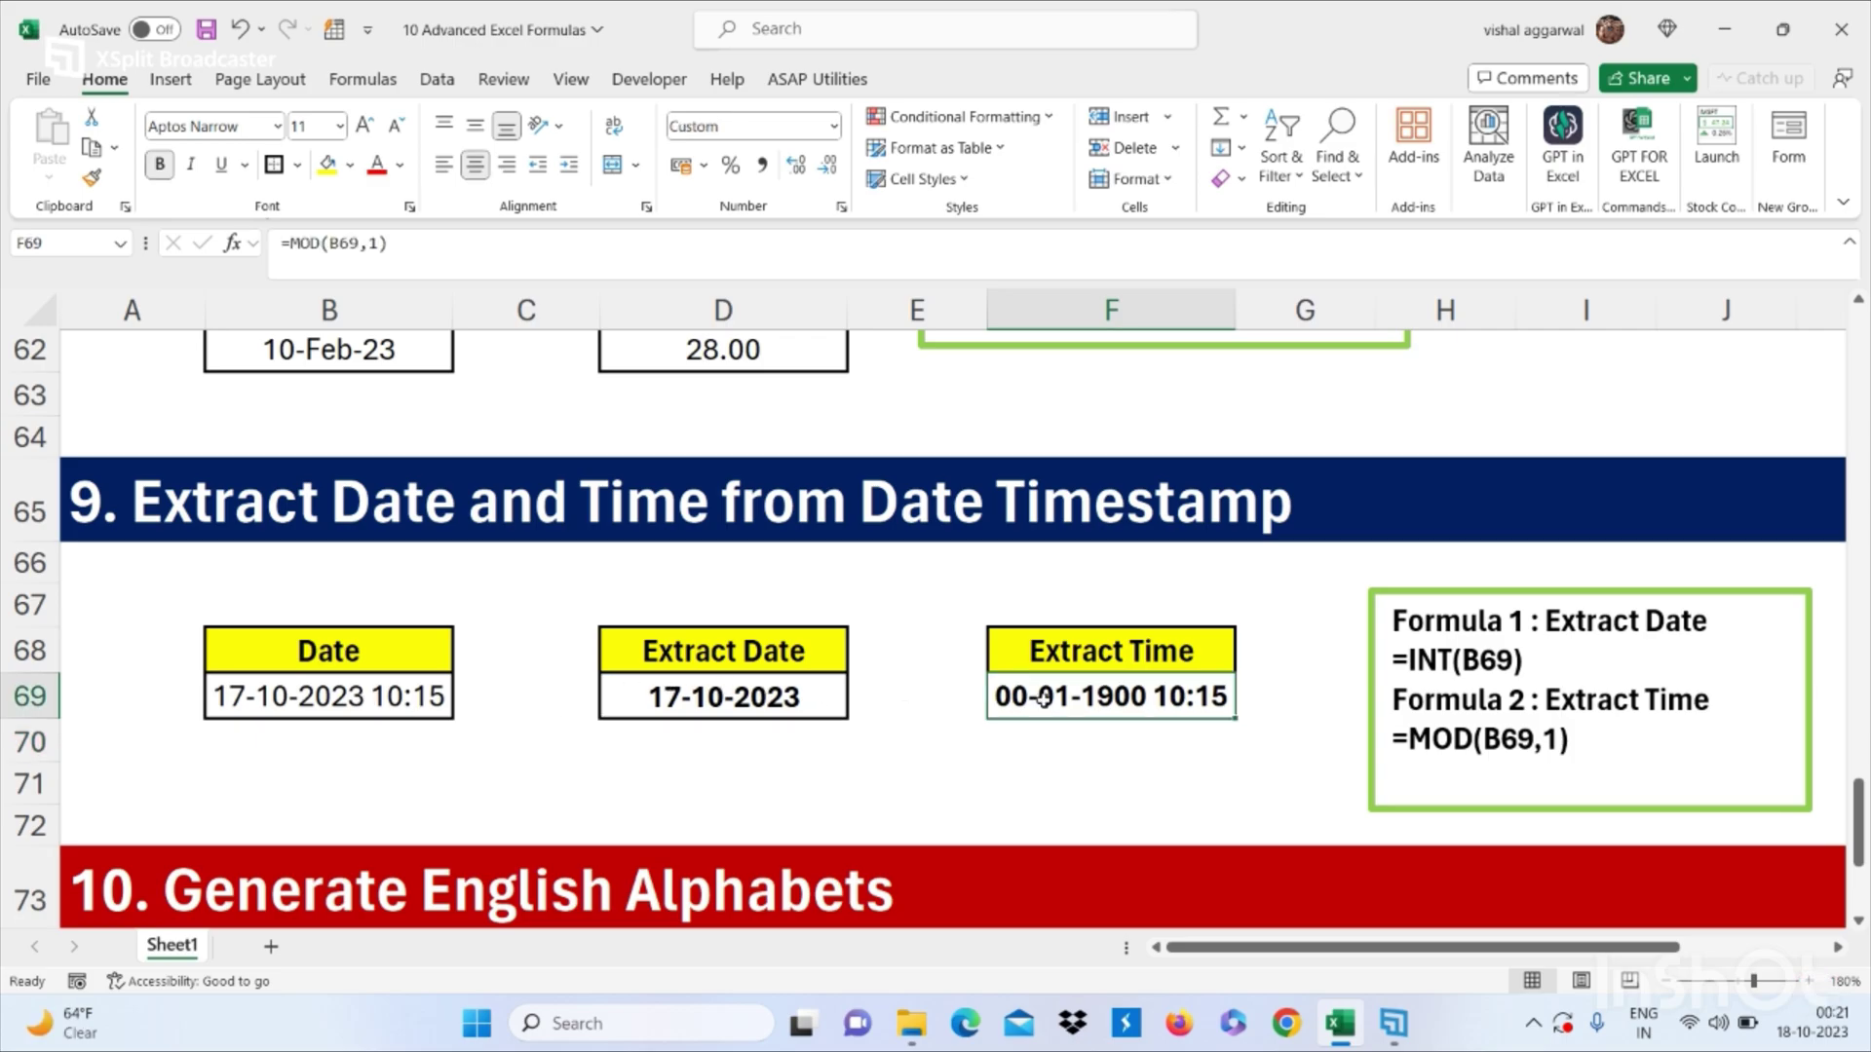
{"action": "right_click", "coordinate": [1041, 698]}
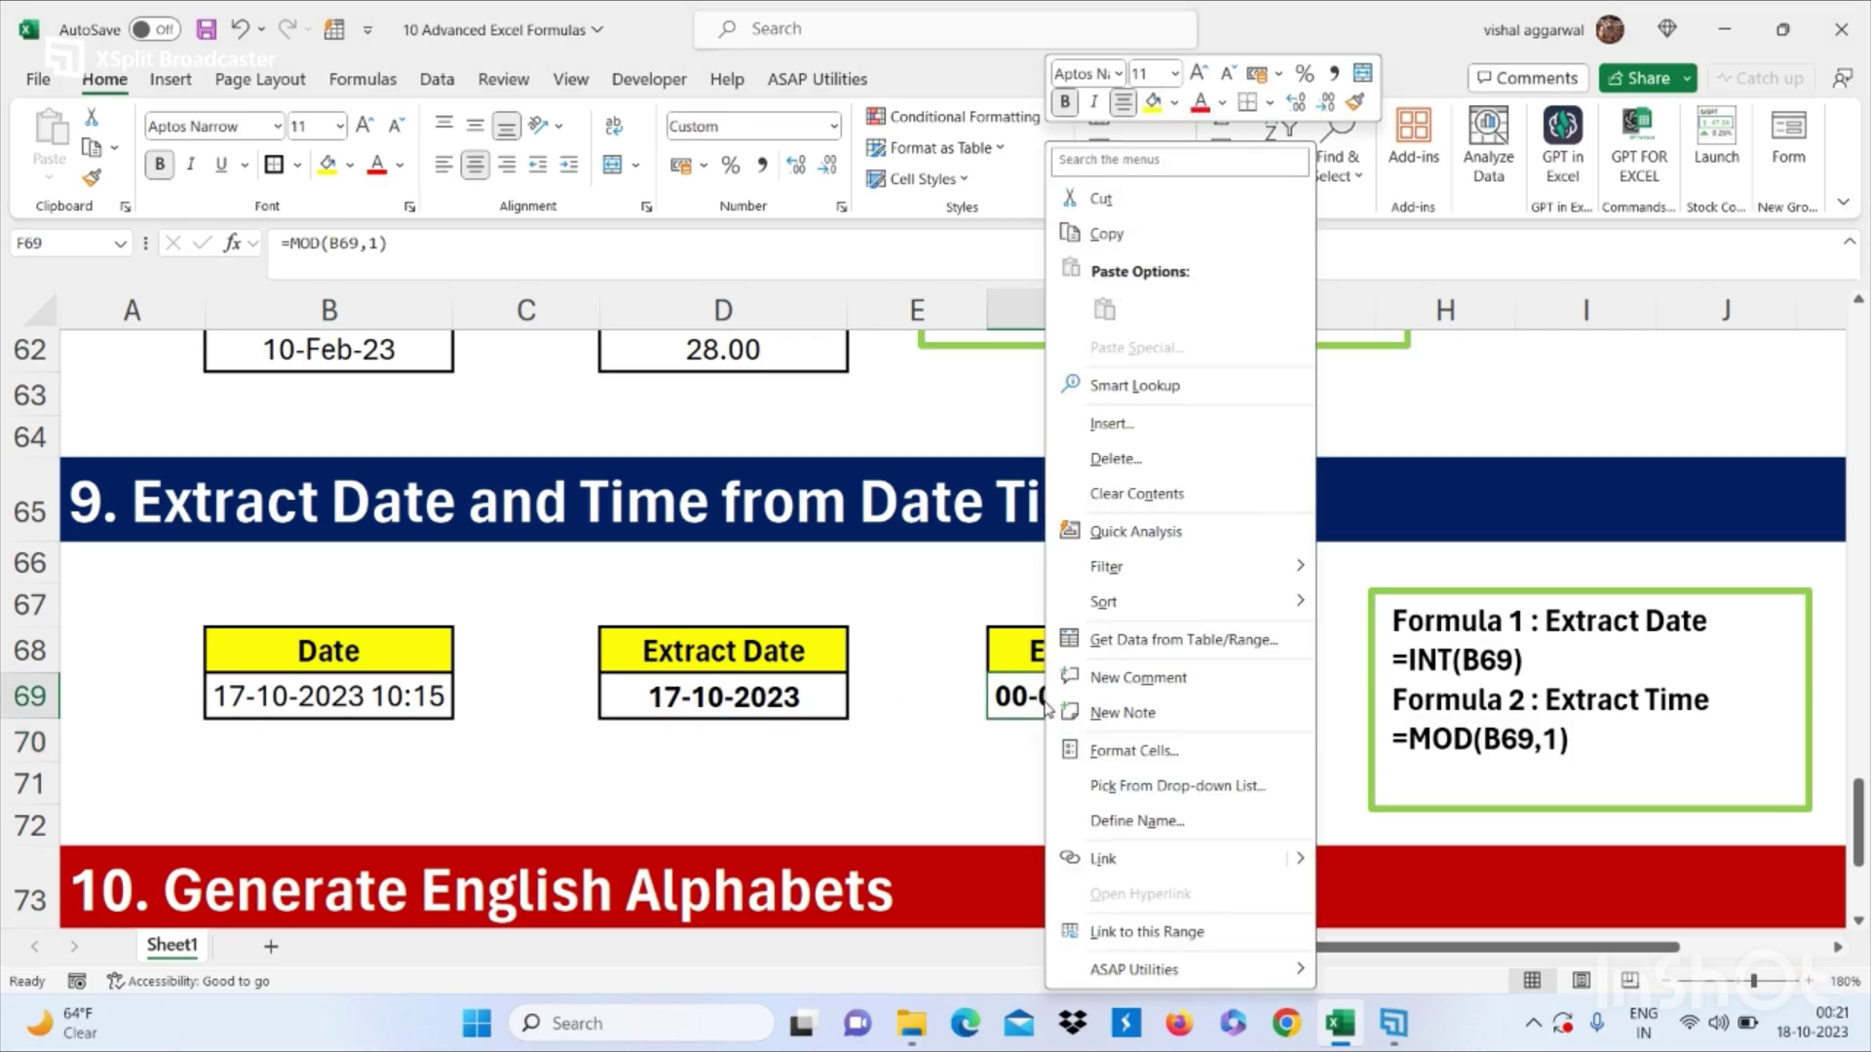
{"action": "left_click", "coordinate": [1131, 752]}
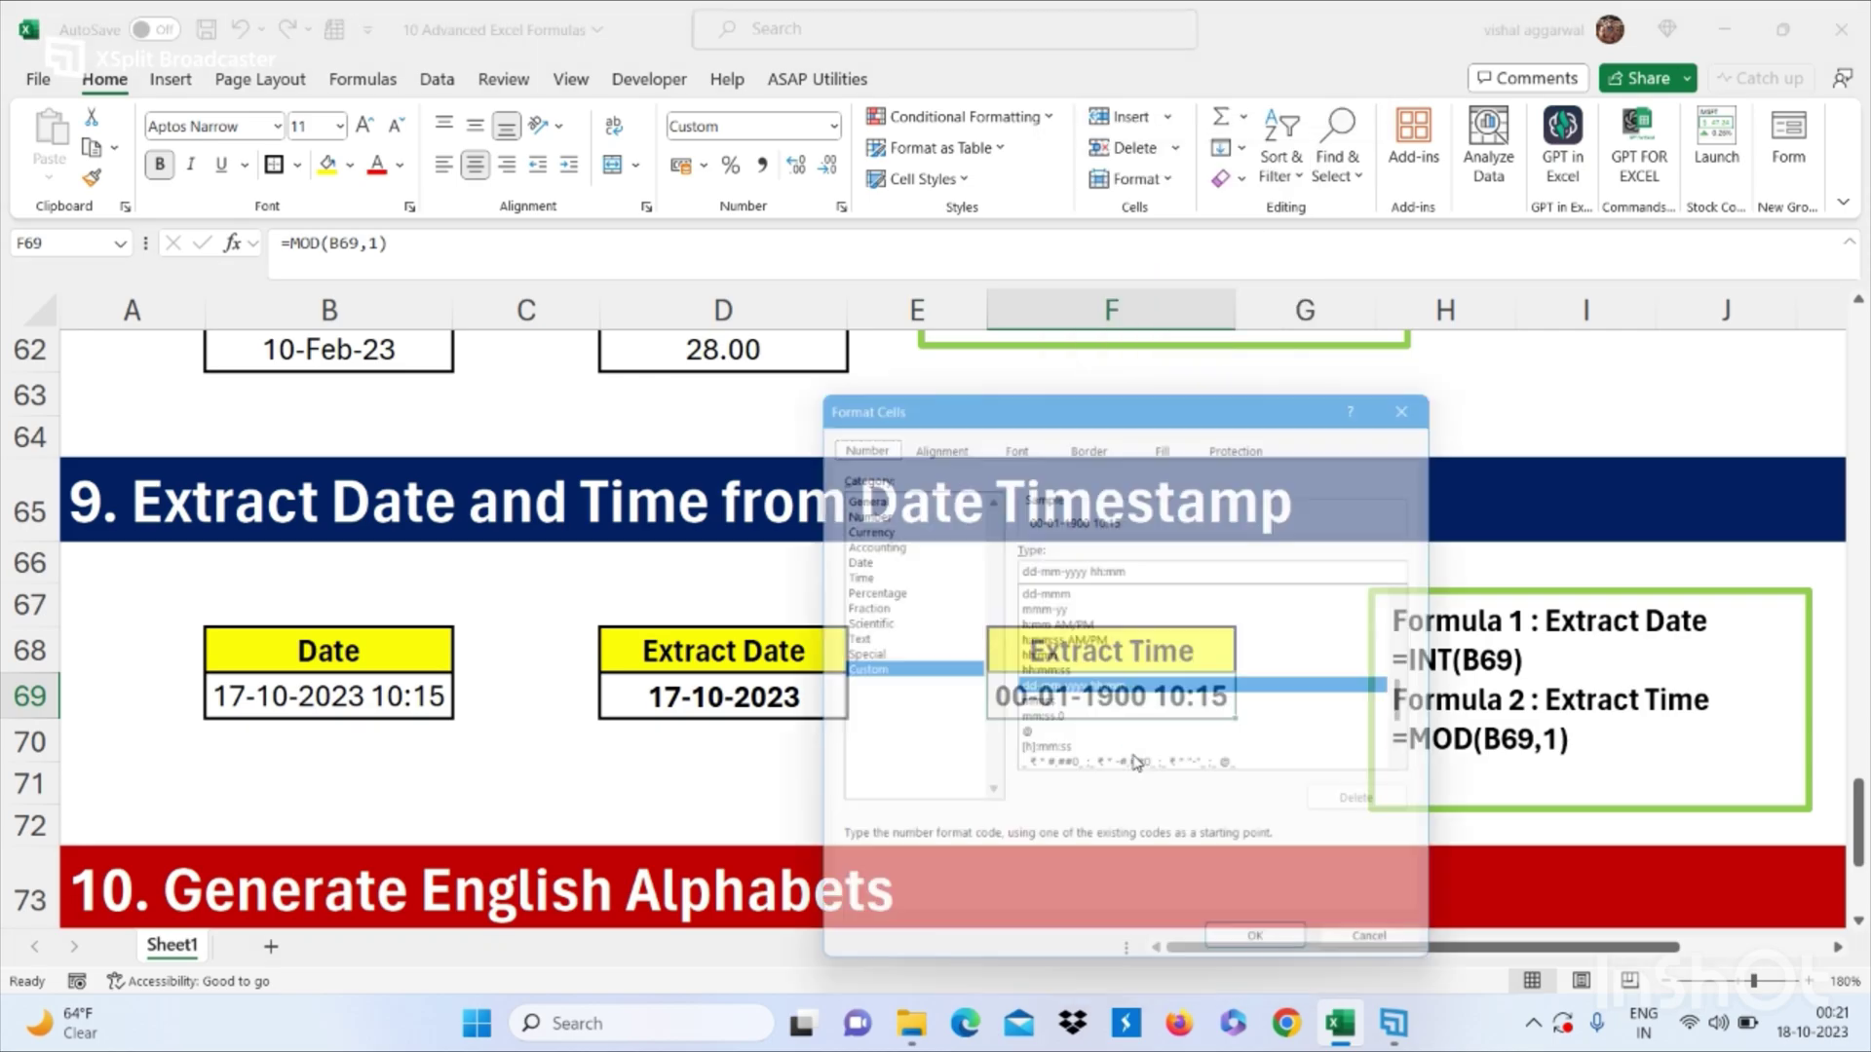
{"action": "left_click", "coordinate": [1052, 659]}
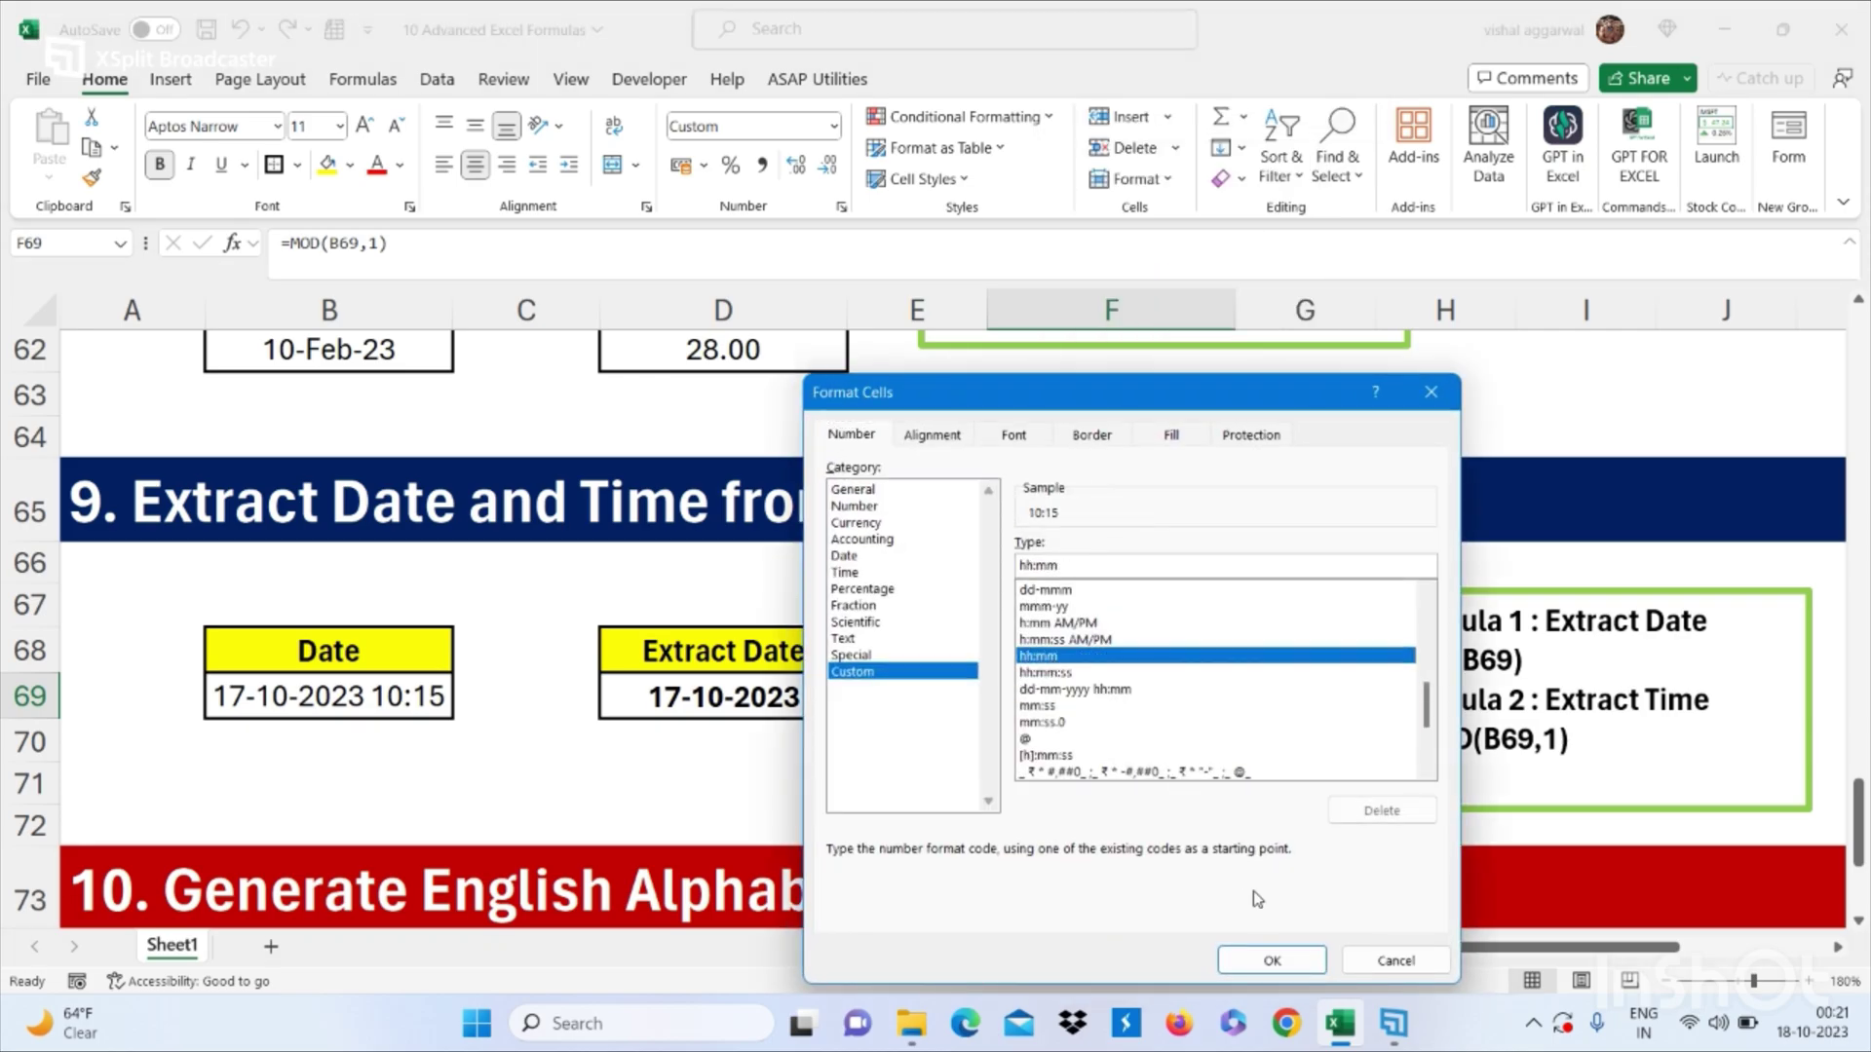
{"action": "left_click", "coordinate": [1244, 967]}
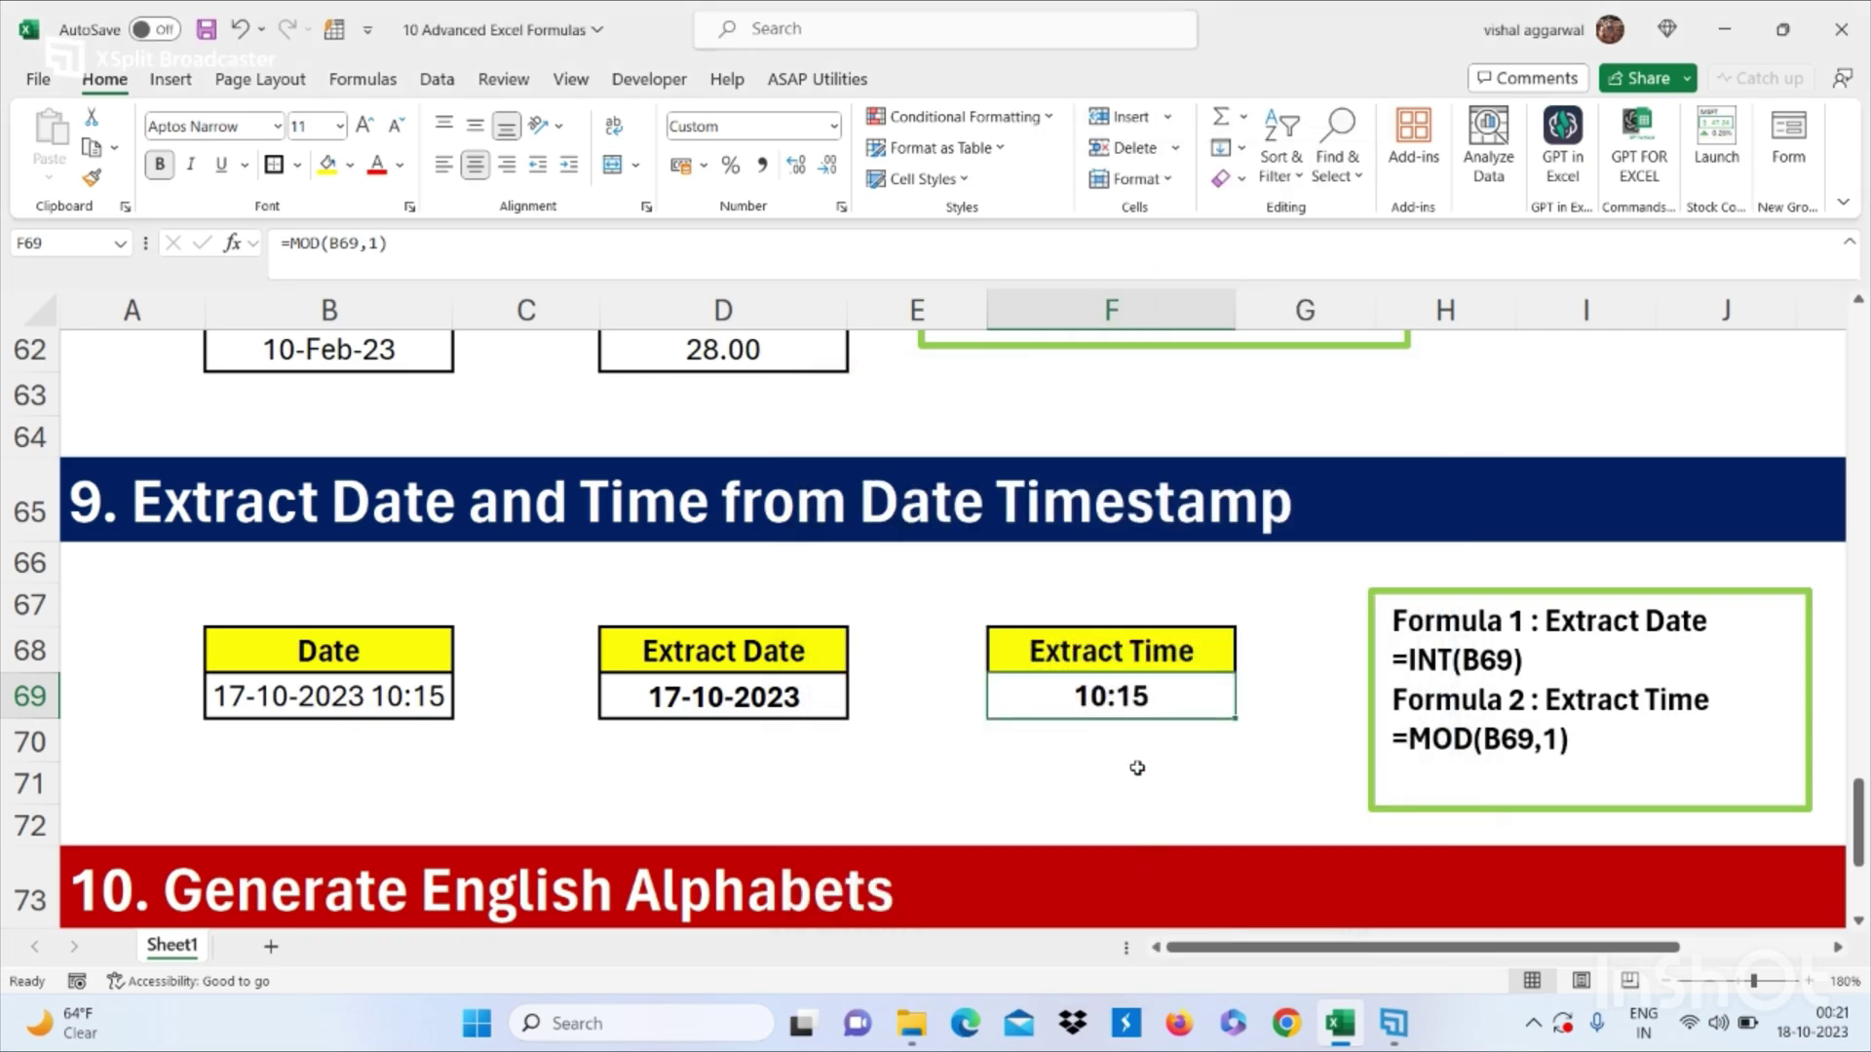
Step: Generate the English alphabet from A75 downward in section 10 with the formula =CHAR(SEQUENCE(26,,65))
{"action": "scroll", "coordinate": [1138, 768], "scroll_direction": "down", "scroll_amount": 1}
{"action": "scroll", "coordinate": [1137, 768], "scroll_direction": "up", "scroll_amount": 1}
{"action": "scroll", "coordinate": [1137, 768], "scroll_direction": "down", "scroll_amount": 3}
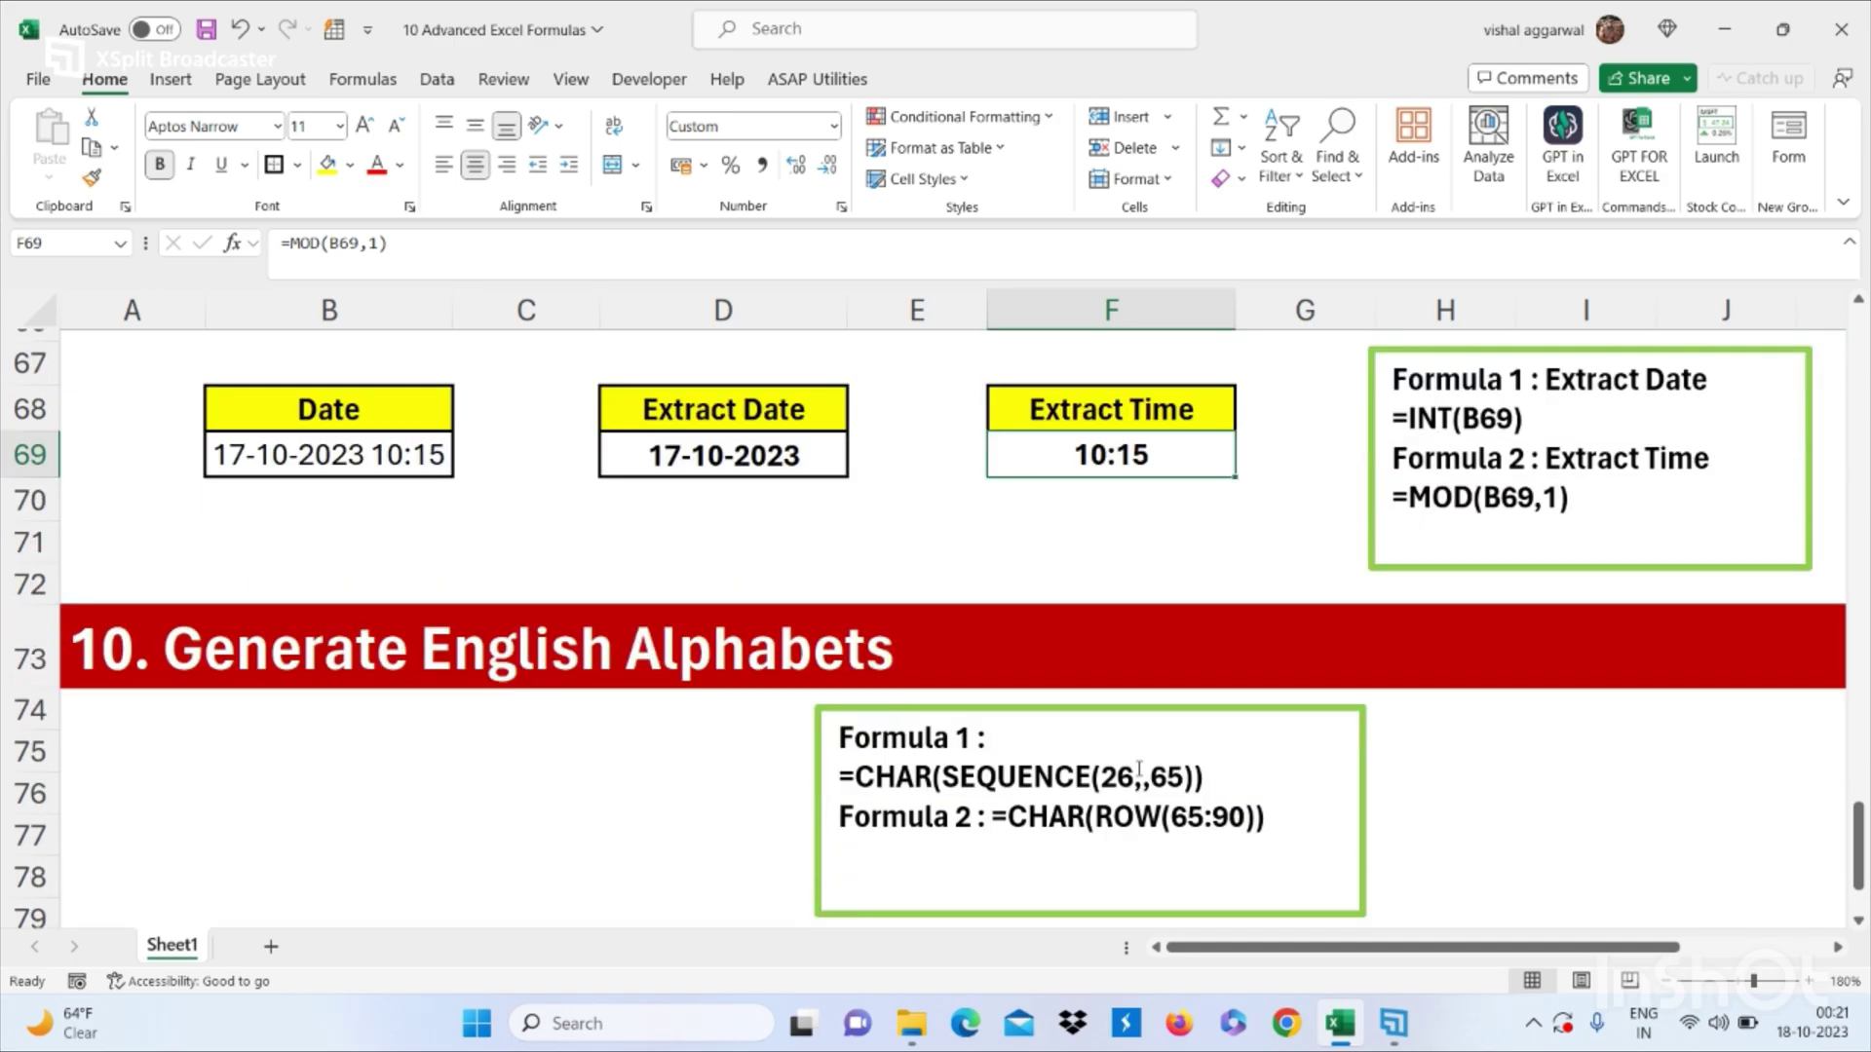
{"action": "scroll", "coordinate": [1137, 768], "scroll_direction": "down", "scroll_amount": 2}
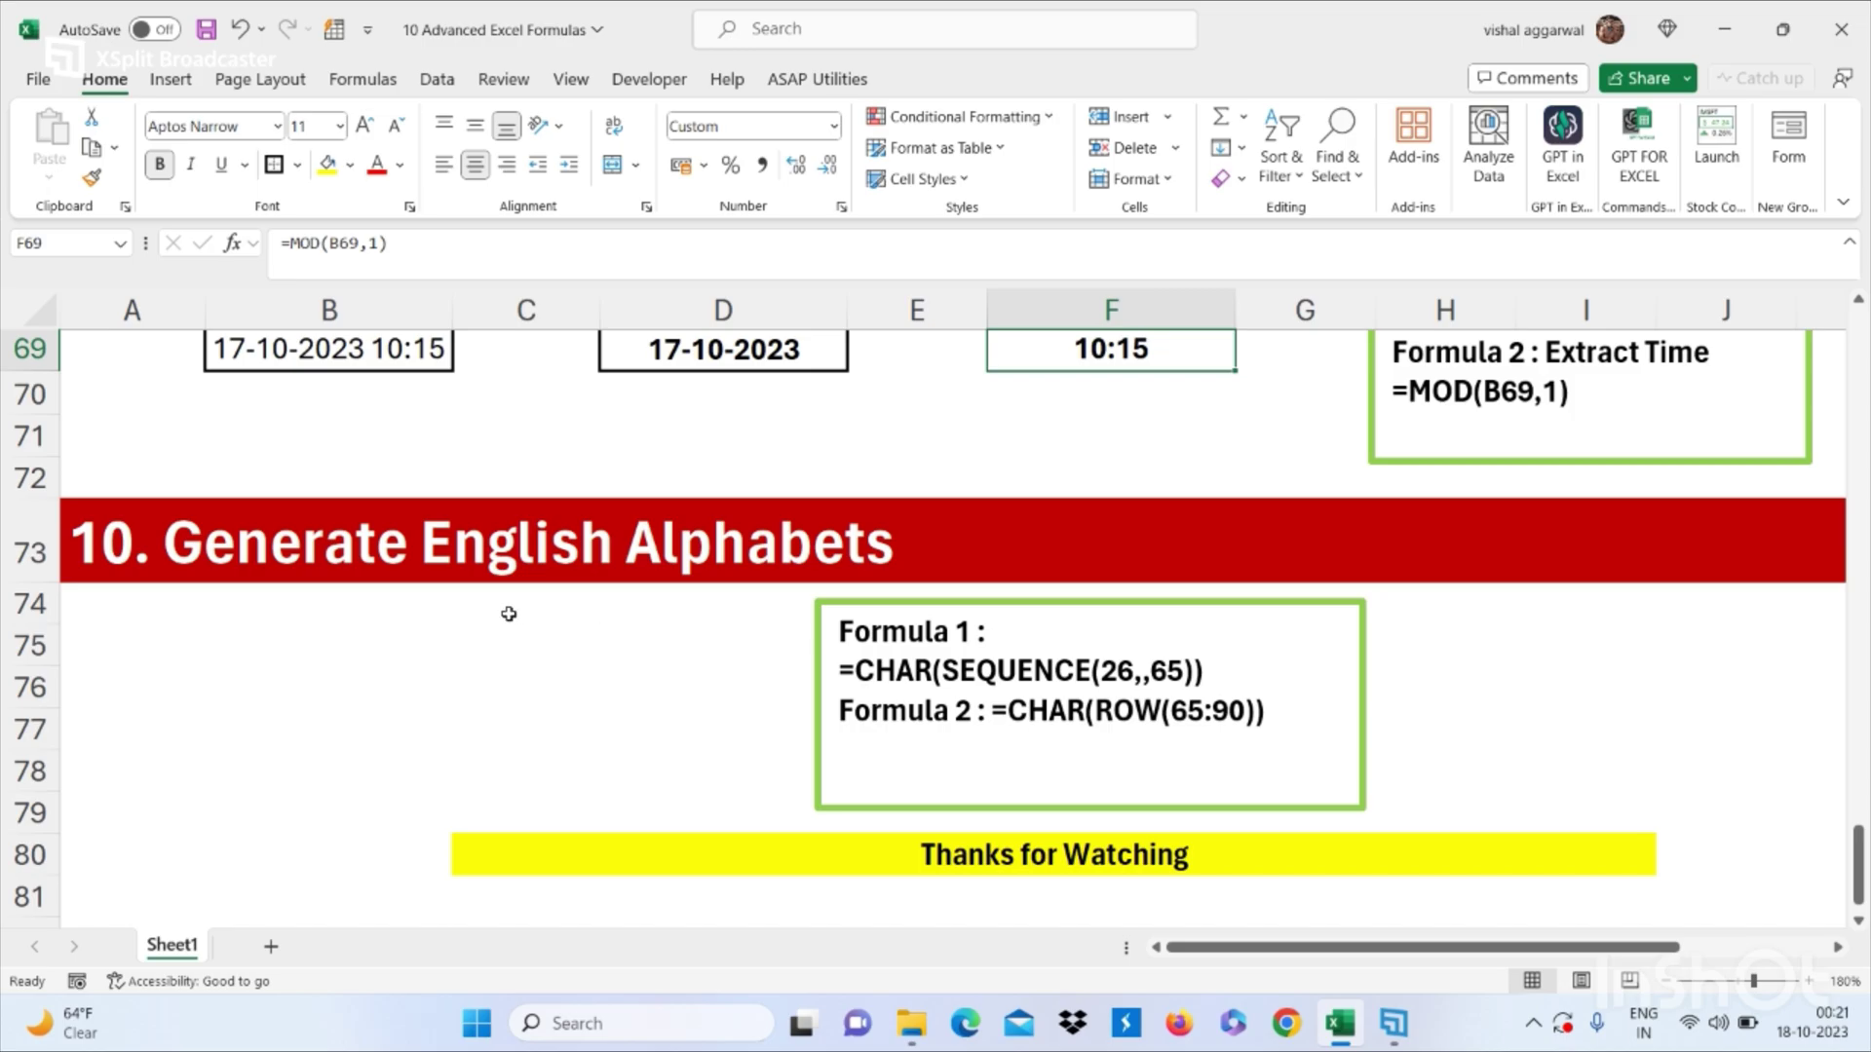
{"action": "left_click", "coordinate": [265, 643]}
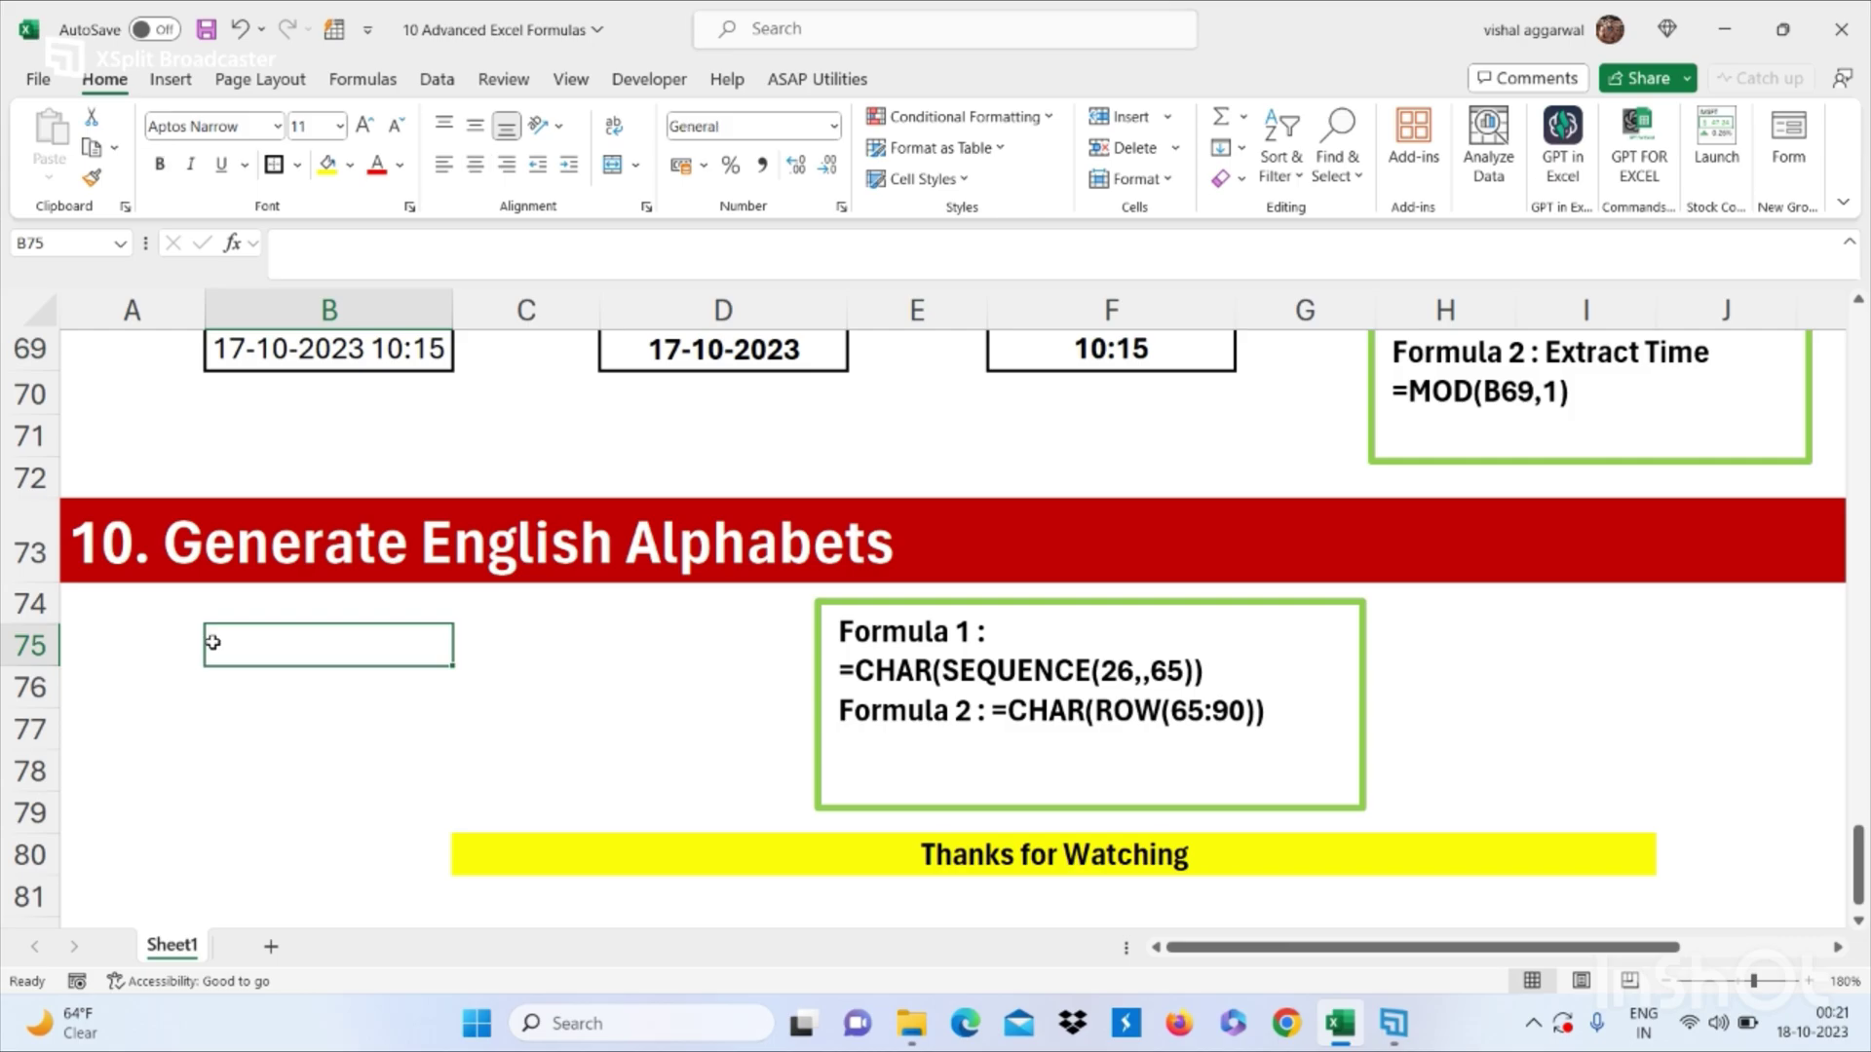
{"action": "left_click", "coordinate": [182, 643]}
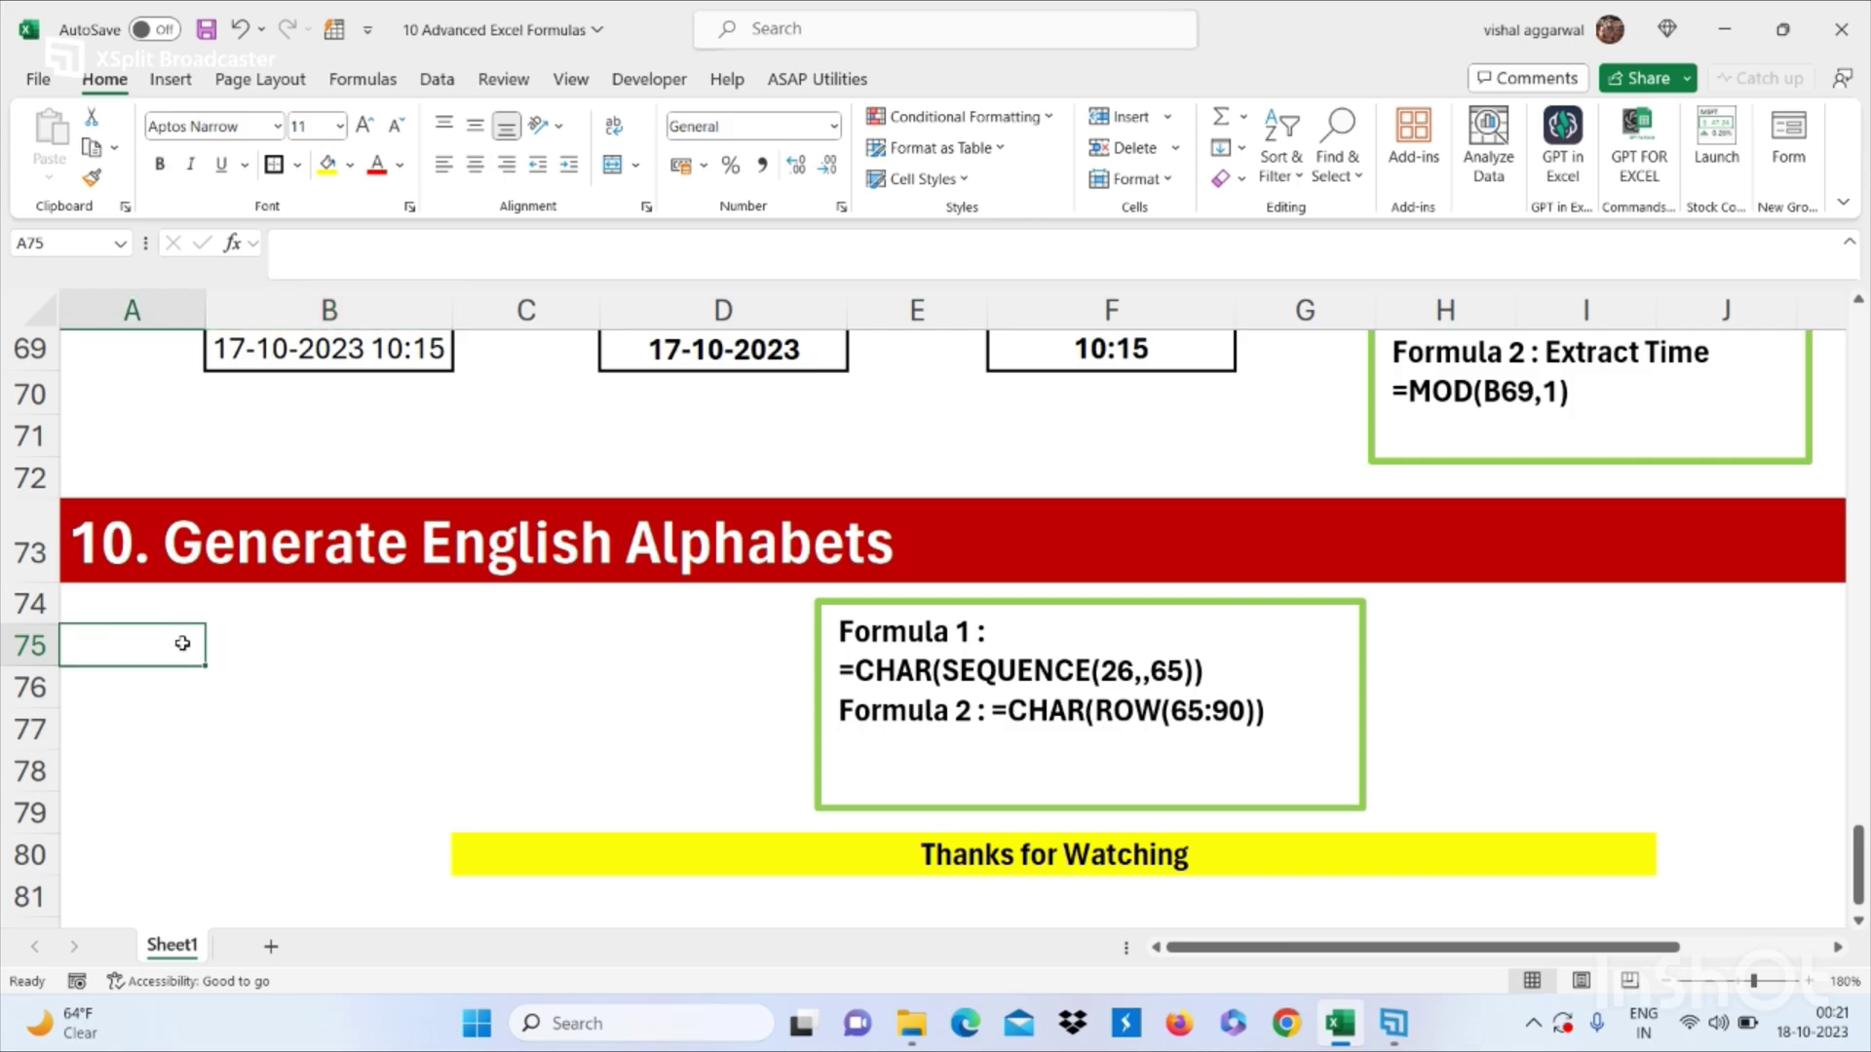
{"action": "type", "text": "="}
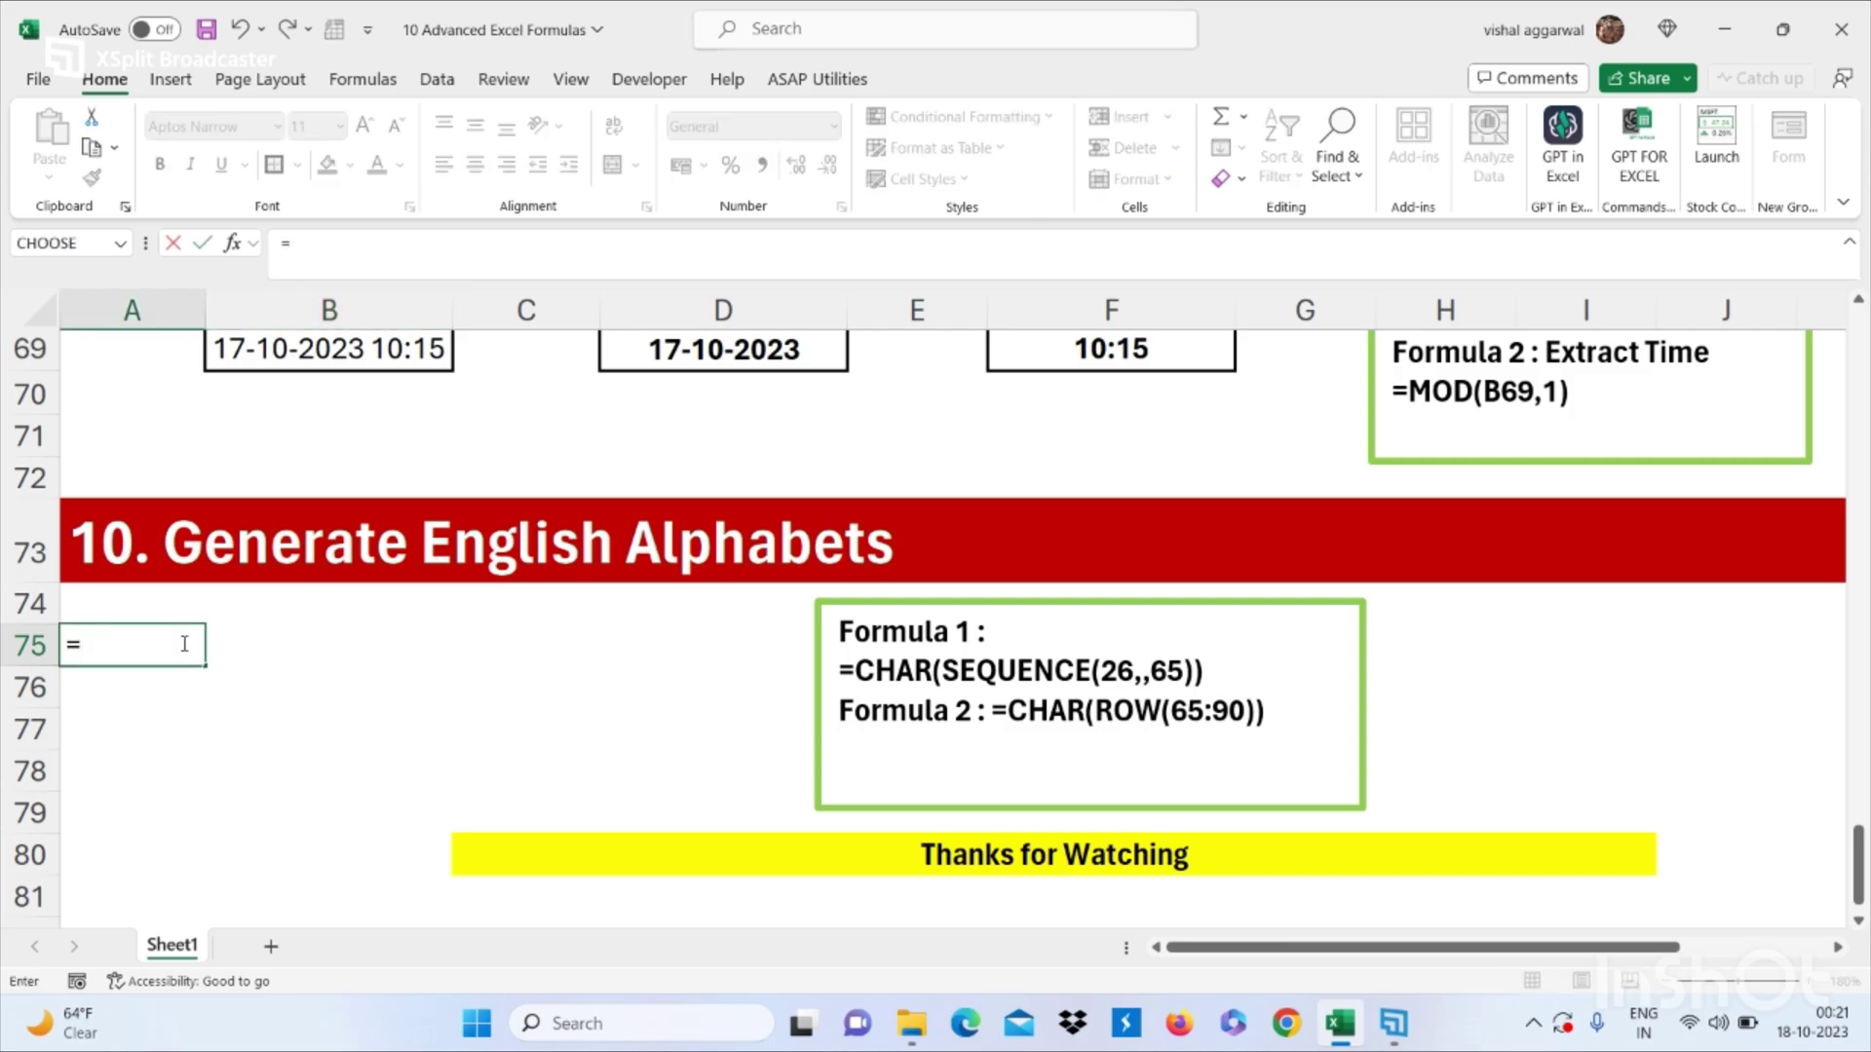
{"action": "type", "text": "CHAR("}
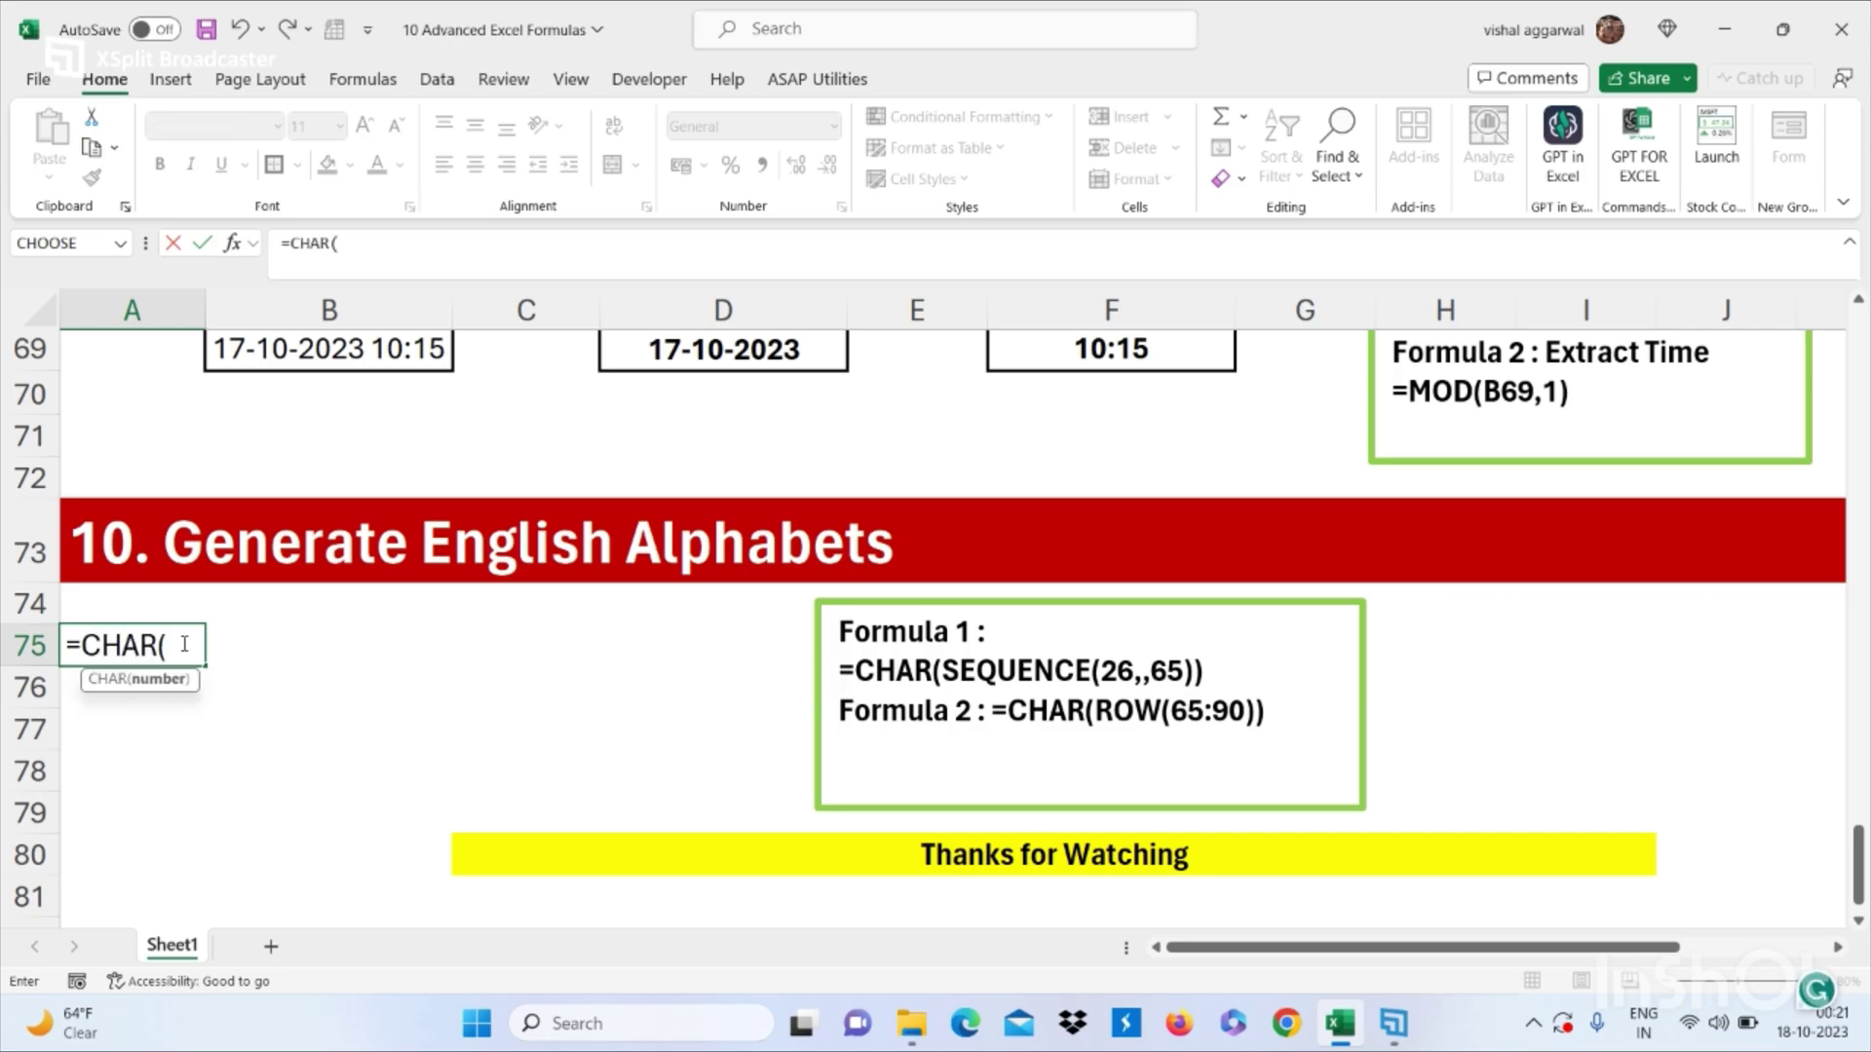
{"action": "type", "text": "SEQ"}
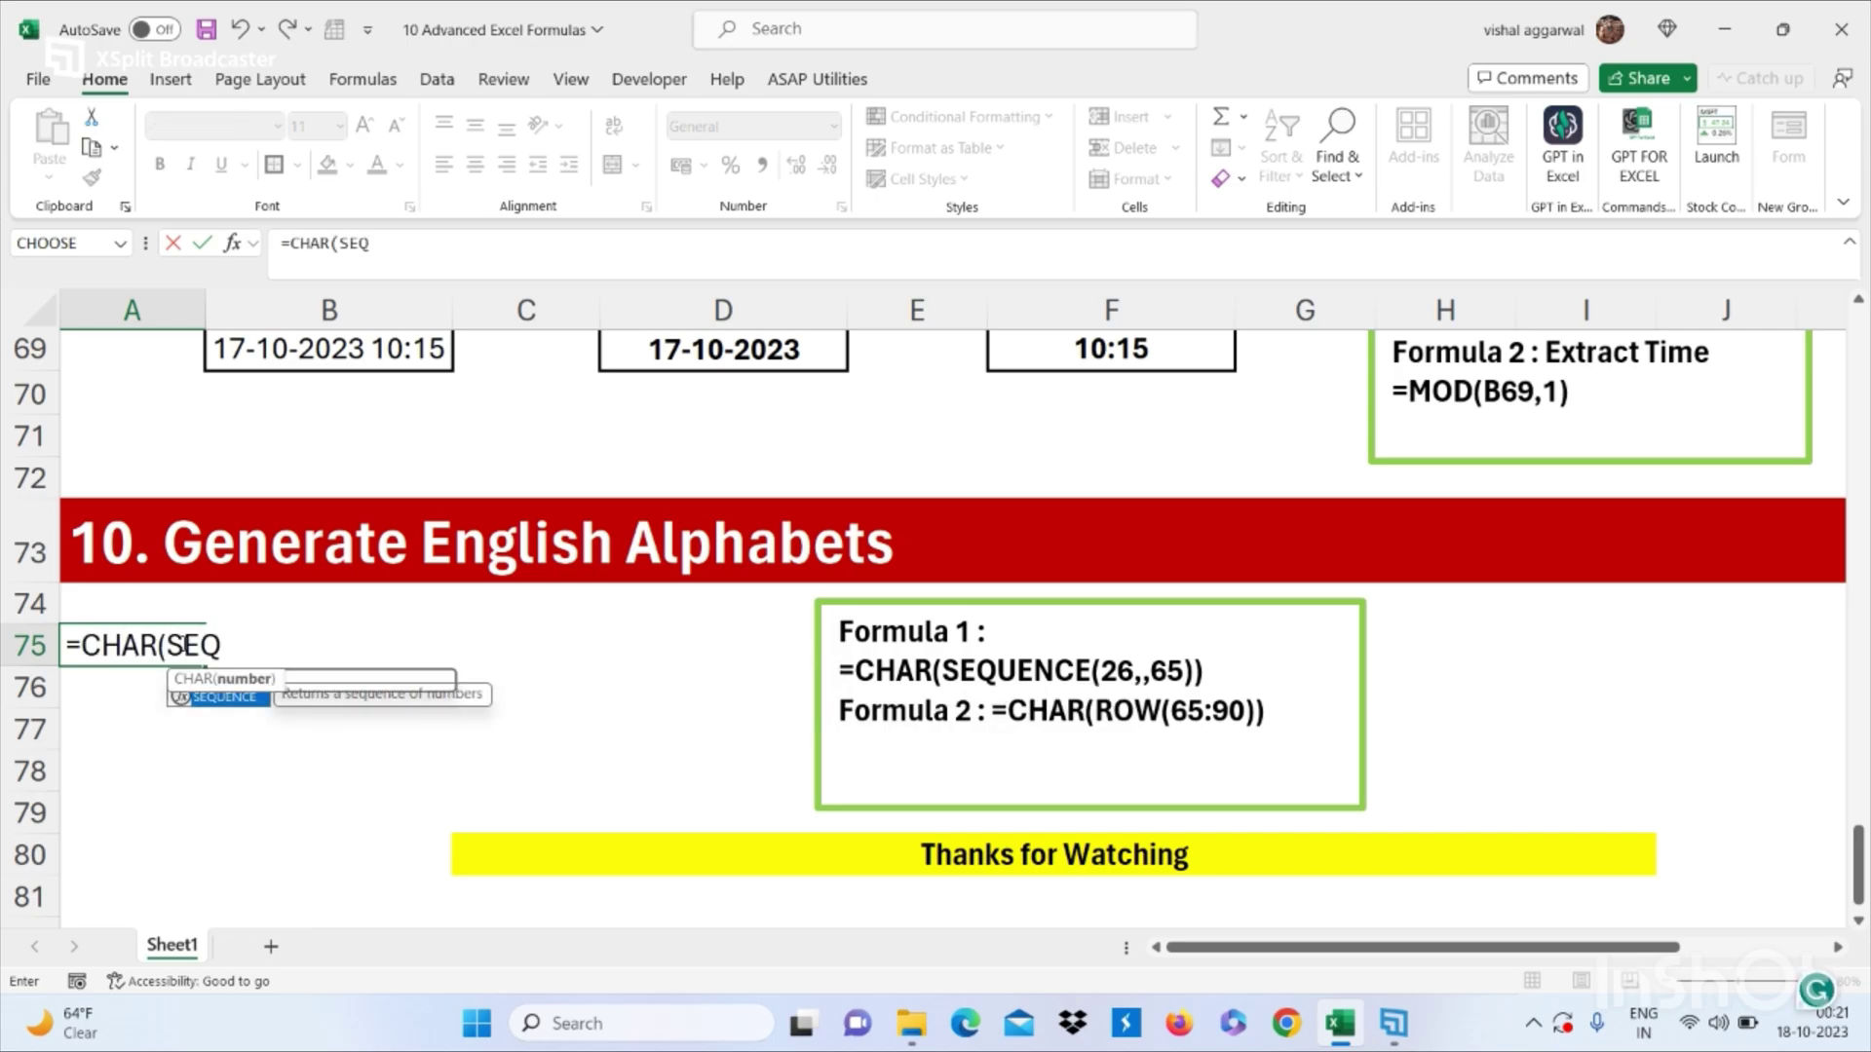
{"action": "key", "text": "Tab"}
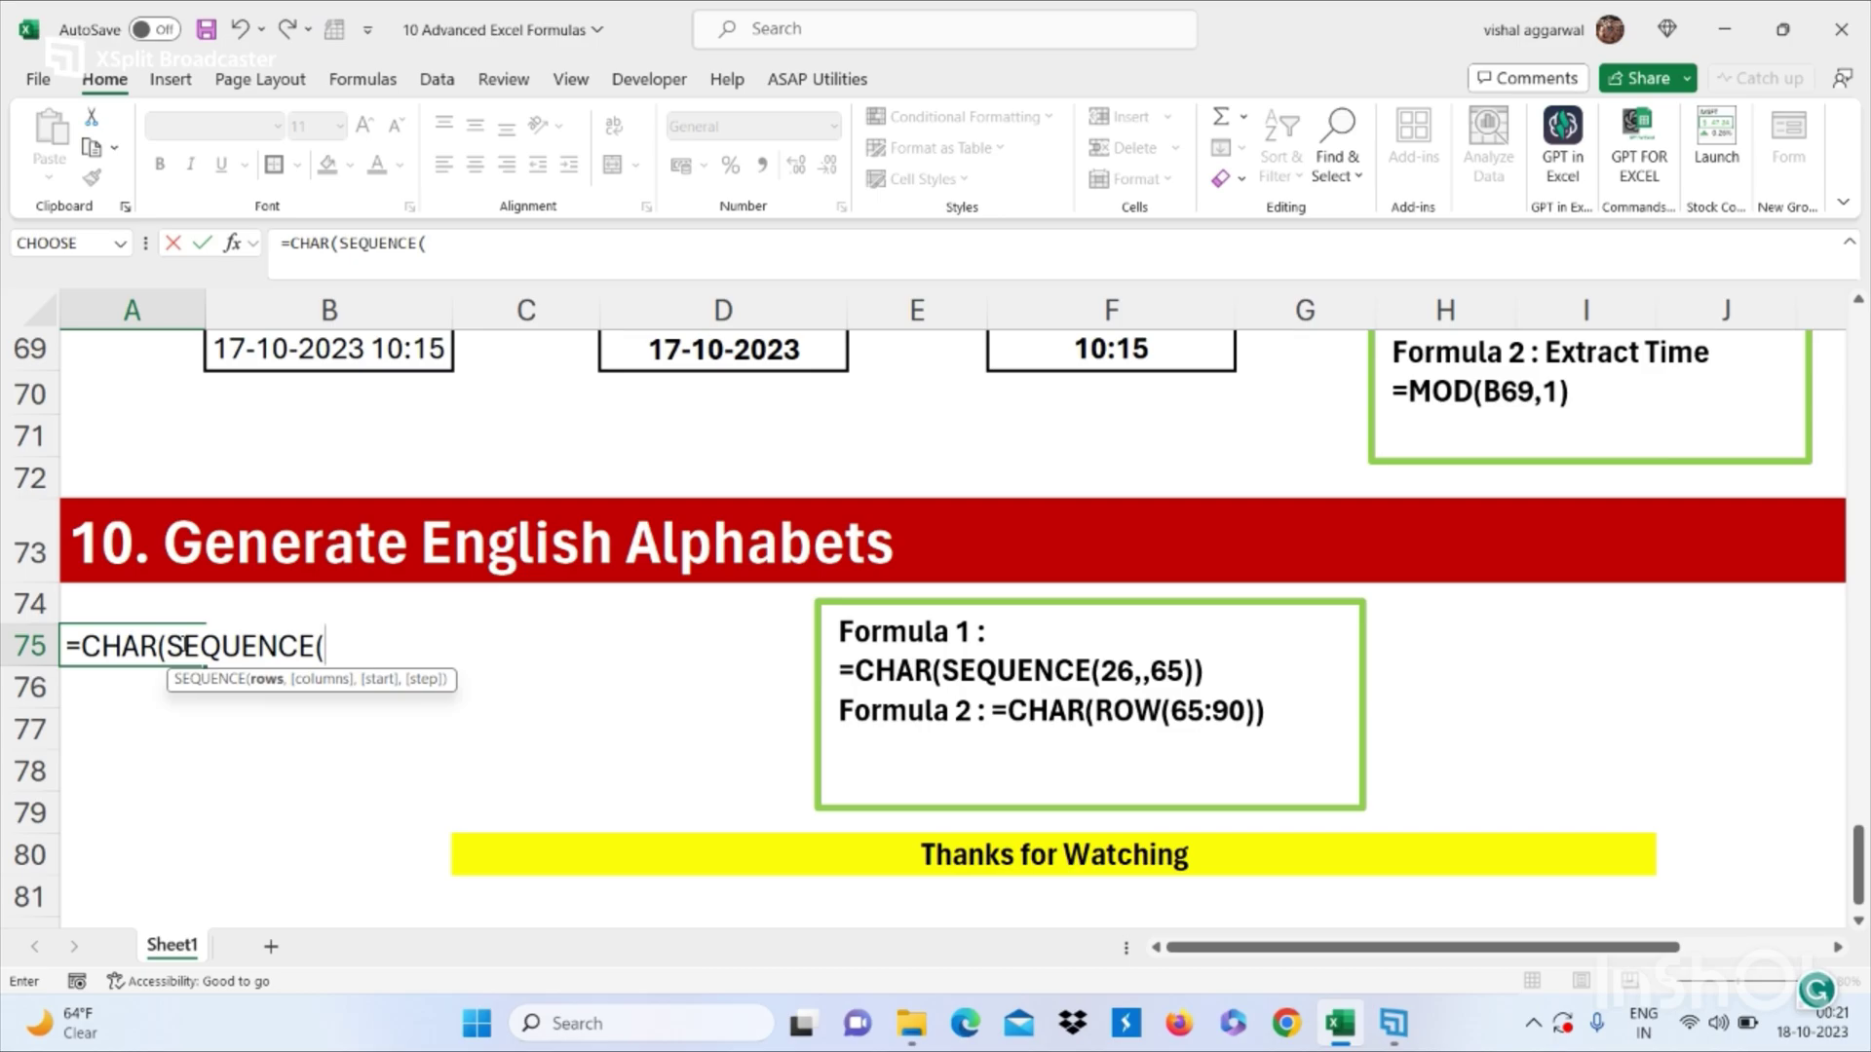
{"action": "type", "text": "26"}
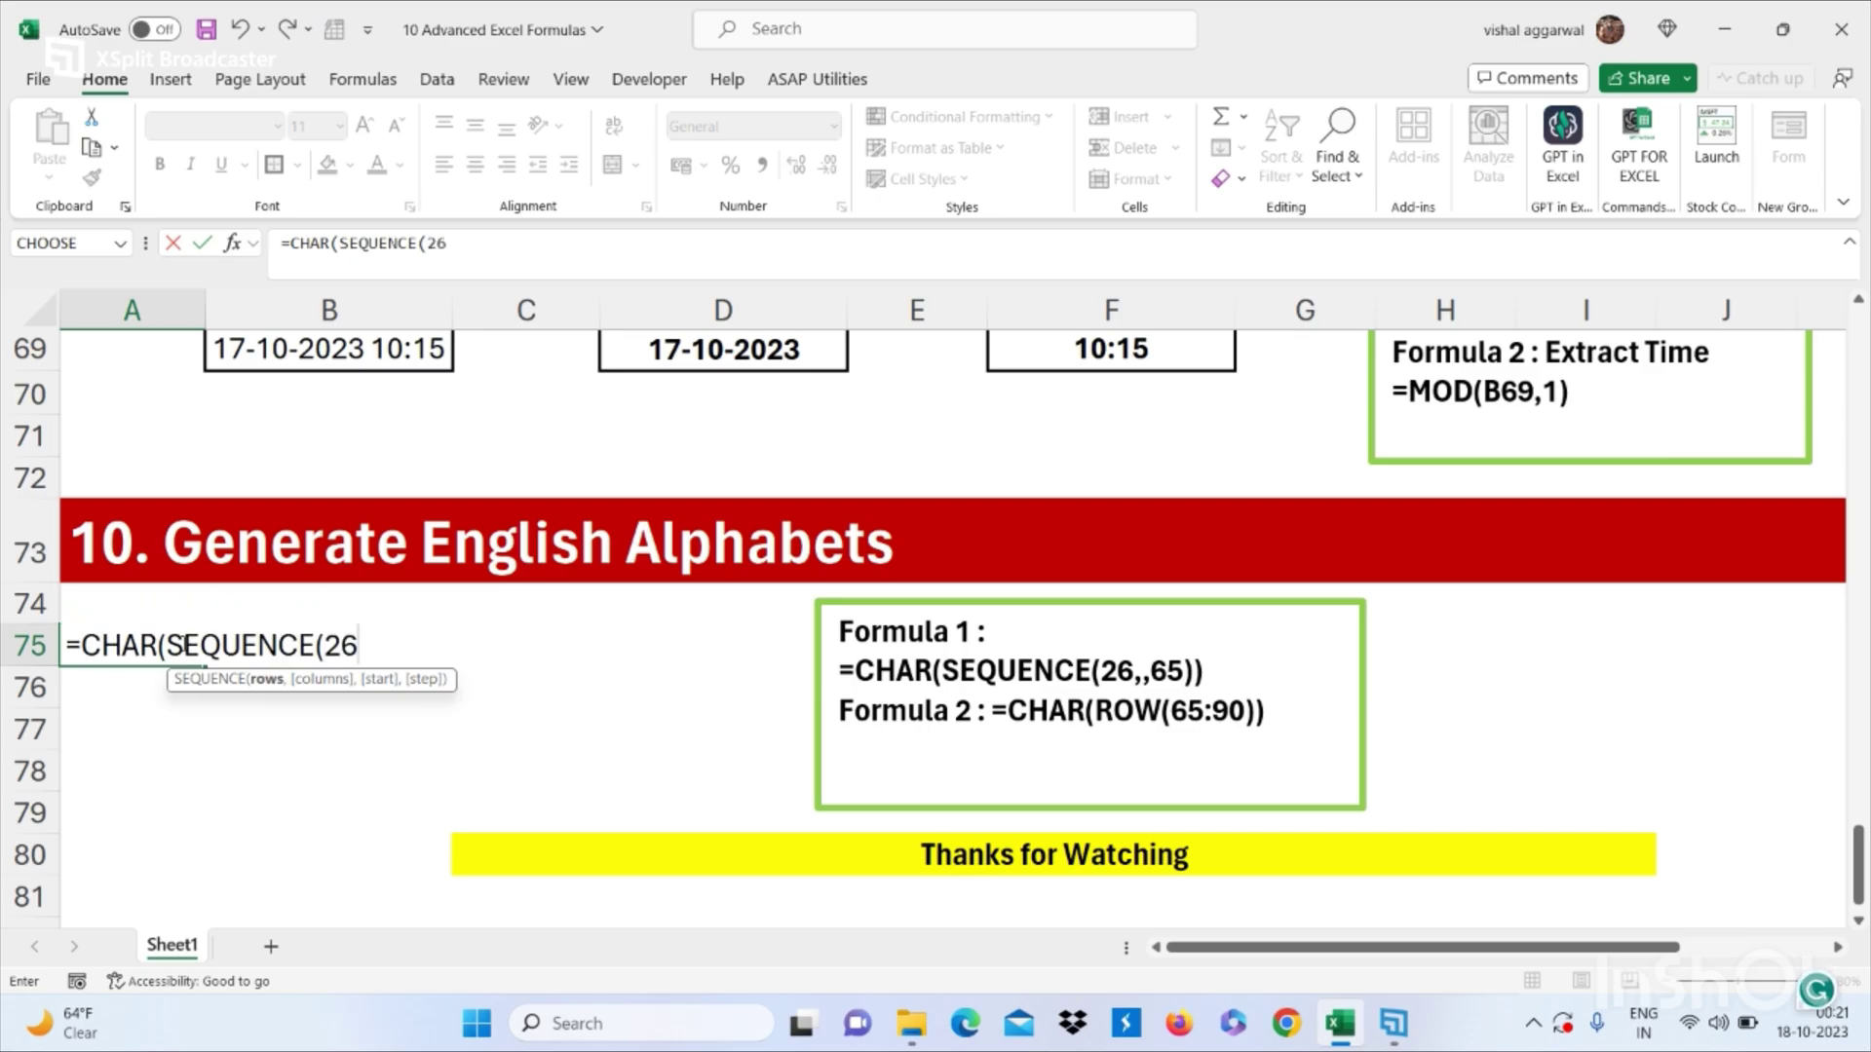
{"action": "type", "text": ",,"}
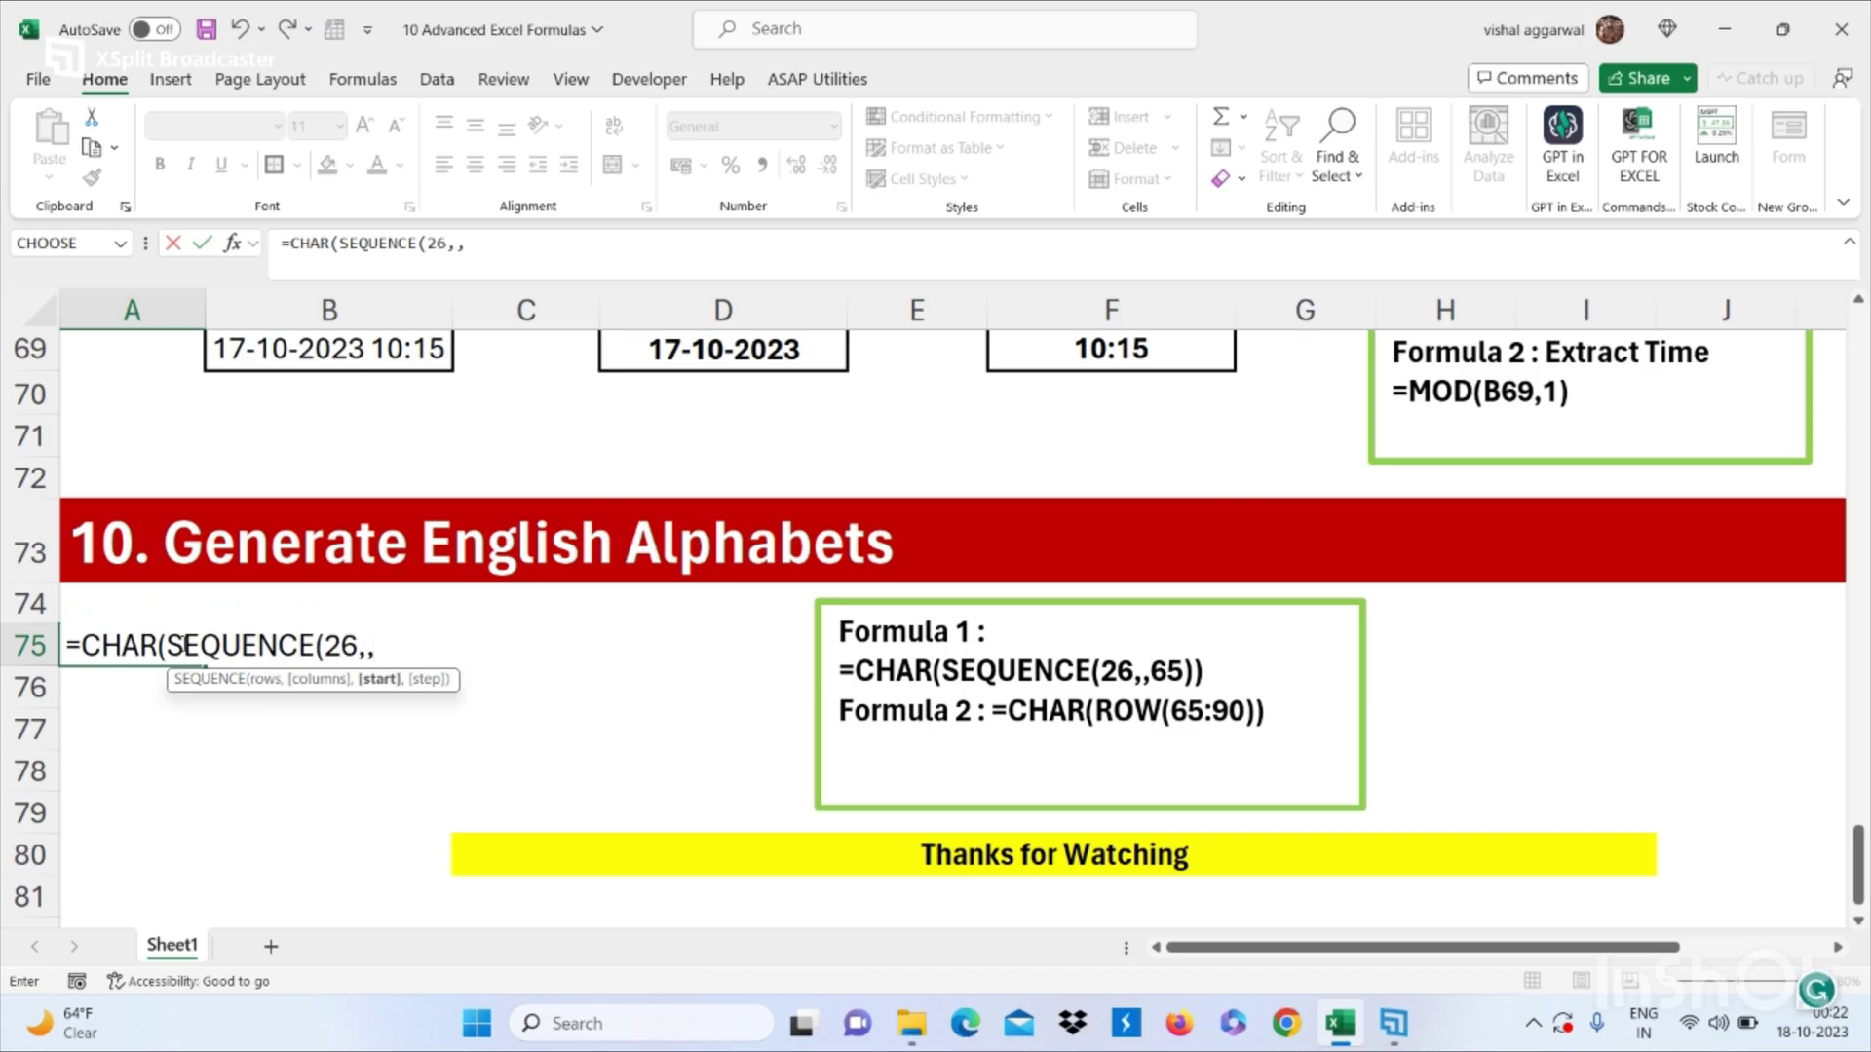
{"action": "type", "text": "65)"}
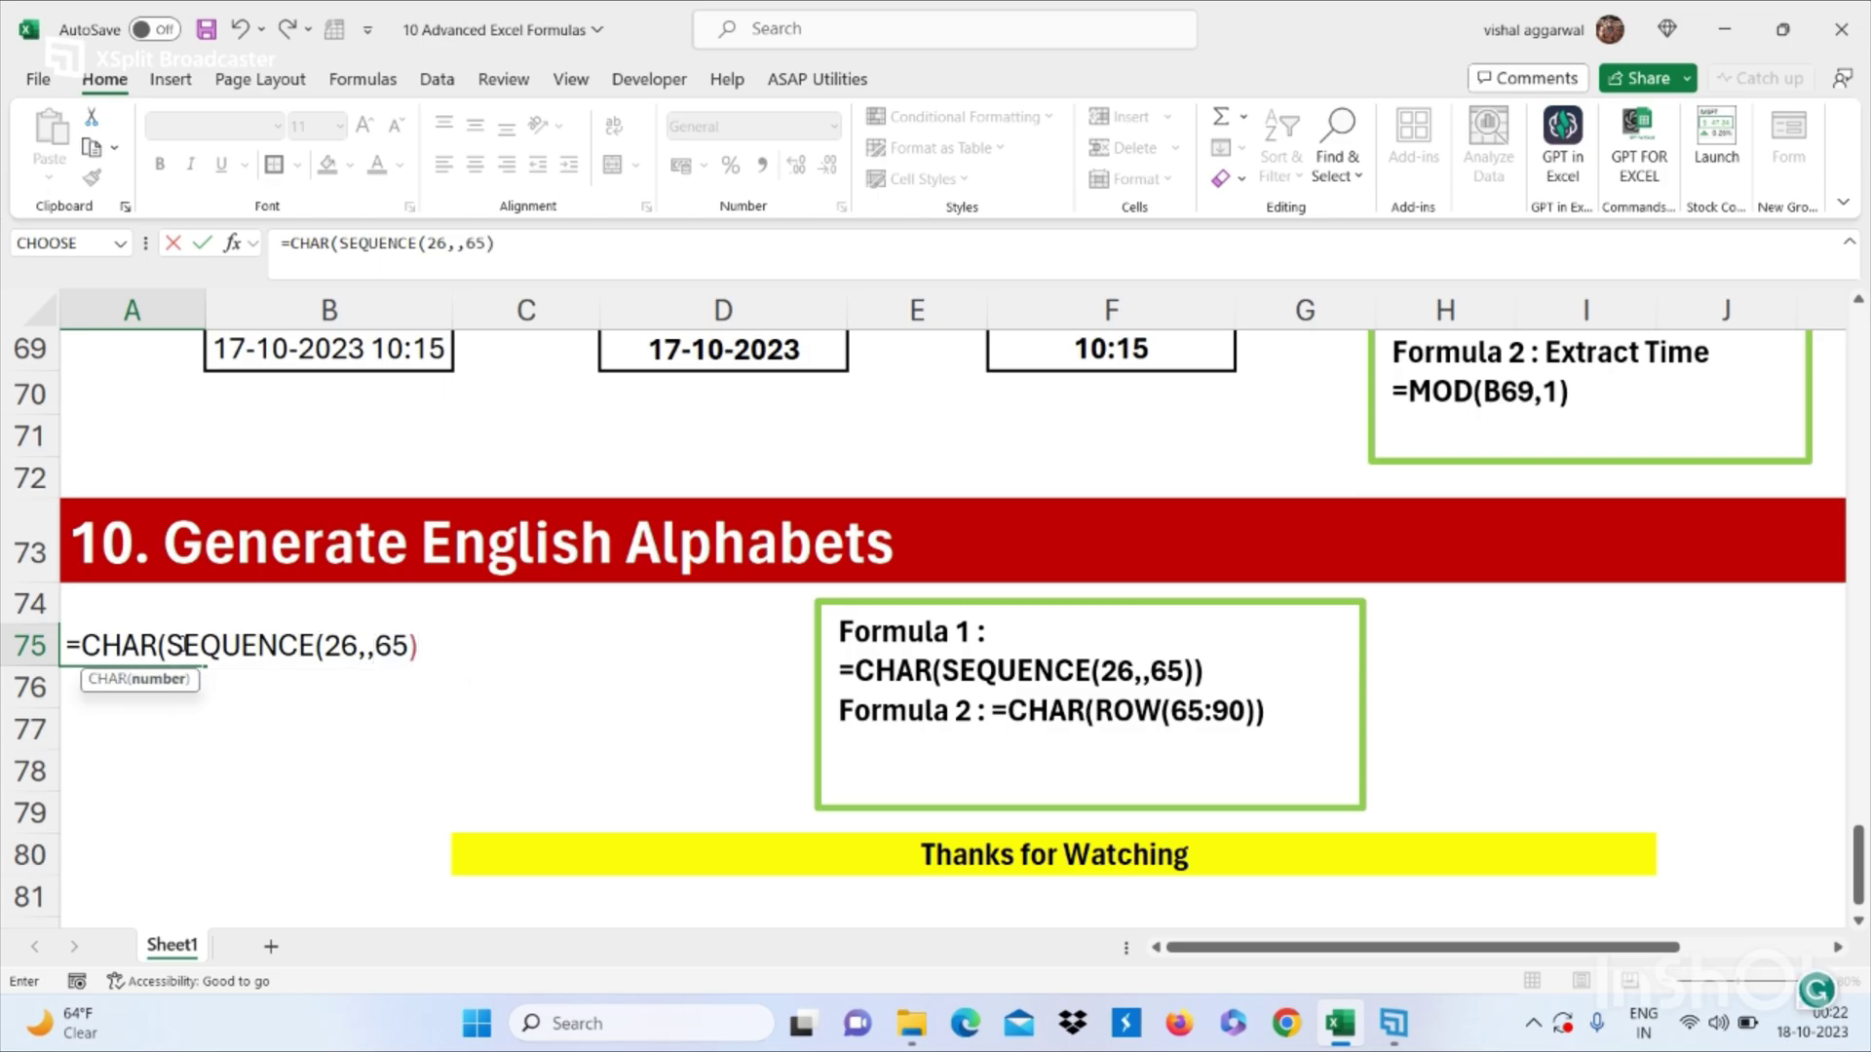
{"action": "type", "text": ")"}
{"action": "key", "text": "Return"}
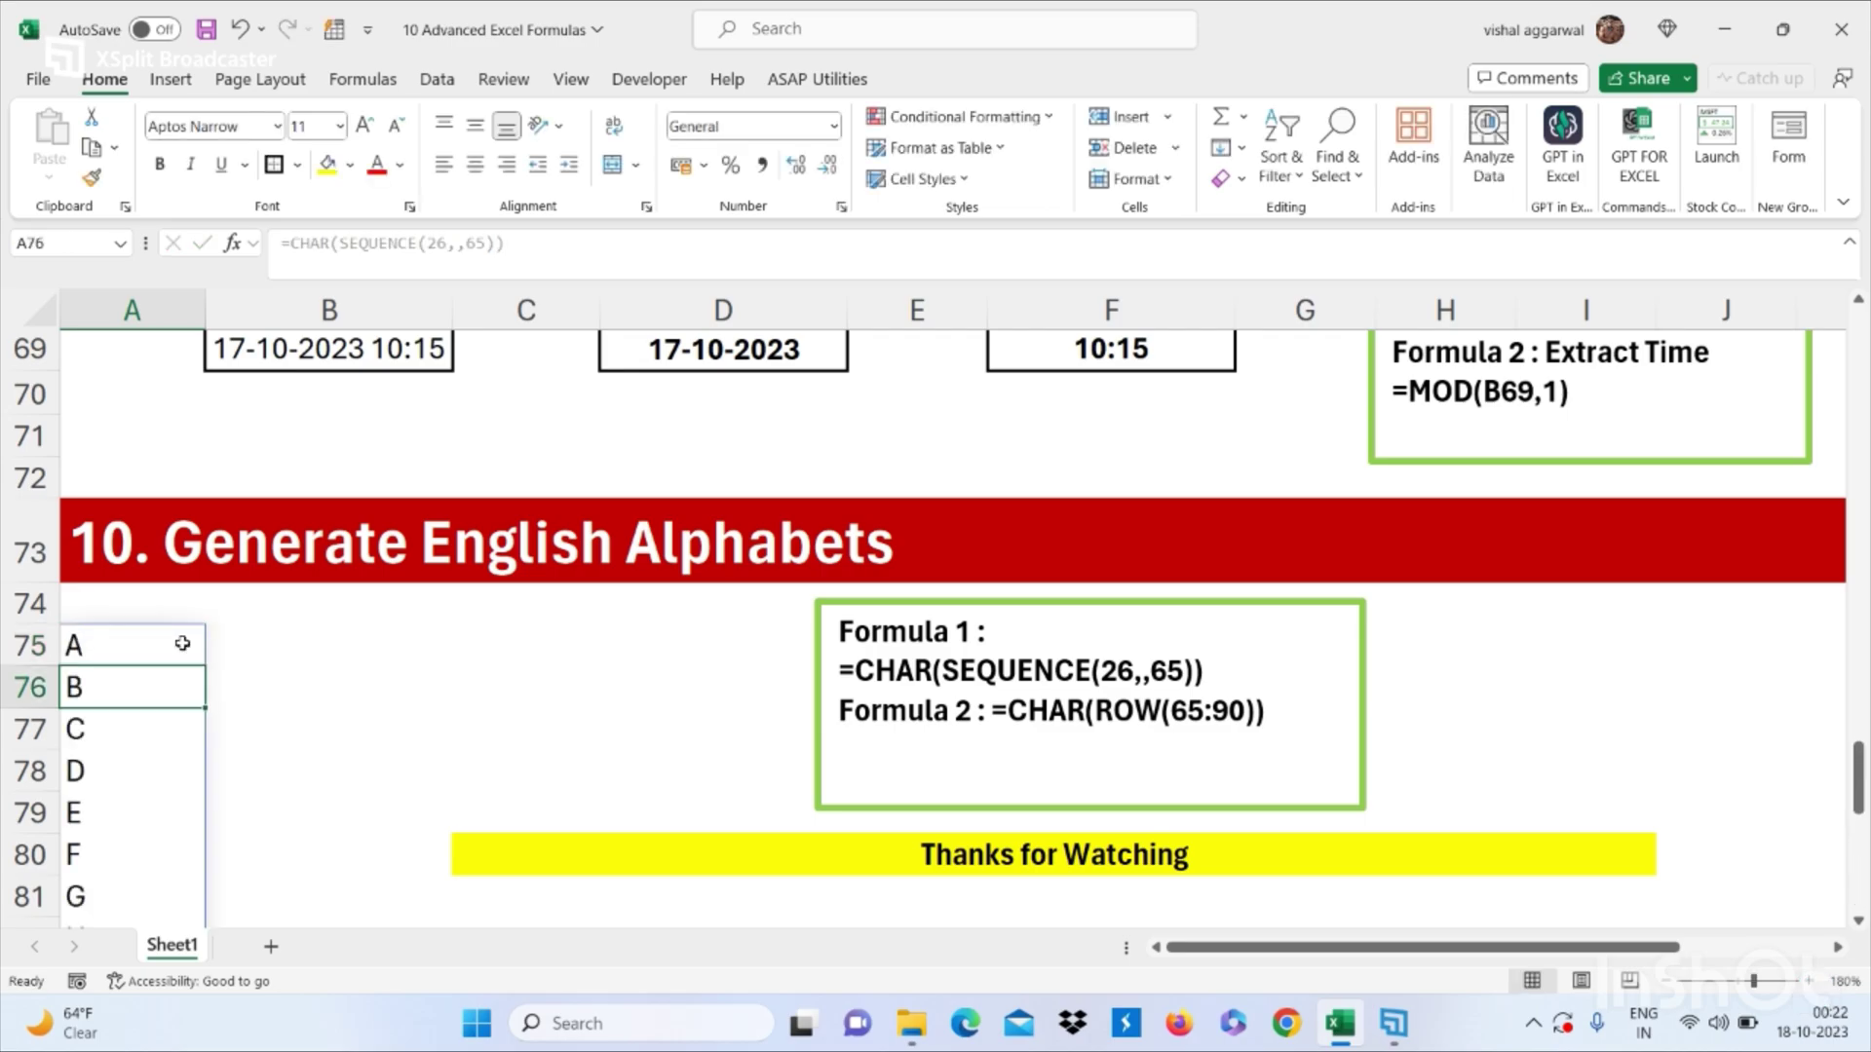
Step: Generate the alphabet a second way from B75 downward with the formula =CHAR(ROW(65:90))
{"action": "left_click", "coordinate": [259, 648]}
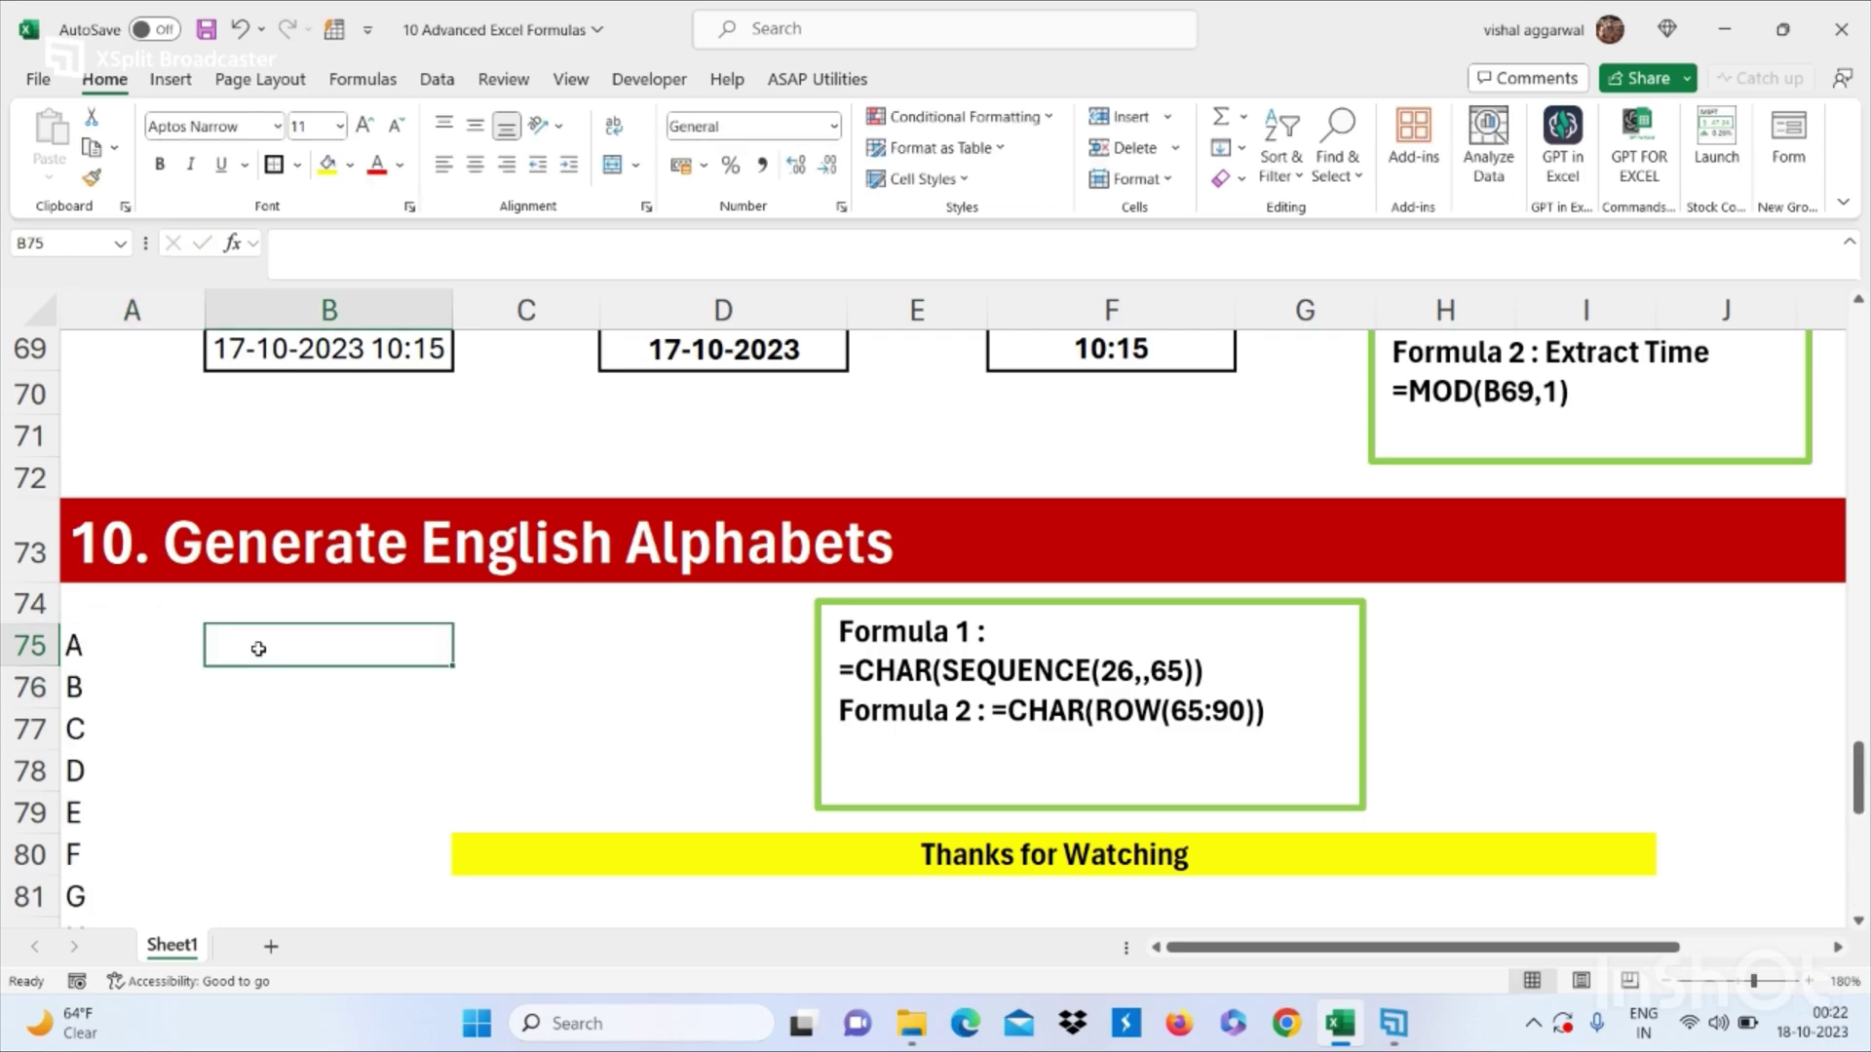
{"action": "type", "text": "="}
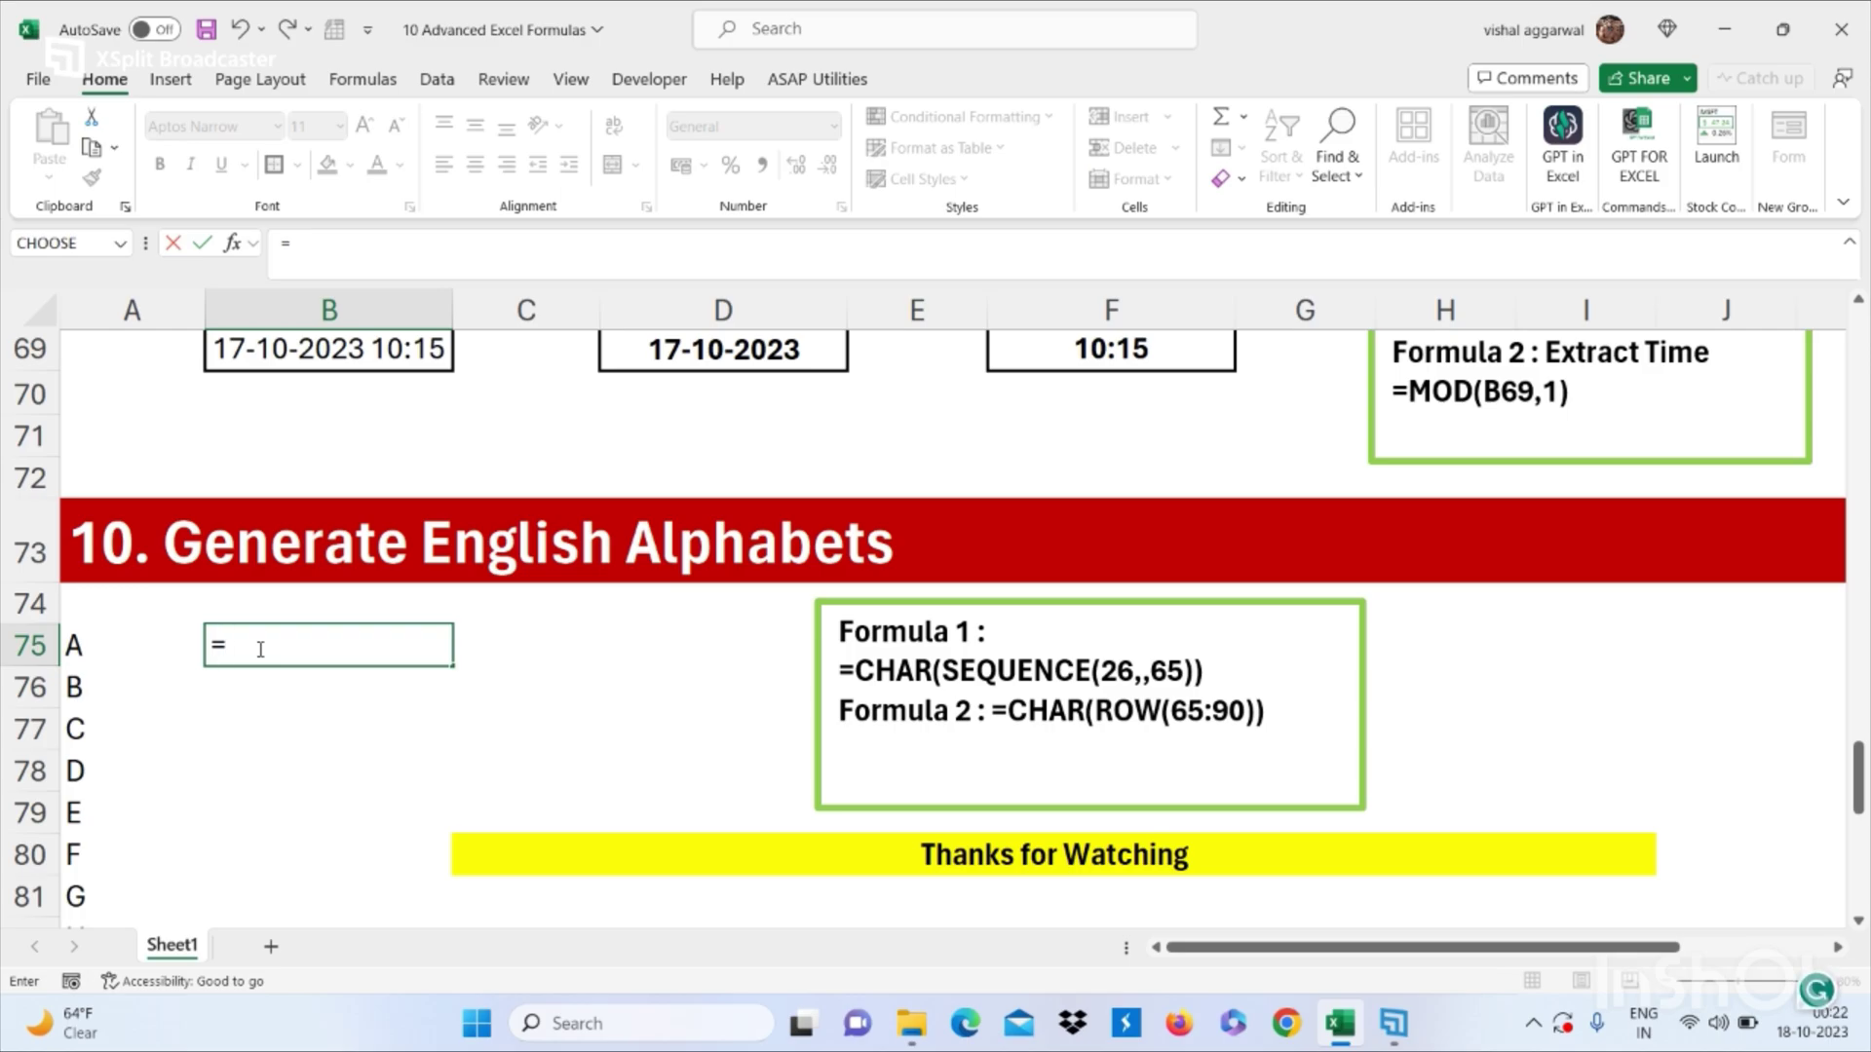
{"action": "type", "text": "CHAR"}
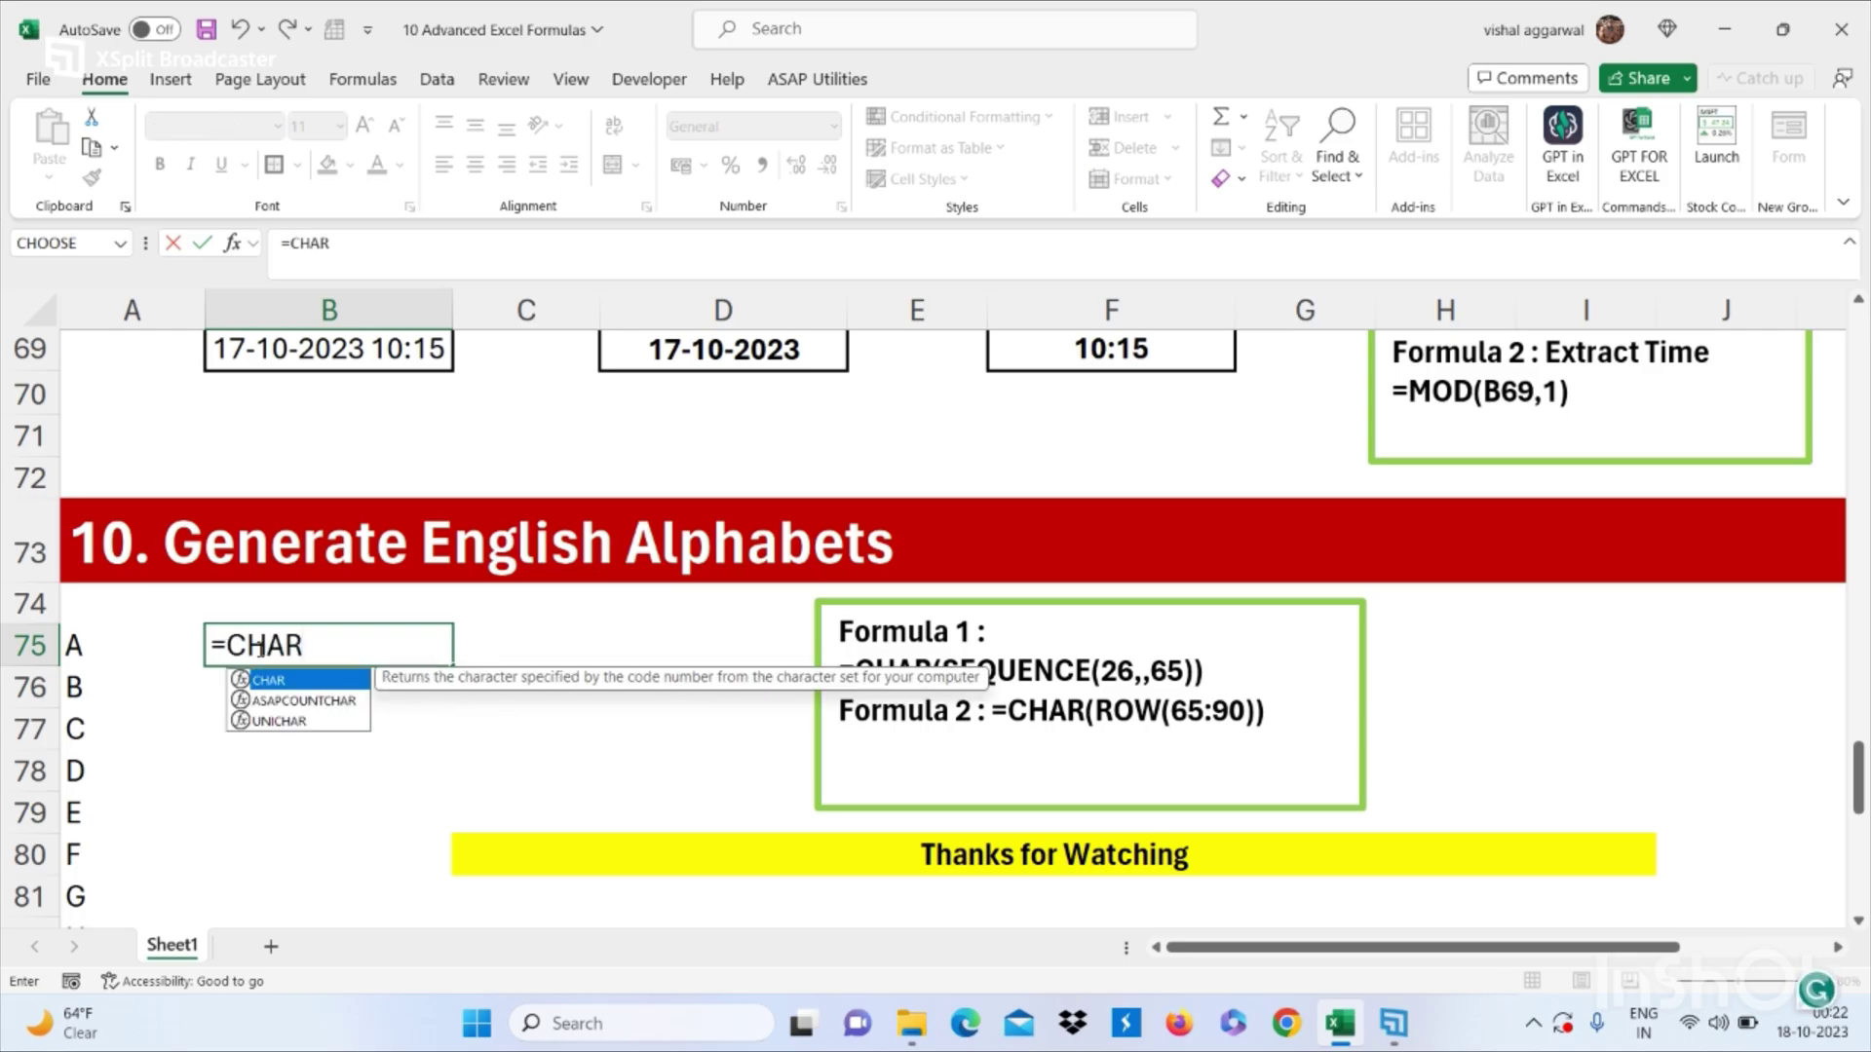
{"action": "type", "text": "(ROW"}
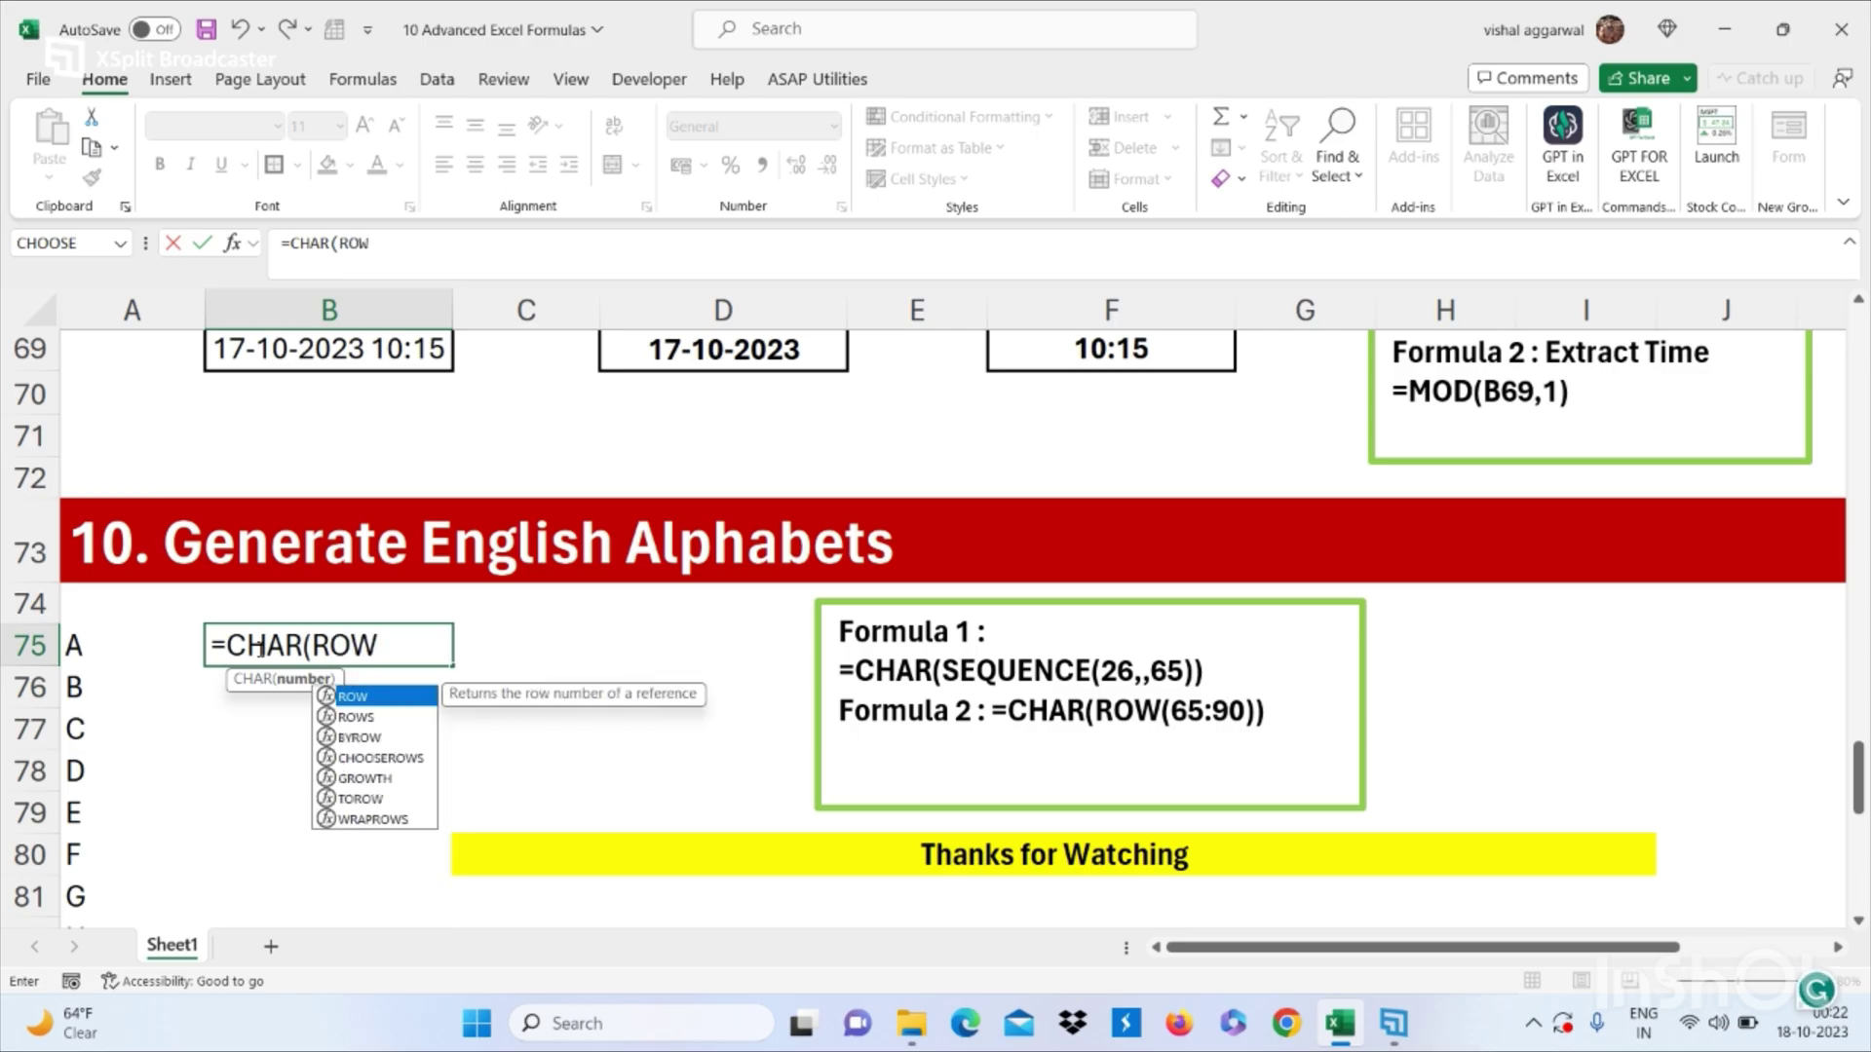
{"action": "type", "text": "("}
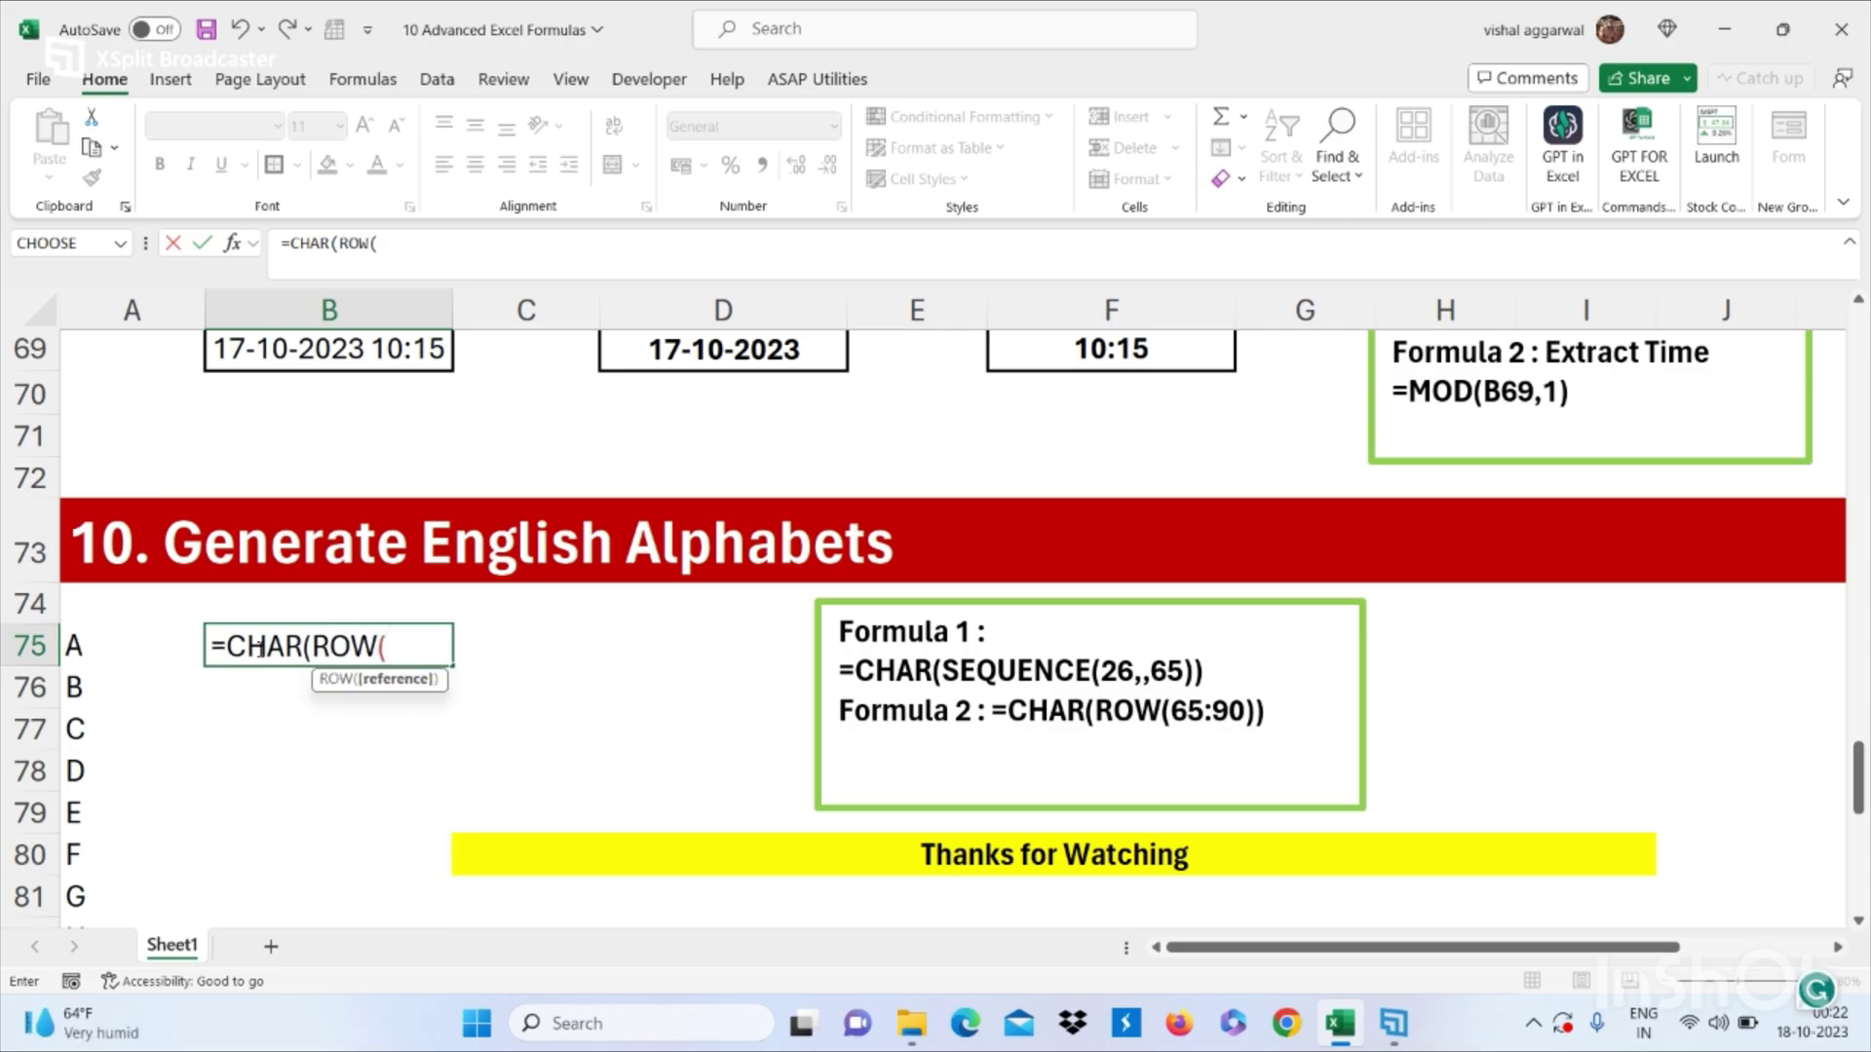
{"action": "type", "text": "65"}
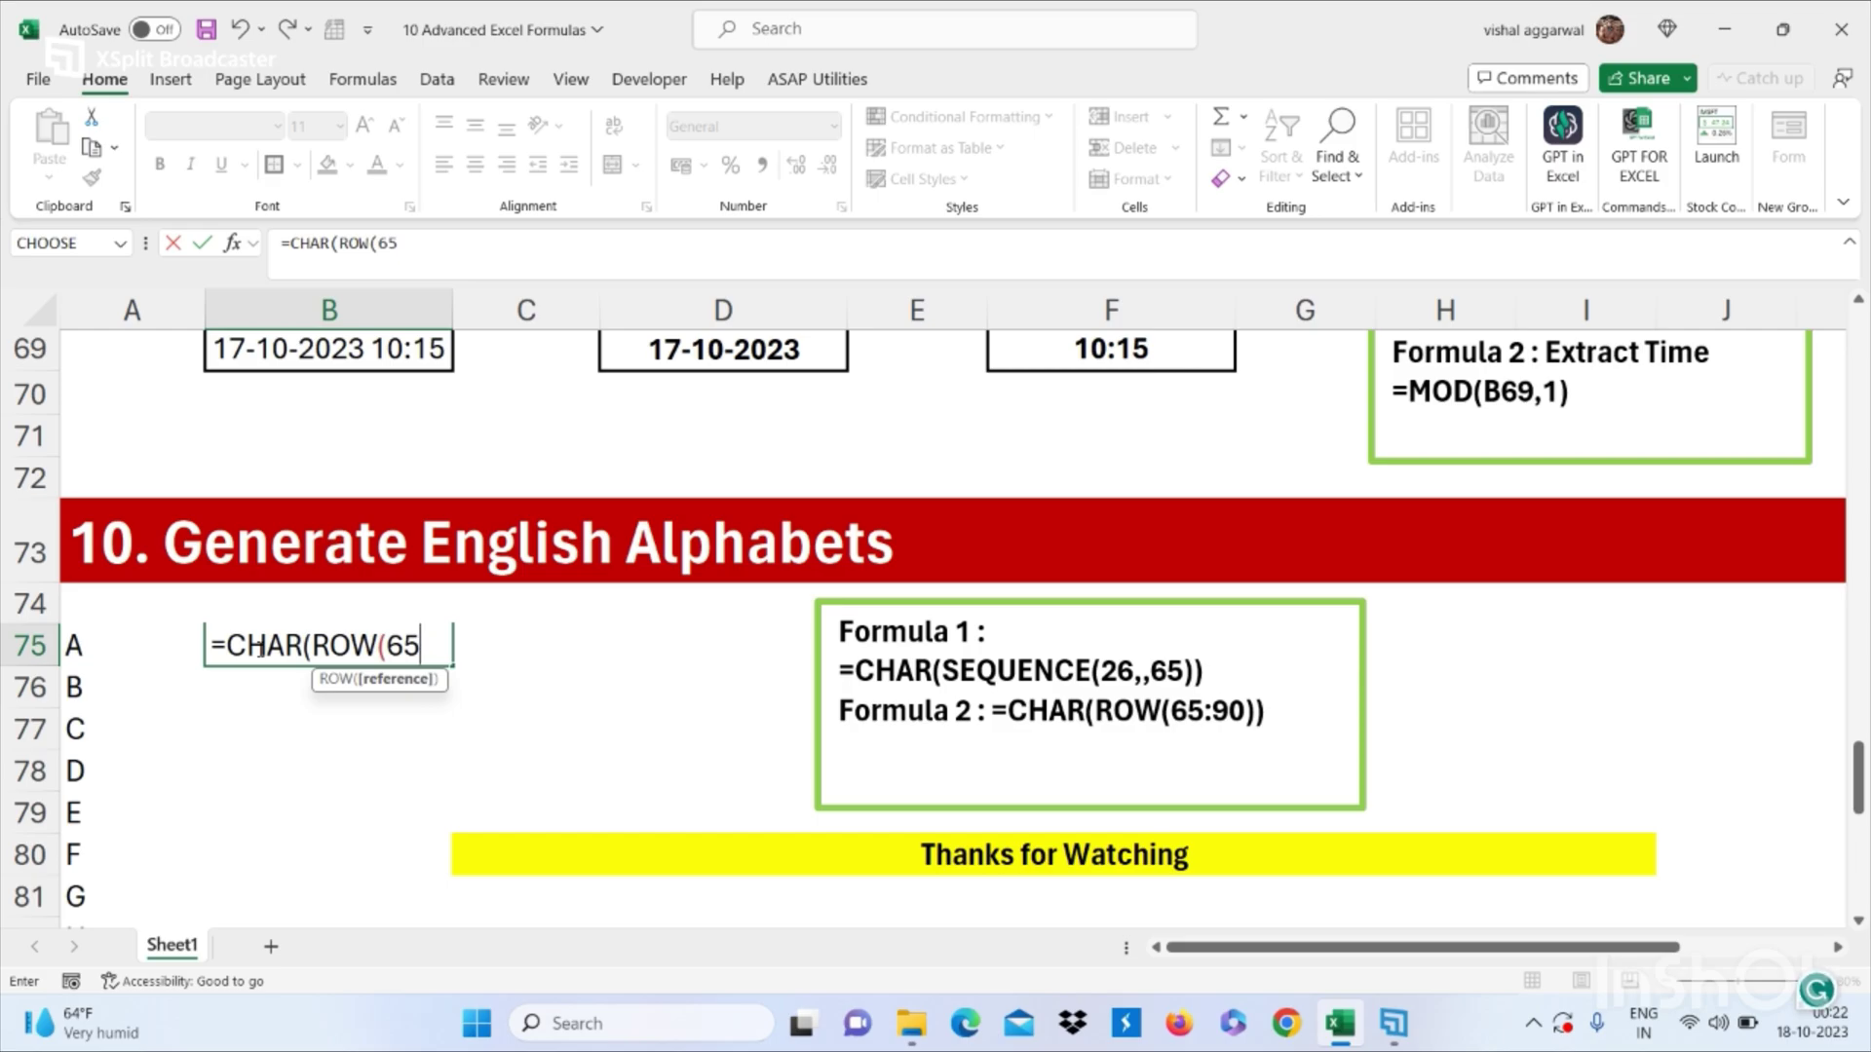
{"action": "type", "text": ":90)"}
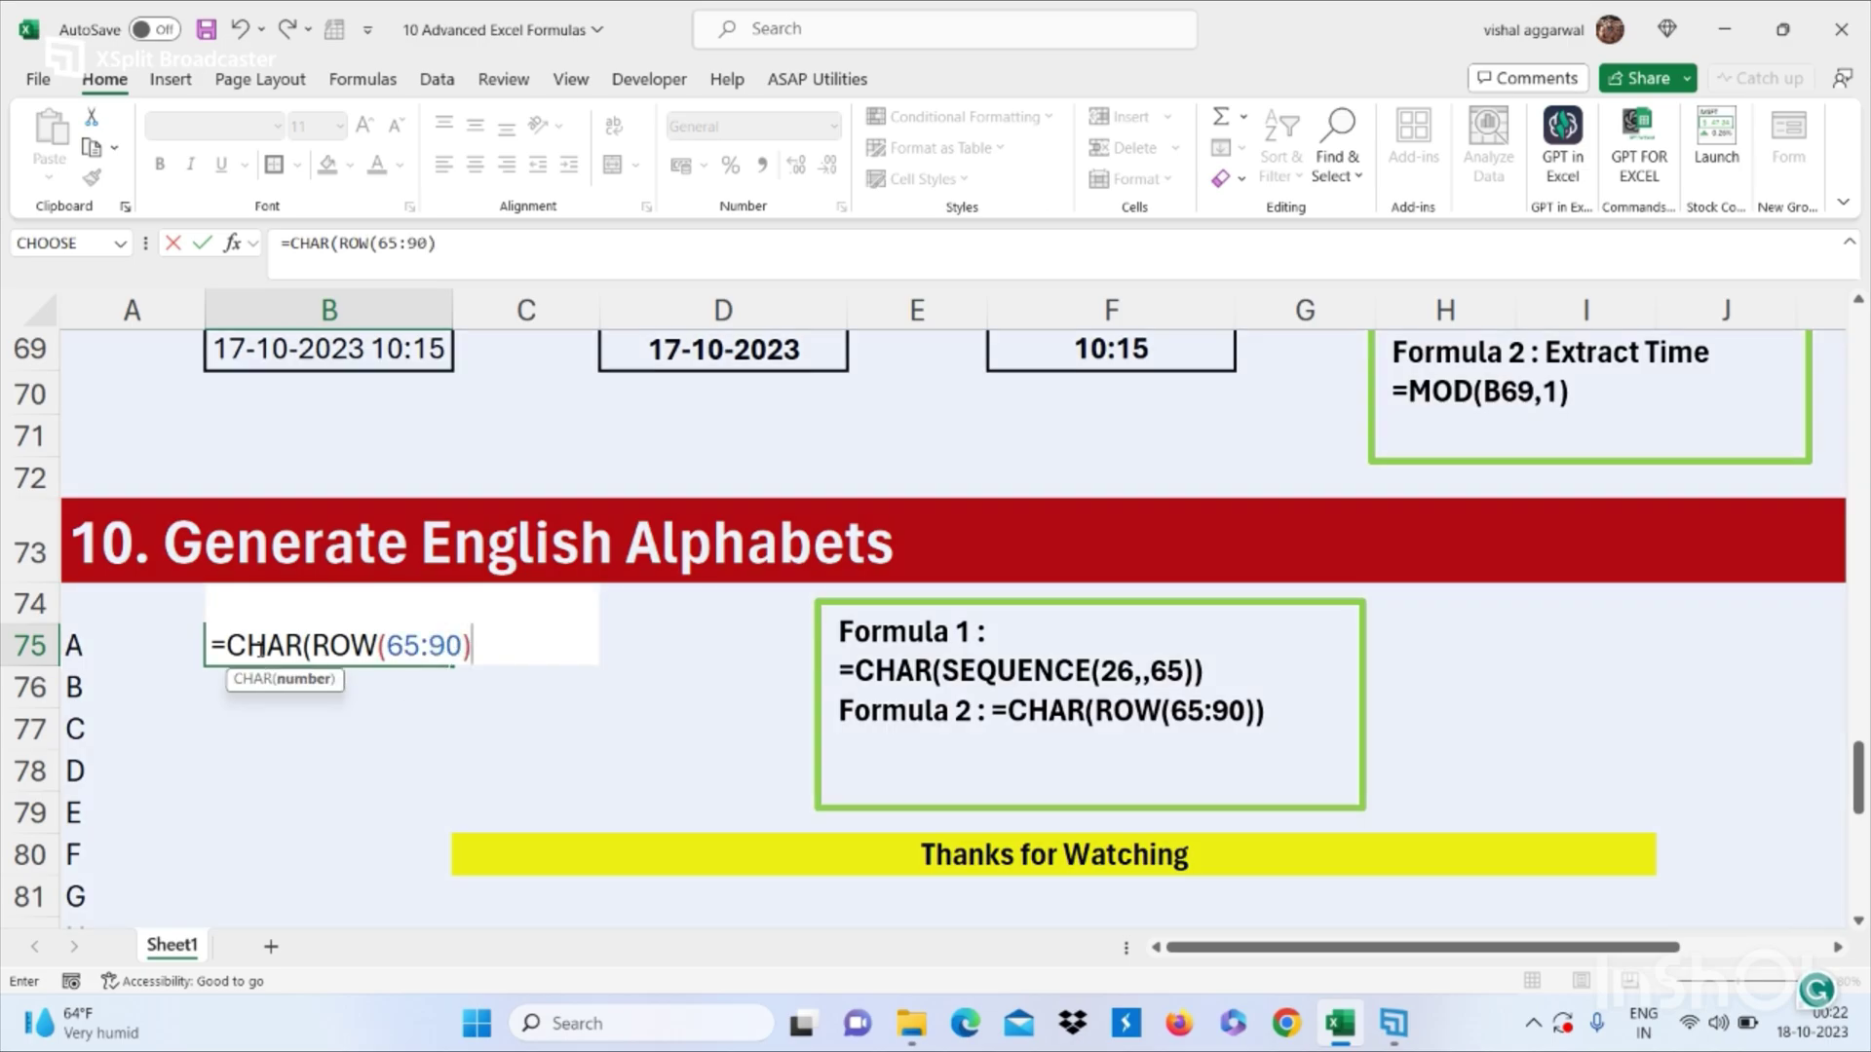
{"action": "type", "text": ")"}
{"action": "key", "text": "Return"}
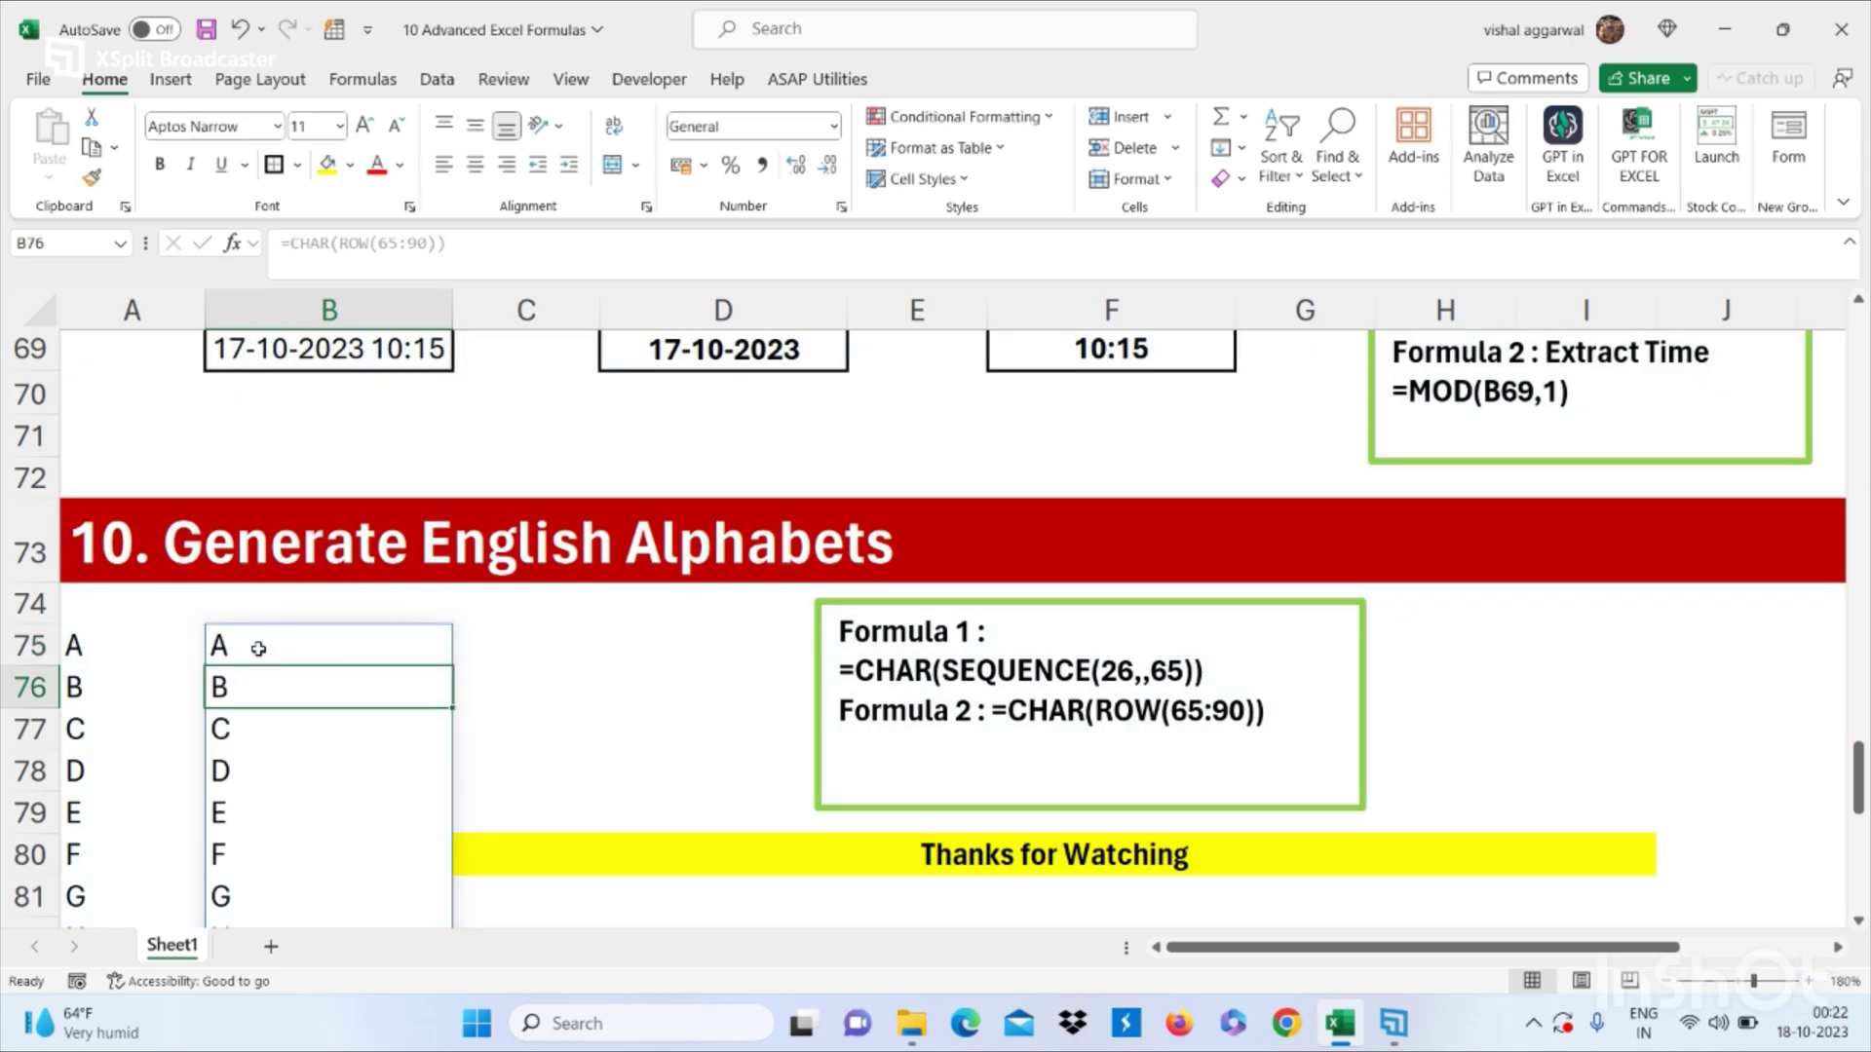